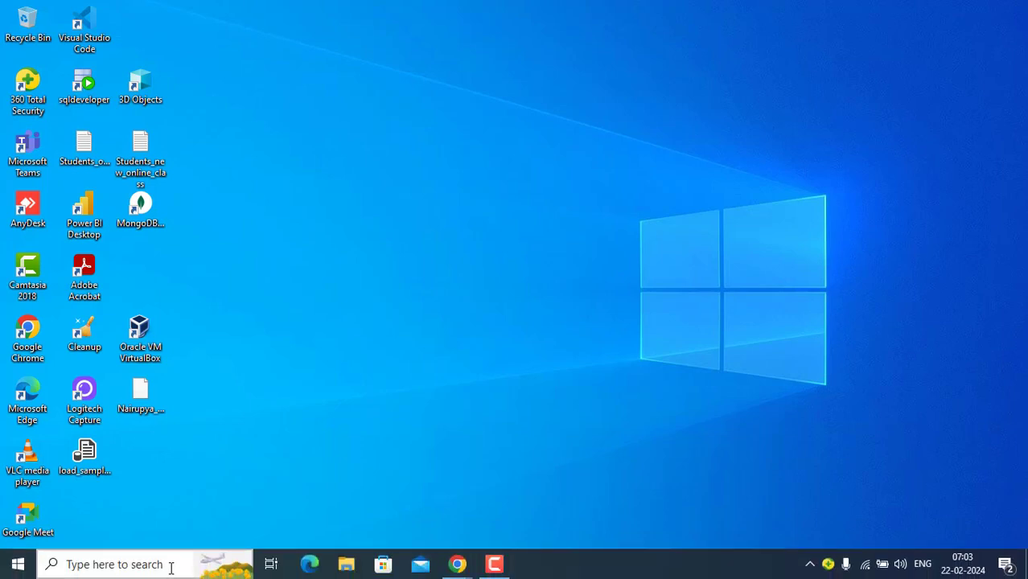
- Launch Word and create a new document from the Origin letter template
left_click(171, 565)
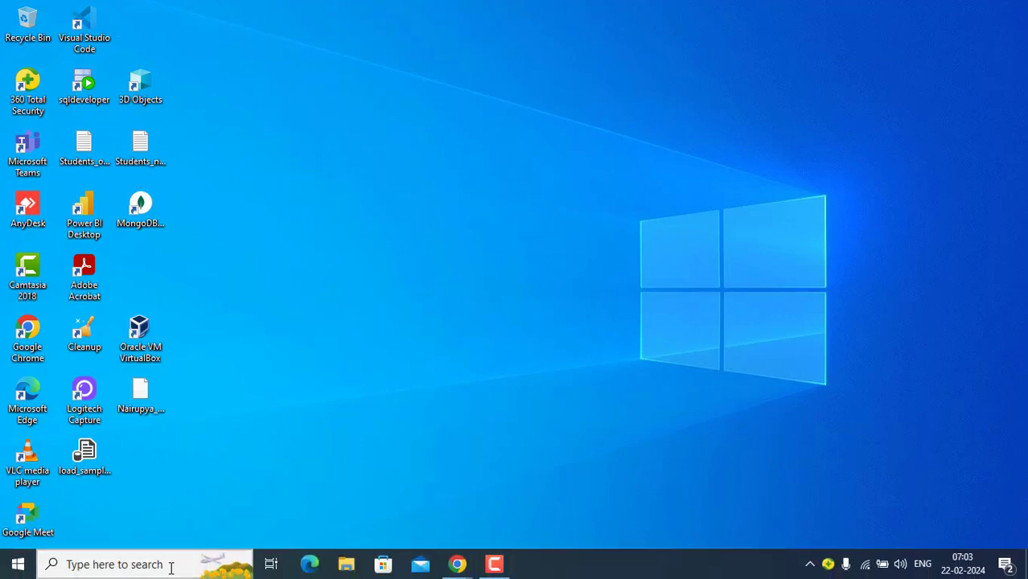
type("w")
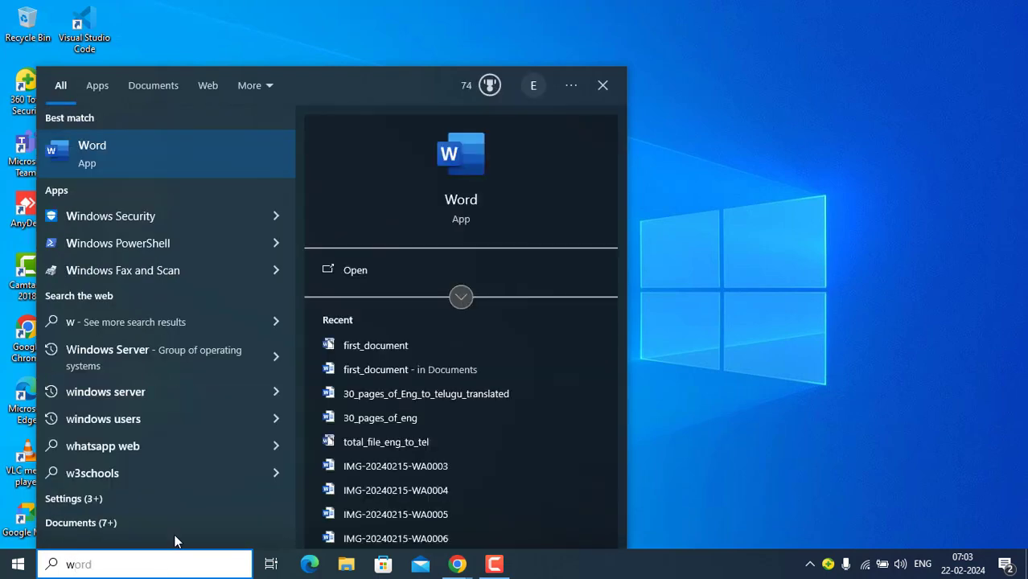
left_click(96, 160)
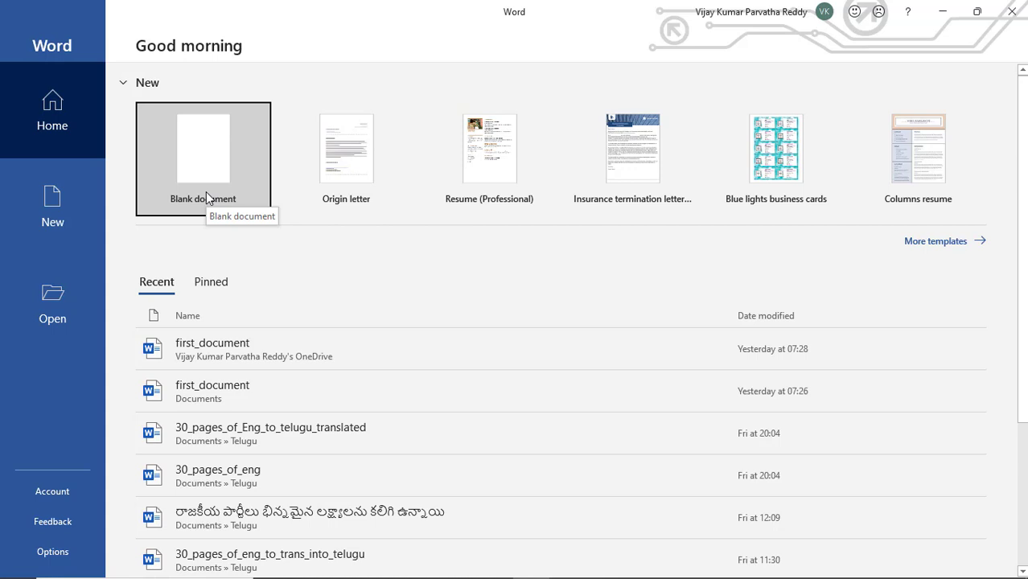
left_click(366, 193)
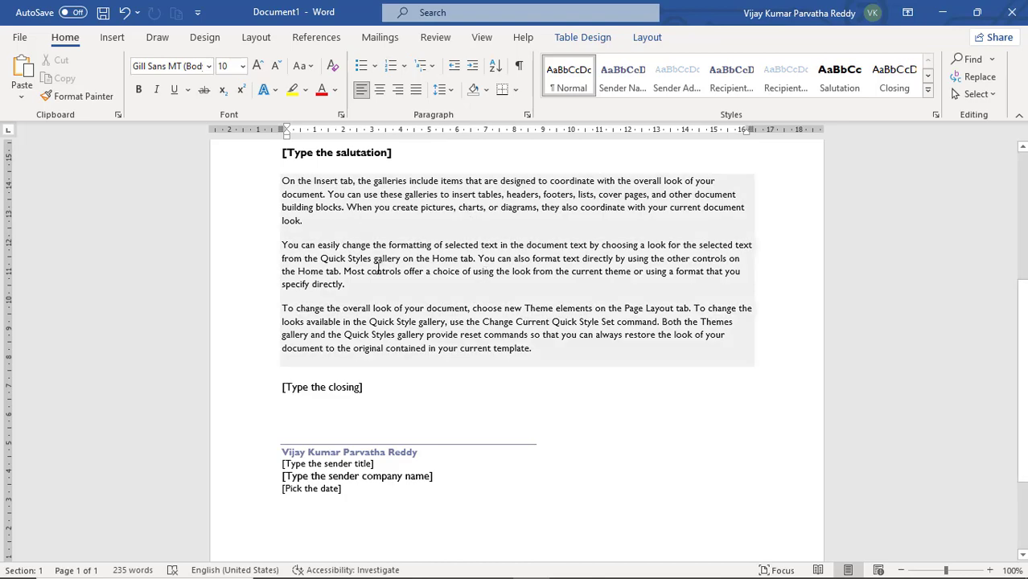
- Insert a page break after the date placeholder at the end of the letter
scroll(445, 359, "down", 3)
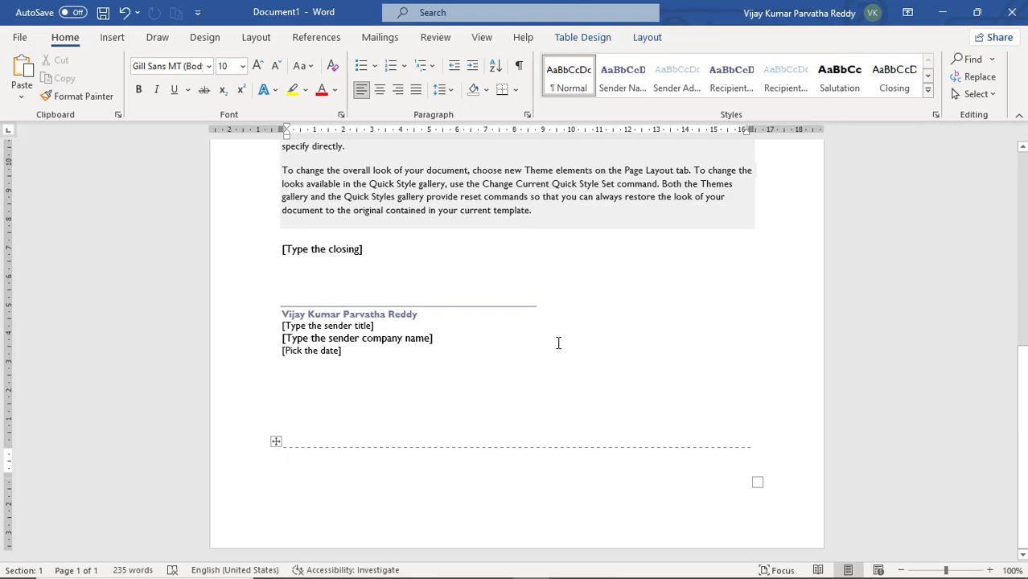
key("ctrl+Home")
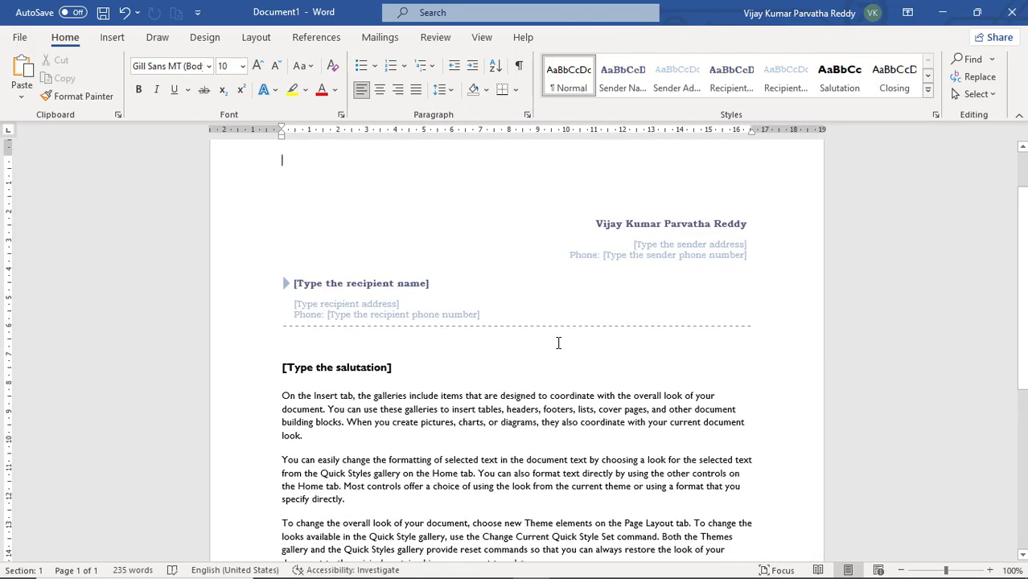
key("ctrl+End")
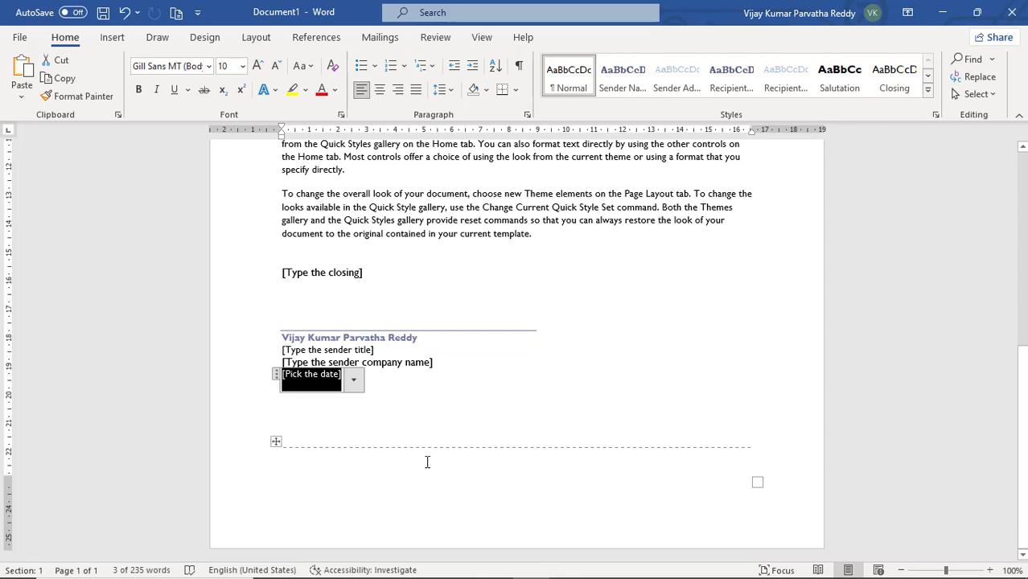
key("Right")
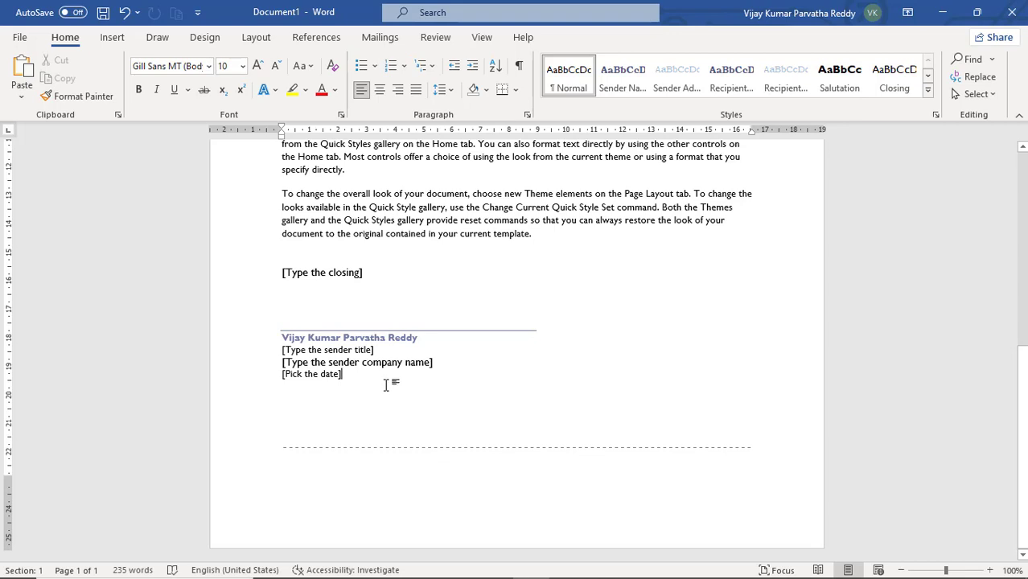
key("ctrl+Return")
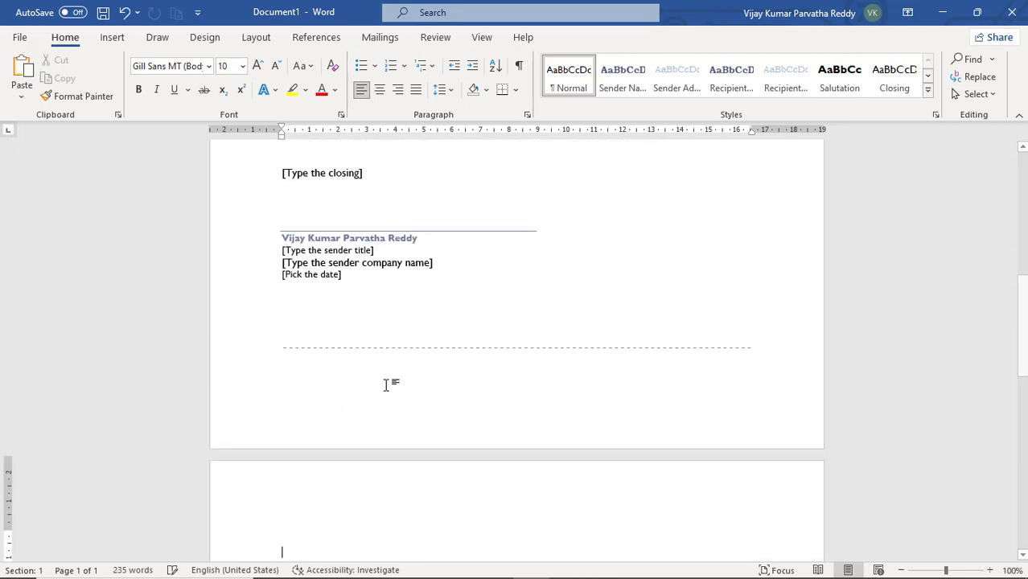
key("BackSpace")
key("BackSpace")
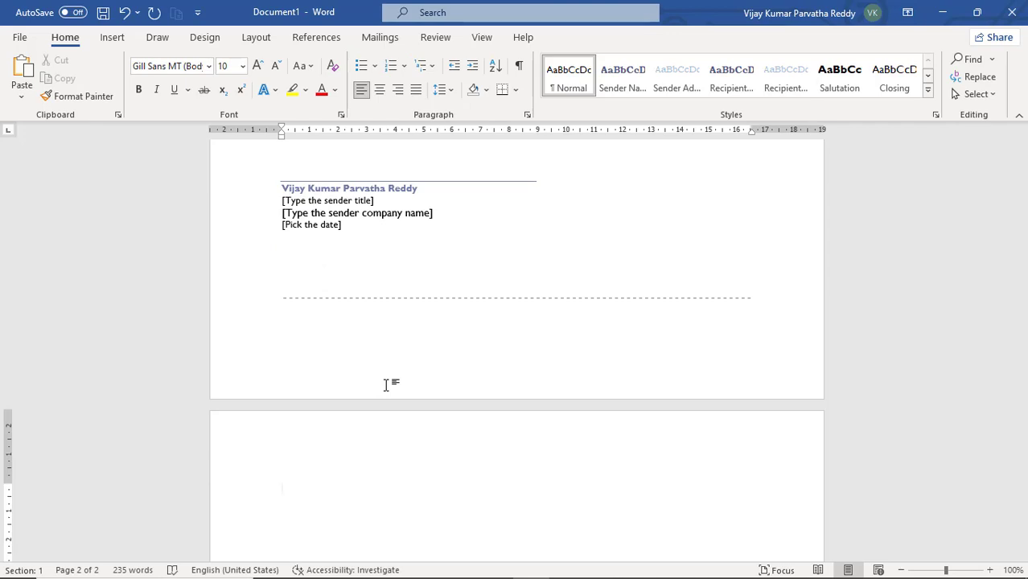
- Fill the second page with two sets of sample paragraphs generated by =rand()
type("=rand()")
key("Return")
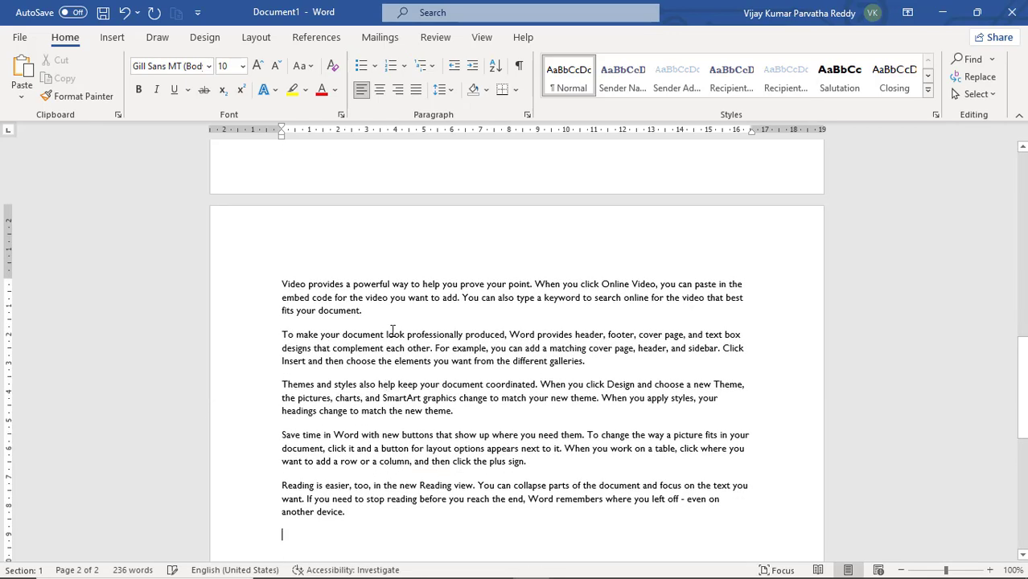
type("=")
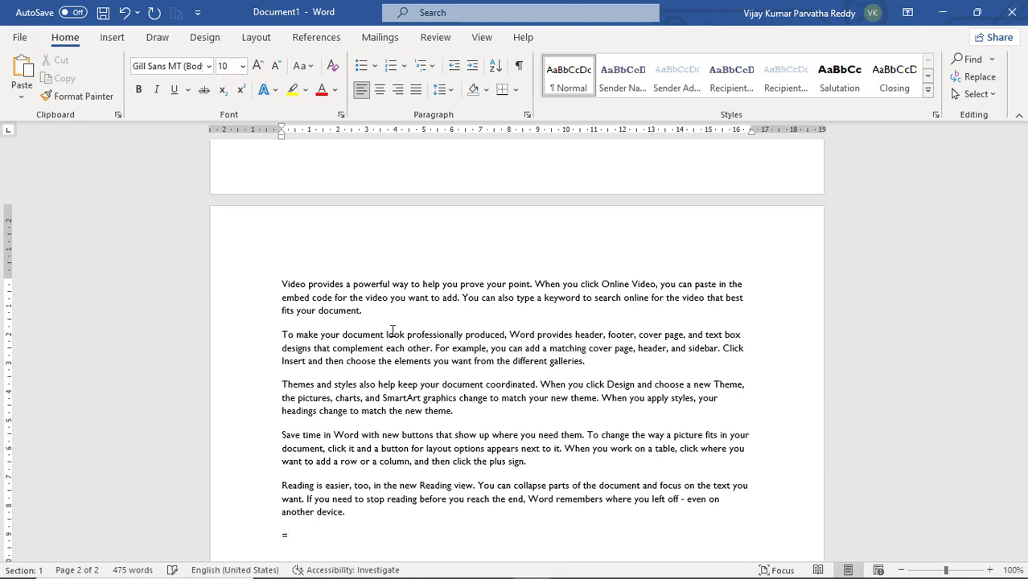
type("rand()")
key("Return")
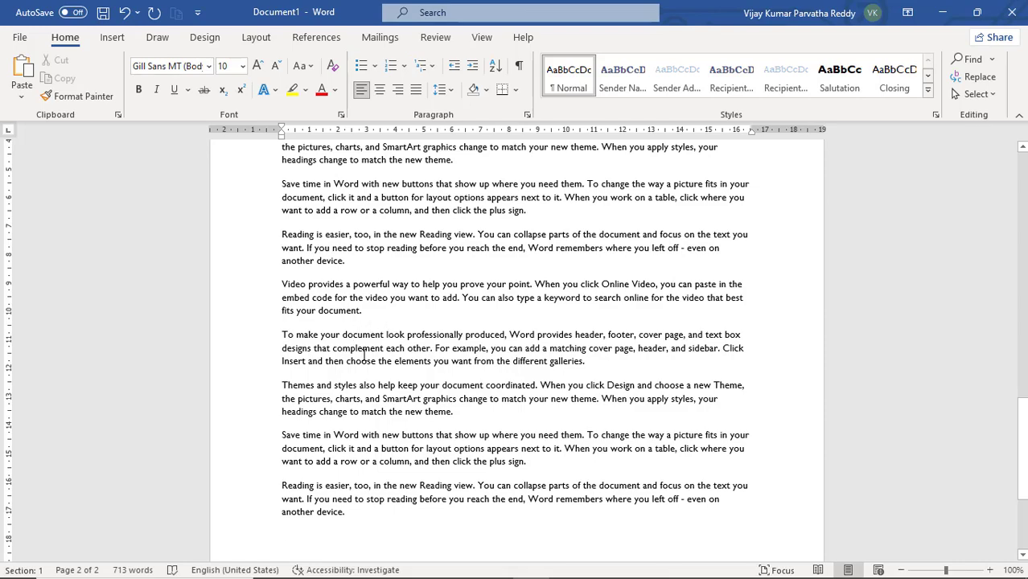
- Look through both pages, examining the letter's placeholders, its body text block and the sample paragraphs
scroll(364, 355, "up", 1)
scroll(364, 357, "up", 10)
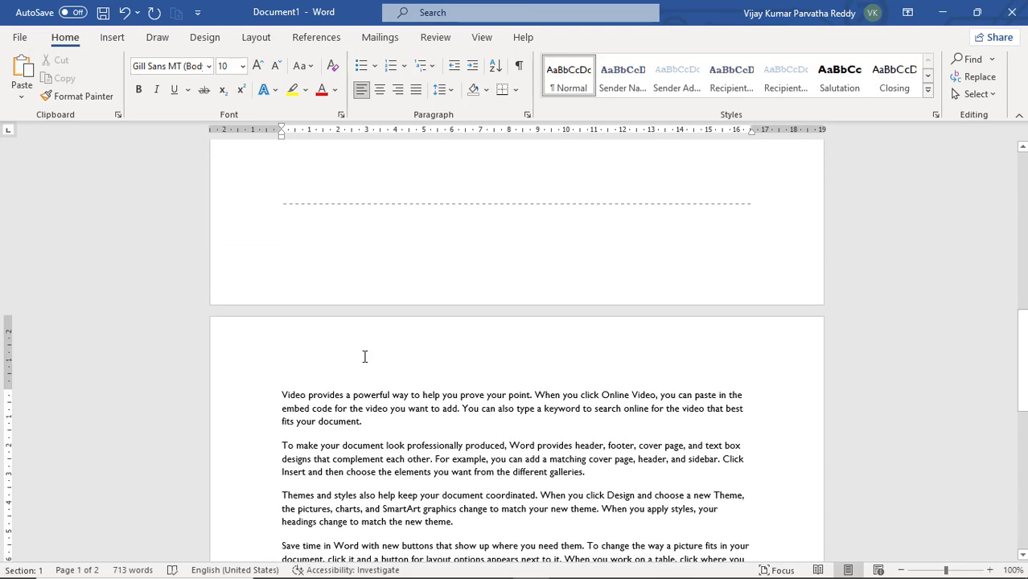
scroll(364, 357, "up", 18)
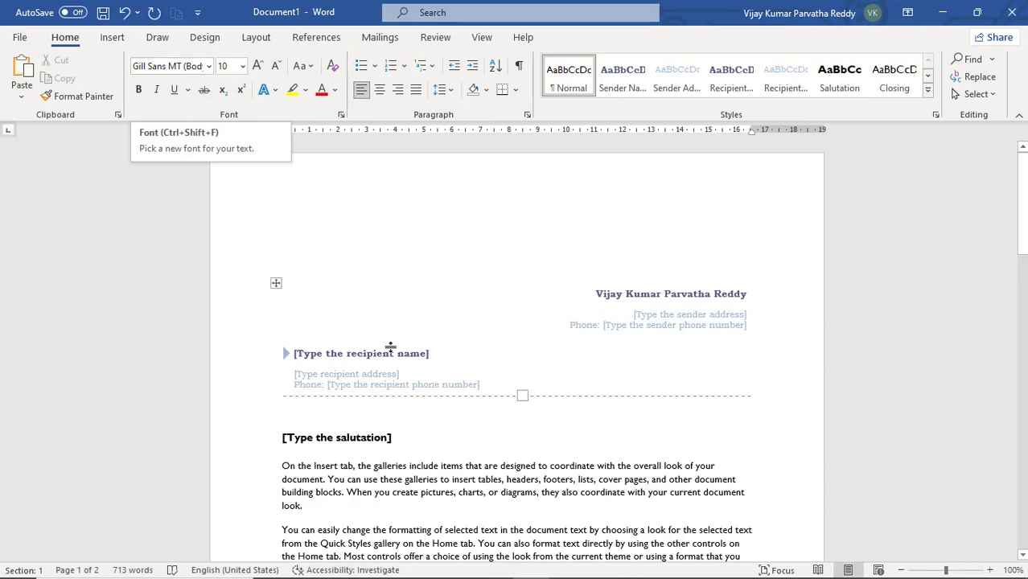
scroll(392, 361, "down", 3)
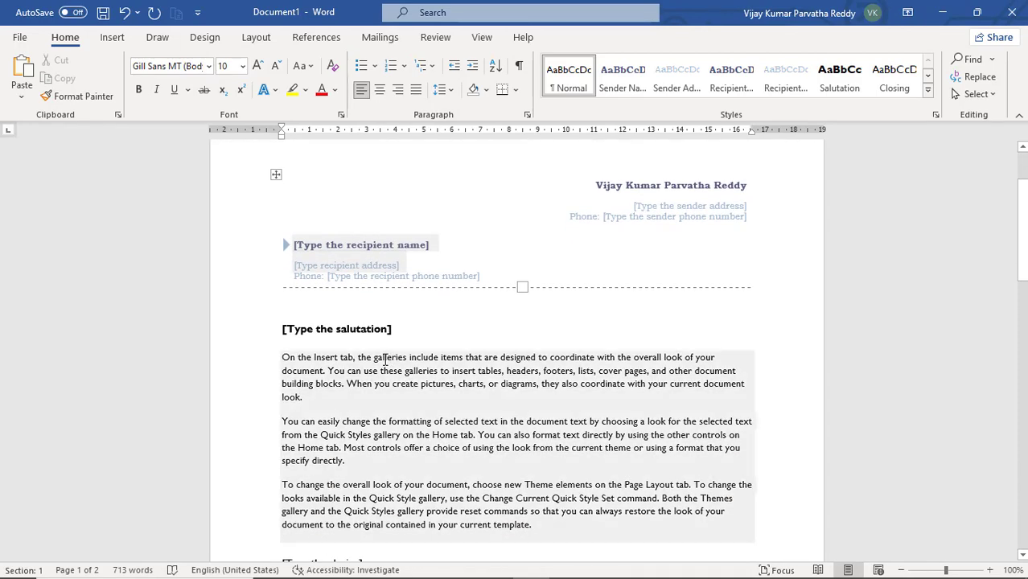
scroll(370, 359, "down", 4)
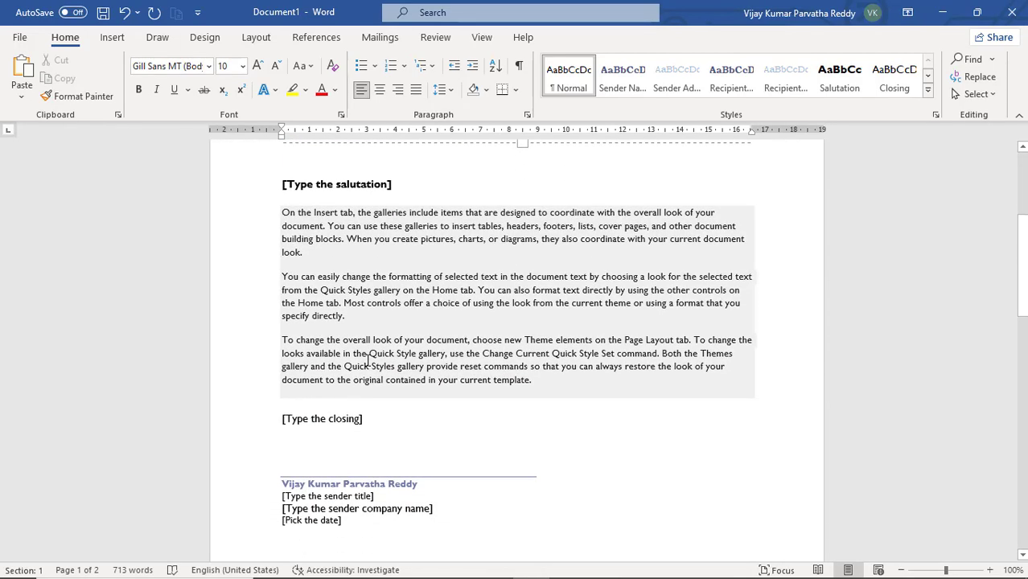
scroll(367, 359, "up", 3)
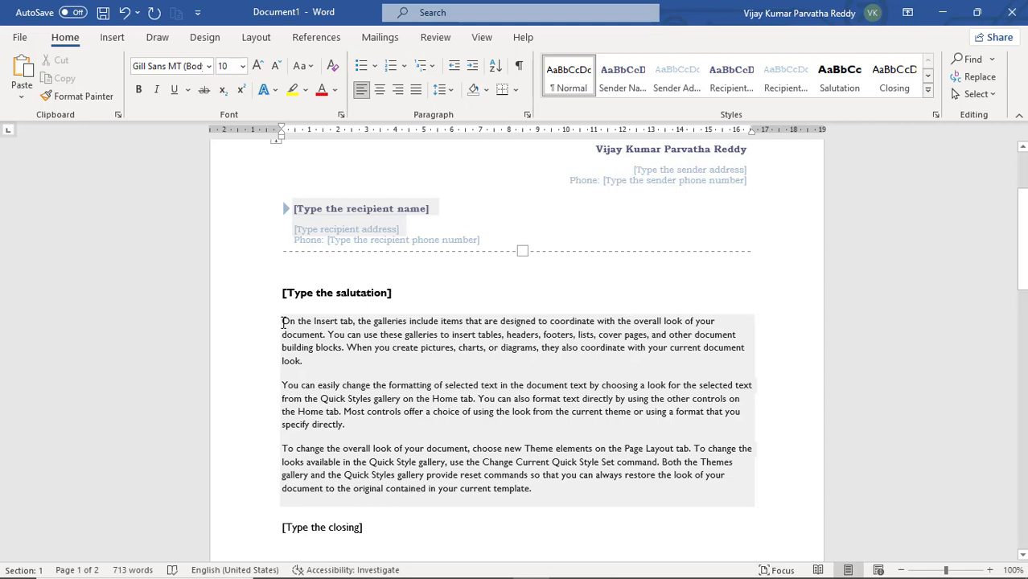
triple_click(281, 323)
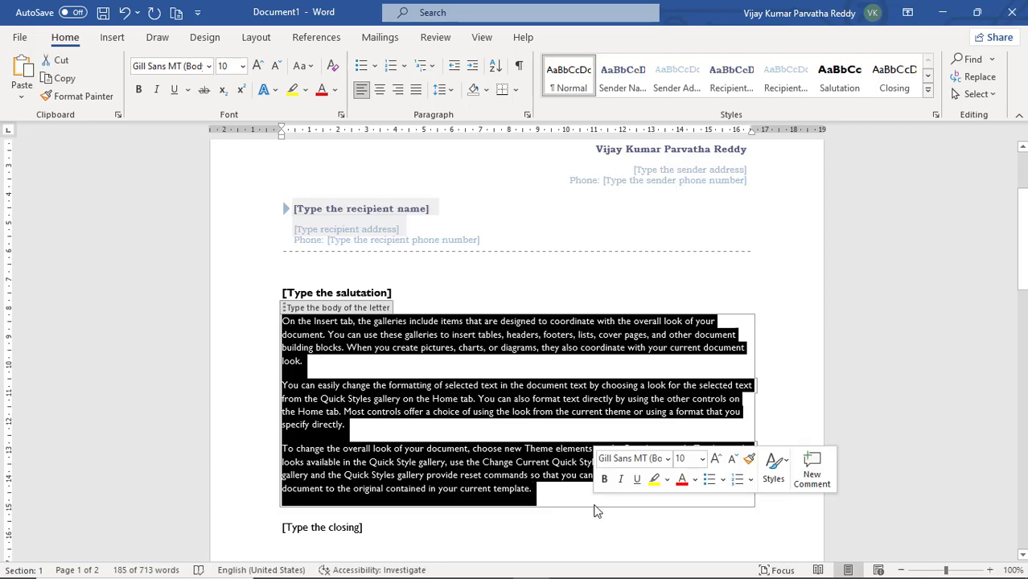
left_click(553, 521)
left_click(454, 464)
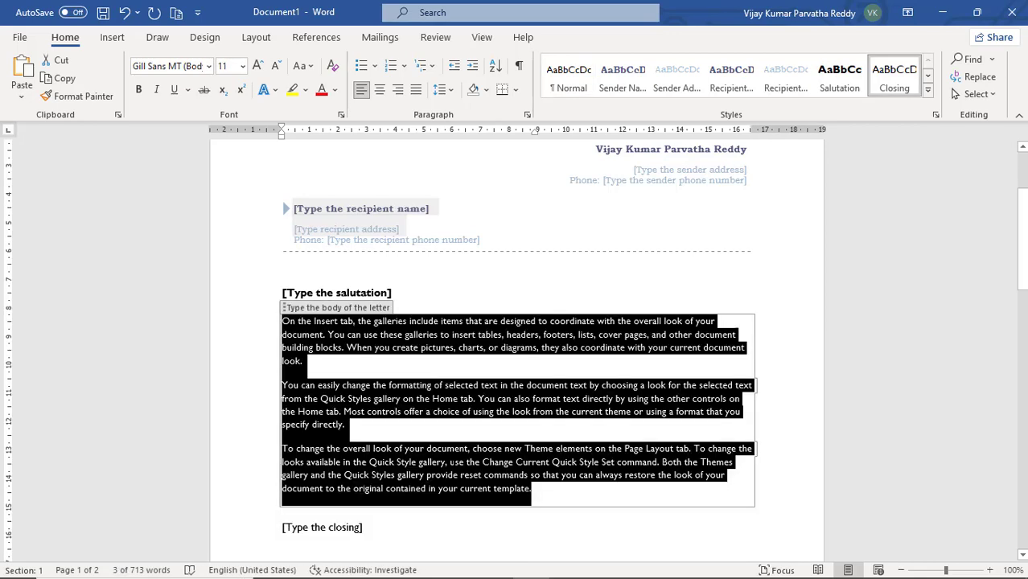
scroll(453, 464, "down", 15)
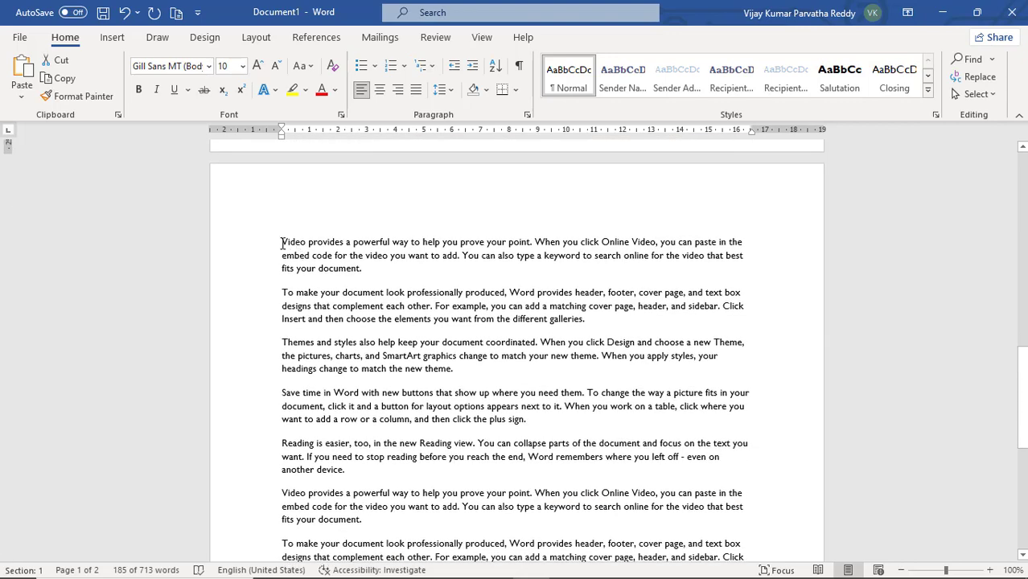
- Apply the Arial Black font to "Video provides a powerful way to help you prove your point." at the start of page 2
left_click_drag(282, 242, 537, 242)
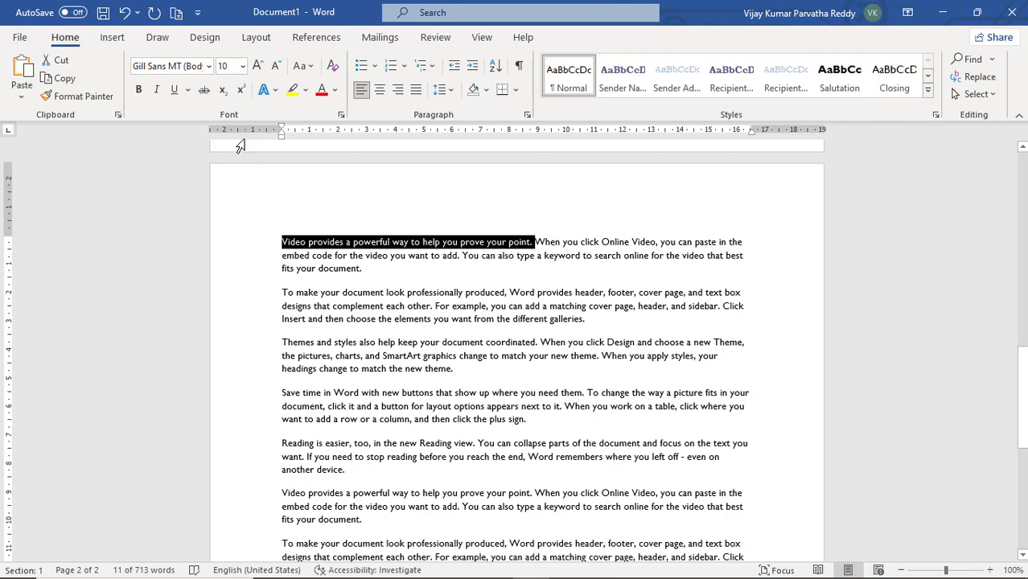
left_click(208, 68)
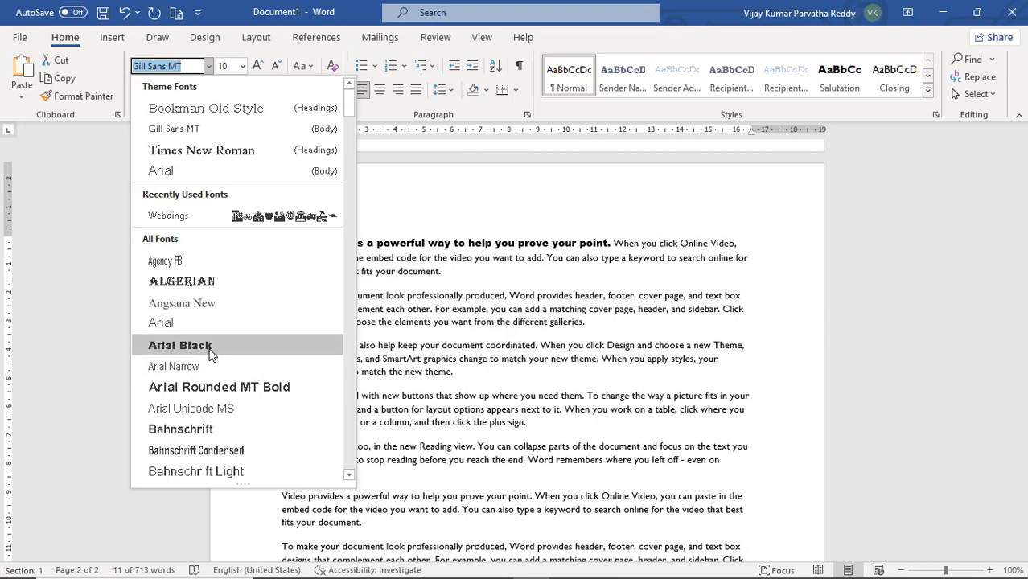
left_click(211, 352)
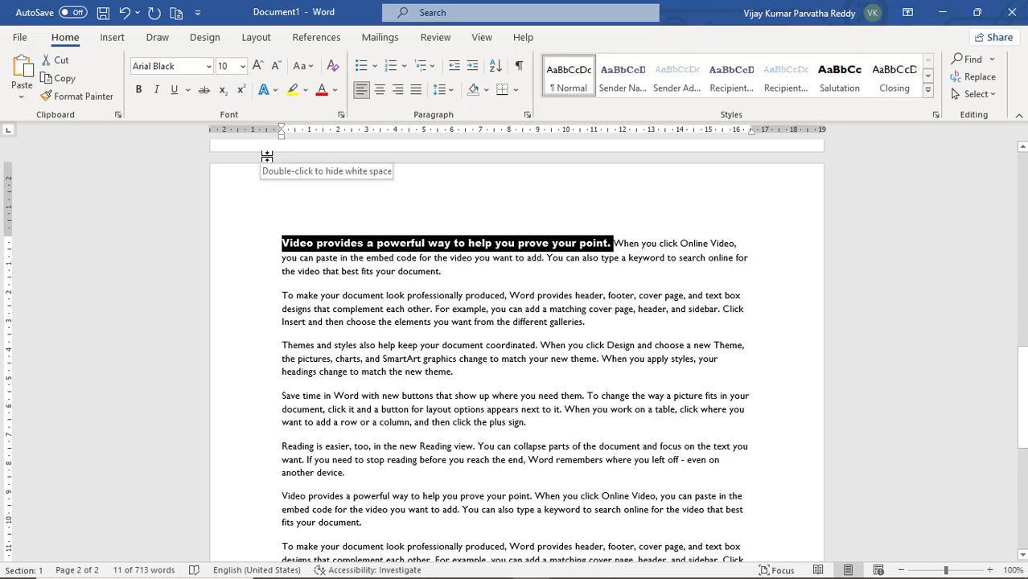
- Change the selected sentence to the Edwardian Script ITC font at size 24
left_click(208, 68)
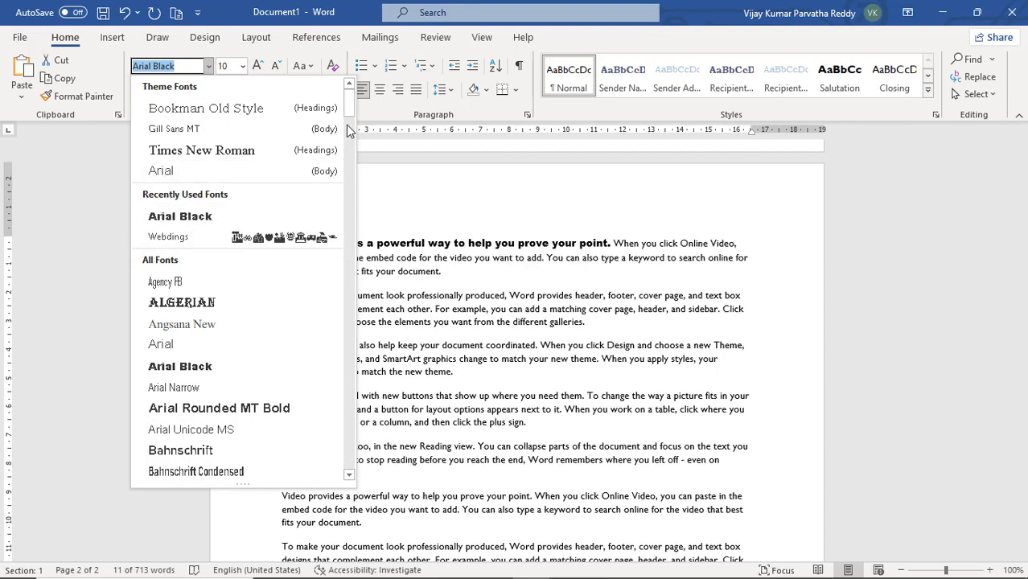
left_click_drag(348, 103, 350, 222)
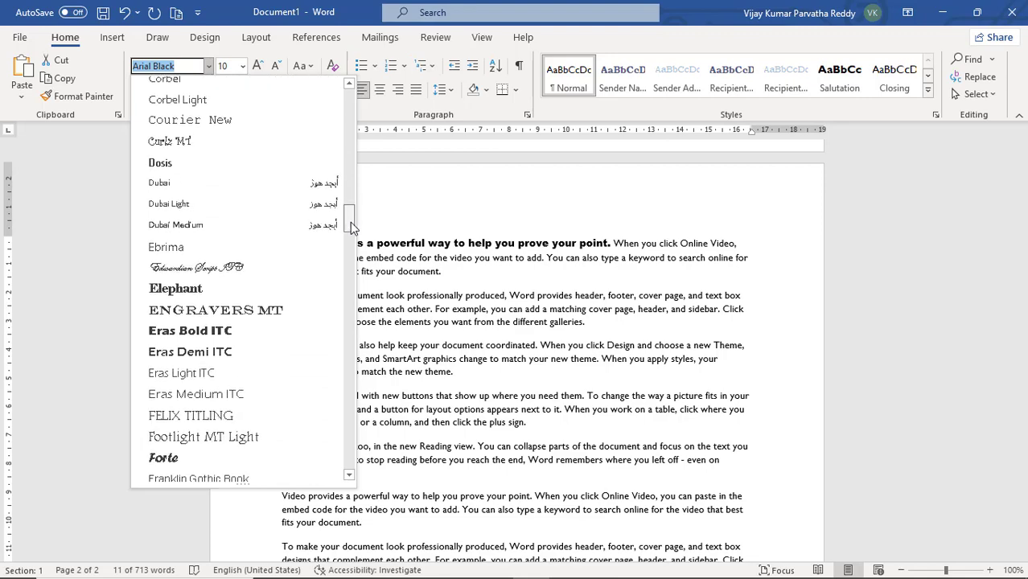
left_click(258, 275)
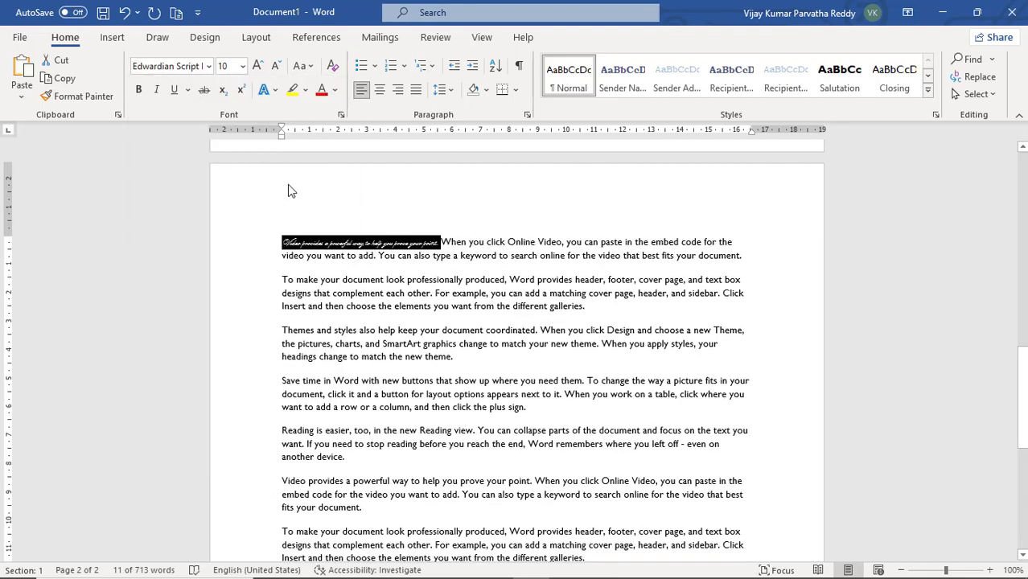
left_click(242, 66)
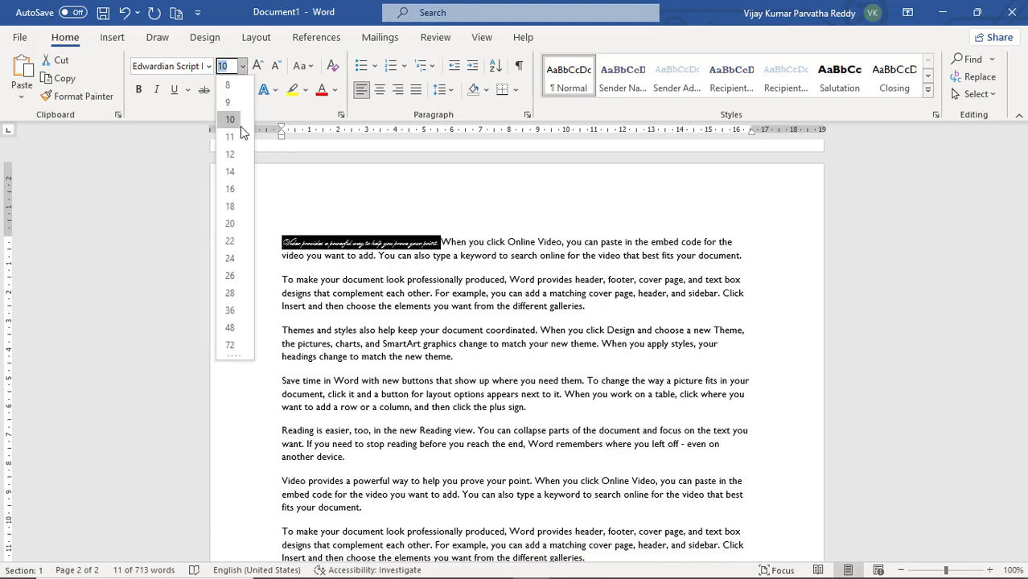
left_click(231, 258)
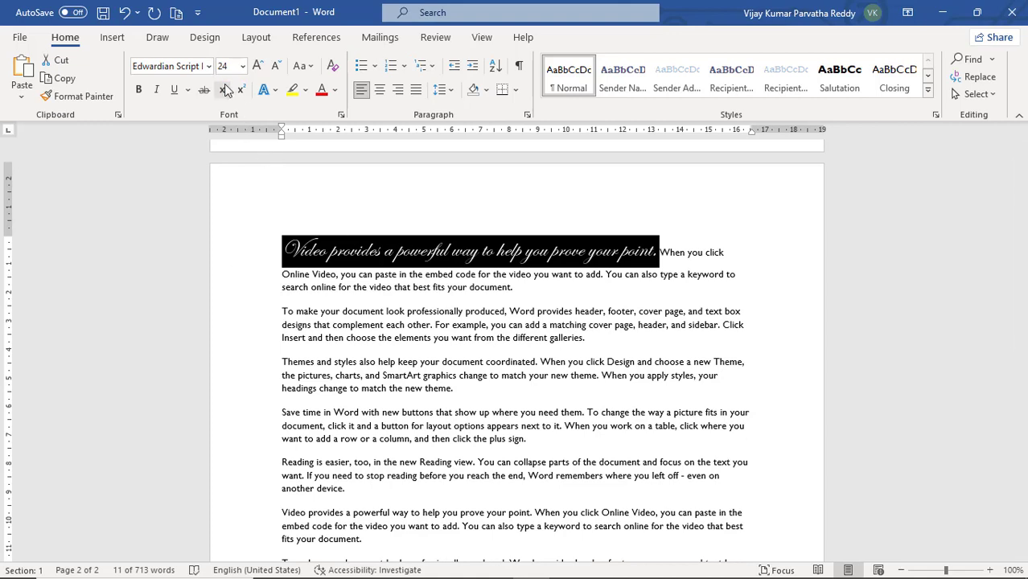
- Browse the available fonts and apply Times New Roman (Headings) to the selected sentence
left_click(208, 66)
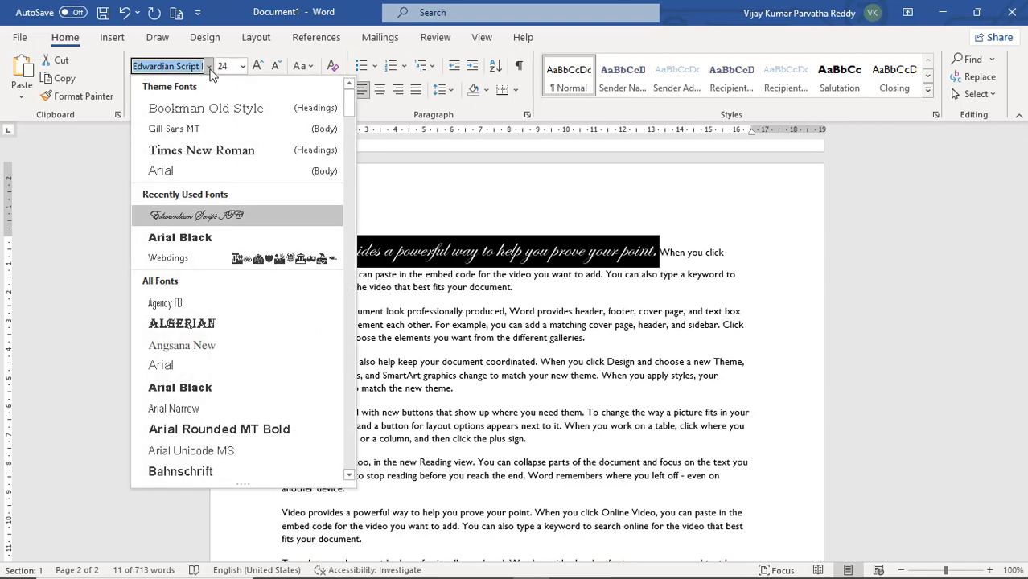
scroll(349, 161, "down", 6)
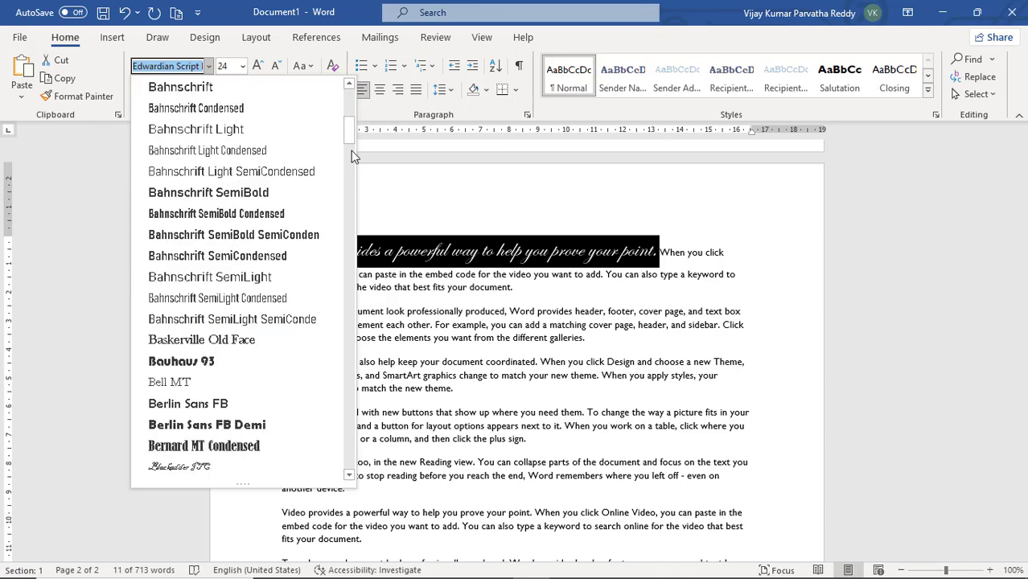
scroll(351, 137, "down", 5)
mouse_move(357, 155)
left_mouse_down()
mouse_move(338, 270)
mouse_move(344, 465)
mouse_move(356, 414)
mouse_move(366, 163)
left_mouse_up()
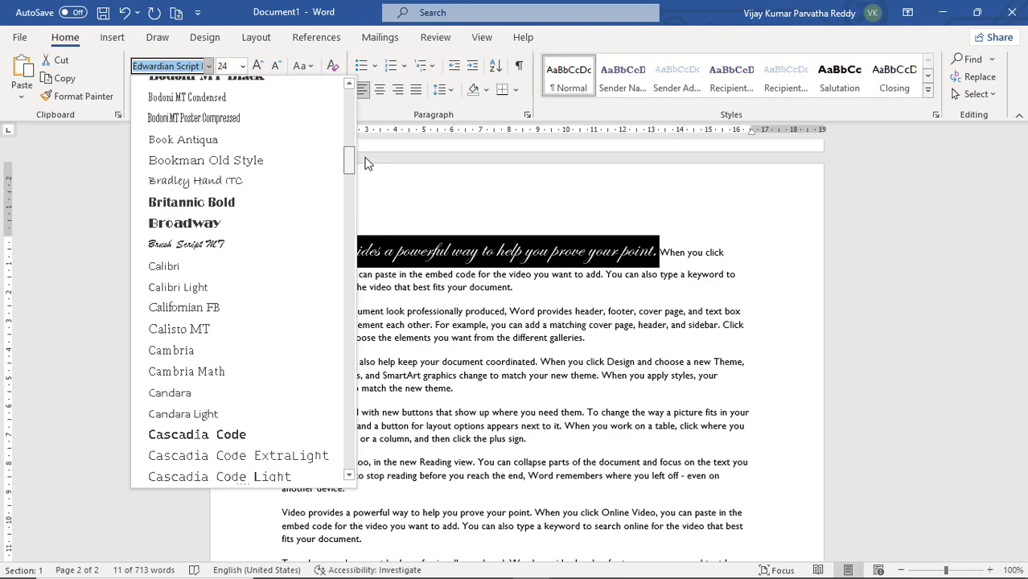
left_click_drag(366, 163, 370, 107)
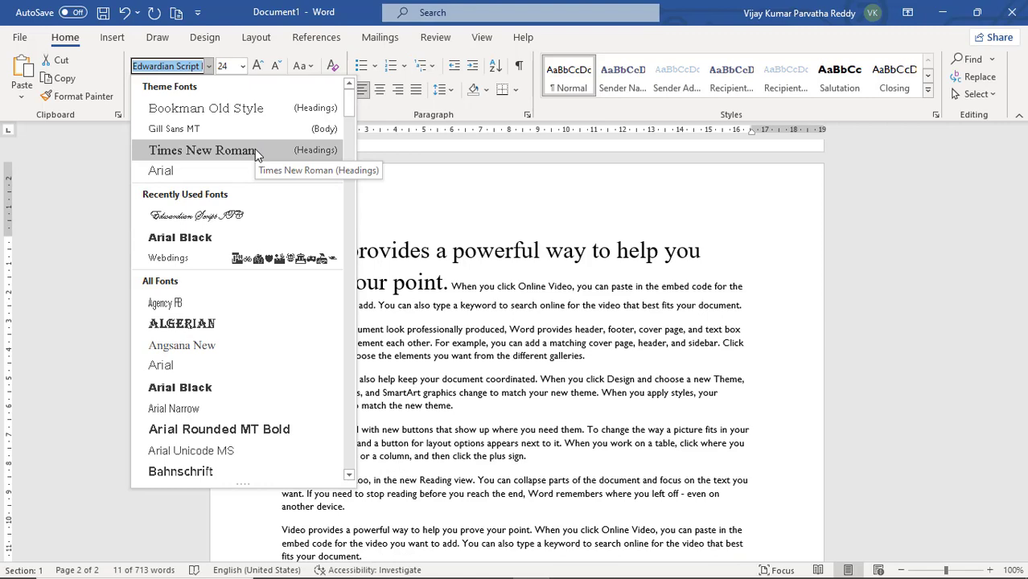
left_click(255, 149)
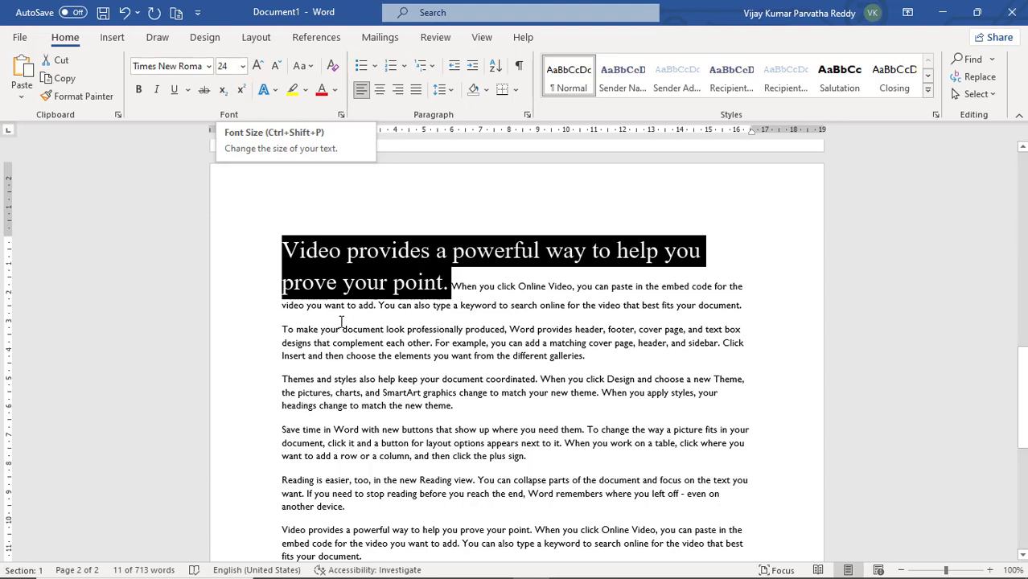
- Set the selected sentence's font size to 12 and enlarge it in increments to 22
left_click(242, 67)
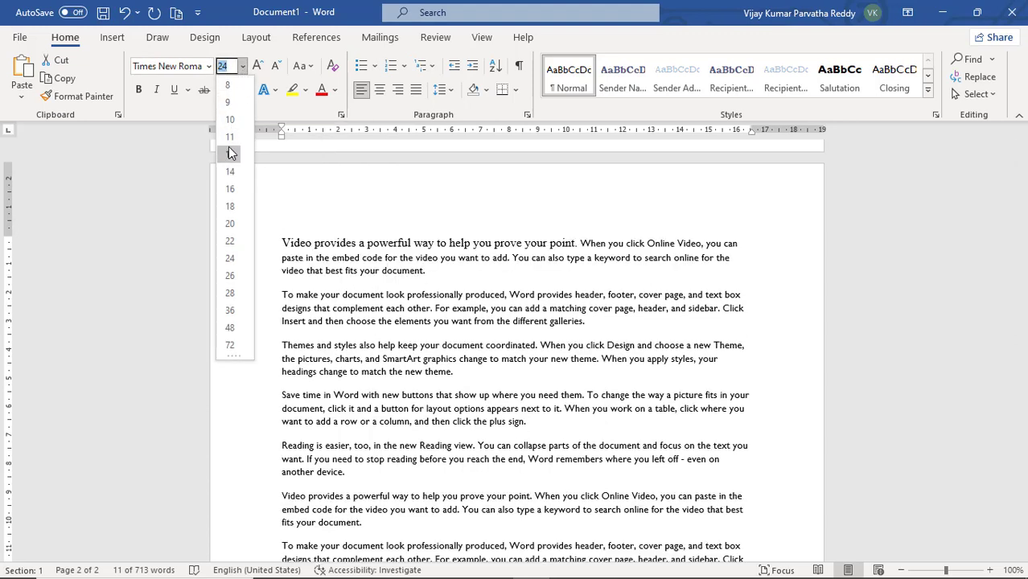
left_click(231, 154)
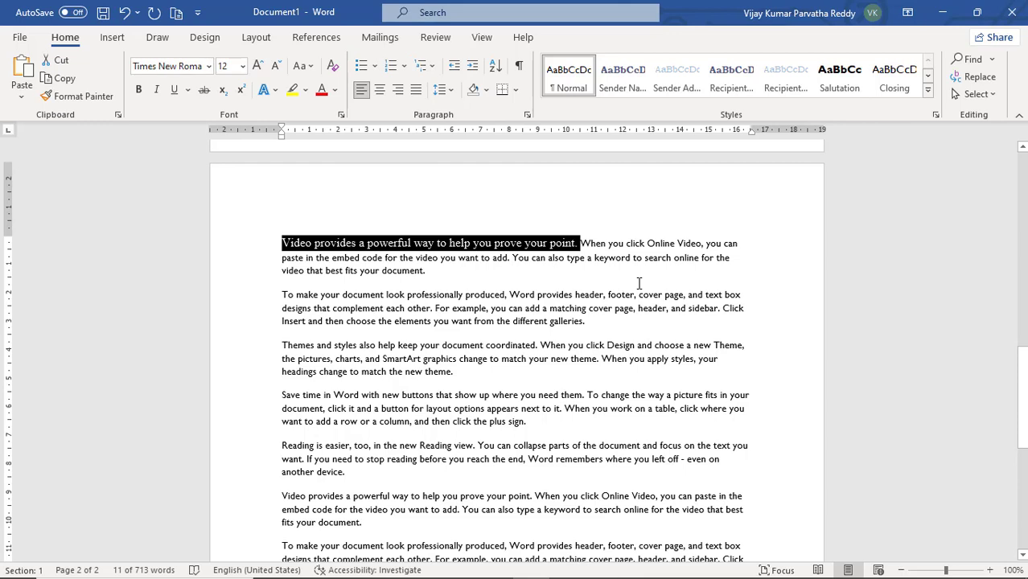
key("ctrl+shift+period")
key("ctrl+shift+period")
key("ctrl+shift+period")
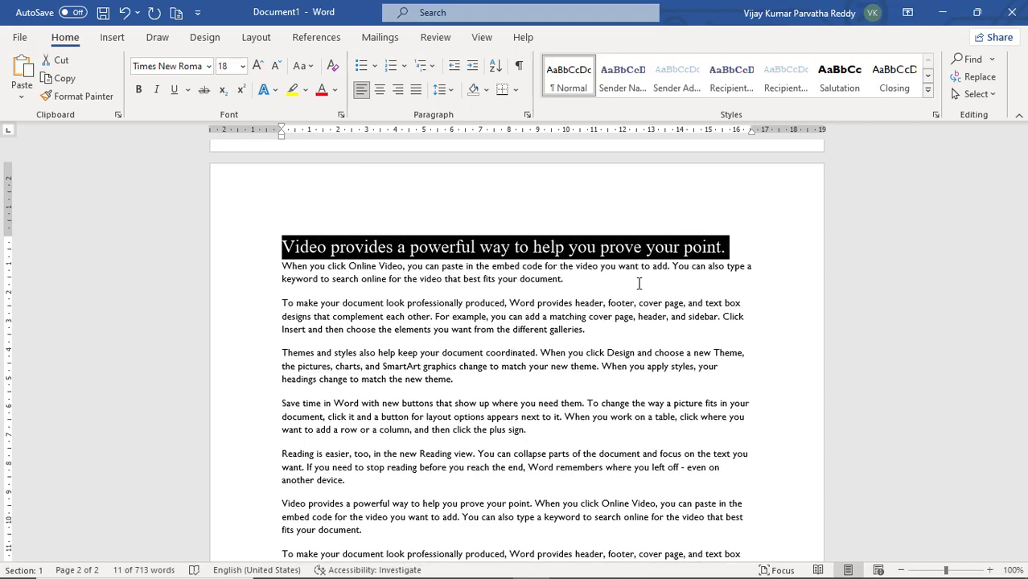
key("ctrl+shift+period")
key("ctrl+shift+period")
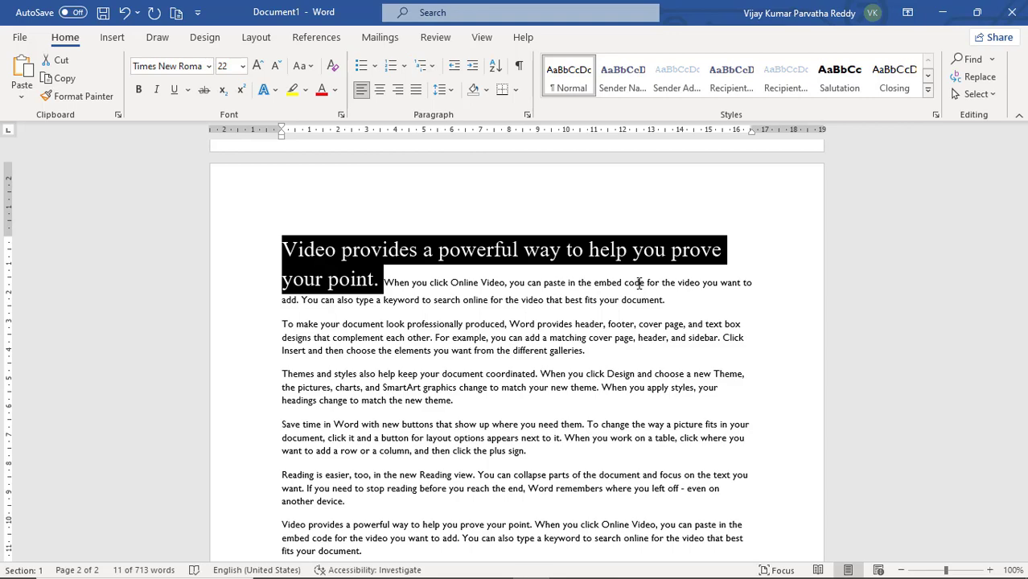
- Shrink the selected sentence's font in increments to size 11
key("ctrl+shift+comma")
key("ctrl+shift+comma")
key("ctrl+shift+comma")
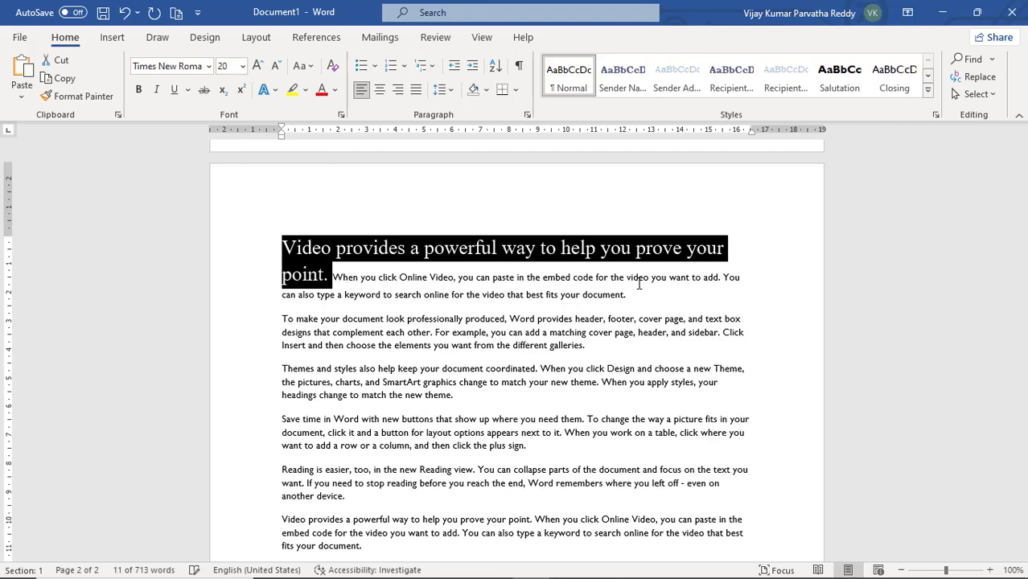
key("ctrl+shift+comma")
key("ctrl+shift+comma")
key("ctrl+shift+comma")
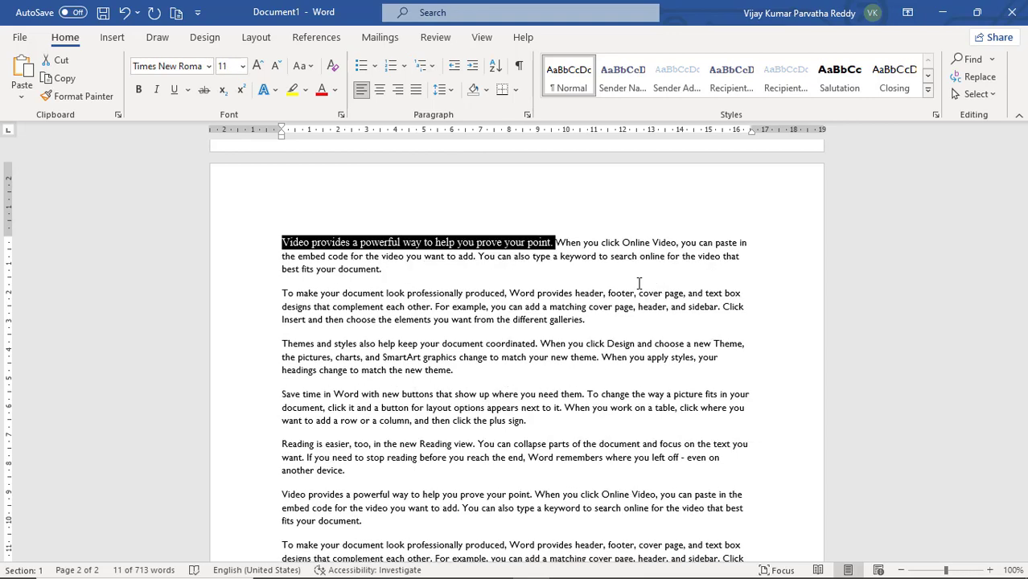
- Enlarge the selected sentence to size 14 and shrink it back to size 11
key("ctrl+shift+period")
key("ctrl+shift+period")
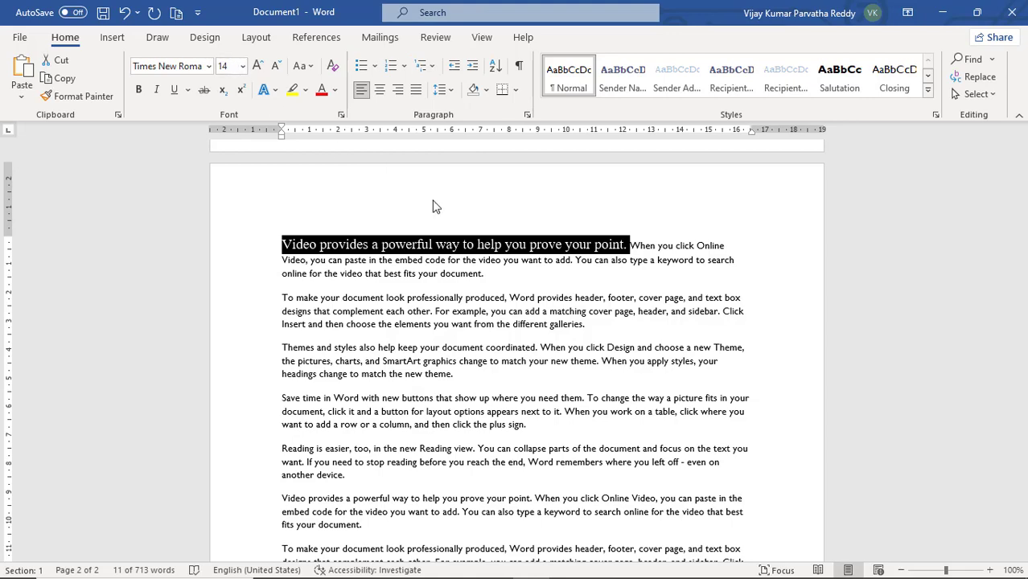
key("ctrl+shift+comma")
key("ctrl+shift+comma")
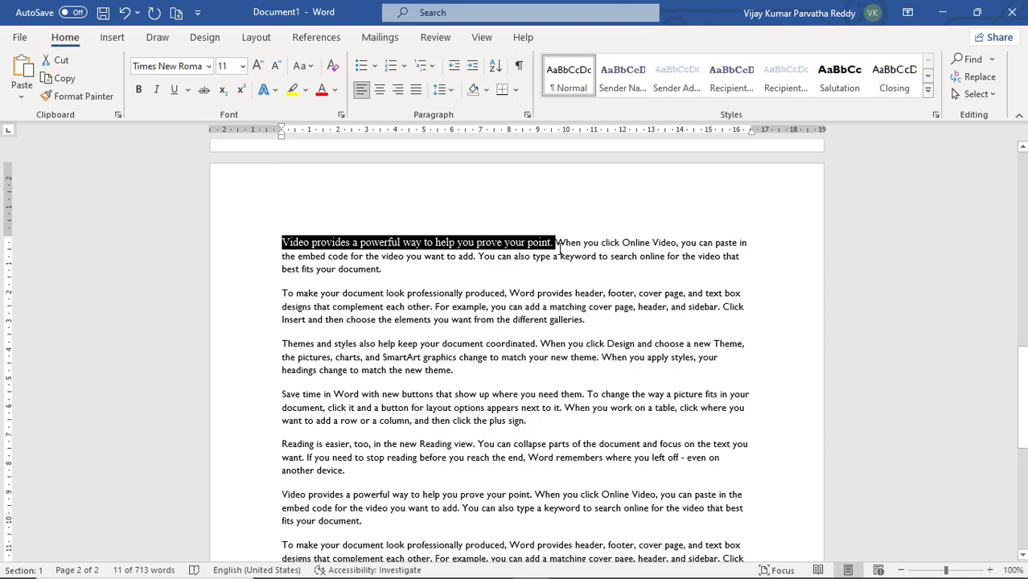
- Place the cursor before "When you click Online Video" and move it character by character back and forth along the line
left_click(555, 244)
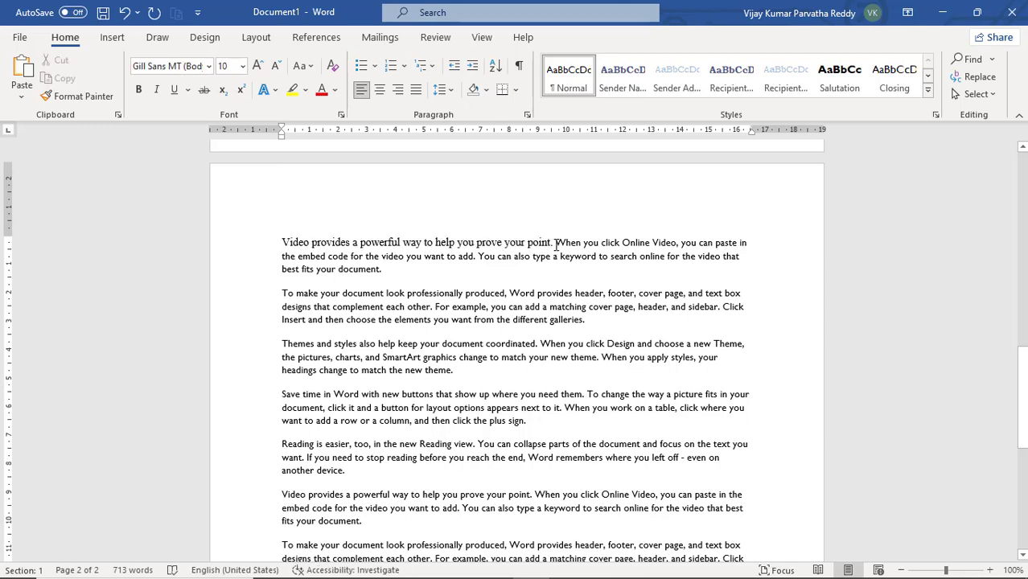
left_click_drag(555, 243, 573, 250)
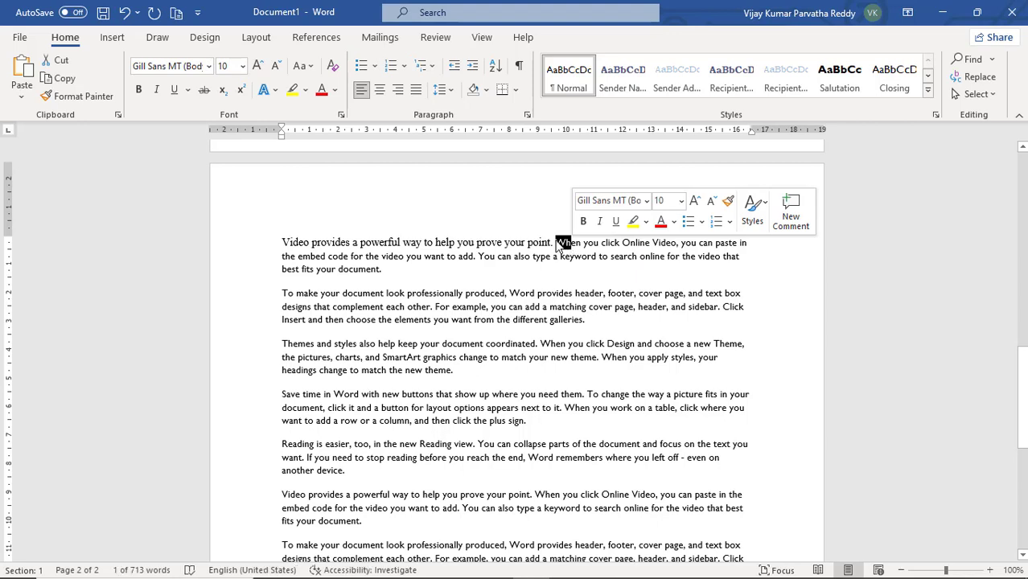
left_click(557, 245)
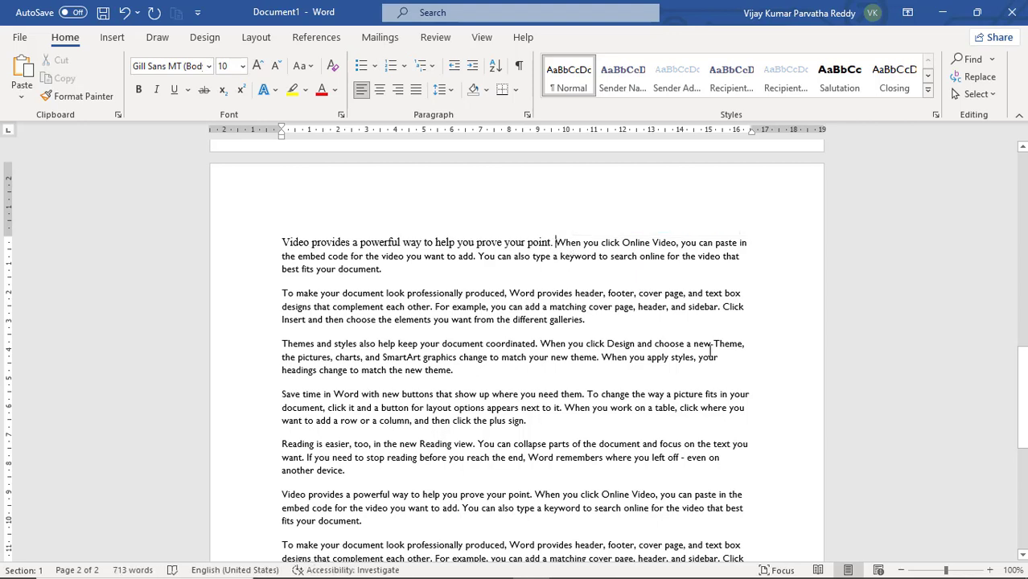
key("Left")
key("Left")
key("Right")
key("Right")
key("Right")
key("Right")
key("Right")
key("Left")
key("Left")
key("Left")
key("Left")
key("Left")
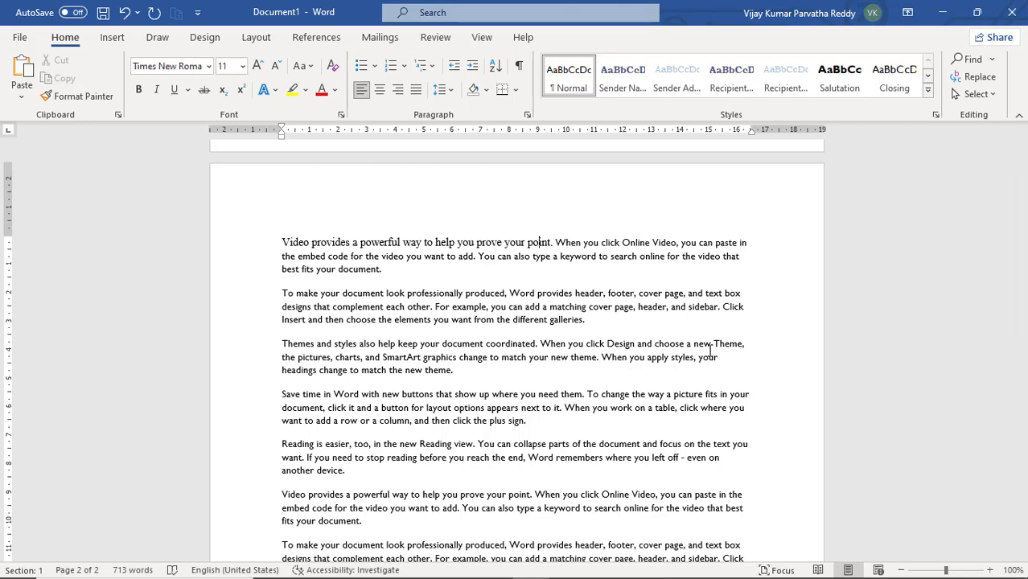
key("Right")
key("Right")
key("Right")
key("Right")
key("Left")
key("Left")
key("Left")
key("Left")
key("Left")
key("Left")
key("Left")
key("Left")
key("Left")
key("Left")
key("Left")
key("Left")
key("Left")
key("Left")
key("Left")
key("Left")
key("Left")
key("Left")
key("Left")
key("Left")
key("Left")
key("Left")
key("Left")
key("Left")
- View the end of the document, jump to its beginning, and return to the first sentence on page 2
key("End")
scroll(711, 351, "down", 6)
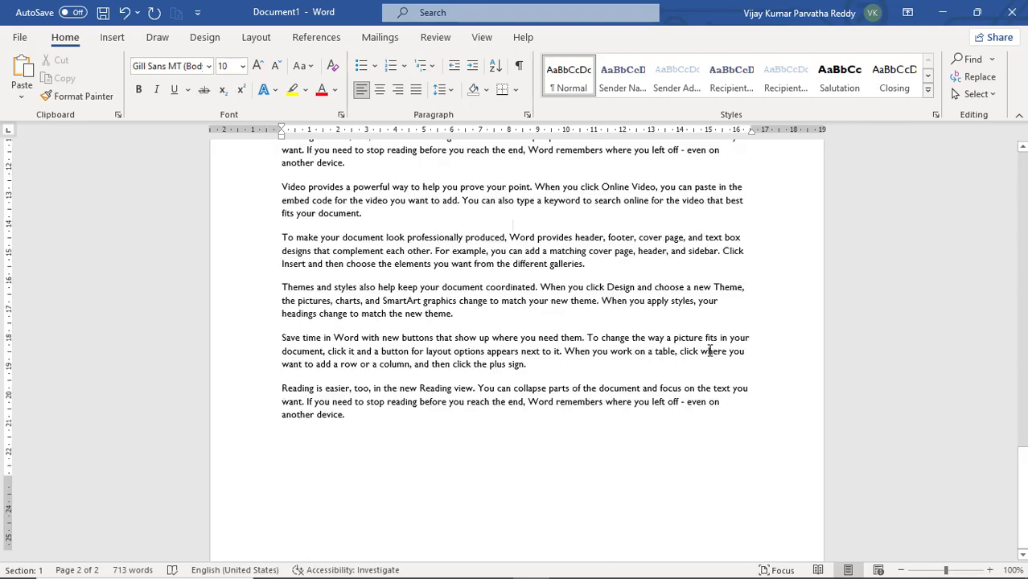
scroll(711, 352, "down", 2)
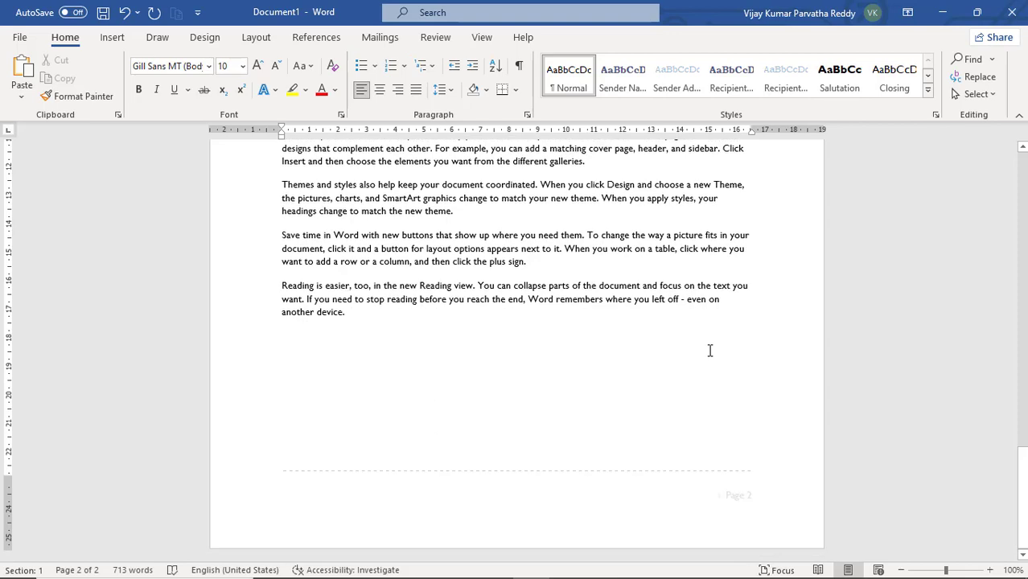
key("ctrl+Home")
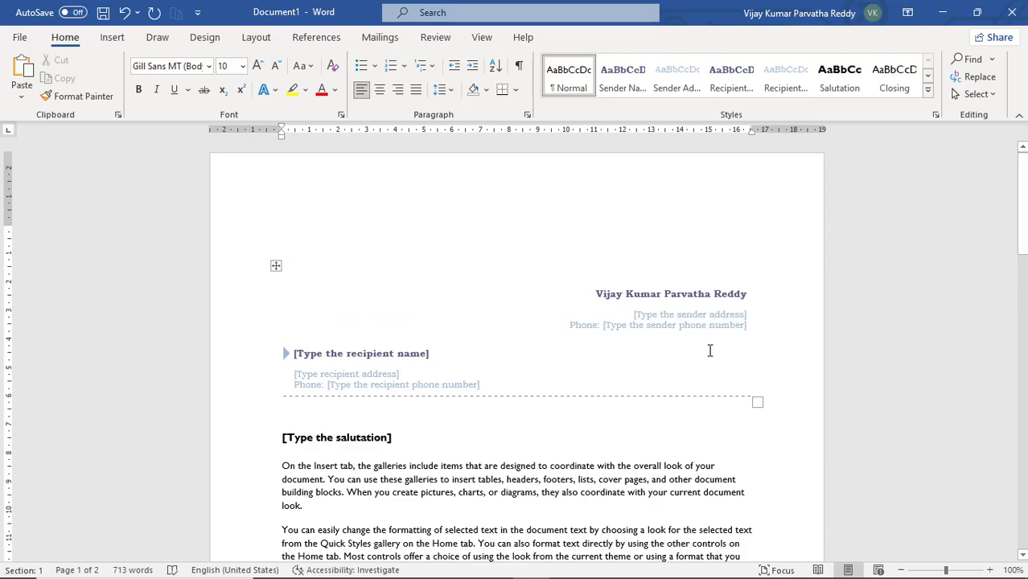
scroll(711, 351, "down", 15)
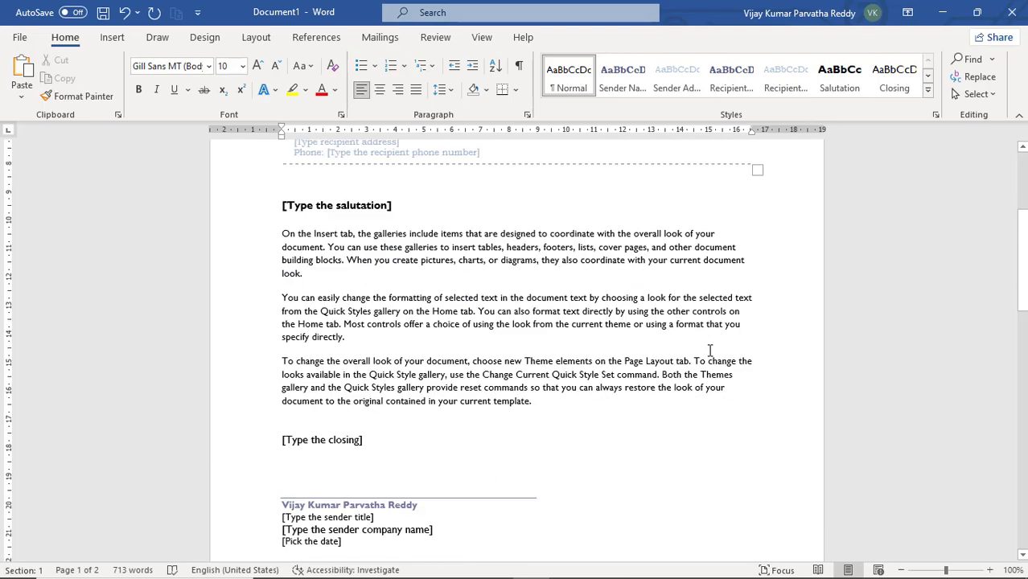
scroll(711, 351, "down", 4)
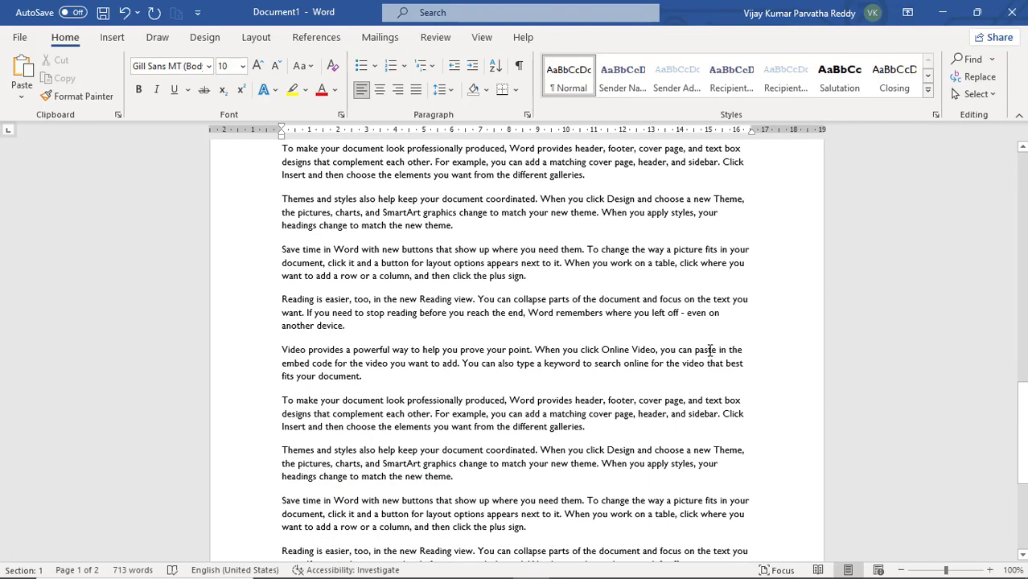
scroll(613, 349, "up", 5)
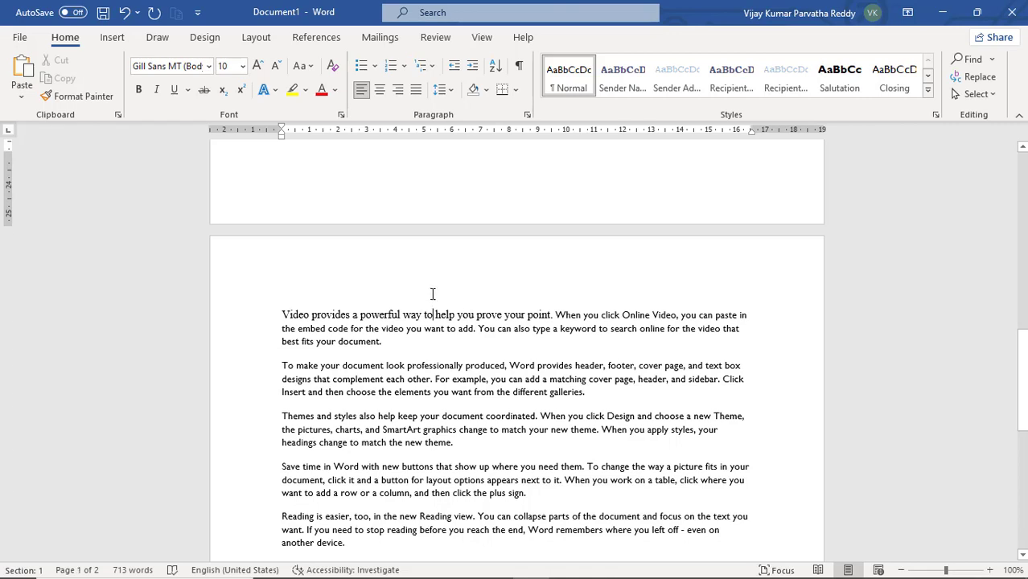
- Insert a line above the first paragraph on page 2 reading "Ctrl + end -> goto end of the line"
left_click(444, 296)
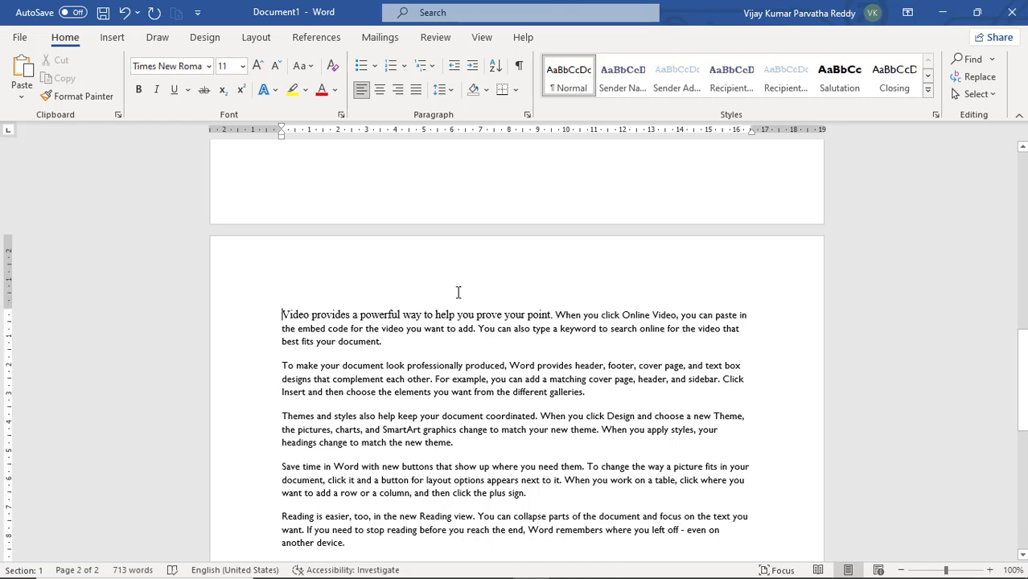
key("Return")
key("Up")
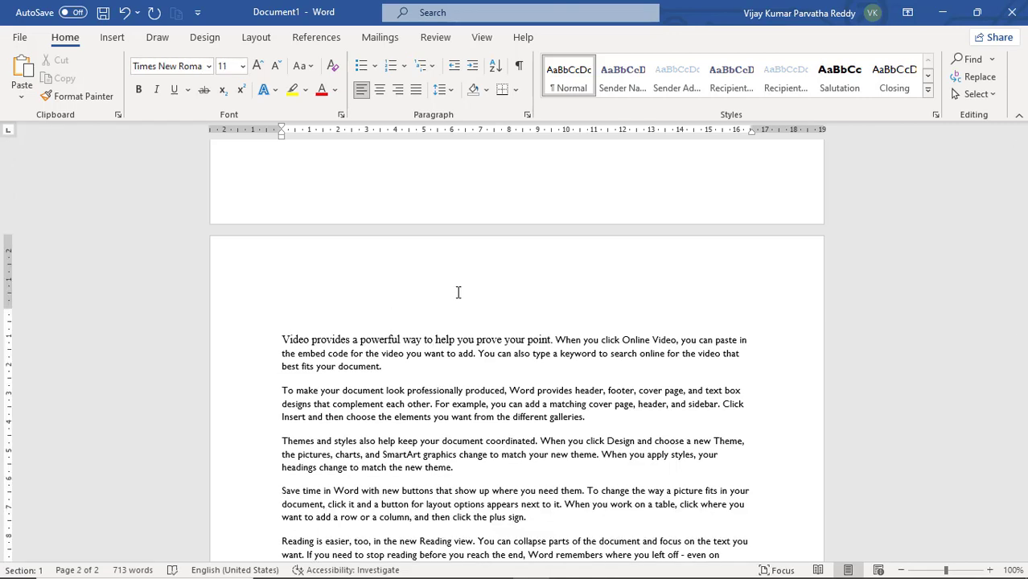
type("ctrl")
type("a")
key("BackSpace")
type("end -> got")
key("BackSpace")
type("to en")
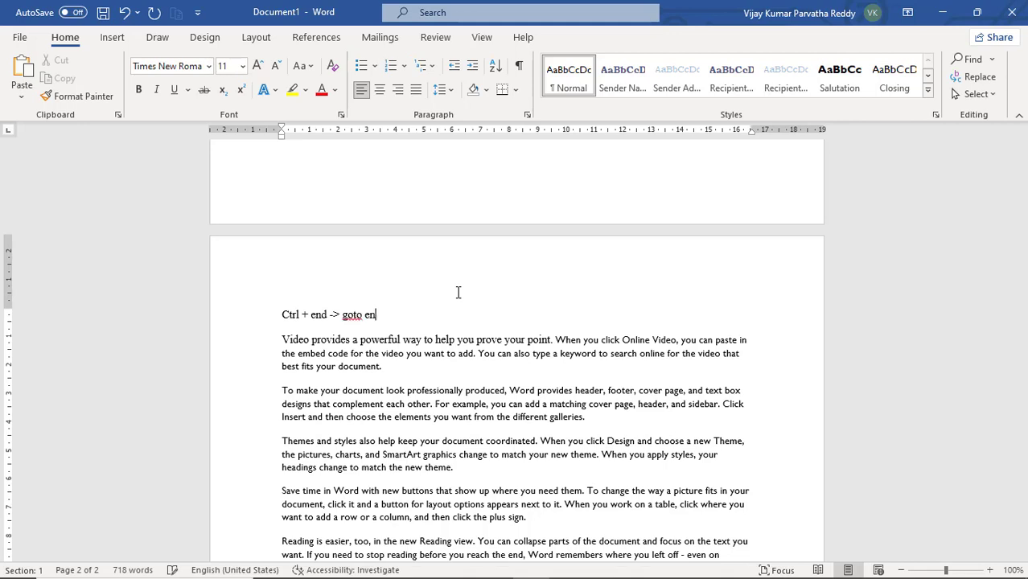
type("d of the line")
key("Return")
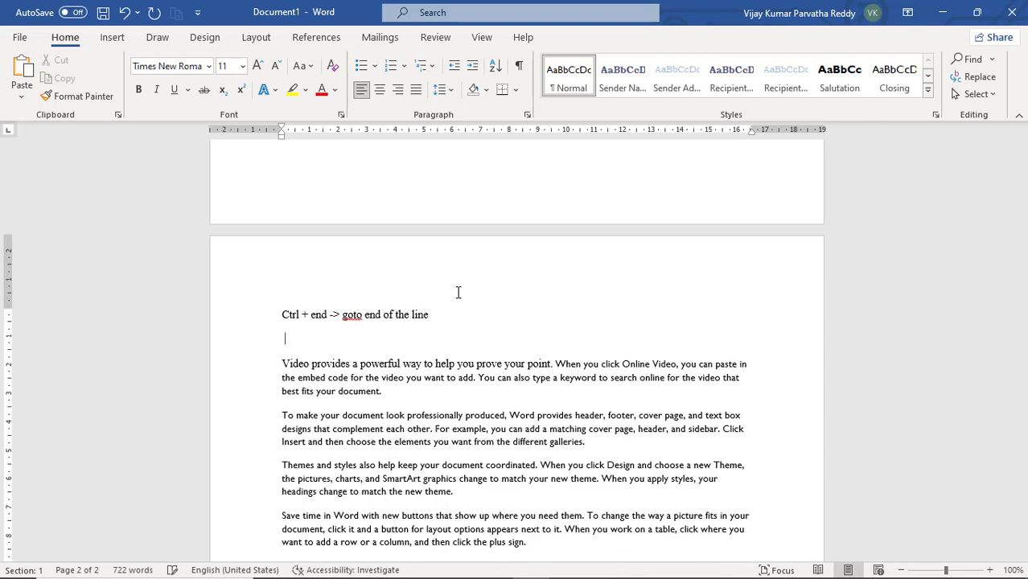
- Add a second note line reading "Ctrl + home -> goto beginning of the line", followed by an empty line
type("c")
type("trl +")
type(" home ")
type("-> to ")
type("th")
key("BackSpace")
key("BackSpace")
key("BackSpace")
key("BackSpace")
key("BackSpace")
type("got")
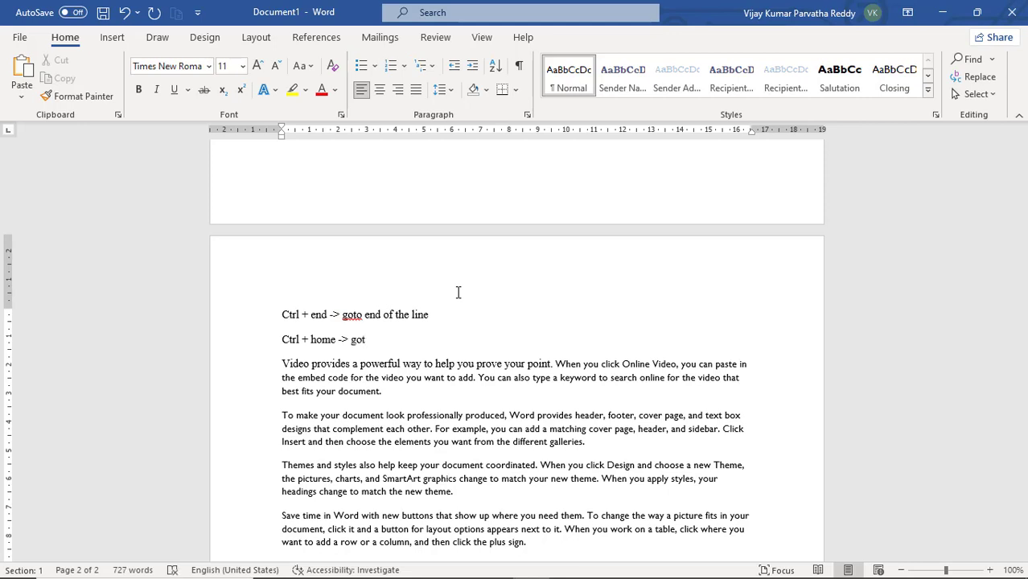
type("o beginning of ")
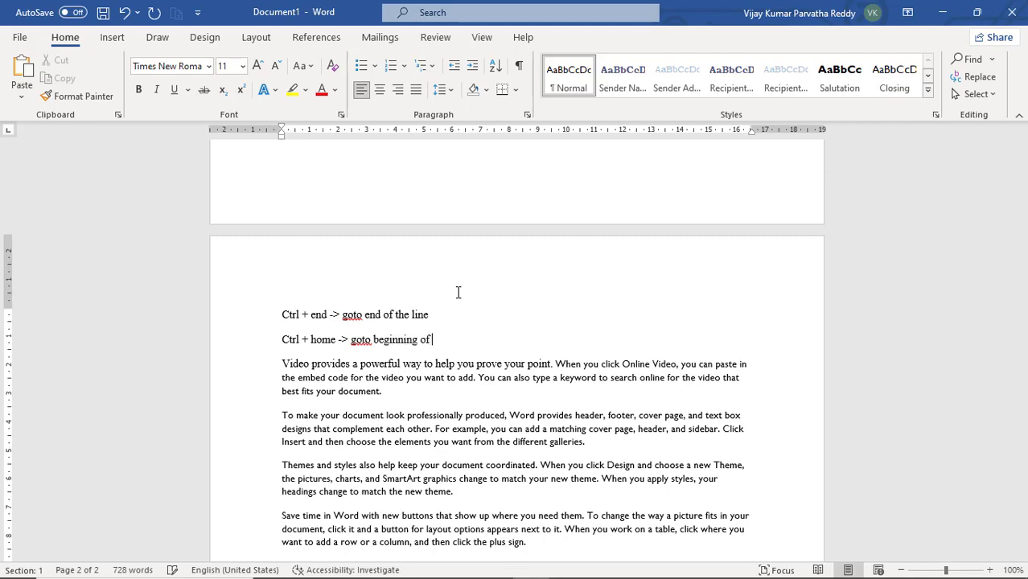
type("the line")
key("Return")
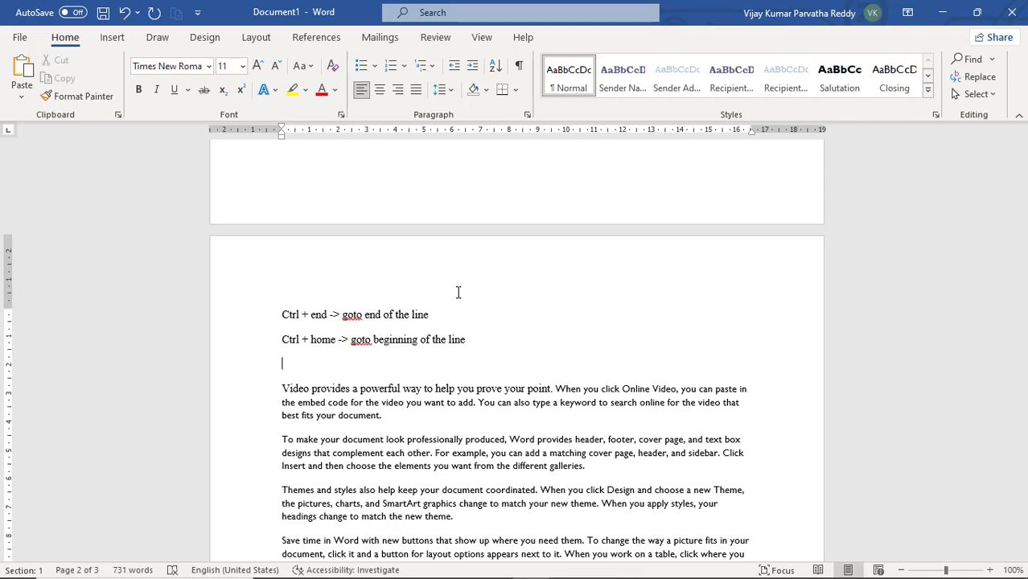
- Jump to the end of the document, back to its beginning, and return to the two shortcut notes on page 2
left_click(327, 292)
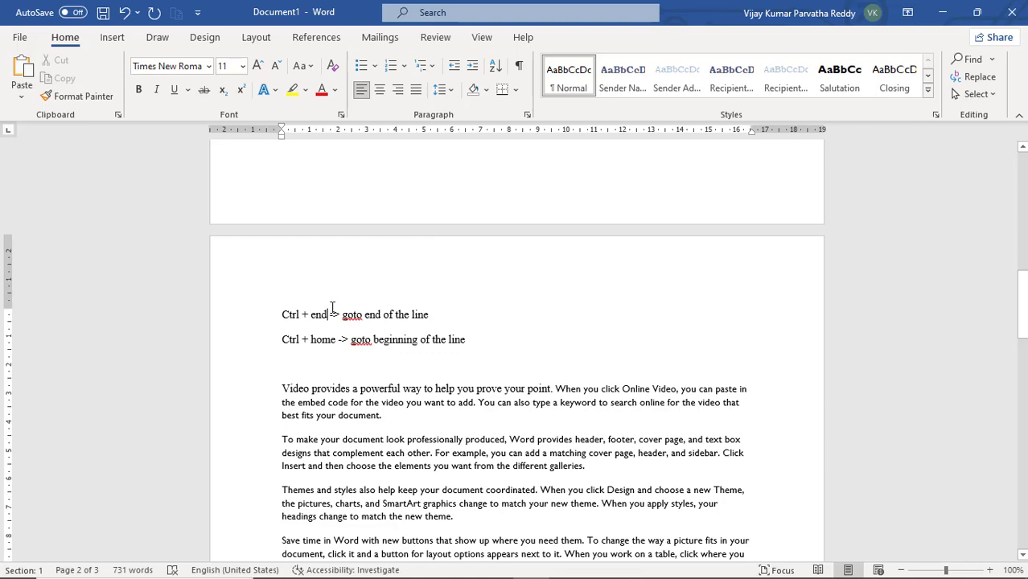
key("ctrl+End")
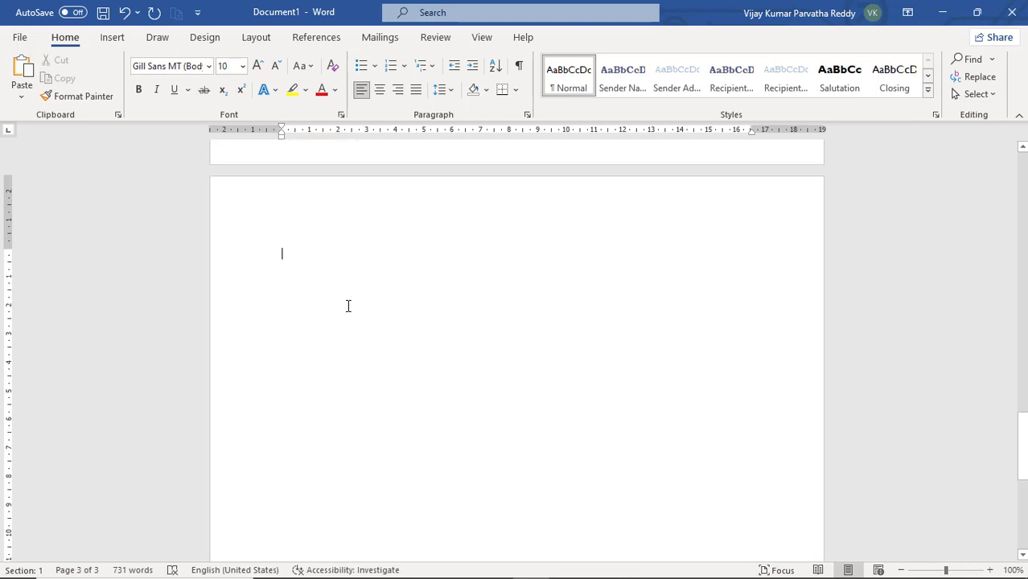
key("ctrl+Home")
scroll(360, 307, "down", 5)
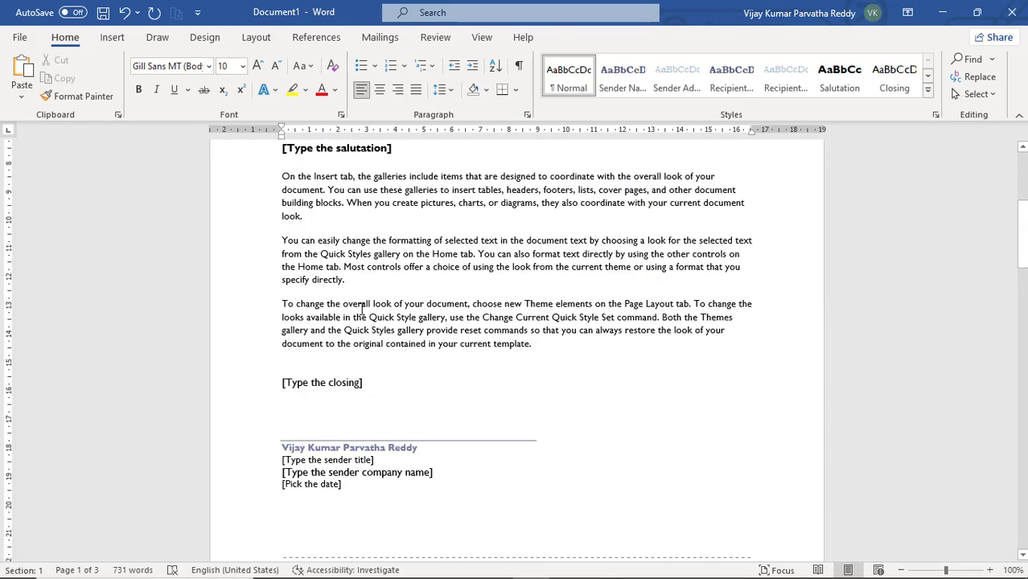
scroll(362, 309, "down", 9)
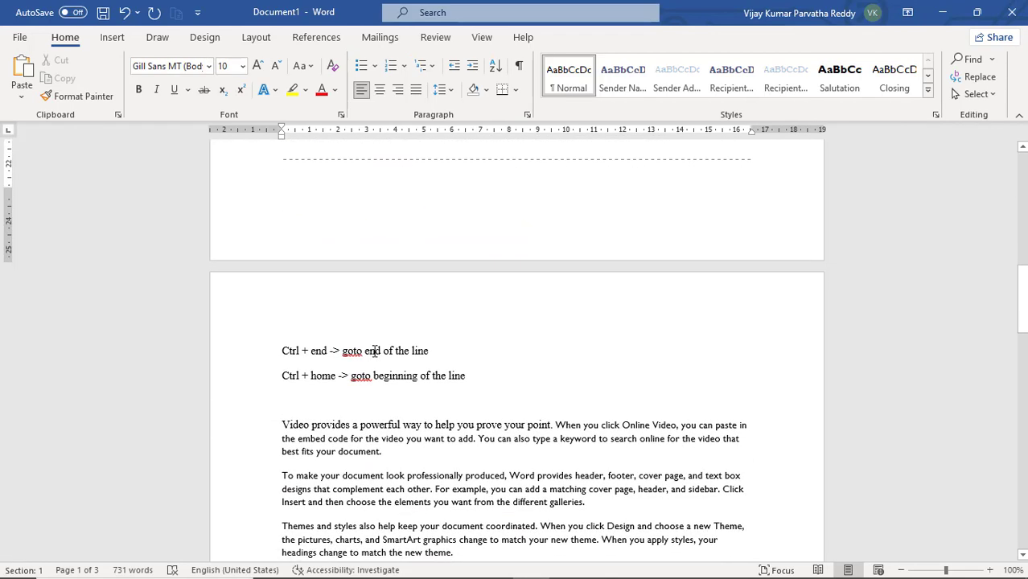
- Replace "line" with "document" at the end of the "Ctrl + end" note
left_click(383, 352)
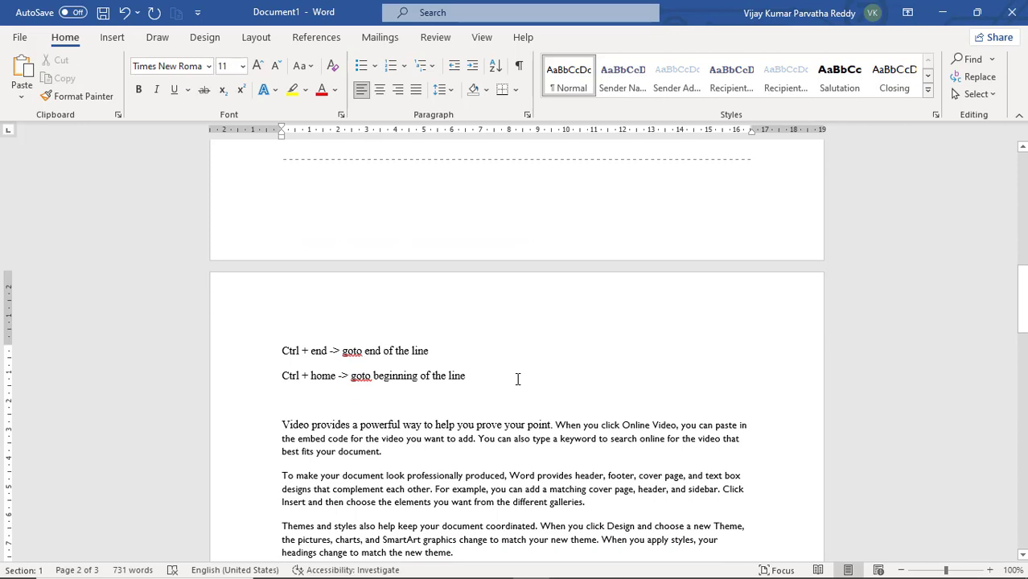
key("End")
key("BackSpace")
key("BackSpace")
key("BackSpace")
key("BackSpace")
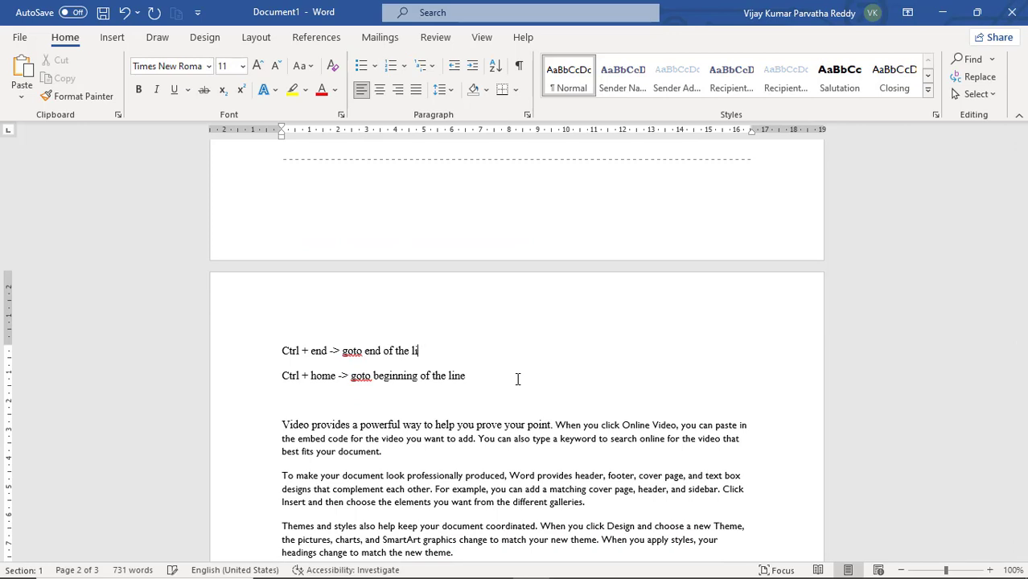
type("document")
- Replace "line" with "document" at the end of the "Ctrl + home" note
left_click(467, 377)
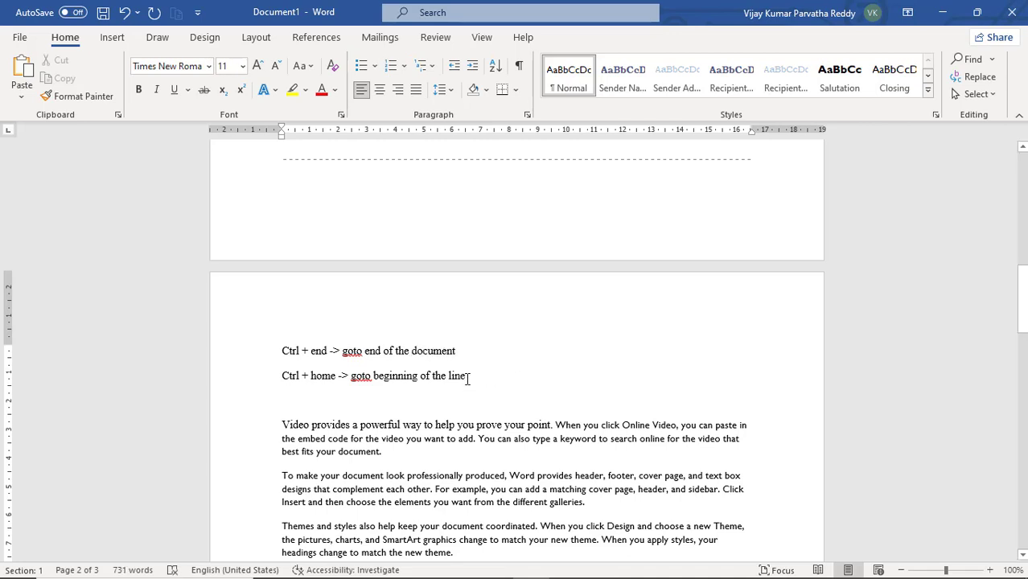
key("BackSpace")
key("BackSpace")
key("BackSpace")
key("BackSpace")
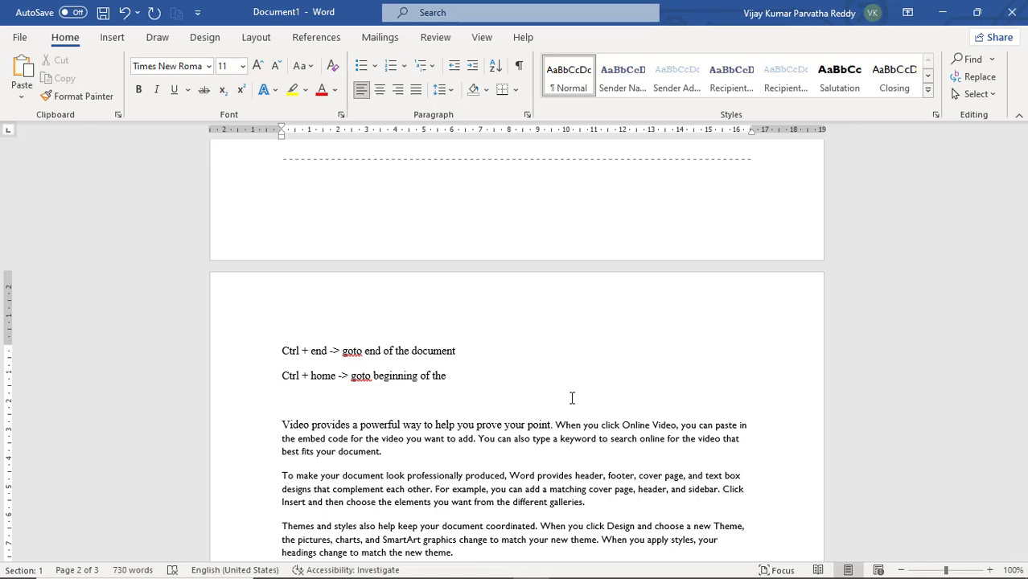
type("b")
key("BackSpace")
type("document")
- Leave a blank line below the notes and add "End -> end of line", followed by a new line
key("Return")
key("Return")
type("e")
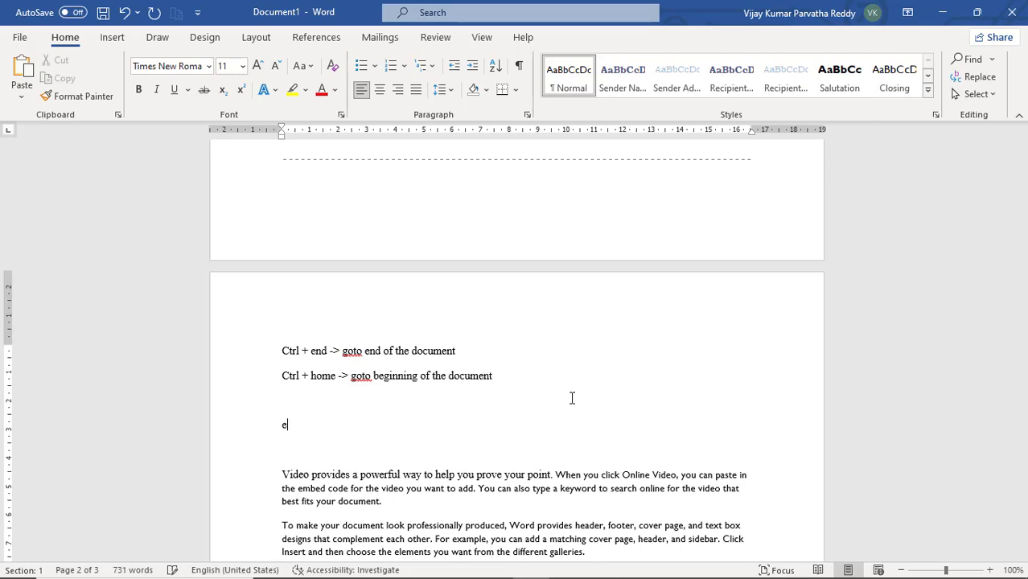
type("nd ->end of line")
key("Return")
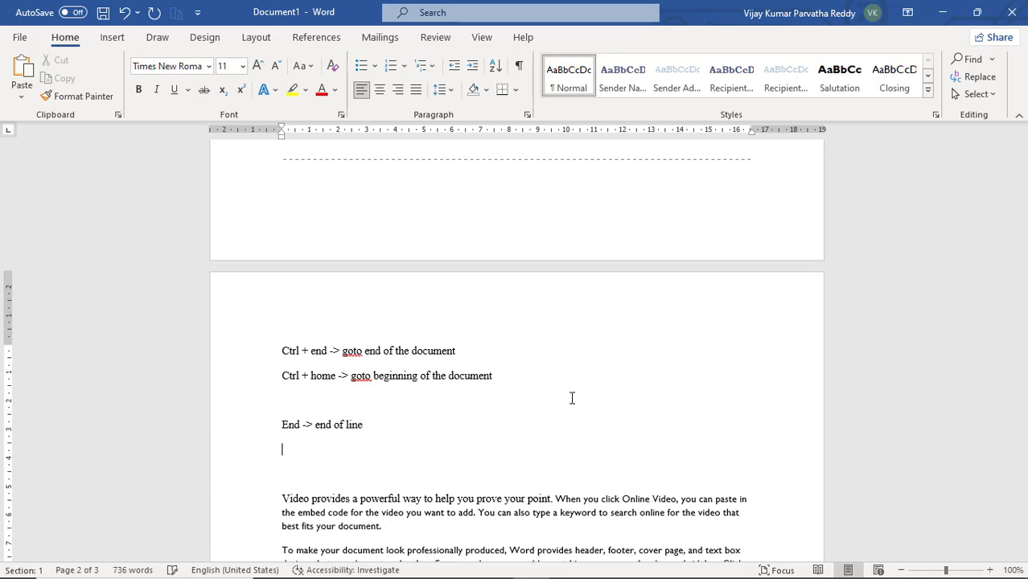
- Add the note "Home-> beginning of line" on the line below the End note
type("home beginning of line")
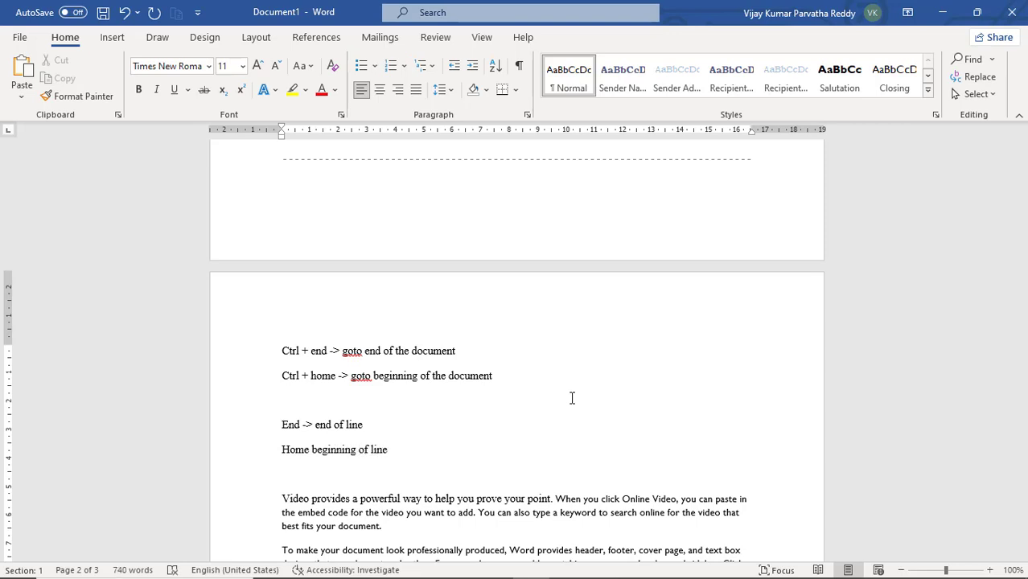
left_click(316, 454)
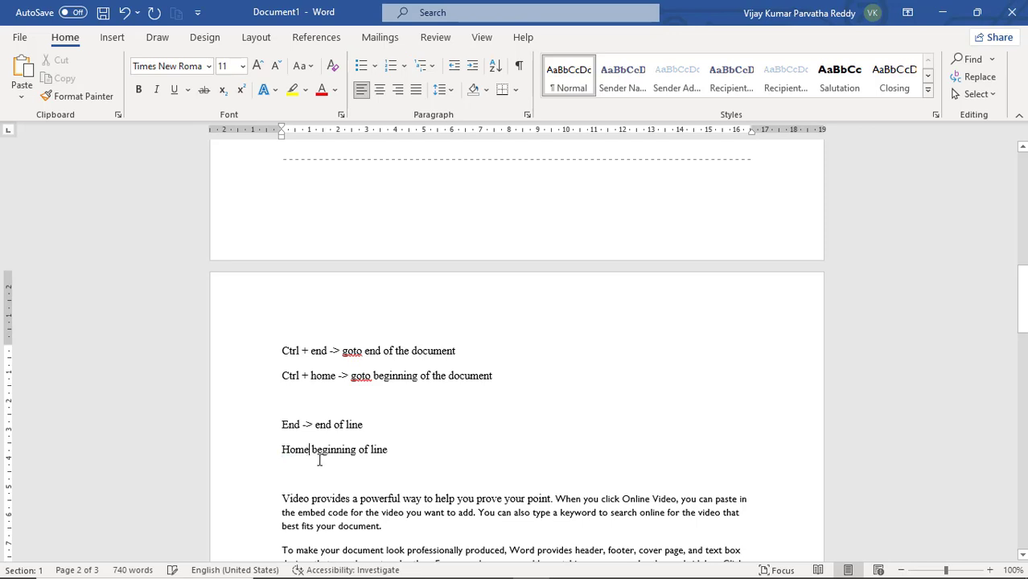
type("->")
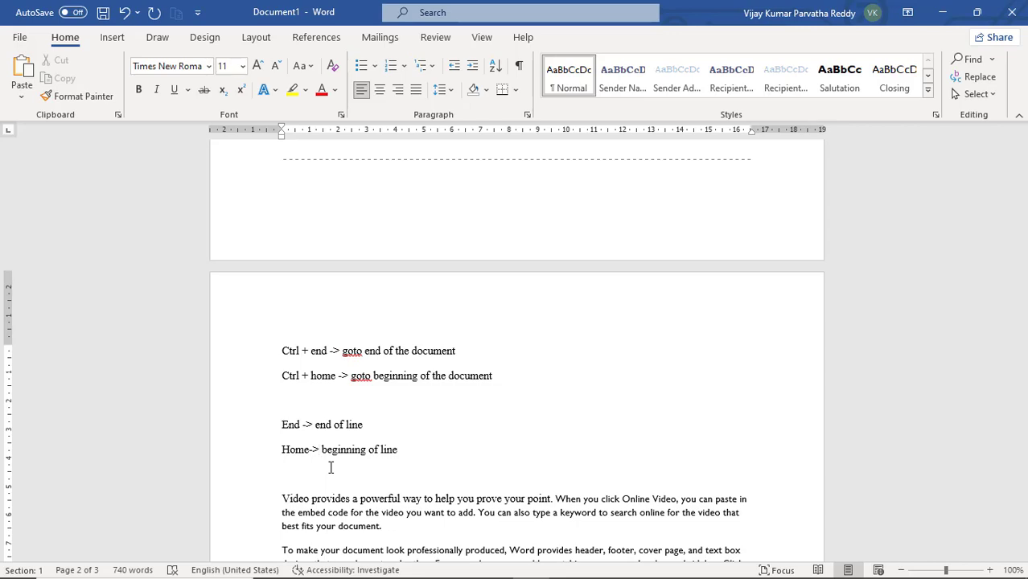
- Jump to the end and the beginning of the document, and put the cursor on the blank line below the Home note
key("ctrl+End")
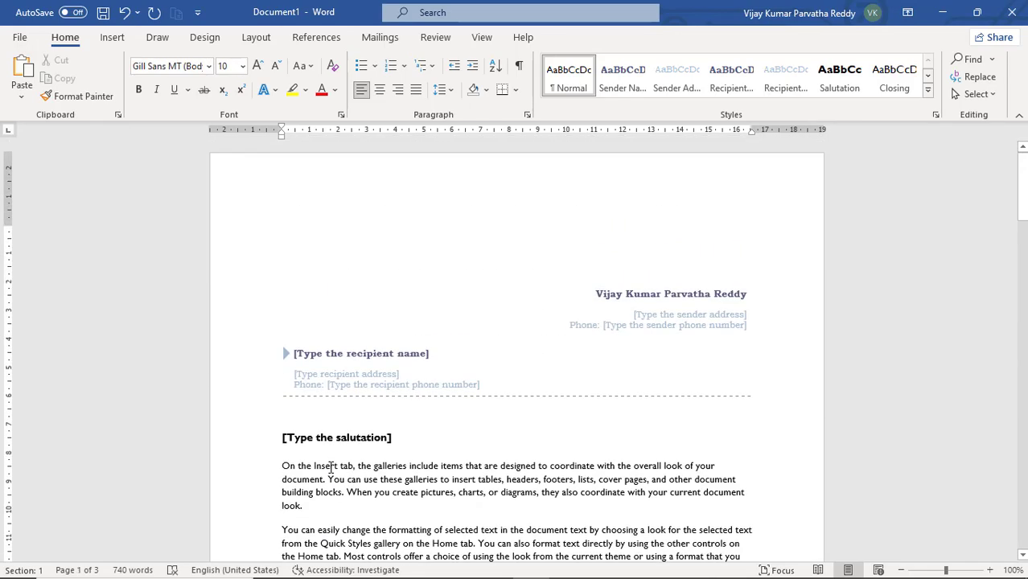
scroll(331, 466, "down", 15)
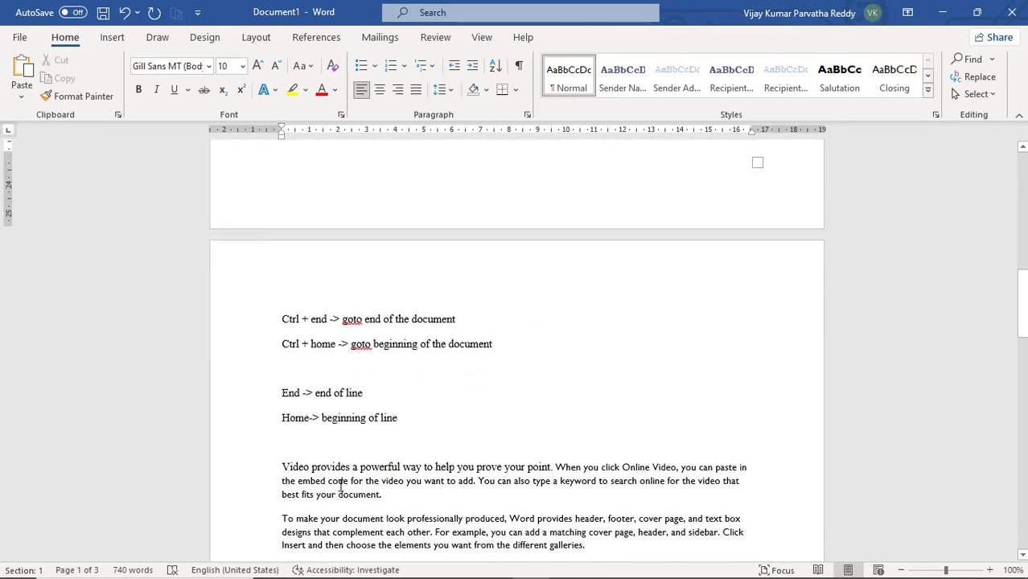
left_click(336, 435)
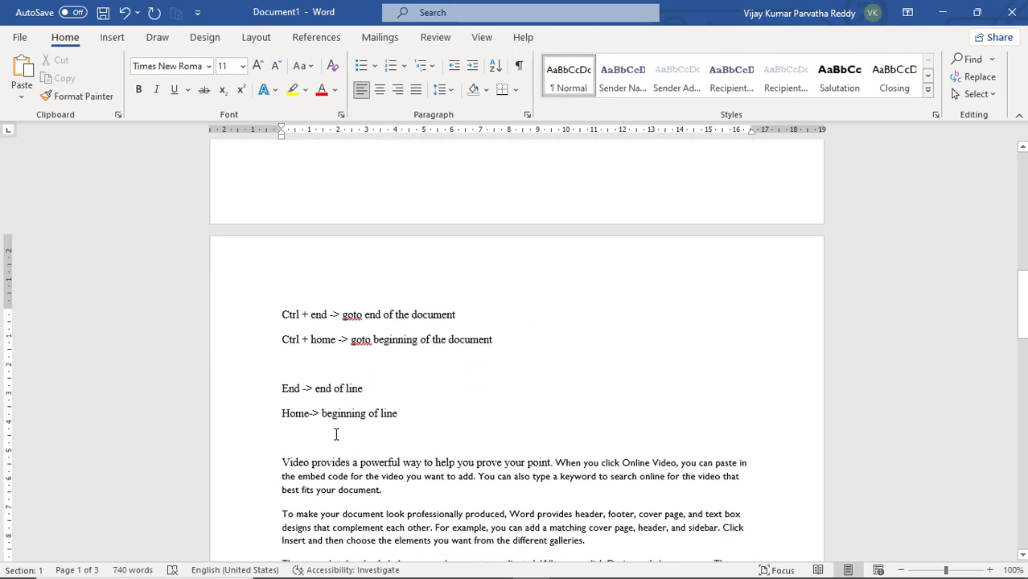
- Enter "To increase / decrease font size" on the line below the Home note
type("To")
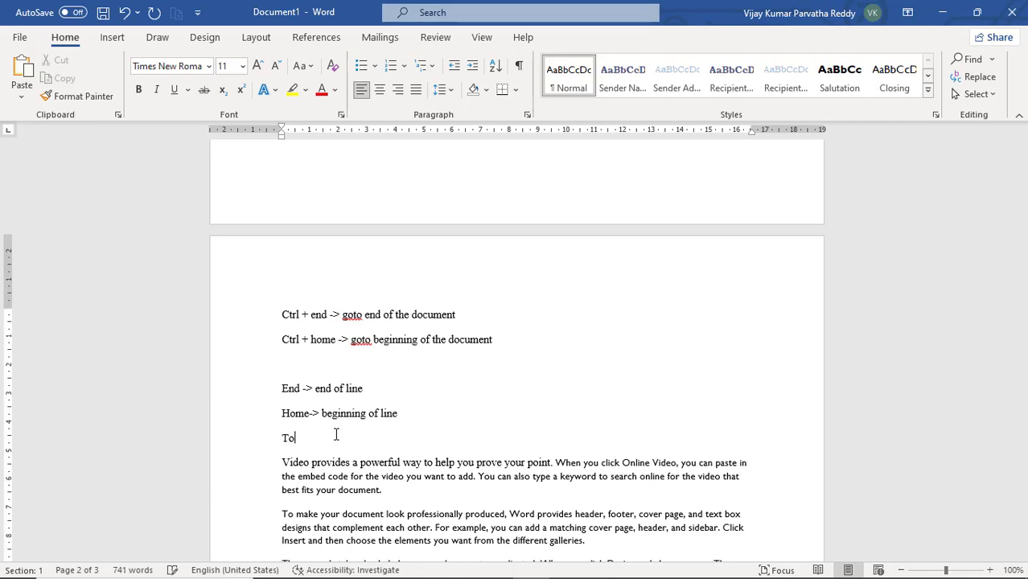
type(" increase decrease ")
type("size")
key("BackSpace")
key("BackSpace")
key("BackSpace")
key("BackSpace")
type("font size ")
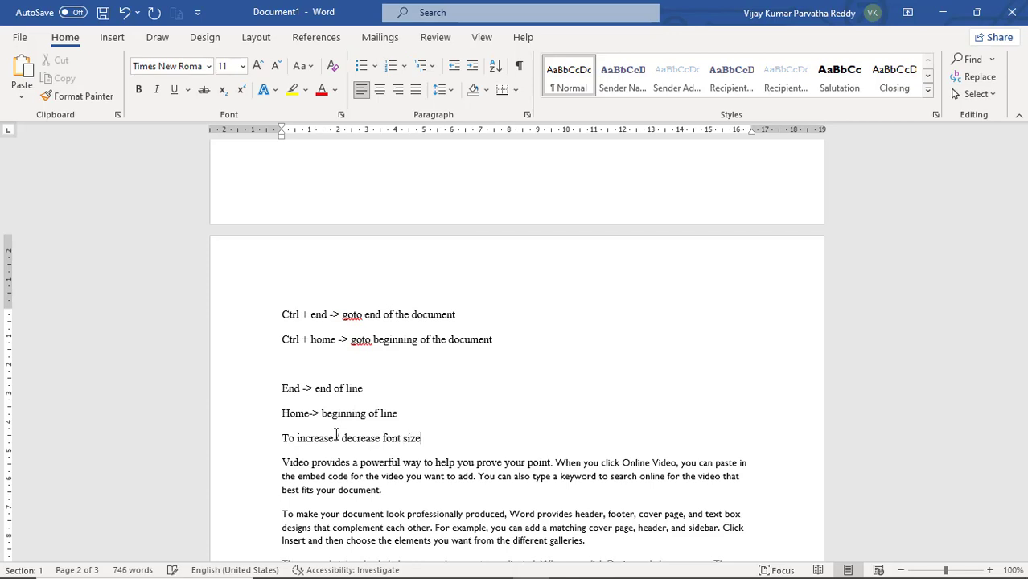
- Complete the font size note with "-> ctrl + shift + > or <"
type("->")
type(" cltr")
key("BackSpace")
key("BackSpace")
key("BackSpace")
type("trl + shift + >")
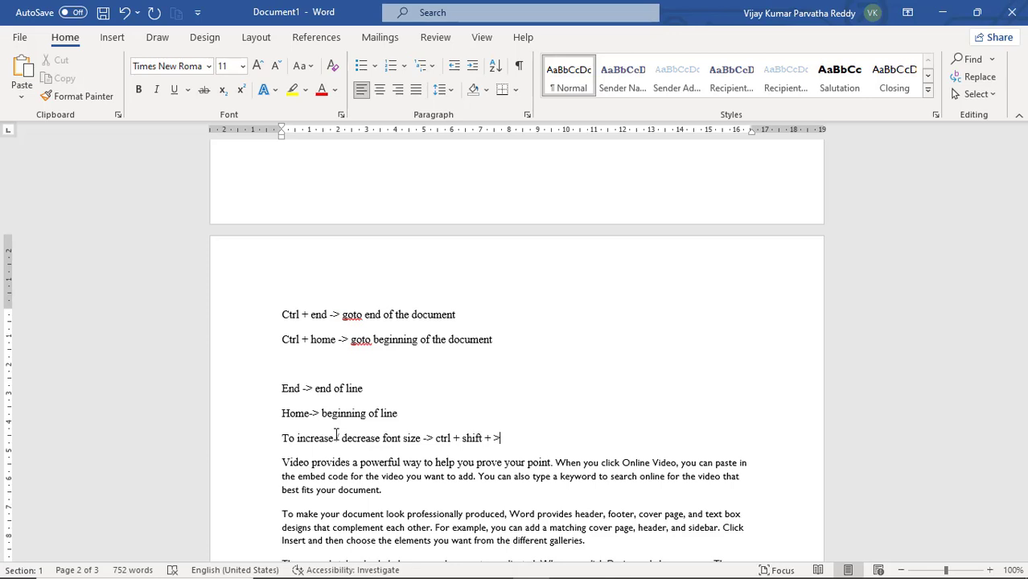
type("  or <")
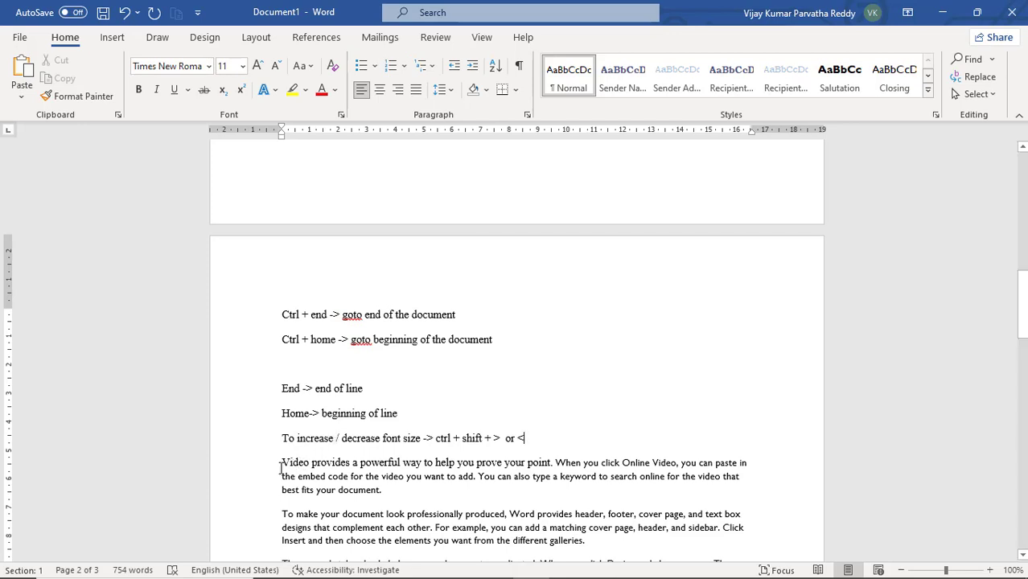
- Select the sentence "Video provides a powerful way to help you prove your point" in one sweep, clear it, and reselect its text character by character
left_click_drag(283, 465, 552, 467)
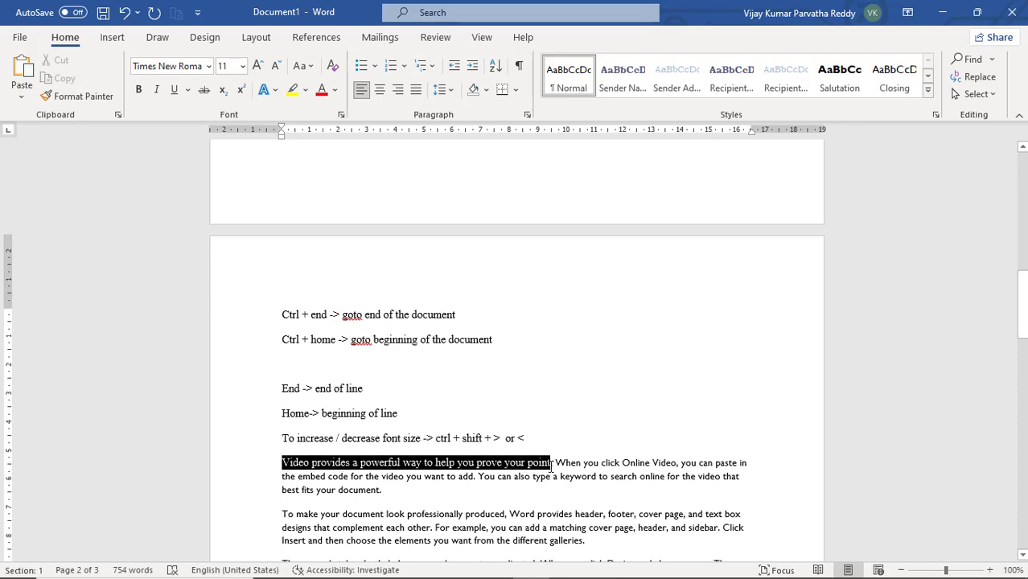
left_click(289, 463)
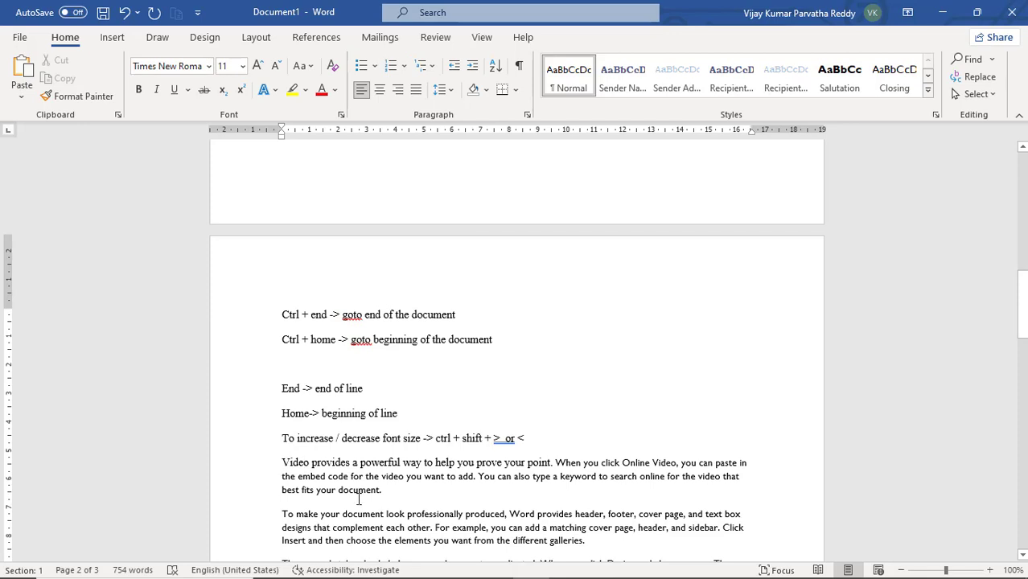
key("shift+Right")
key("shift+Right")
key("shift+Right")
key("shift+Right")
key("shift+Right")
key("shift+Right")
key("shift+Right")
key("shift+Right")
key("shift+Right")
key("shift+Right")
key("shift+Right")
key("shift+Right")
key("shift+Right")
key("shift+Right")
key("shift+Right")
key("shift+Right")
key("shift+Right")
key("shift+Right")
key("shift+Right")
key("shift+Right")
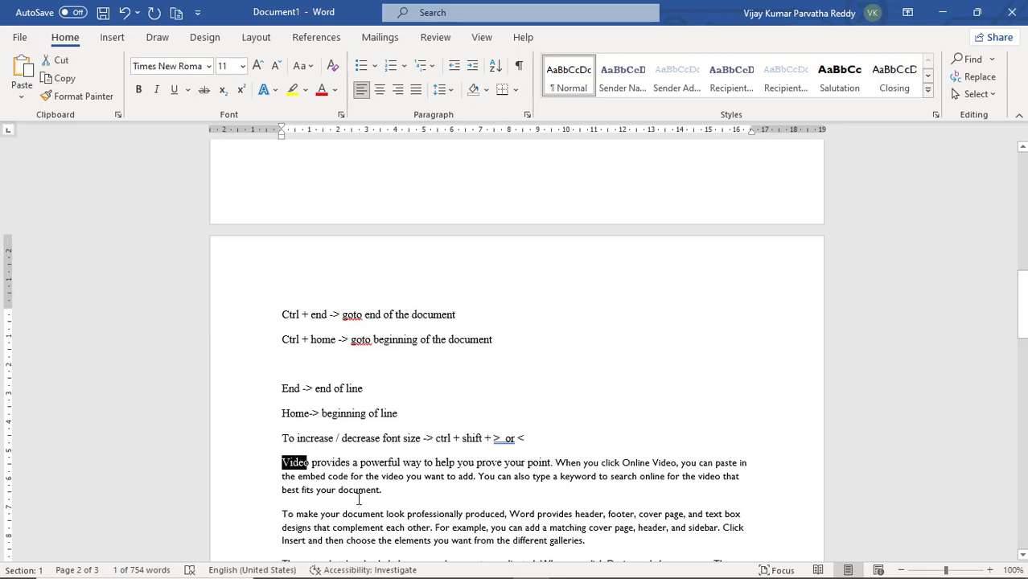
key("shift+Right")
key("shift+Right")
key("shift+Right")
key("shift+Right")
key("shift+Right")
key("shift+Right")
key("shift+Right")
key("shift+Right")
key("shift+Right")
key("shift+Right")
key("shift+Right")
key("shift+Right")
key("shift+Right")
key("shift+Right")
key("shift+Right")
key("shift+Right")
key("shift+Right")
key("shift+Right")
key("shift+Right")
key("shift+Right")
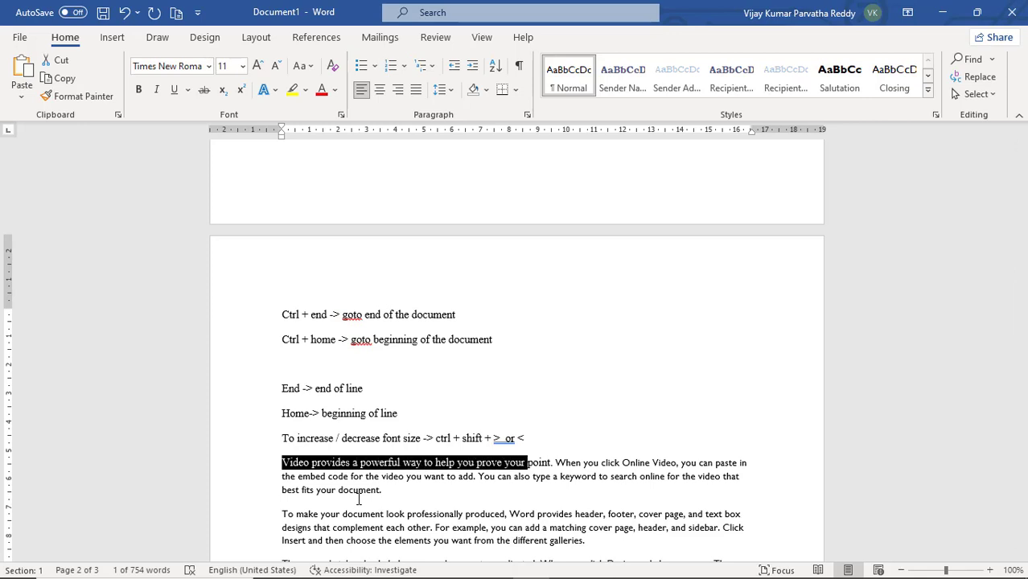
- Extend the selection line by line through the following paragraphs into the "Save time in Word" paragraph
key("shift+Down")
key("shift+Down")
key("shift+Down")
key("shift+Down")
key("shift+Down")
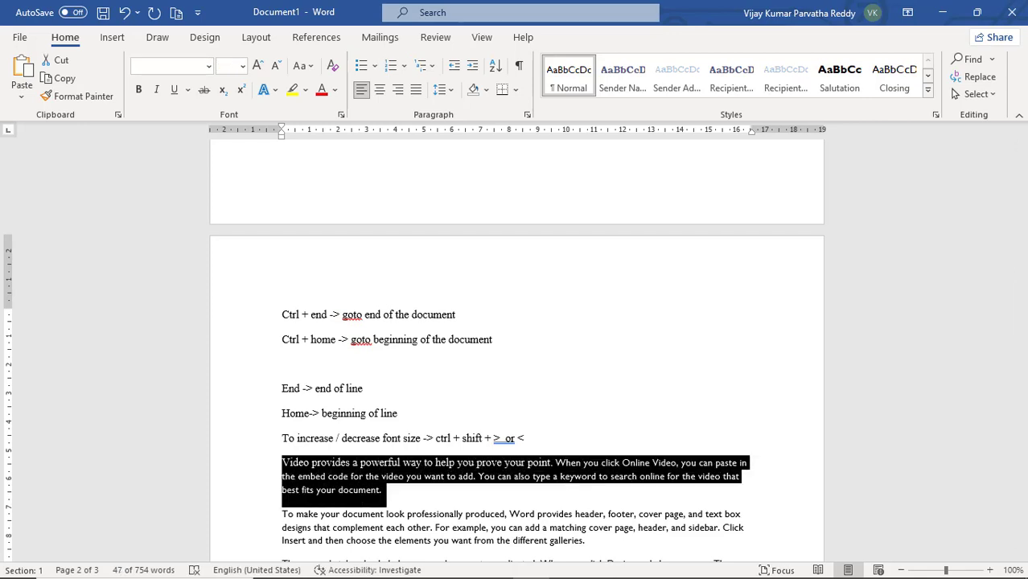
key("shift+Down")
key("shift+Down")
key("shift+Down")
key("shift+Down")
key("shift+Down")
key("shift+Down")
key("shift+Down")
key("shift+Down")
key("shift+Down")
key("shift+Down")
key("shift+Down")
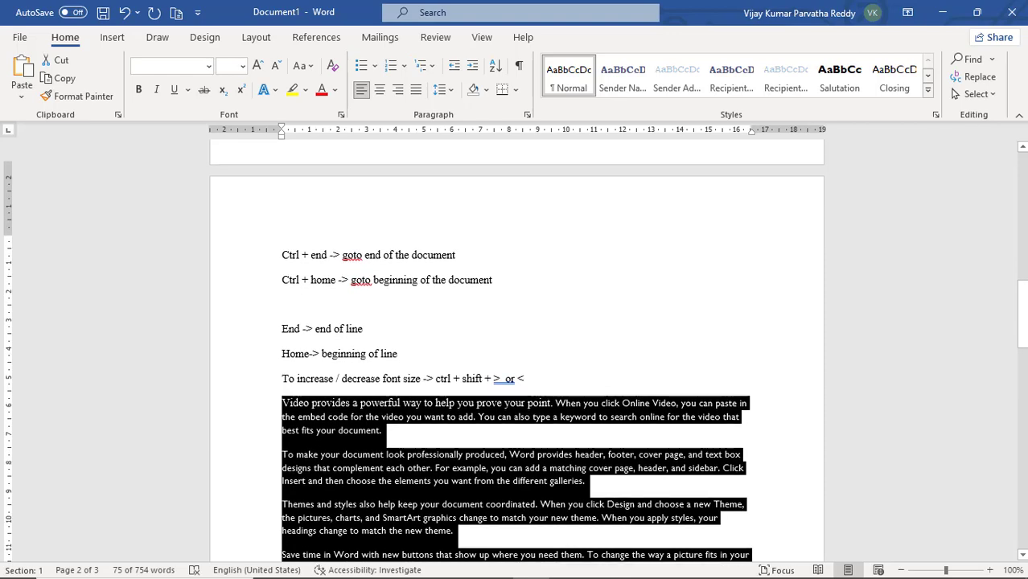
- Shrink the selection line by line back to the first line of the "Video provides" paragraph, and clear it
key("shift+Up")
key("shift+Up")
key("shift+Up")
key("shift+Up")
key("shift+Up")
key("shift+Up")
key("shift+Up")
key("shift+Up")
key("shift+Up")
key("shift+Up")
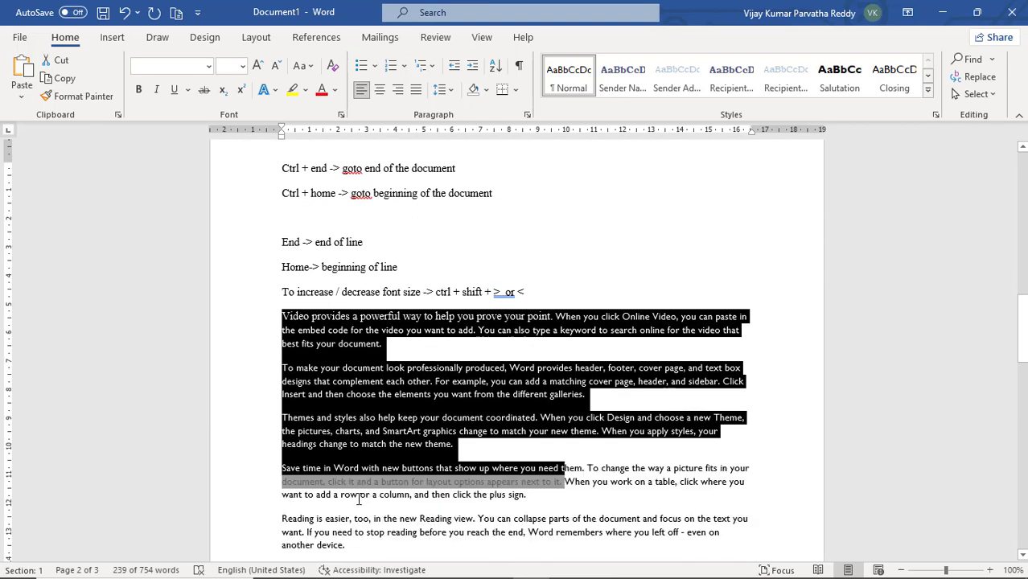
key("shift+Up")
key("shift+Up")
key("shift+Up")
key("shift+Up")
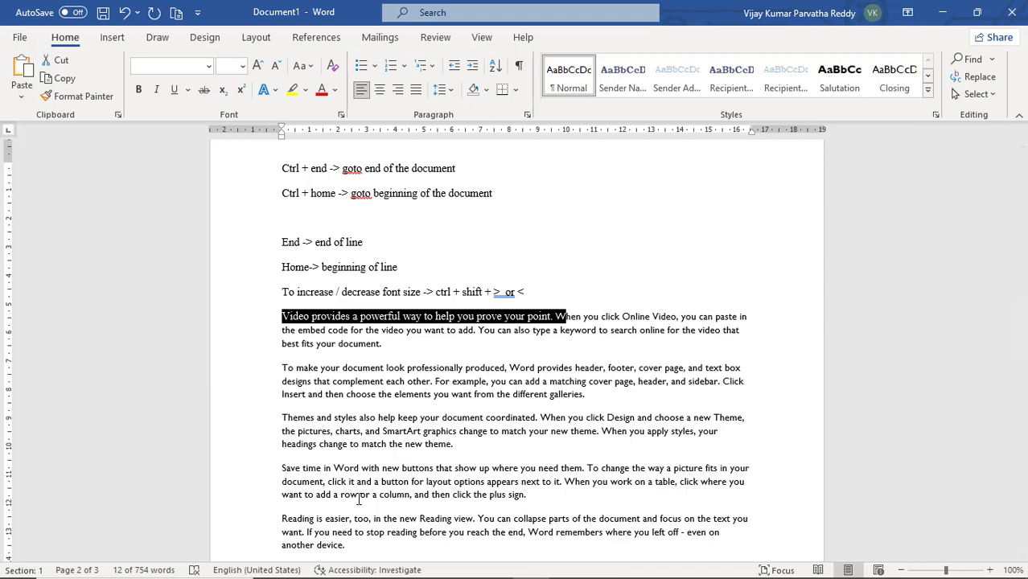
key("Left")
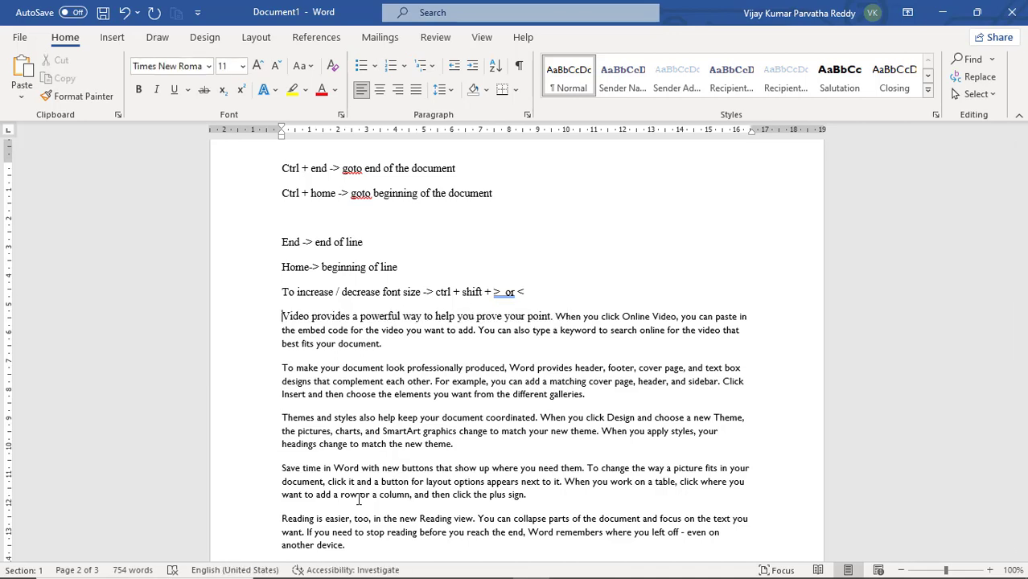
- Select everything from the start of the "Video provides" paragraph to the document's end, and review the selected text
key("ctrl+shift+End")
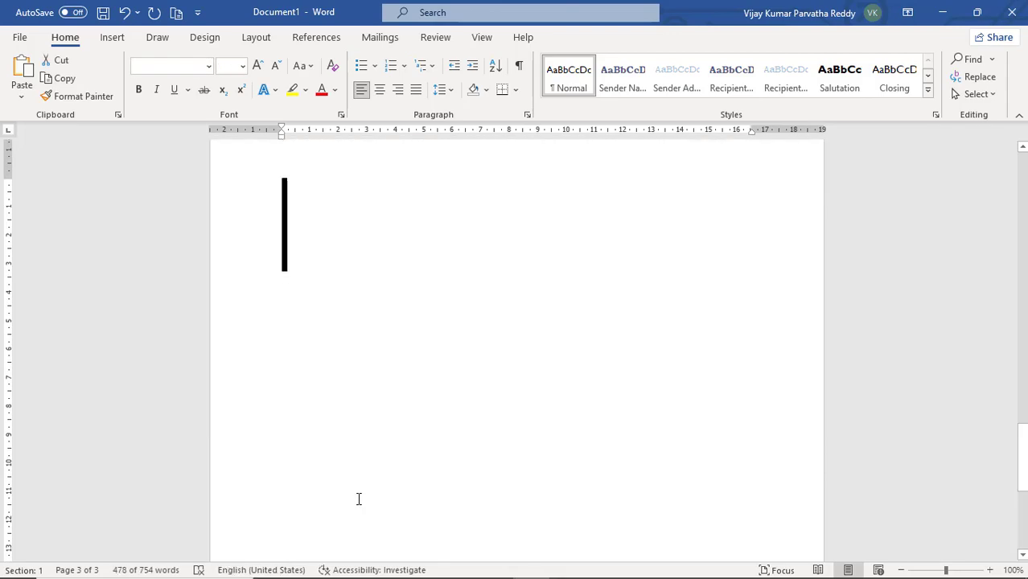
scroll(359, 500, "up", 10)
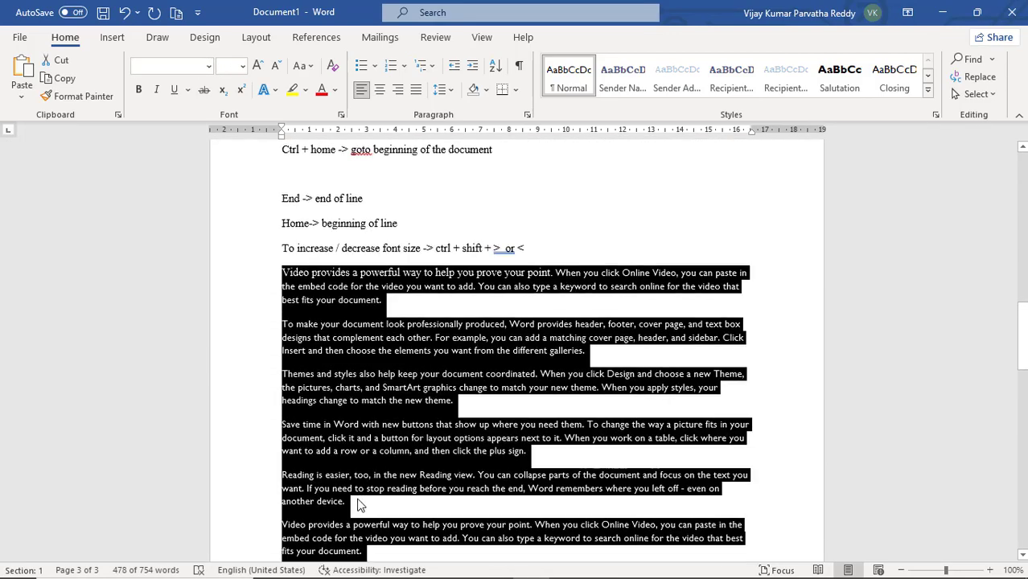
scroll(359, 505, "up", 4)
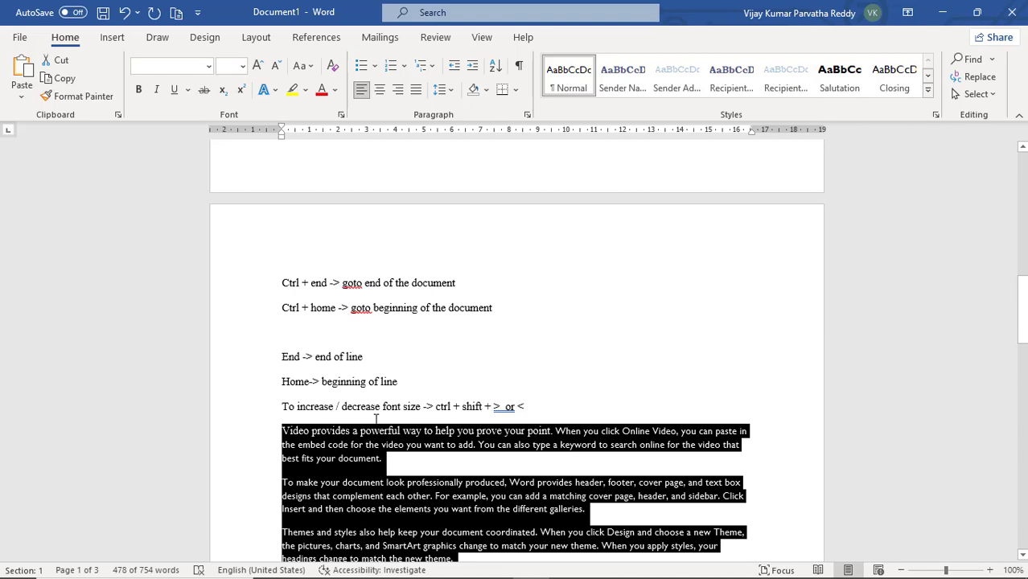
- Select the whole document and clear the selection
left_click(382, 420)
key("ctrl+a")
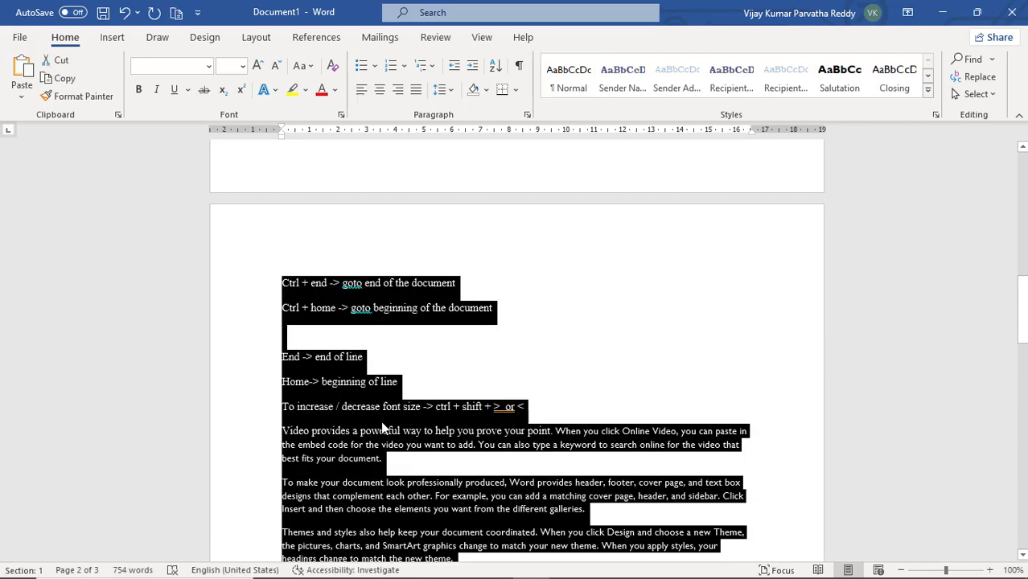
left_click(381, 421)
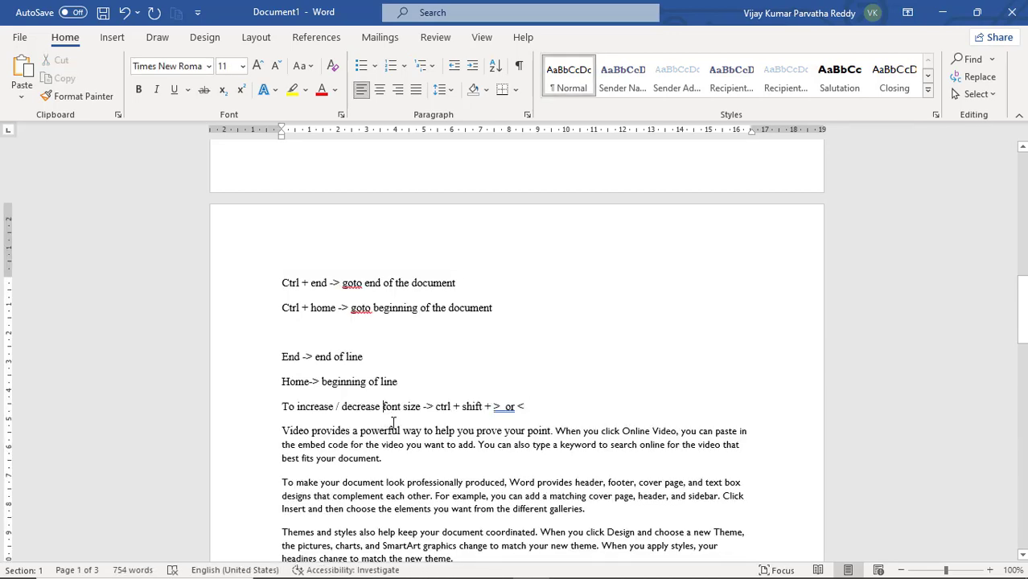
- Add the note "To select total document -> ctrl + A" below the font size note, leaving a blank line after it
left_click(544, 410)
key("Return")
key("Return")
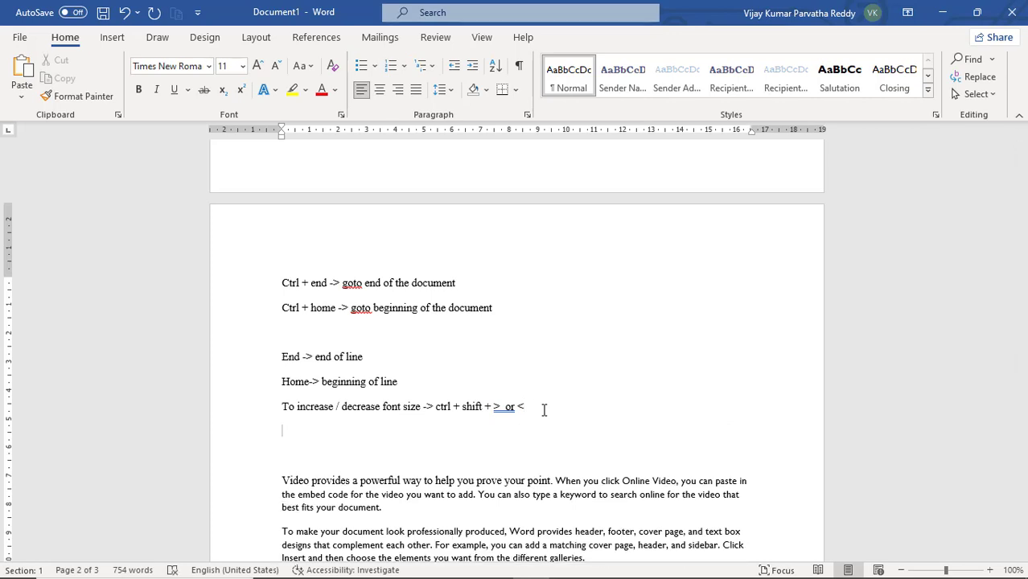
type("To select total document ")
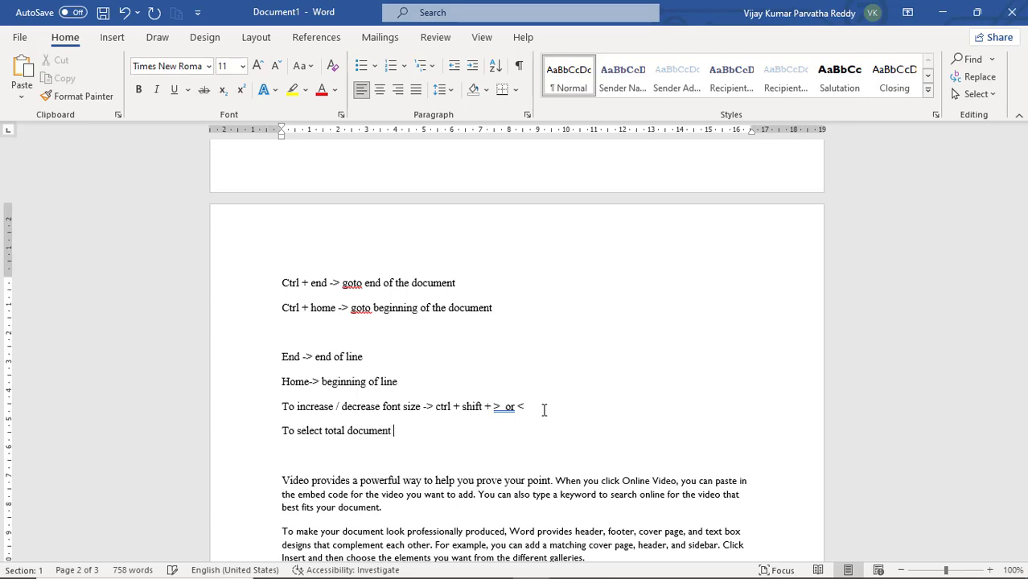
type("-> ctrl + A")
- Select the entire document to demonstrate the shortcut, clear the selection, and add a new line below the "ctrl + A" note
key("ctrl+a")
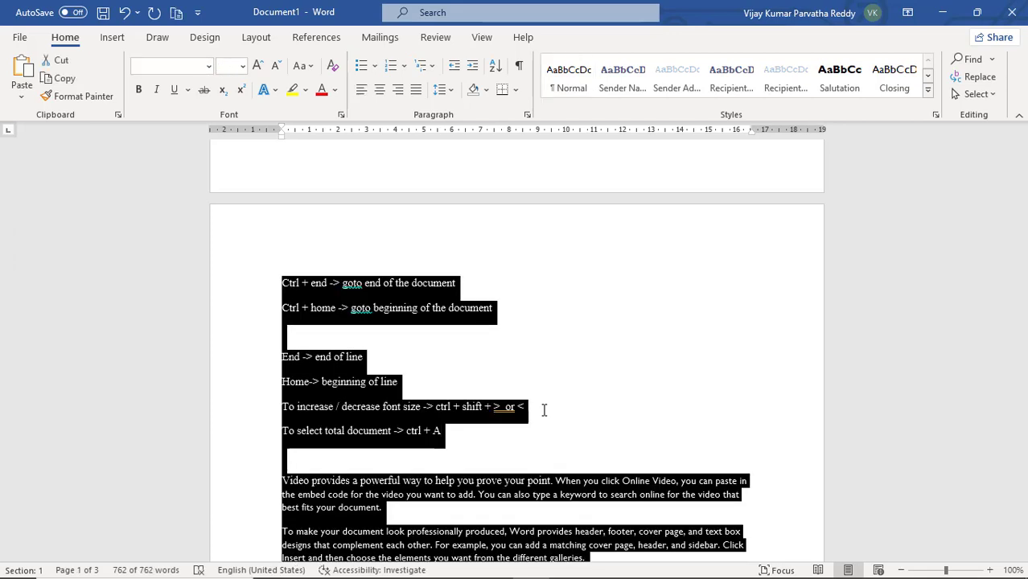
left_click(486, 438)
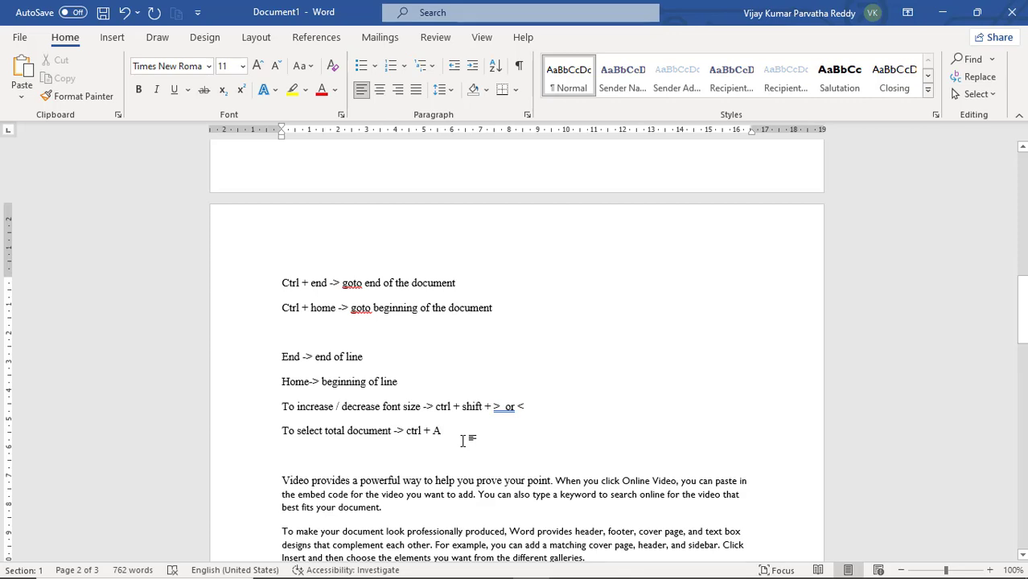
key("Return")
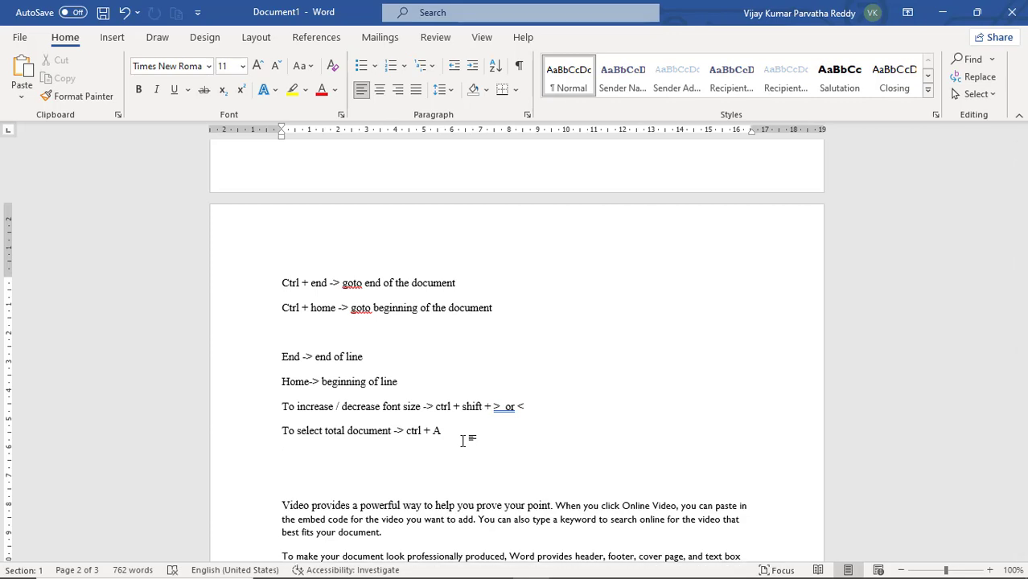
- Select the opening lines of the "Video provides" paragraph, clear the selection, and return the cursor to the line below the "ctrl + A" note
key("Down")
key("Down")
key("Down")
key("Down")
key("Down")
key("Down")
key("Down")
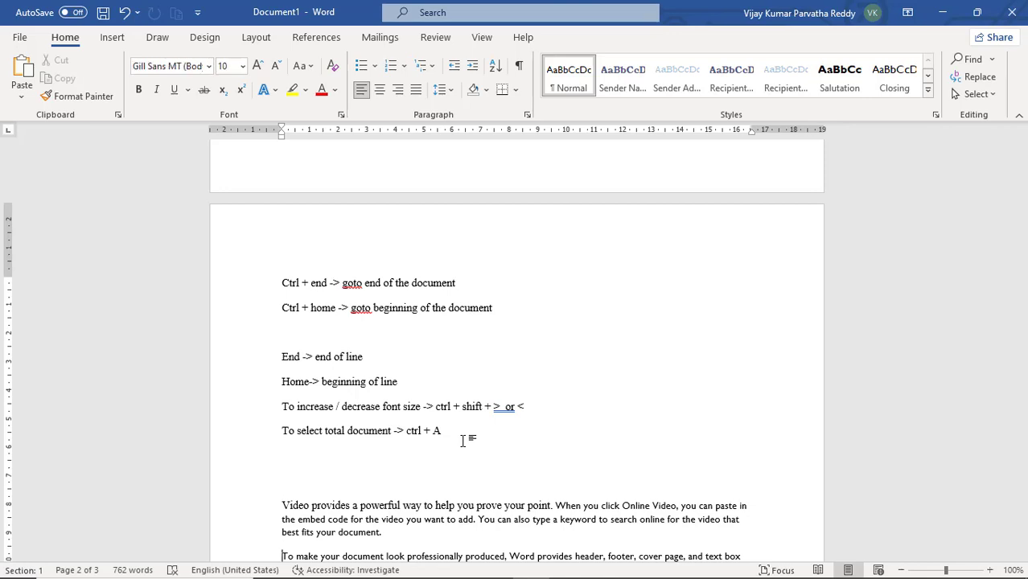
key("Up")
key("Up")
key("Up")
key("Up")
key("Up")
key("Up")
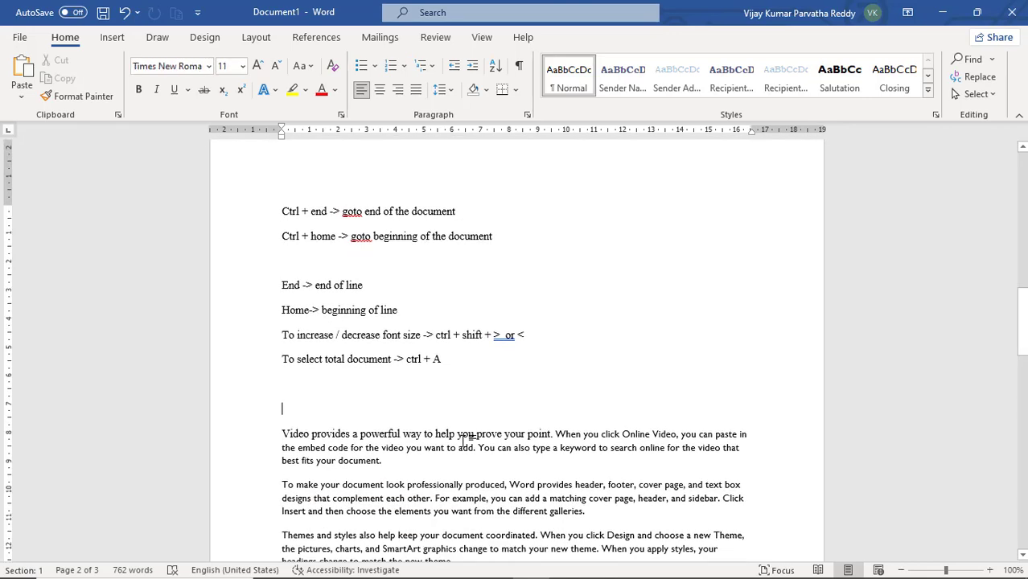
key("Down")
key("Down")
key("Up")
key("shift+Down")
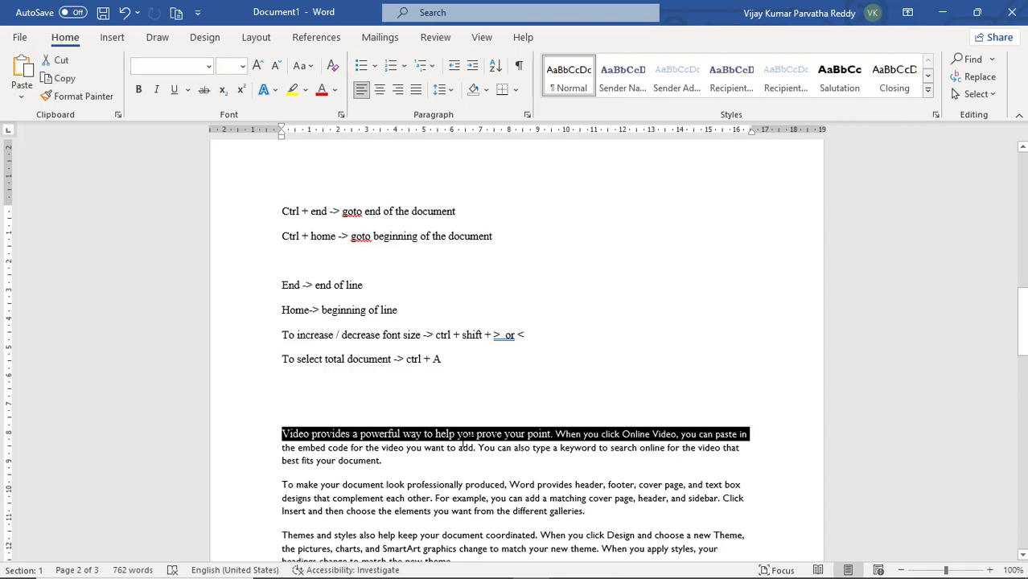
key("shift+Down")
key("Up")
key("Up")
key("Up")
key("Down")
key("Down")
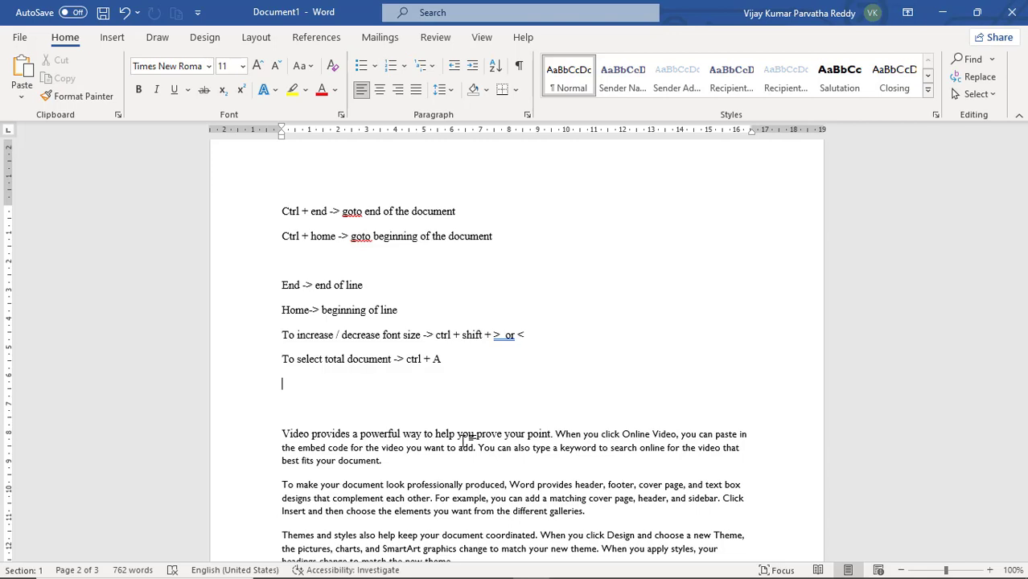
- Add the note "To select from the current position -> shift + arrow keys" on the line below the "ctrl + A" note
type("To select ")
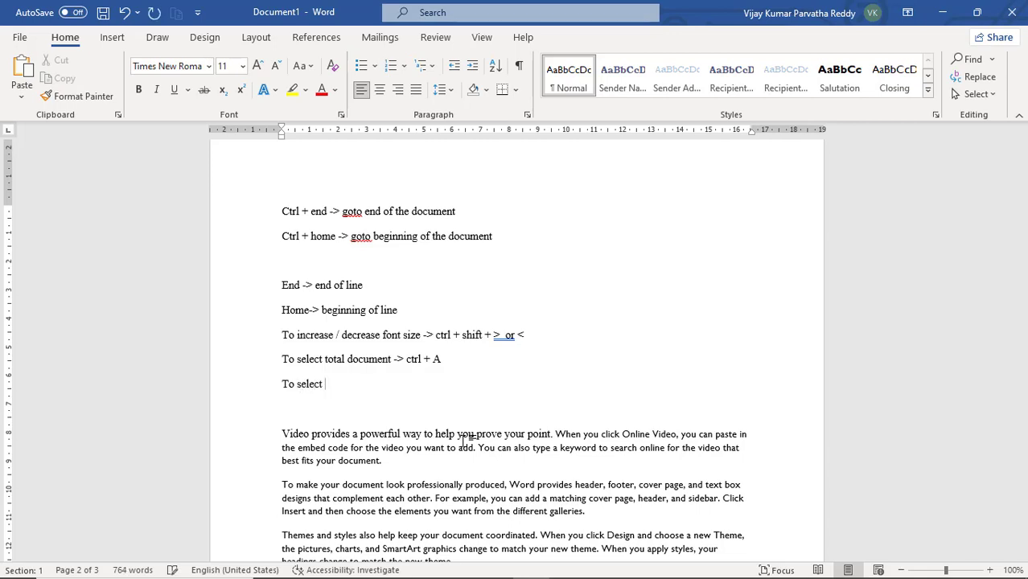
type("from the current ")
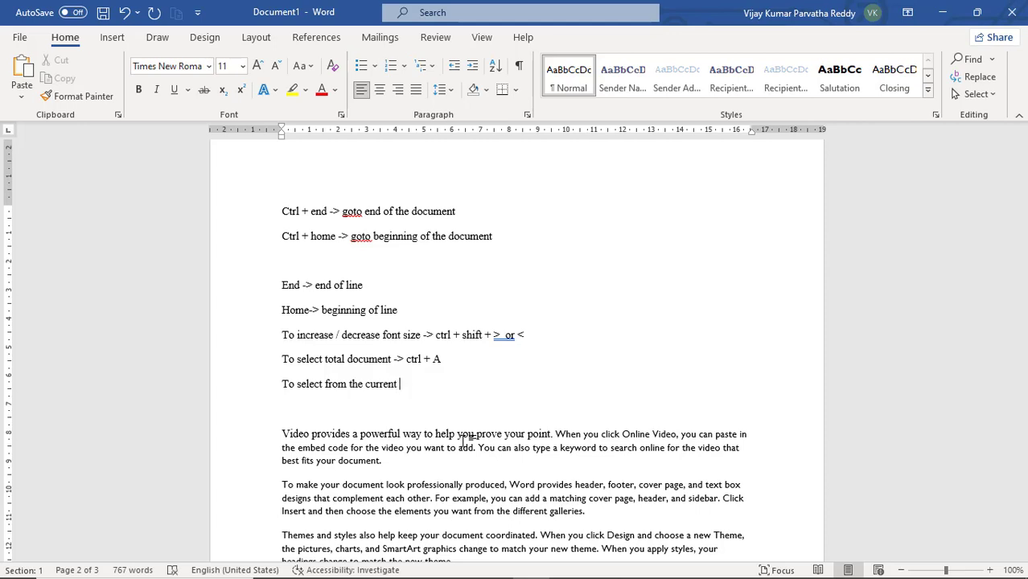
type("position -> shit")
key("BackSpace")
type("ft + arrow")
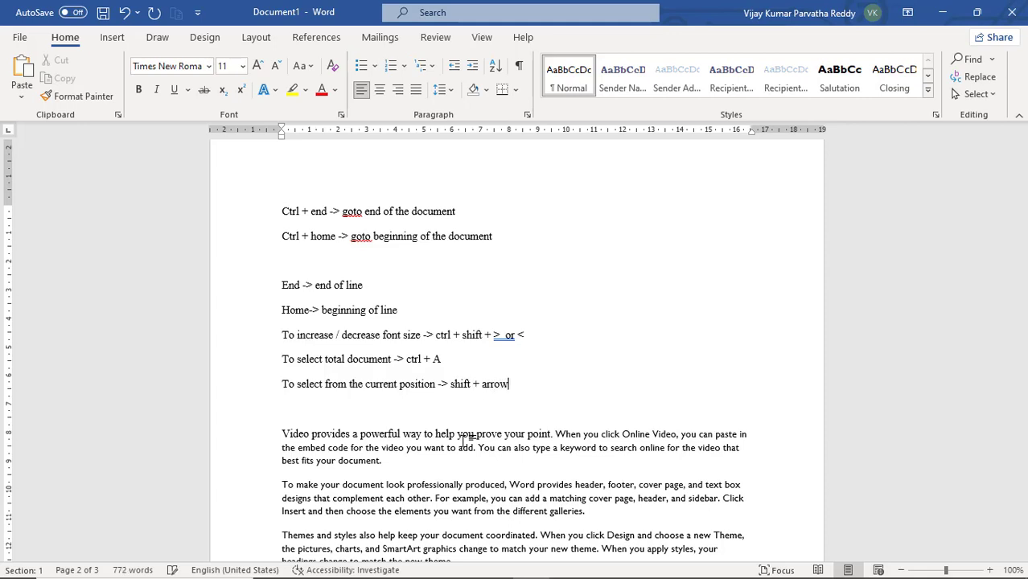
type(" keys")
- Select the first sentence of the "Video provides" paragraph forward, character by character from its start, and clear the selection
left_click(282, 441)
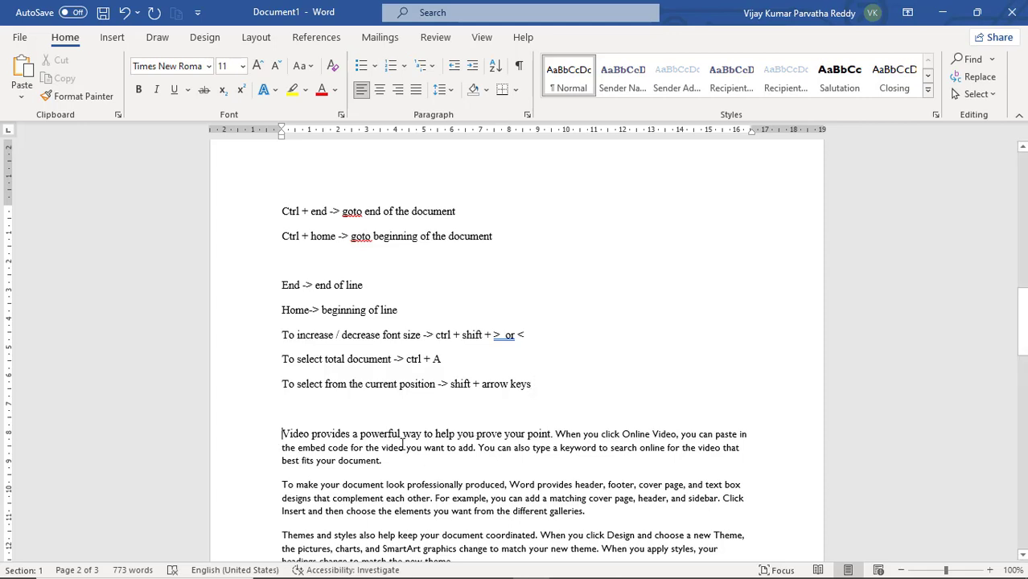
key("shift+Right")
key("shift+Right")
key("shift+Right")
key("shift+Right")
key("shift+Right")
key("shift+Right")
key("shift+Right")
key("shift+Right")
key("shift+Right")
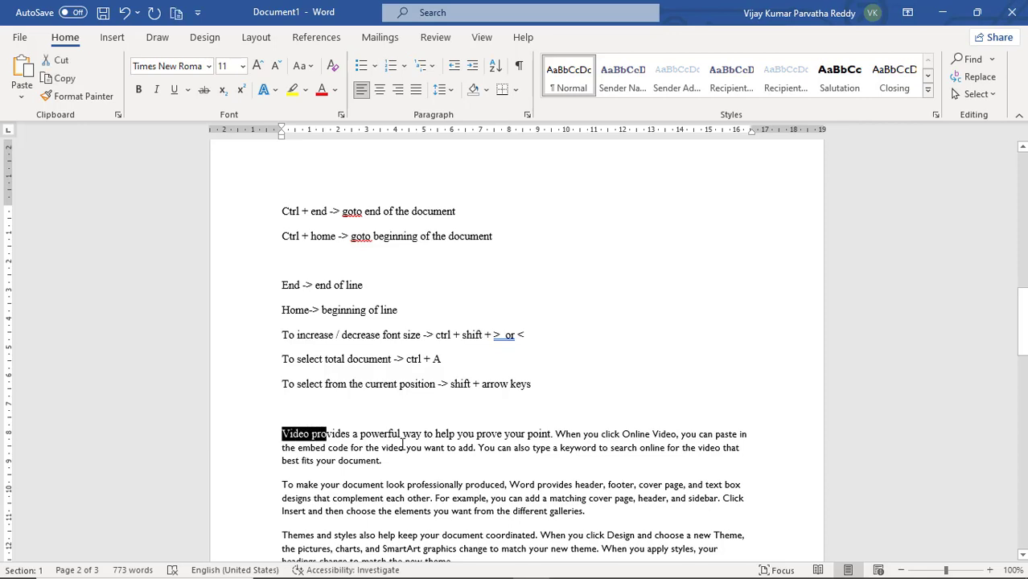
key("shift+Right")
key("shift+Right")
key("shift+Right")
key("shift+Right")
key("shift+Right")
key("shift+Right")
key("shift+Right")
key("shift+Right")
key("shift+Right")
key("shift+Right")
key("shift+Right")
key("shift+Right")
key("shift+Right")
key("shift+Right")
key("shift+Right")
key("shift+Right")
key("shift+Right")
key("shift+Right")
key("shift+Right")
key("shift+Right")
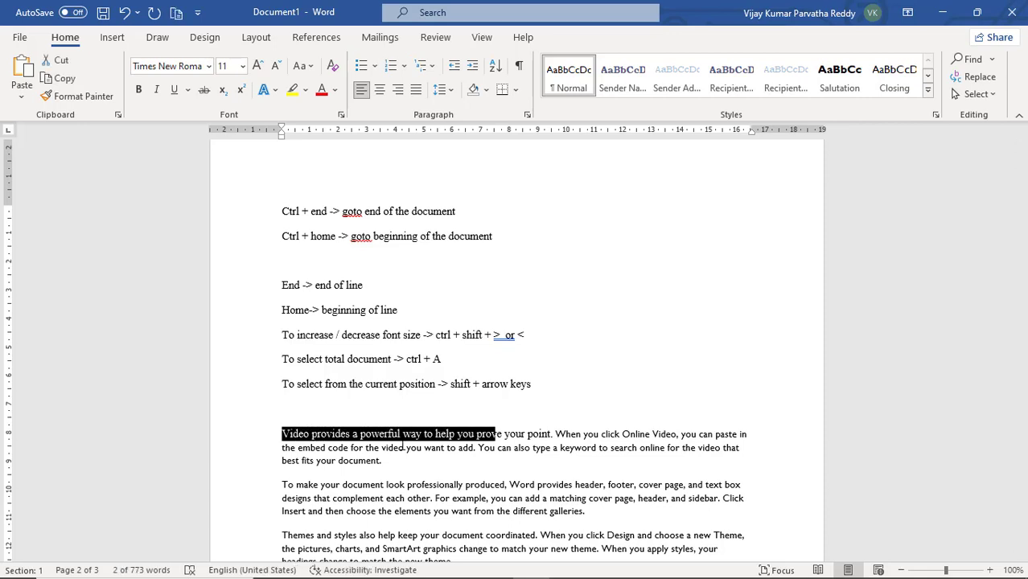
key("shift+Right")
key("shift+Right")
key("shift+Right")
key("shift+Right")
key("shift+Right")
key("shift+Right")
key("shift+Right")
key("shift+Right")
key("shift+Right")
key("shift+Right")
key("shift+Right")
key("shift+Right")
key("Right")
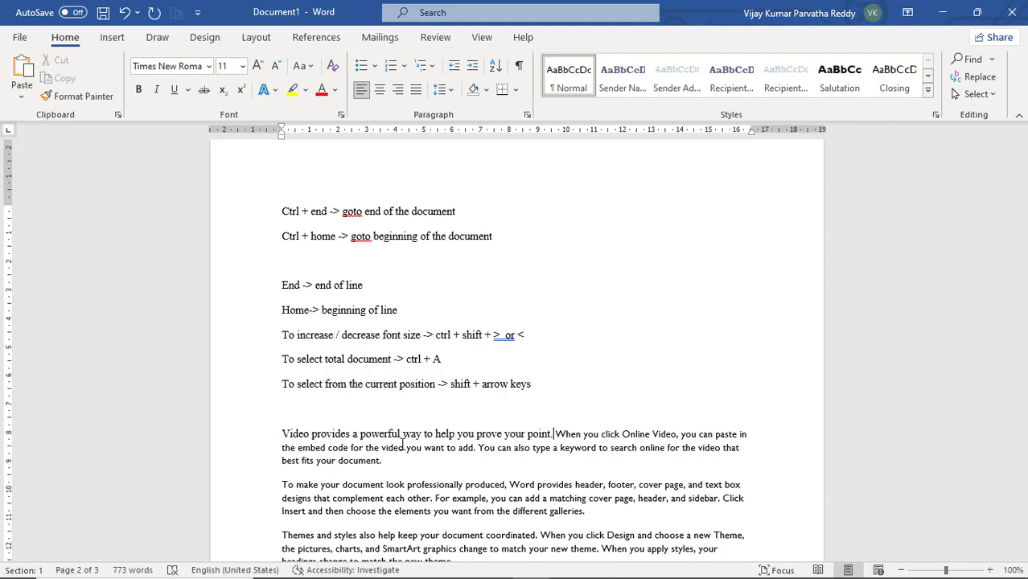
- Select the same sentence backward, character by character from its end to the paragraph's start, and clear the selection
key("shift+Left")
key("shift+Left")
key("shift+Left")
key("shift+Left")
key("shift+Left")
key("shift+Left")
key("shift+Left")
key("shift+Left")
key("shift+Left")
key("shift+Left")
key("shift+Left")
key("shift+Left")
key("shift+Left")
key("shift+Left")
key("shift+Left")
key("shift+Left")
key("shift+Left")
key("shift+Left")
key("shift+Left")
key("shift+Left")
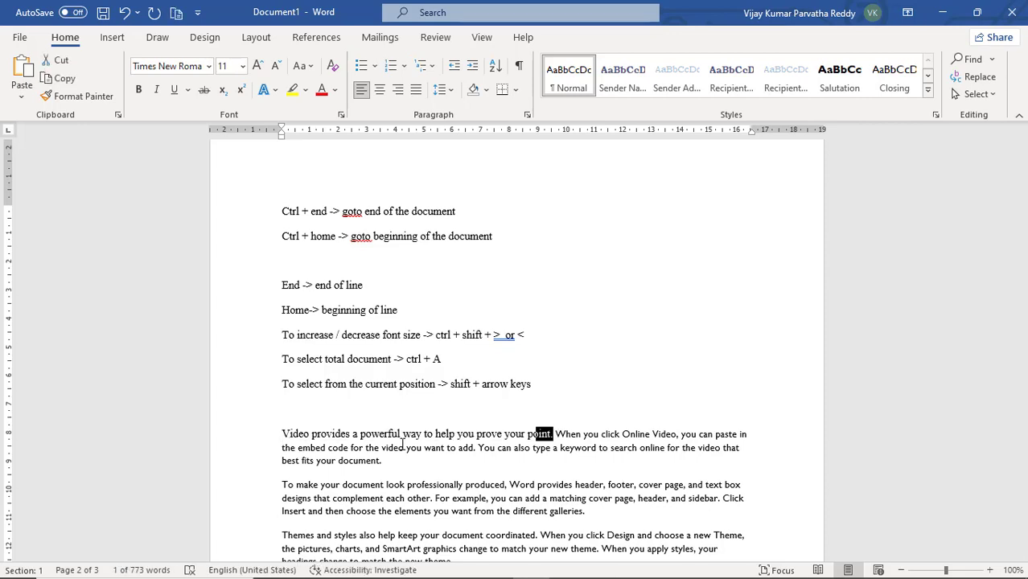
key("Left")
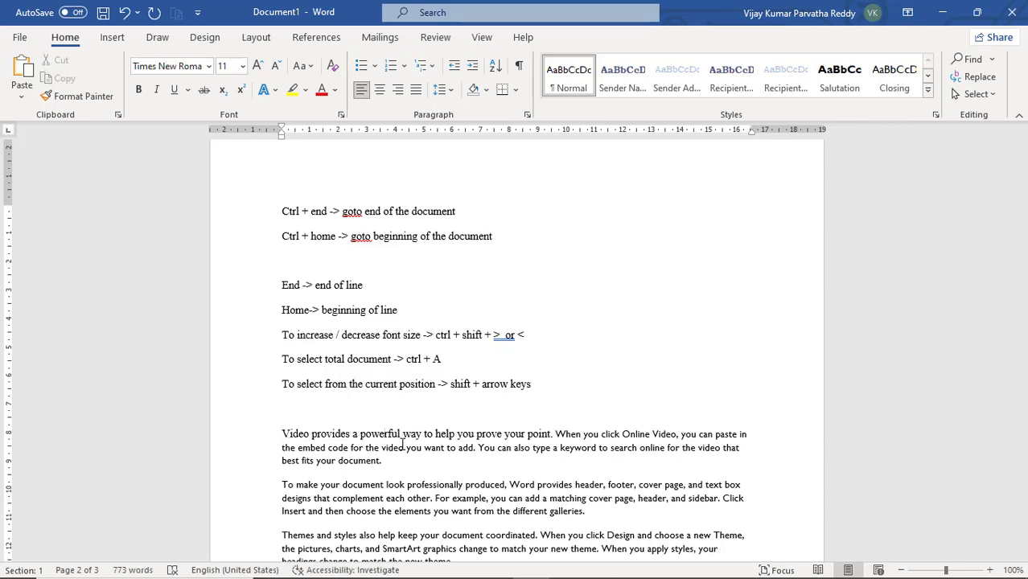
- Extend a selection downward line by line from the start of the "Video provides" paragraph, and clear it
key("shift+Down")
key("shift+Down")
key("shift+Down")
key("shift+Down")
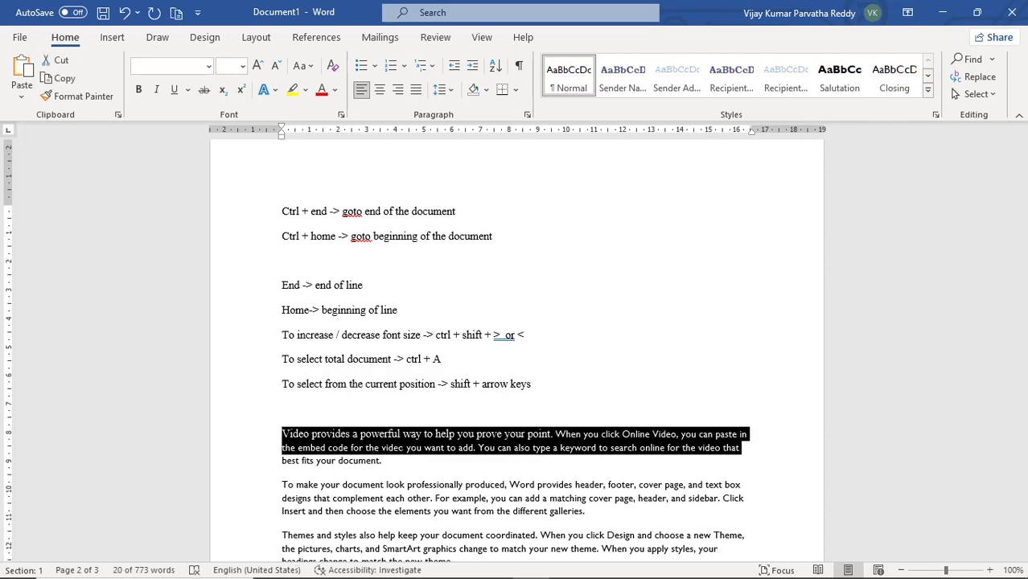
key("Up")
key("Up")
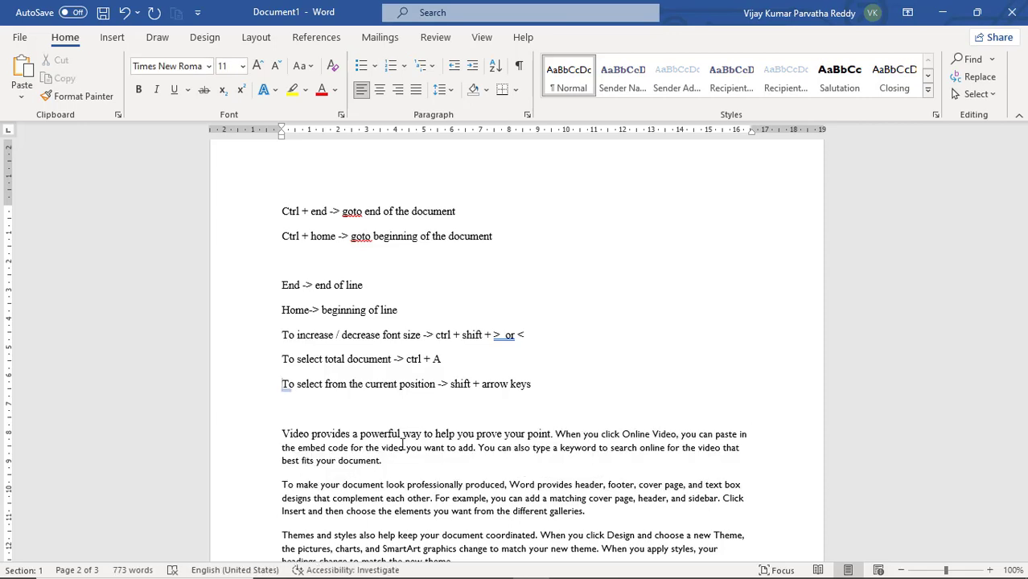
- Extend a selection upward line by line from the blank line below the notes into page 1, and clear it
key("Down")
key("shift+Up")
key("shift+Up")
key("shift+Up")
key("shift+Up")
key("shift+Up")
key("shift+Up")
key("shift+Up")
key("shift+Up")
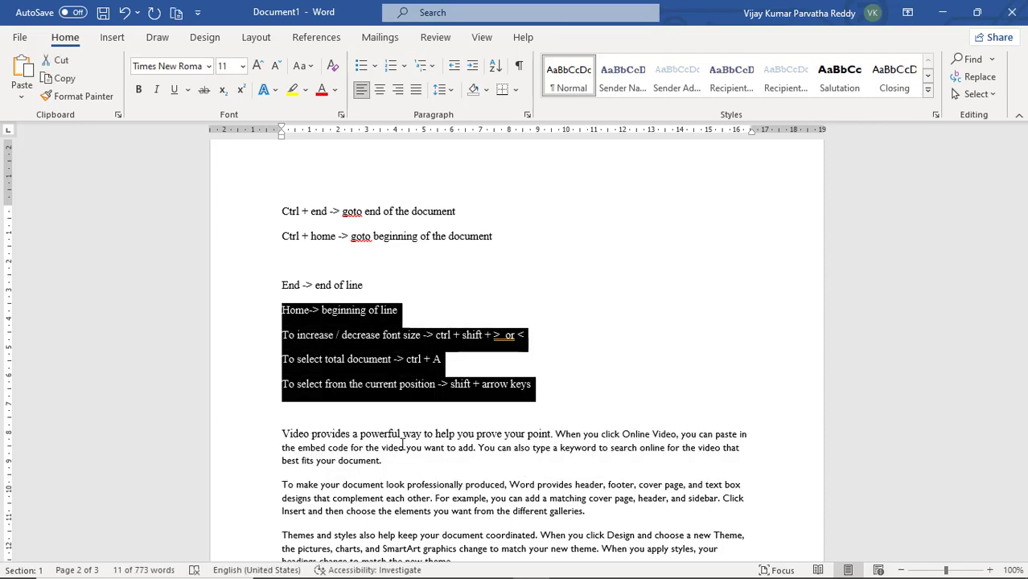
key("shift+Up")
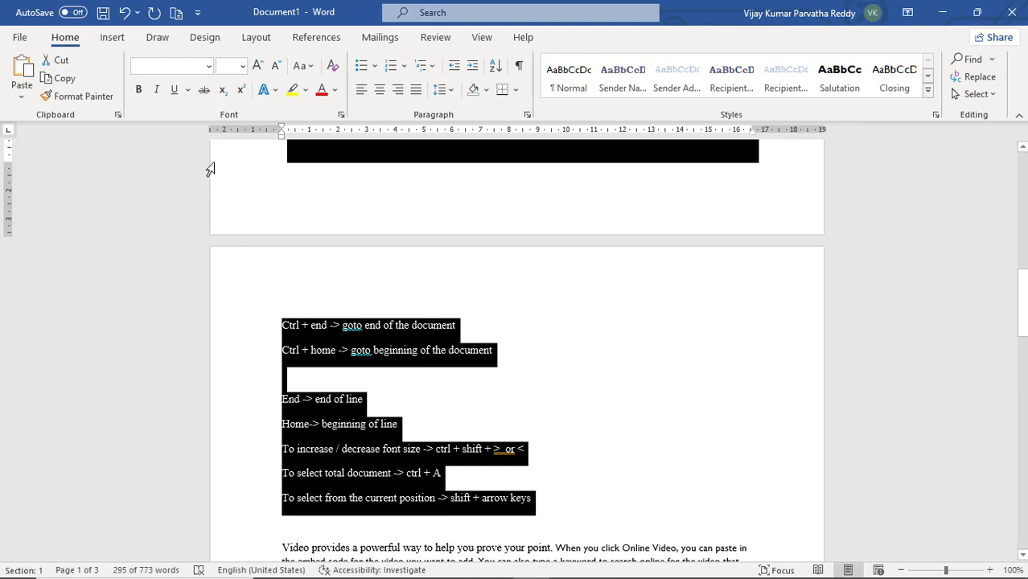
left_click(348, 330)
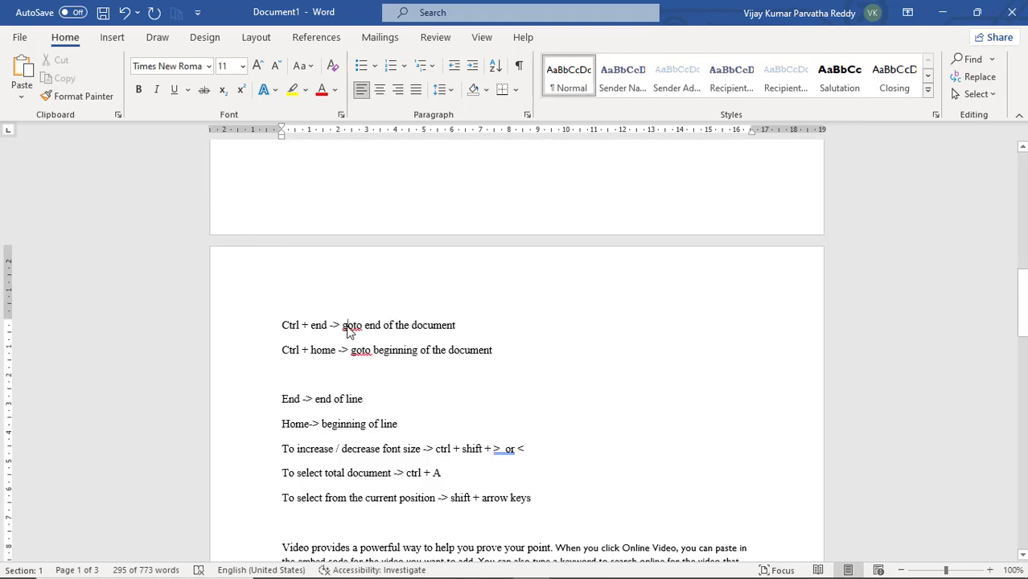
- Set the font size to 24 on the blank line below the notes and write "hello" there
left_click(467, 325)
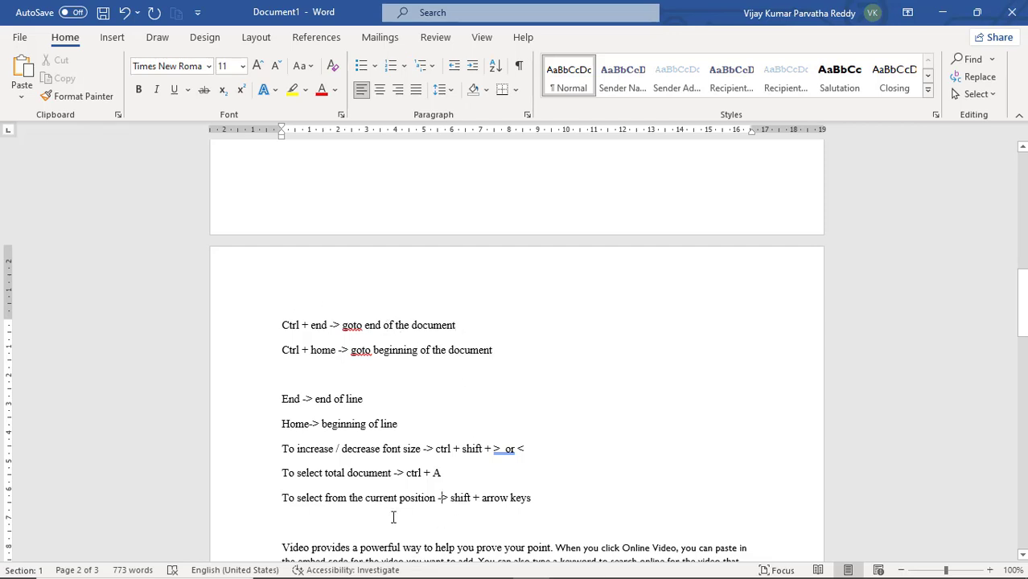
left_click(359, 518)
left_click(242, 71)
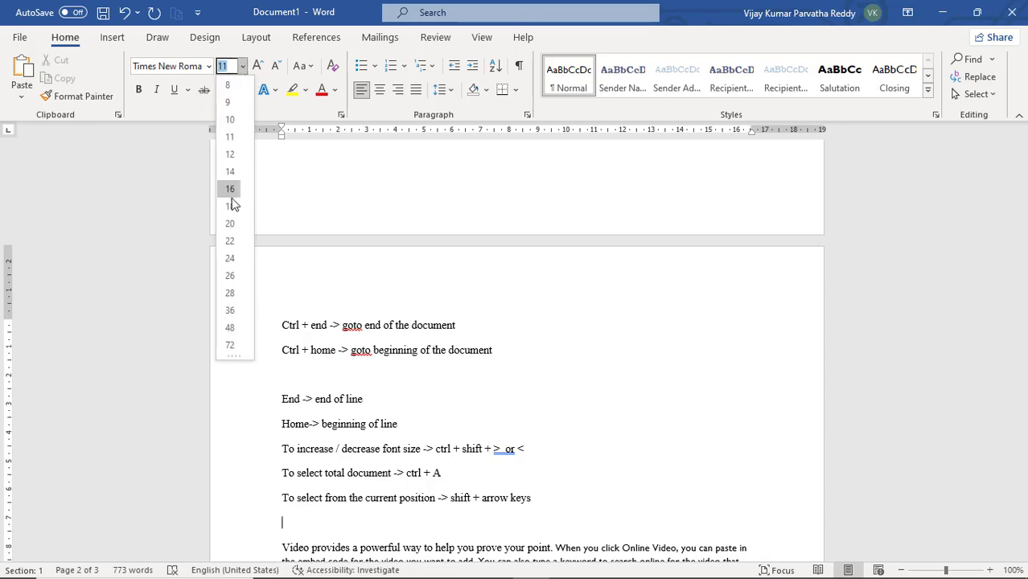
left_click(231, 258)
scroll(298, 303, "down", 3)
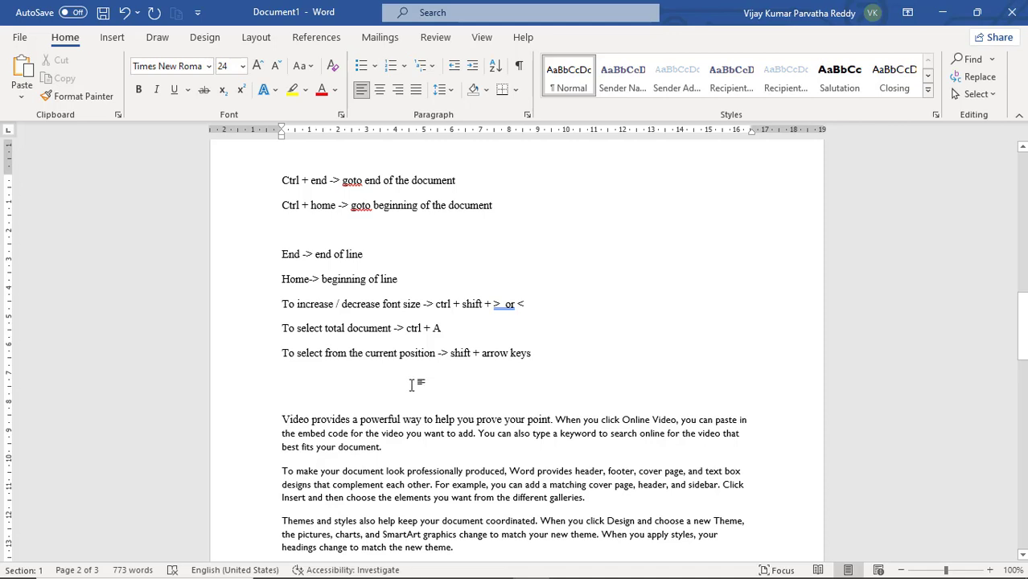
type("hel")
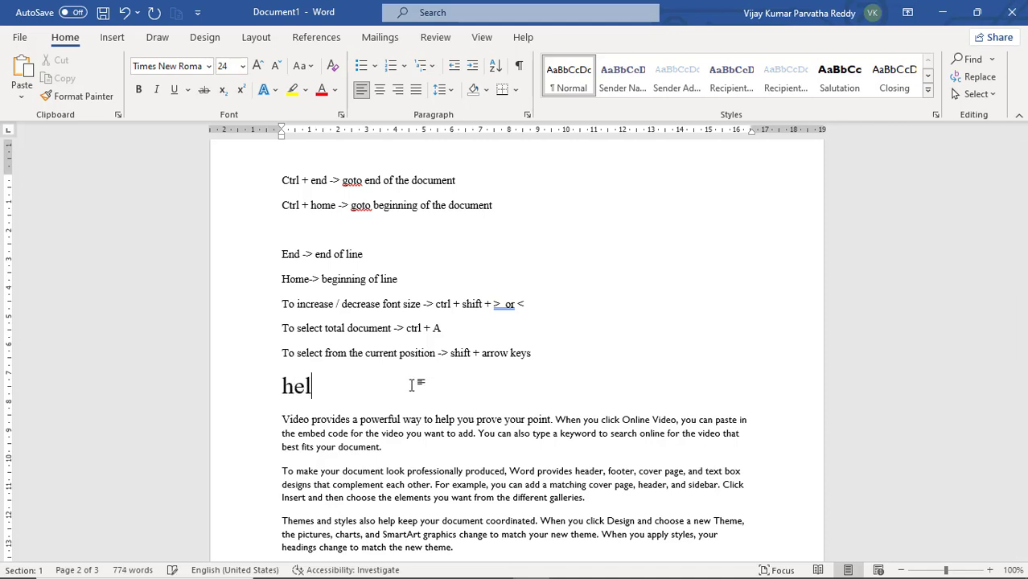
type("lo")
- Delete the word "hello" together with its line above the "Video provides" paragraph
key("shift+Home")
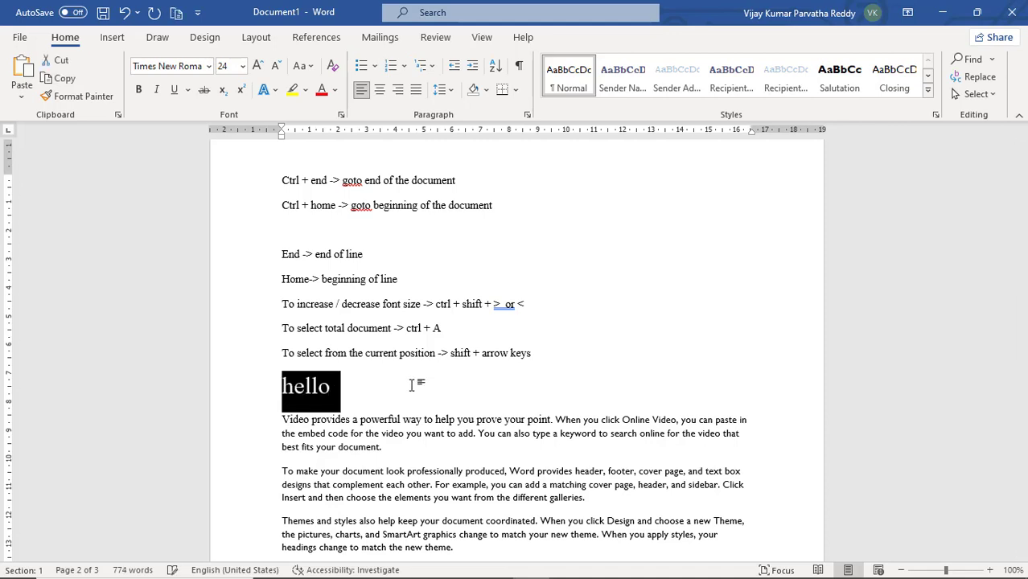
key("Delete")
key("Delete")
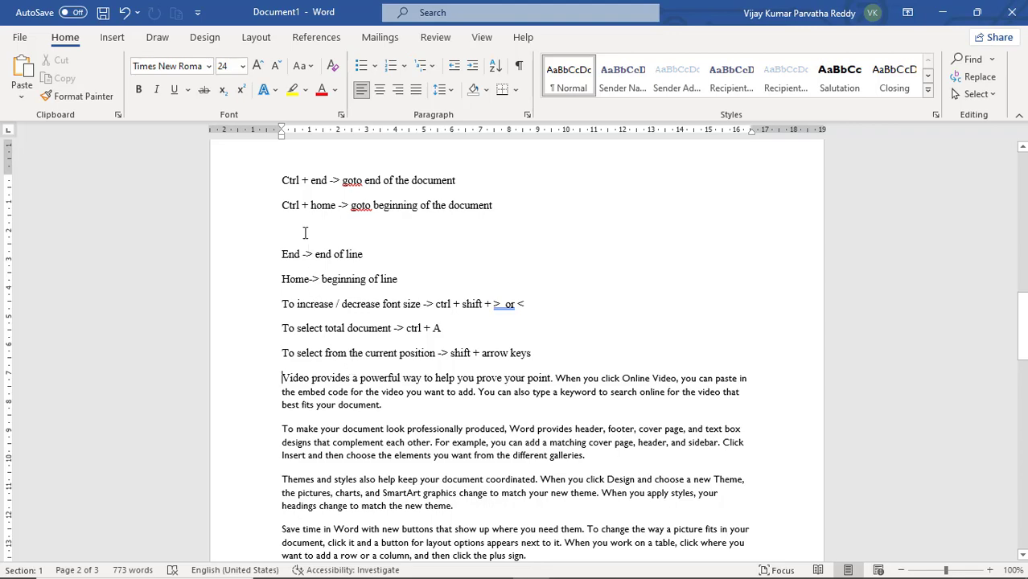
- Make the "Ctrl + end" and "Ctrl + home" notes bold, look at the underline styles, and clear the selection
scroll(305, 233, "up", 2)
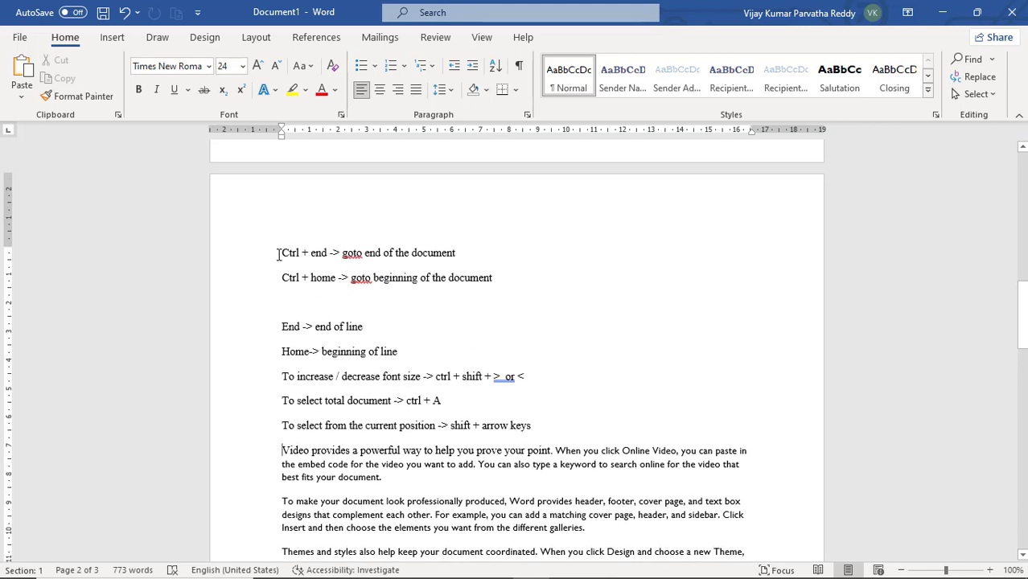
left_click_drag(278, 255, 446, 280)
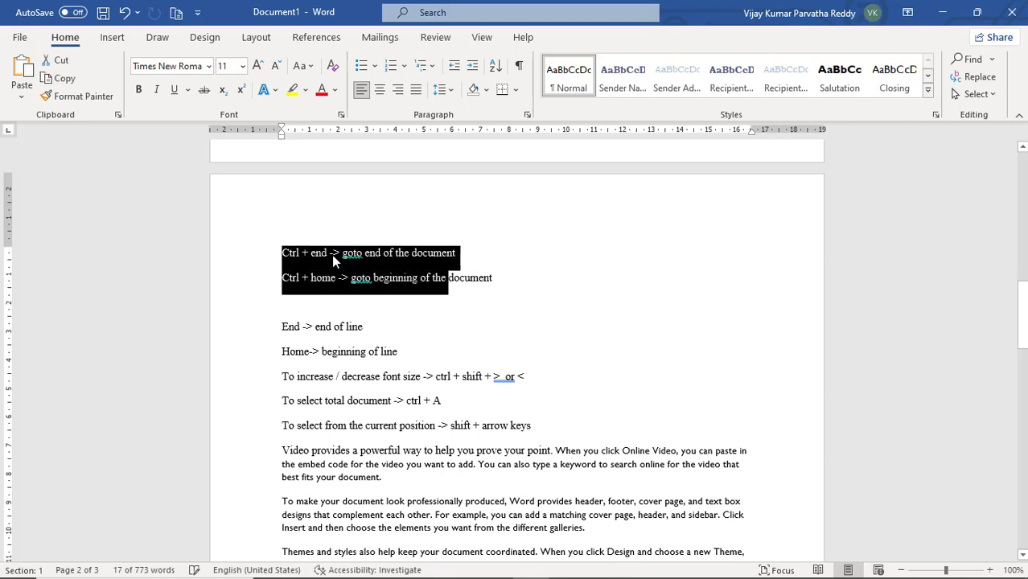
left_click(333, 255)
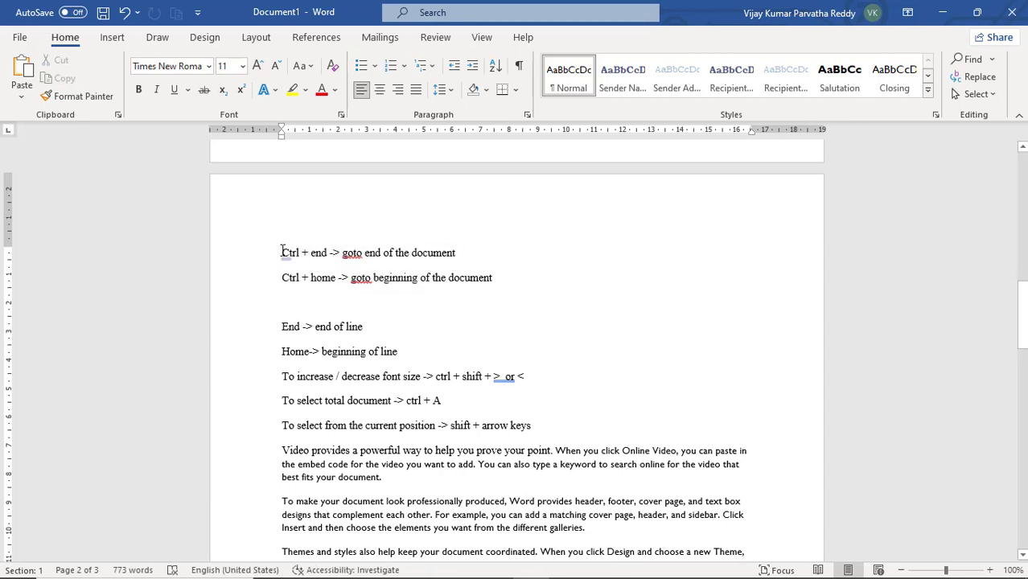
left_click_drag(282, 253, 507, 278)
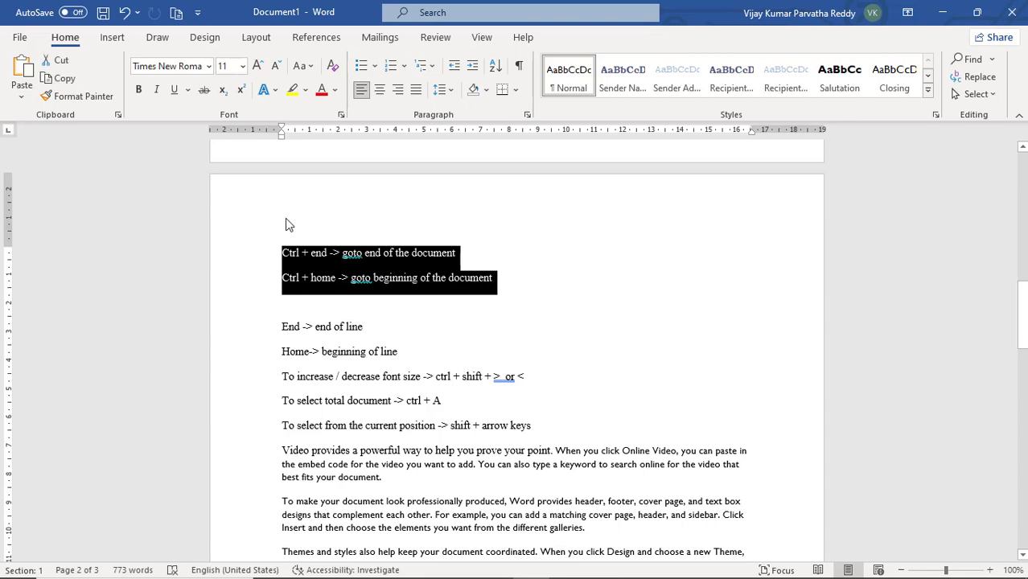
left_click(138, 90)
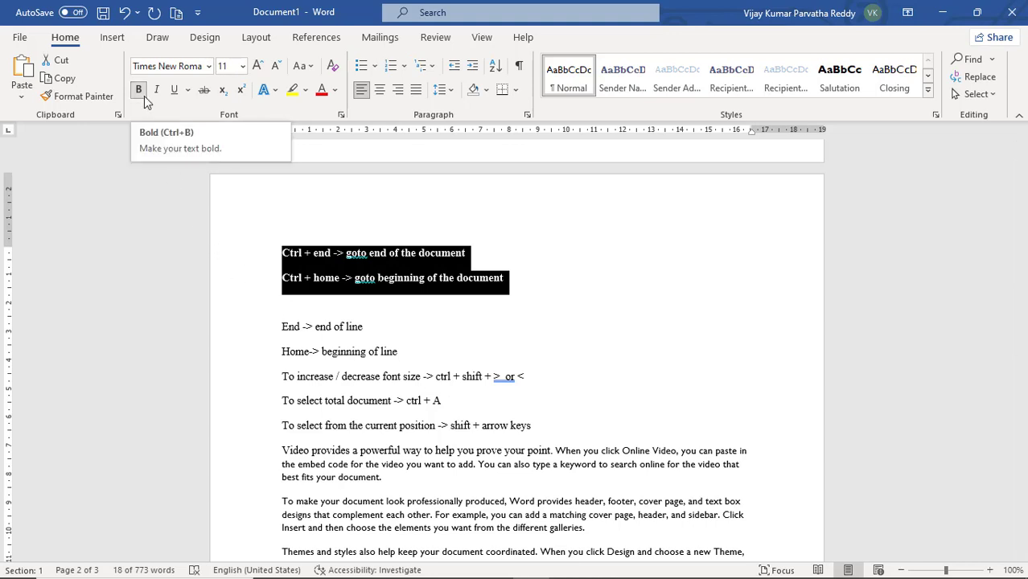
left_click(189, 95)
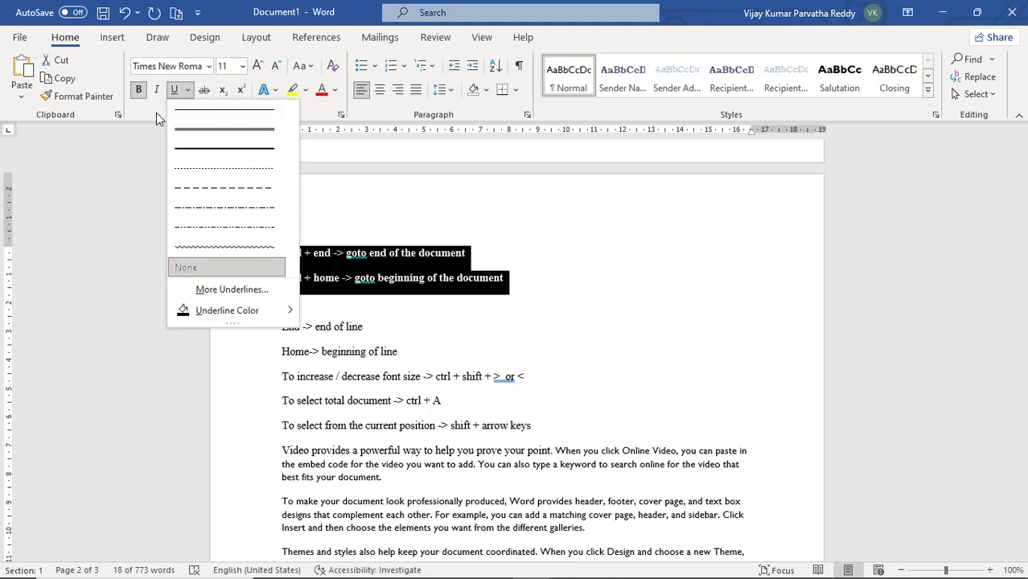
left_click(156, 113)
left_click(473, 266)
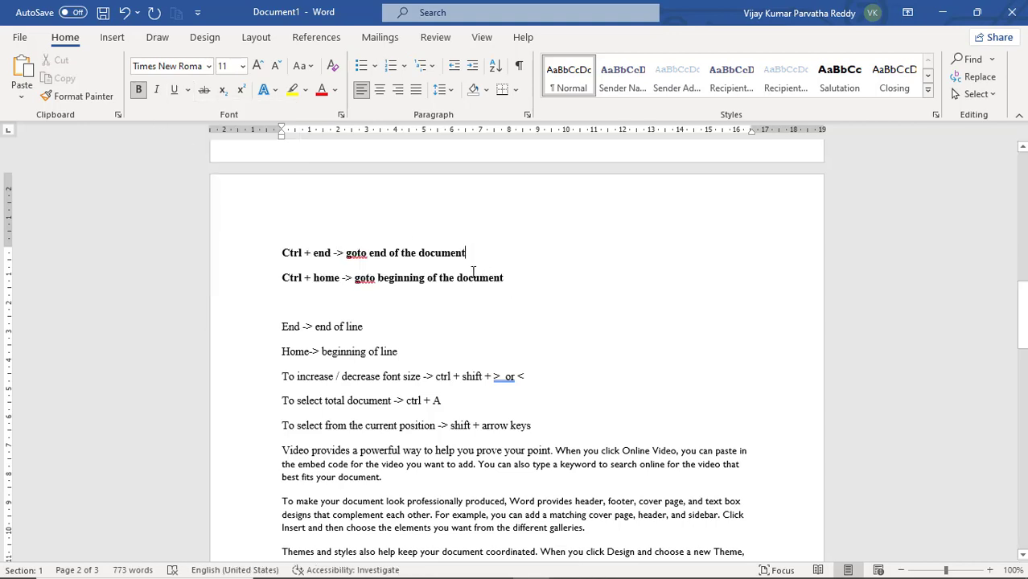
- Apply italic and underline to the "Ctrl + end" and "Ctrl + home" notes
left_click_drag(482, 278, 283, 255)
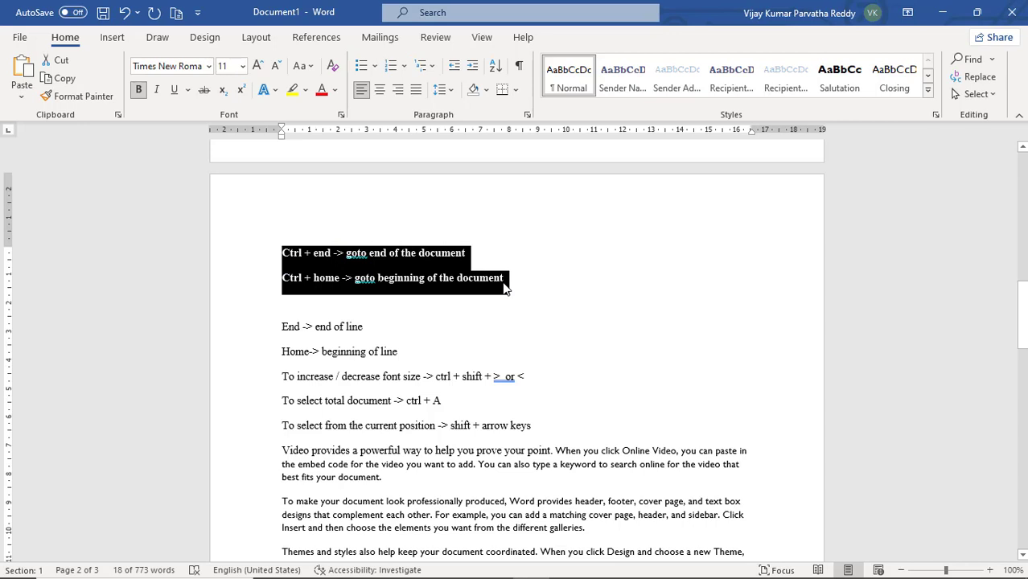
key("ctrl+i")
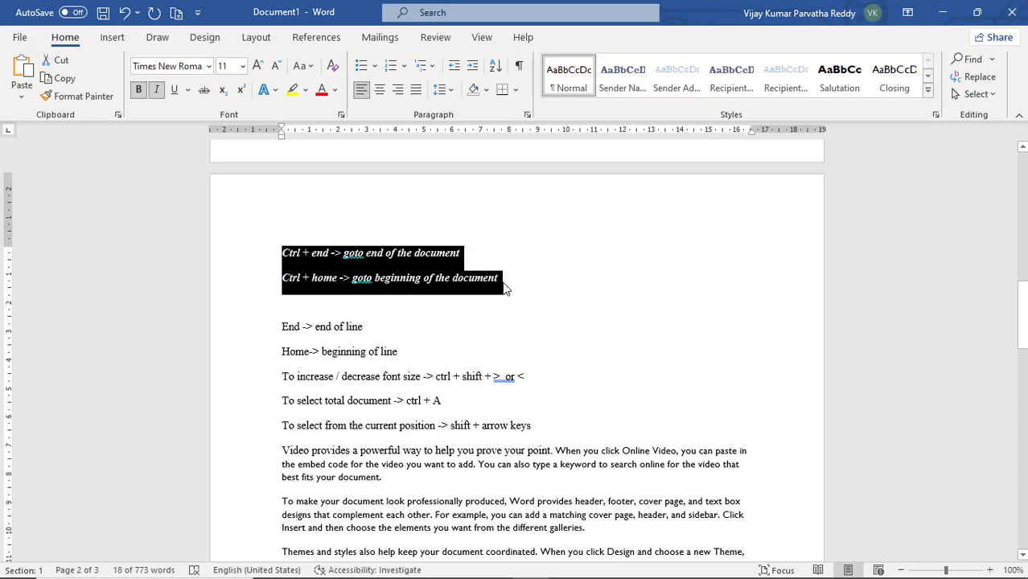
key("ctrl+u")
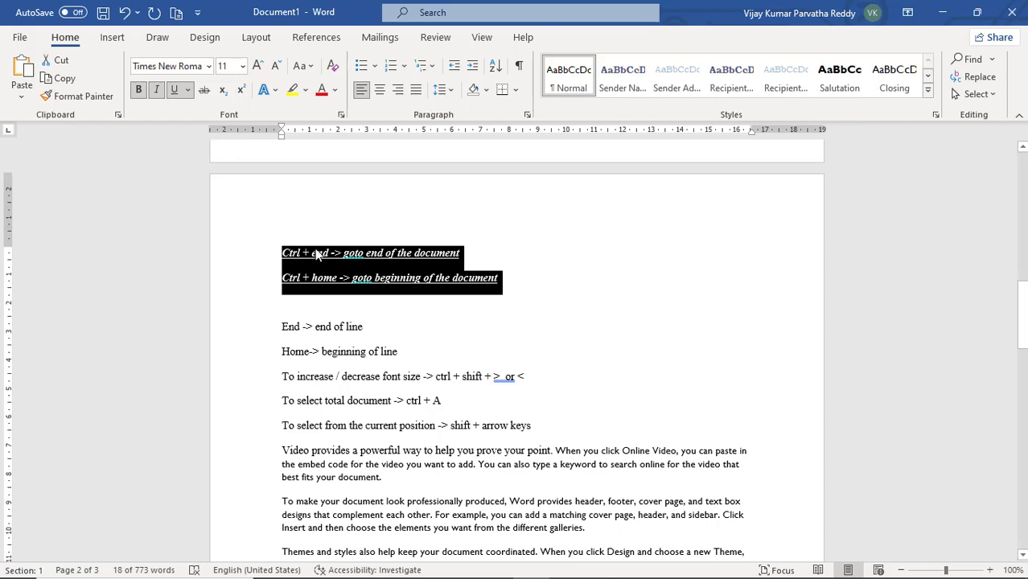
- Remove the underline, italic and bold formatting from the "Ctrl + end" and "Ctrl + home" notes
left_click(176, 91)
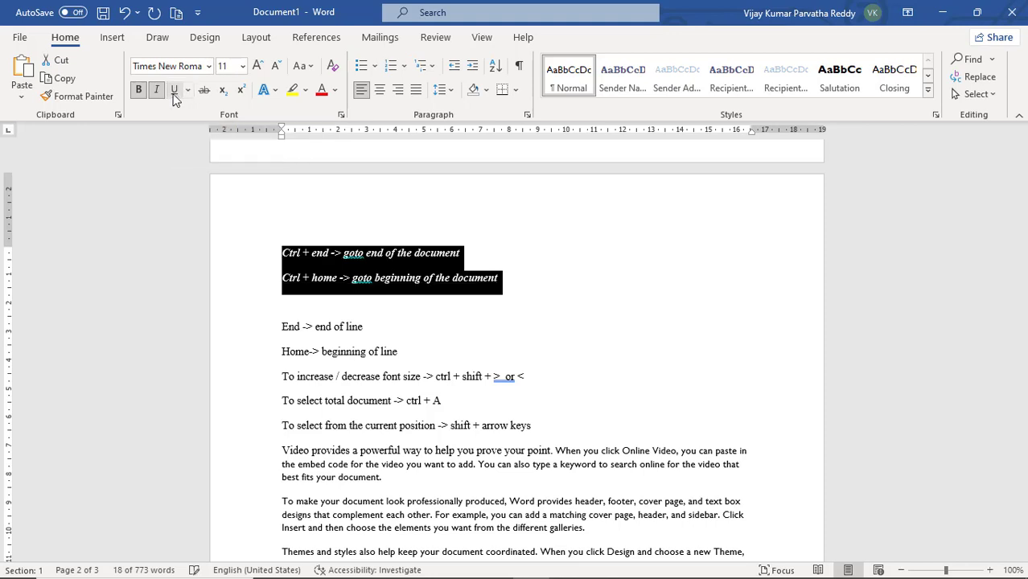
left_click(158, 93)
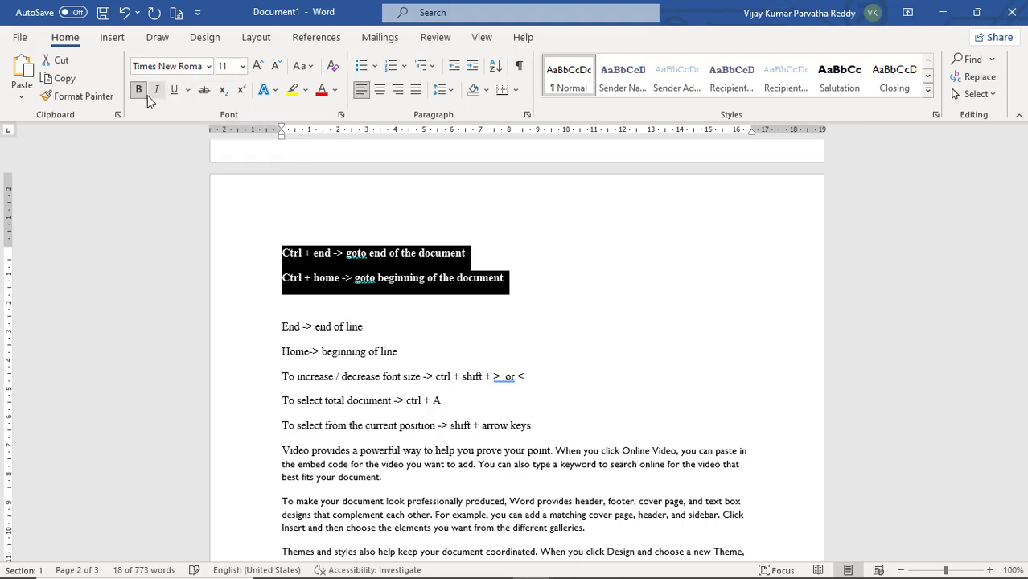
left_click(140, 95)
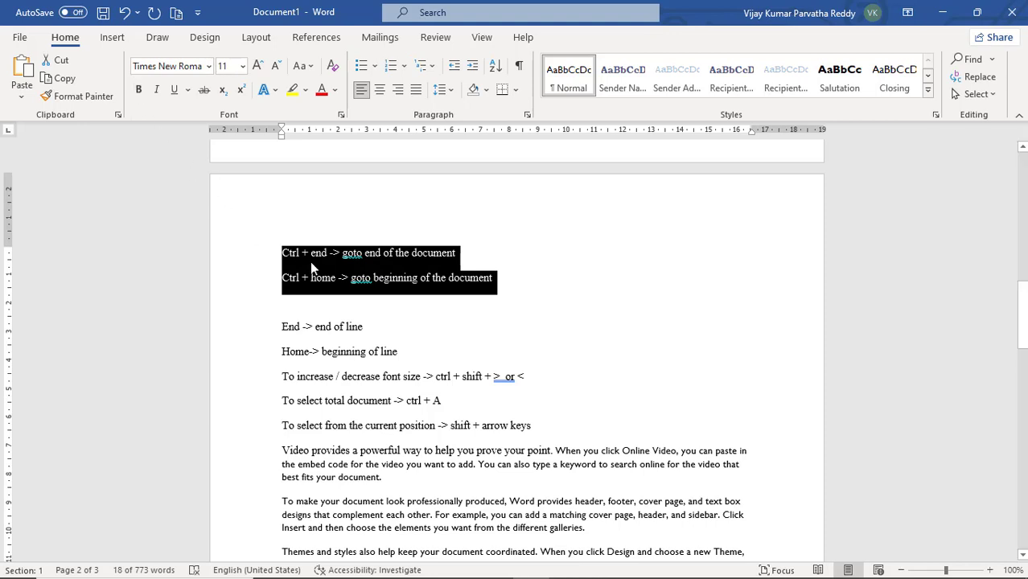
- Apply a double underline to the "Ctrl + end" and "Ctrl + home" notes, then remove the underline
left_click(188, 90)
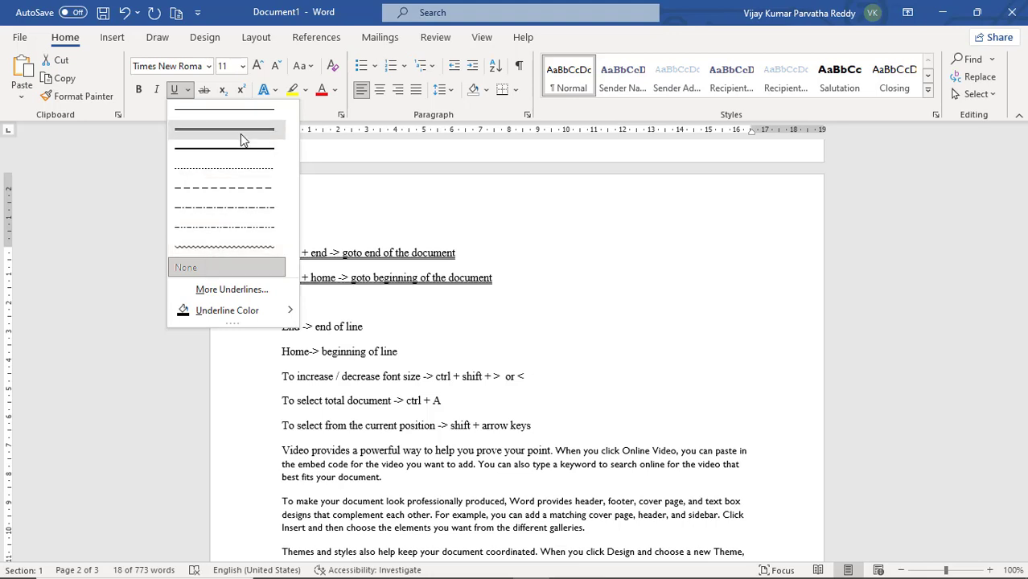
mouse_move(242, 312)
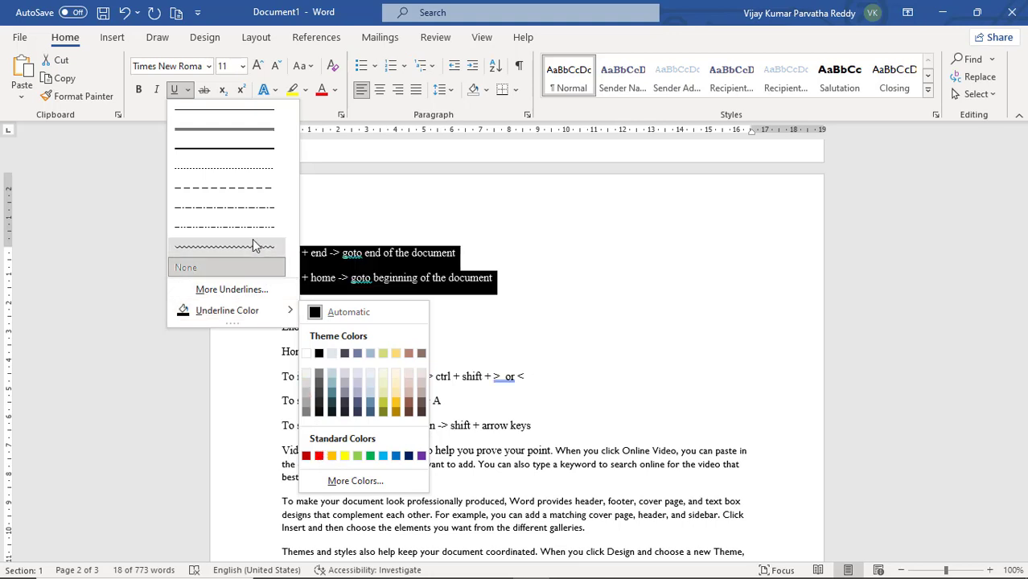
left_click(252, 139)
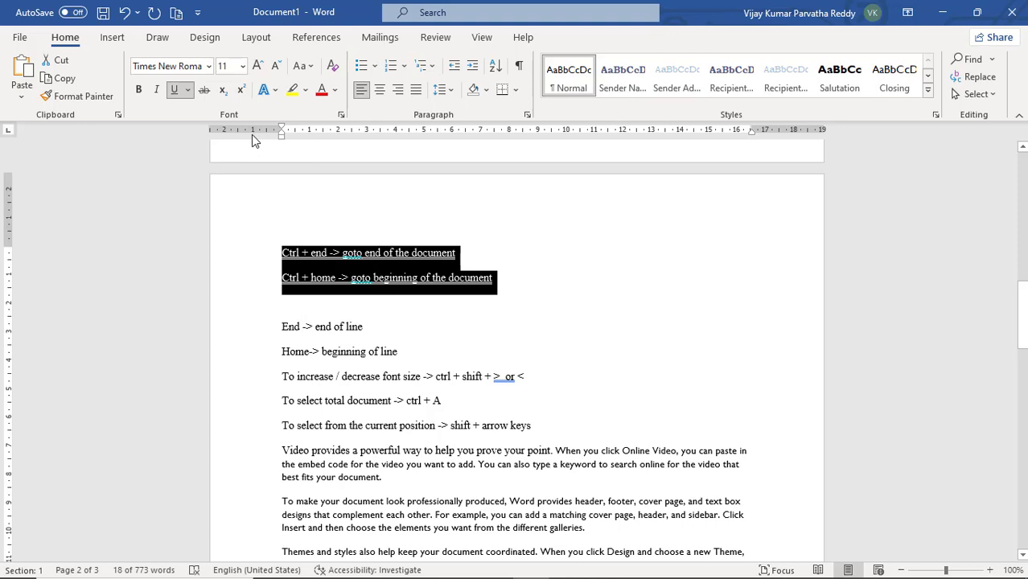
left_click(176, 94)
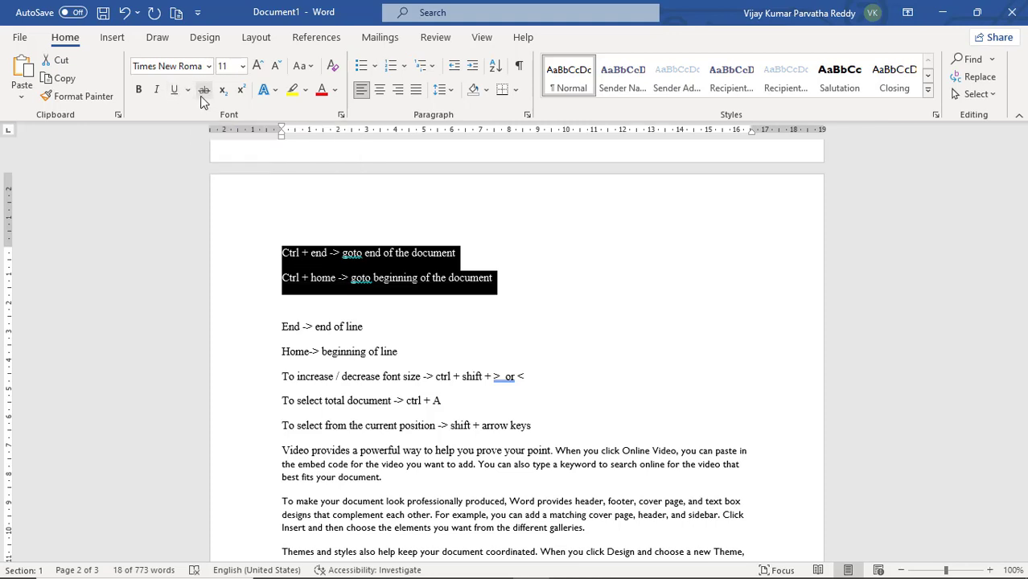
- Strike through the "Ctrl + end" and "Ctrl + home" notes, then remove the strikethrough and clear the selection
left_click(203, 92)
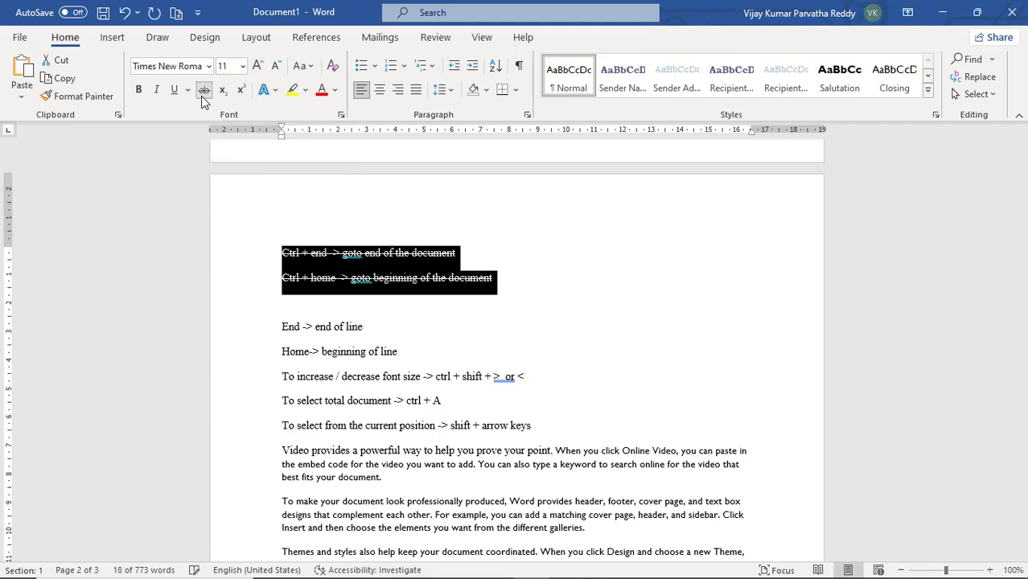
left_click(488, 267)
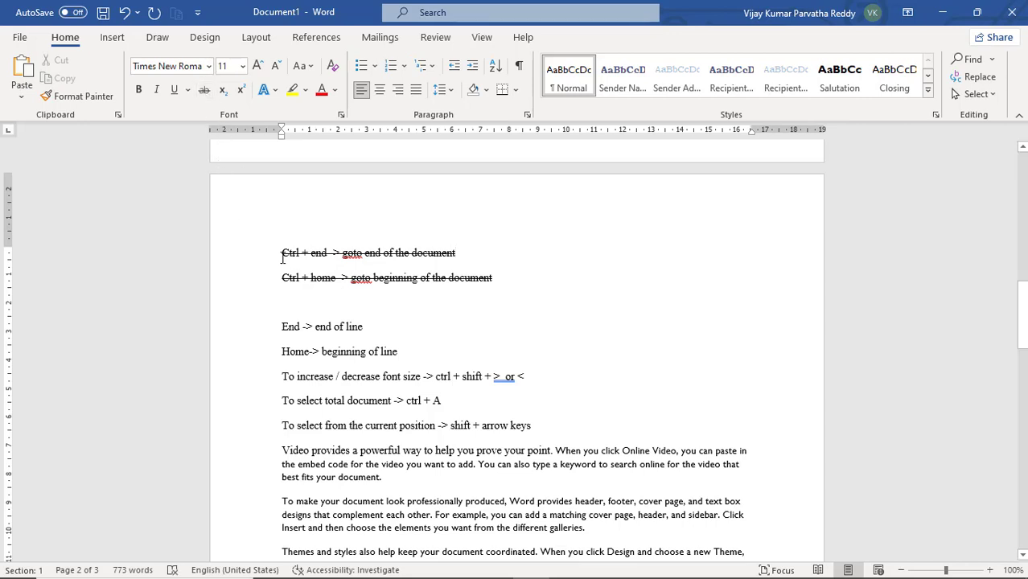
left_click_drag(282, 256, 460, 273)
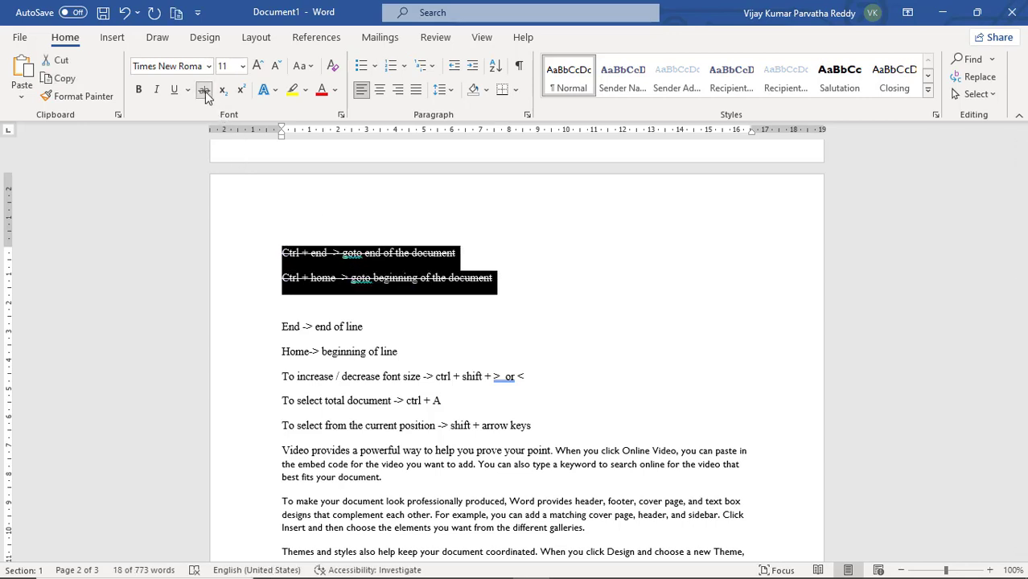
left_click(203, 90)
left_click(459, 259)
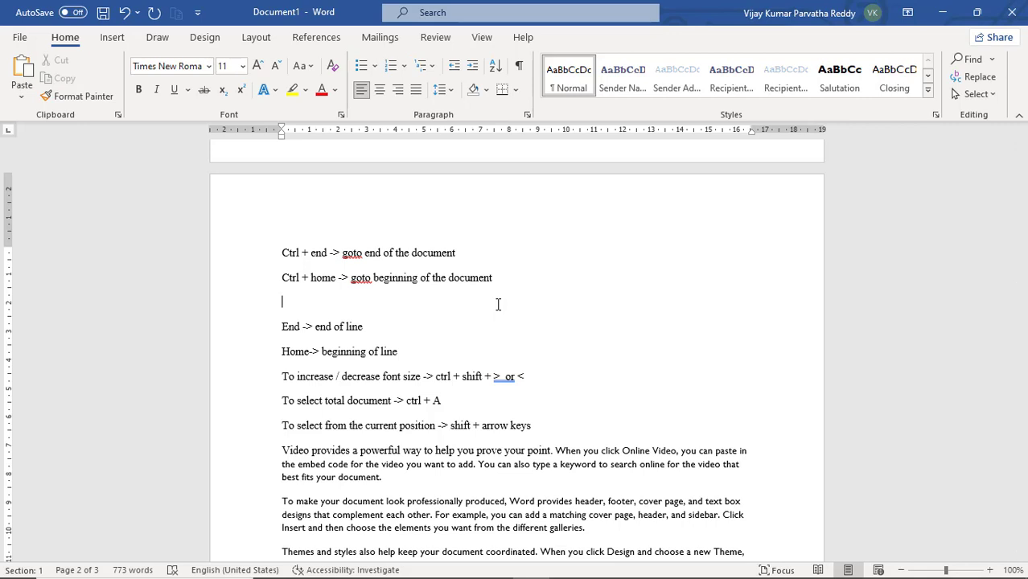
- Insert three blank lines between the "To select from the current position" note and the "Video provides" paragraph
key("Down")
key("Down")
key("Down")
key("Down")
key("Down")
key("Down")
key("End")
key("Return")
key("Return")
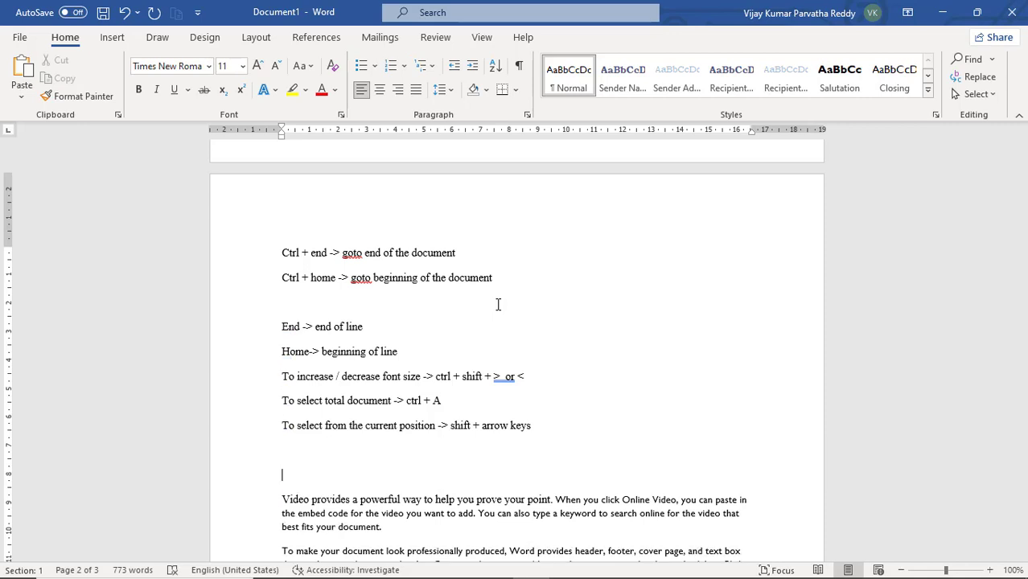
key("Up")
key("Return")
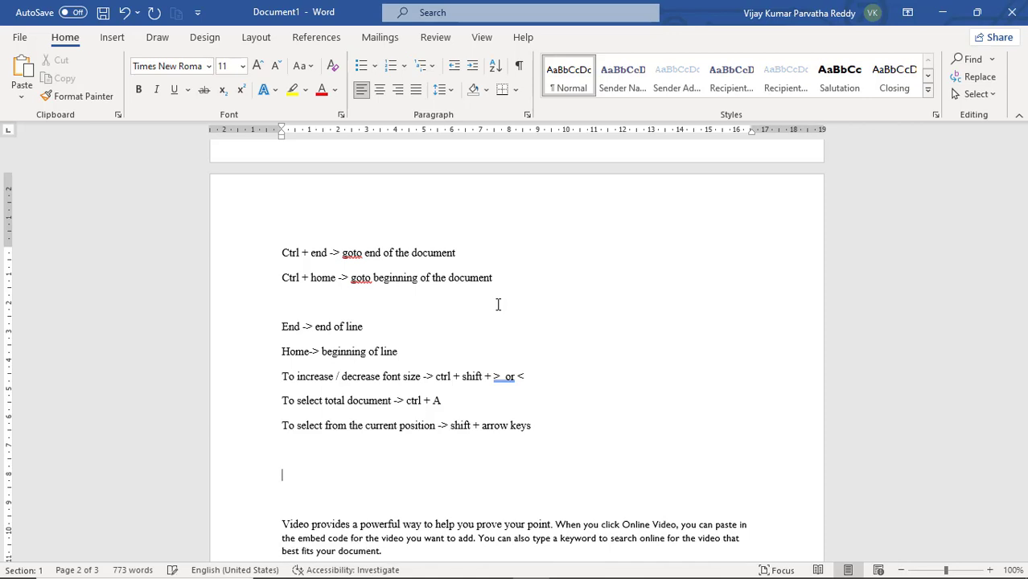
- Enter 102 on the middle blank line above the "Video provides" paragraph
type("10")
key("ctrl+shift+plus")
type("2")
key("ctrl+z")
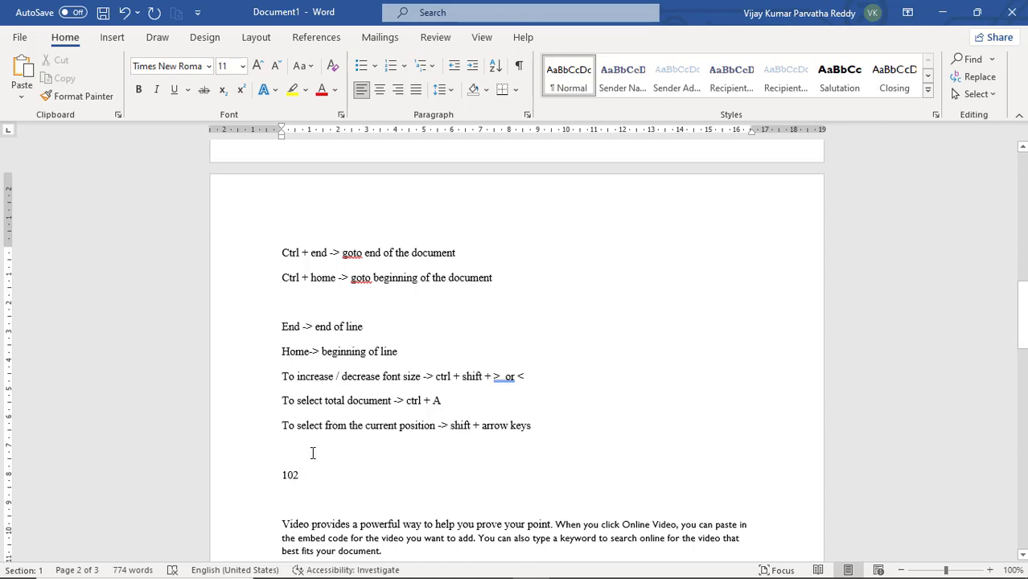
- Format the digit 2 in "102" as superscript
left_click_drag(299, 476, 291, 476)
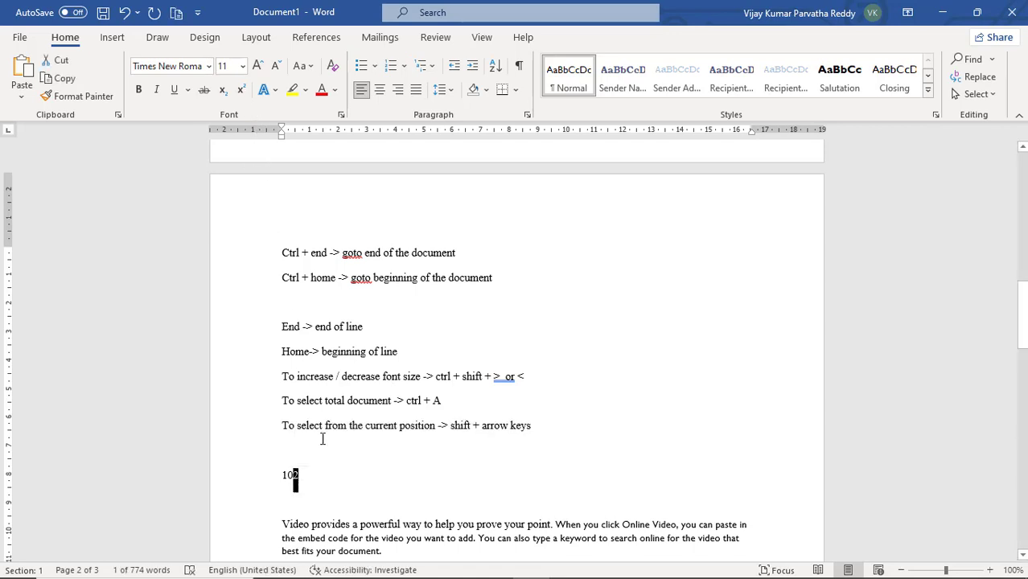
left_click(241, 94)
left_click(320, 475)
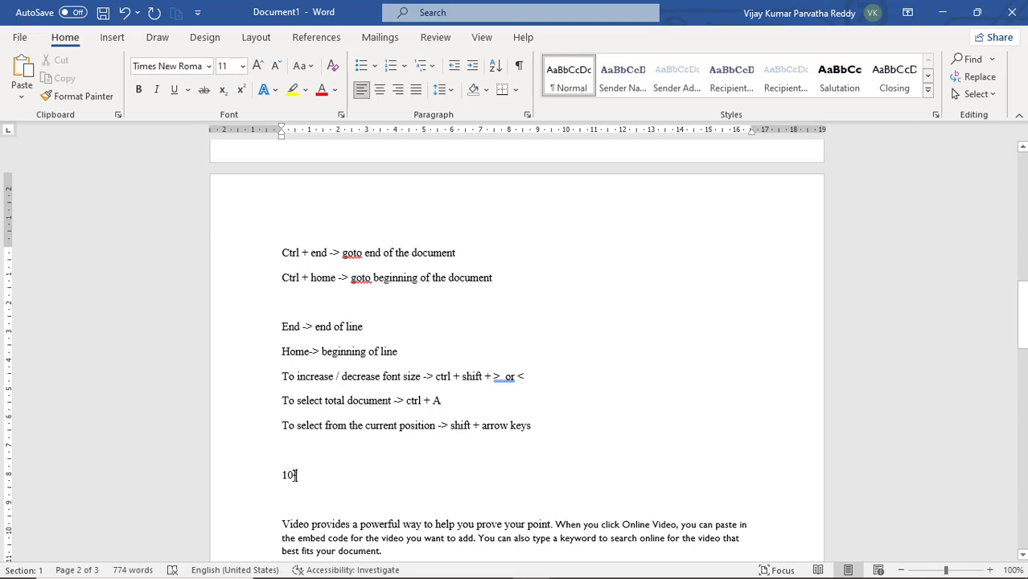
- Change the digit 2 in "102" from superscript to subscript, then return it to normal text
left_click_drag(293, 475, 303, 474)
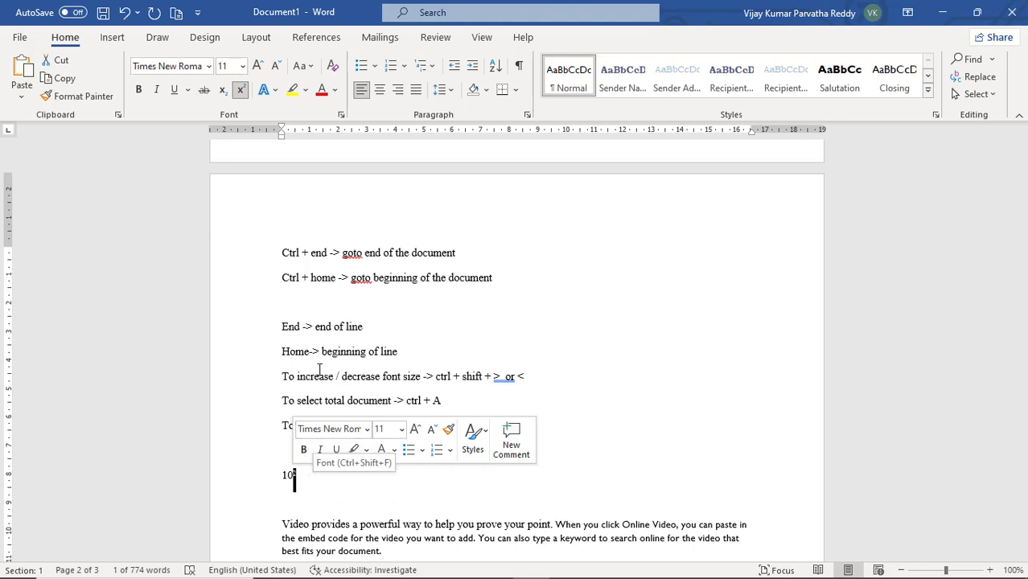
left_click(222, 95)
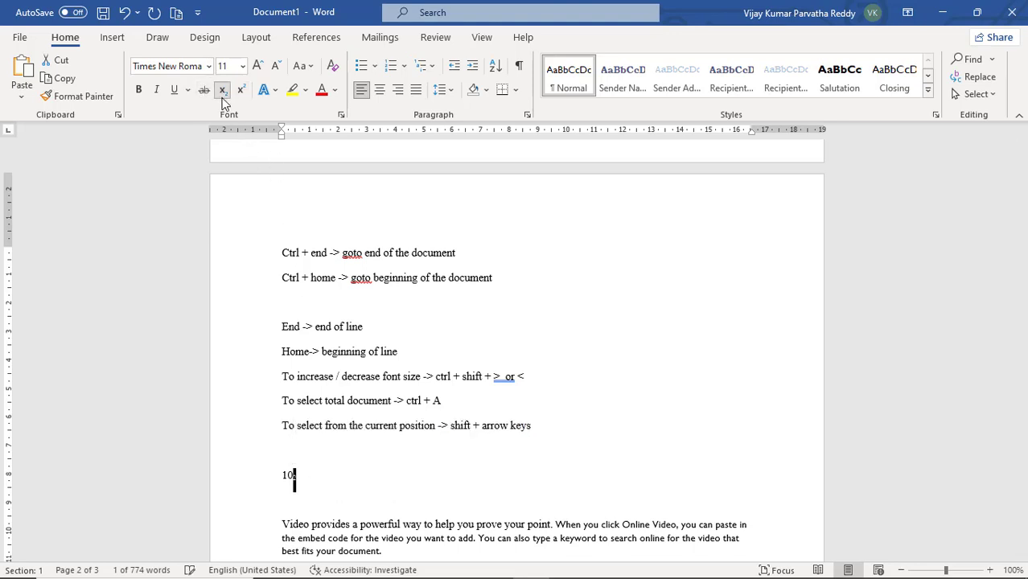
left_click(334, 469)
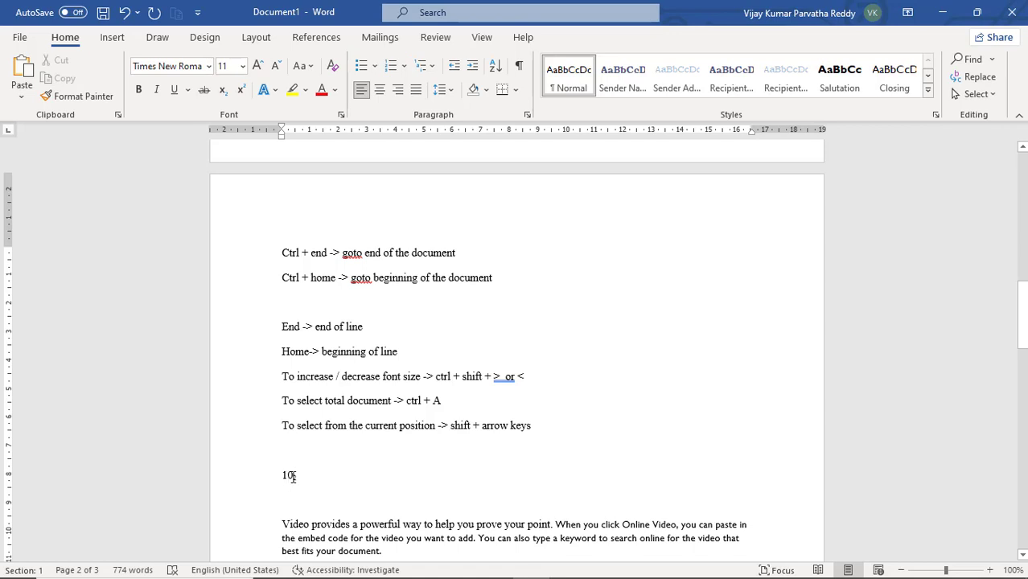
left_click_drag(298, 477, 291, 480)
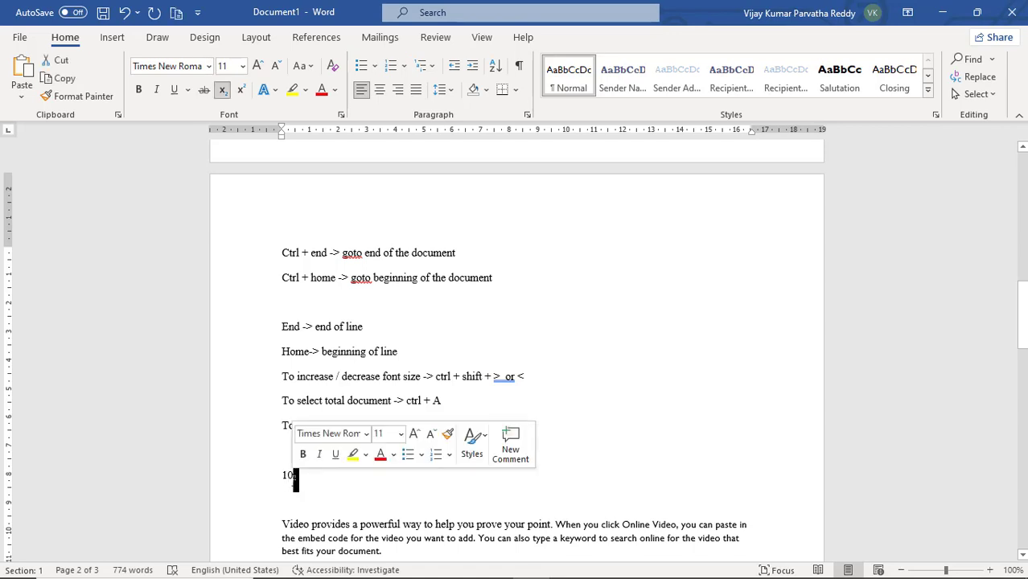
left_click(223, 90)
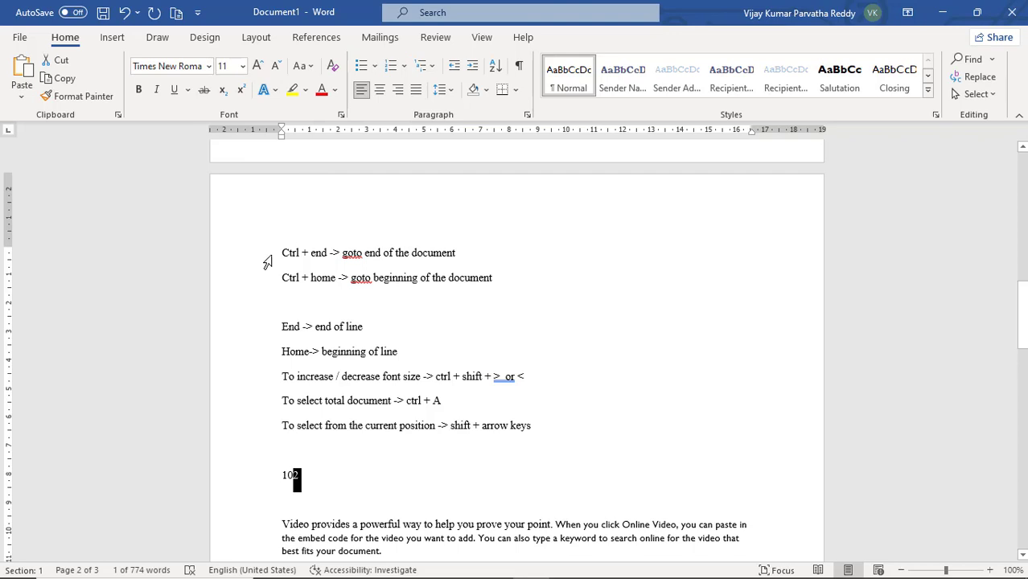
- Enlarge the text of the "Ctrl + end" note step by step to 18 points
left_click_drag(280, 252, 469, 239)
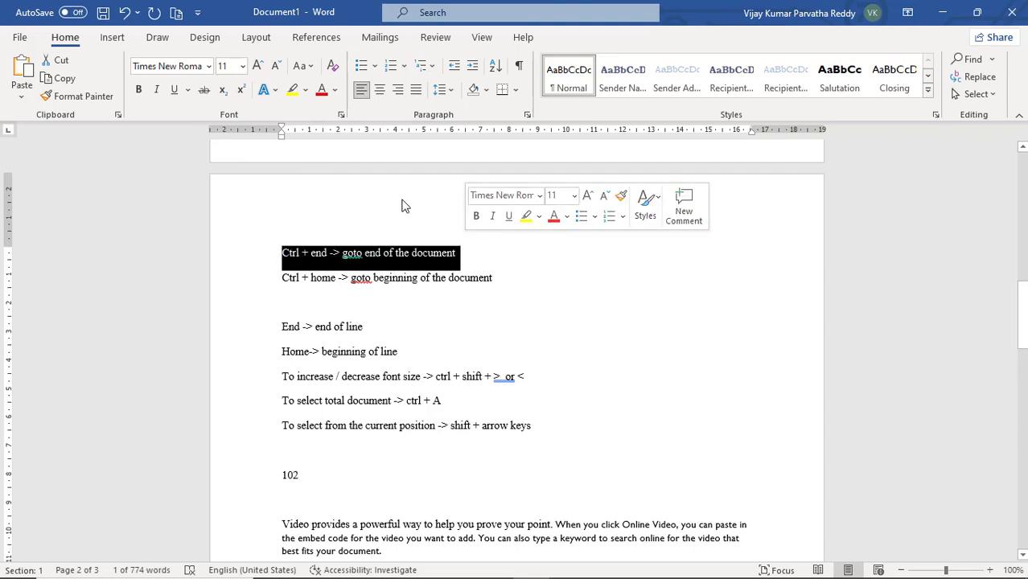
left_click(260, 70)
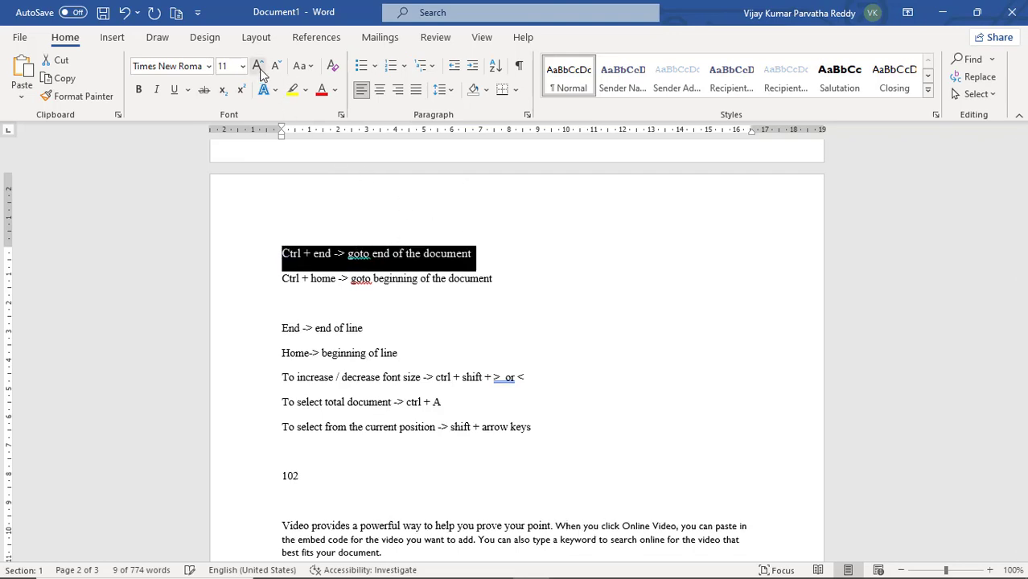
left_click(260, 70)
left_click(260, 70)
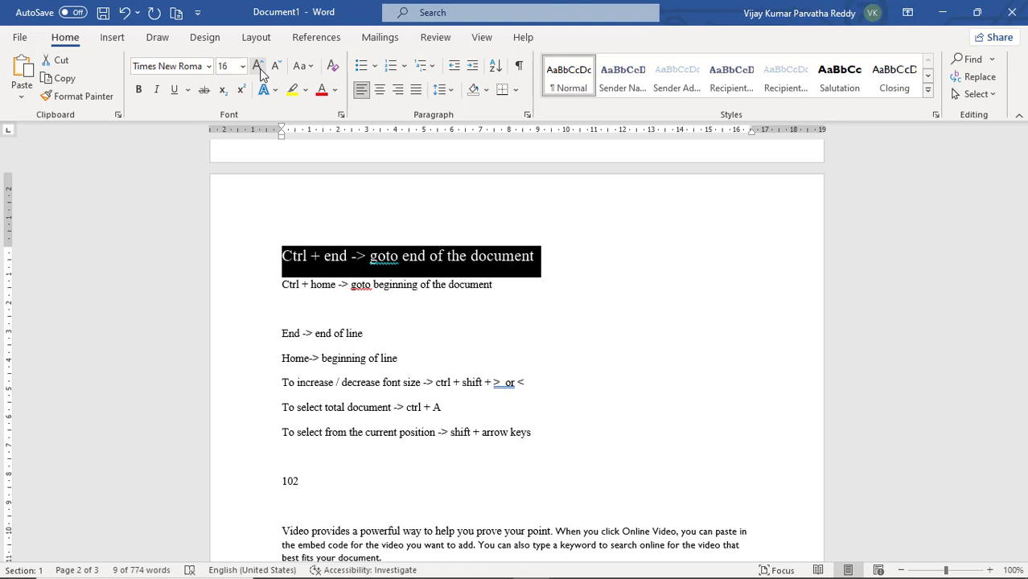
left_click(258, 69)
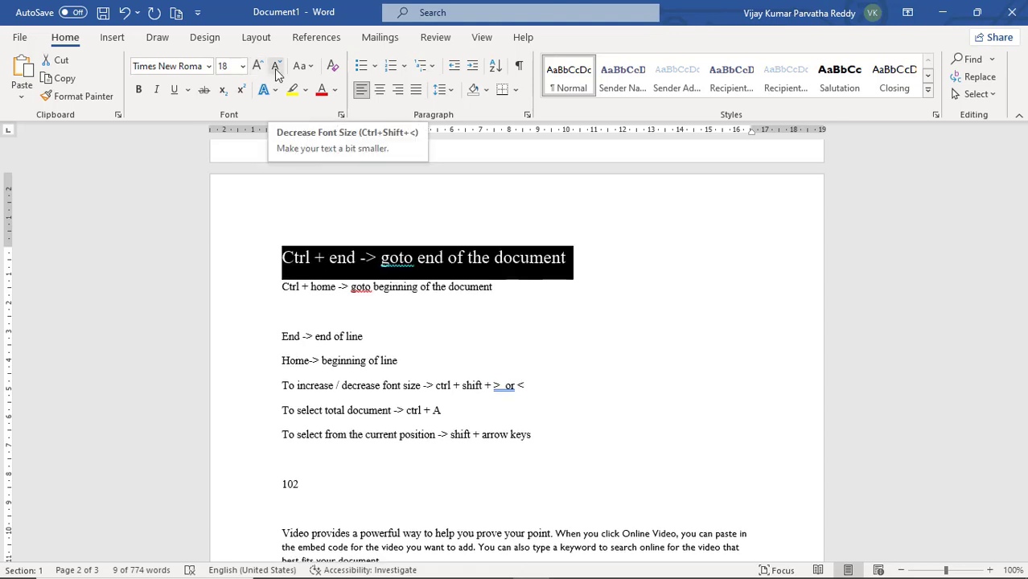
- Shrink the "Ctrl + end" note step by step to 12 points, then raise it to 14 points
left_click(276, 69)
left_click(276, 69)
left_click(276, 70)
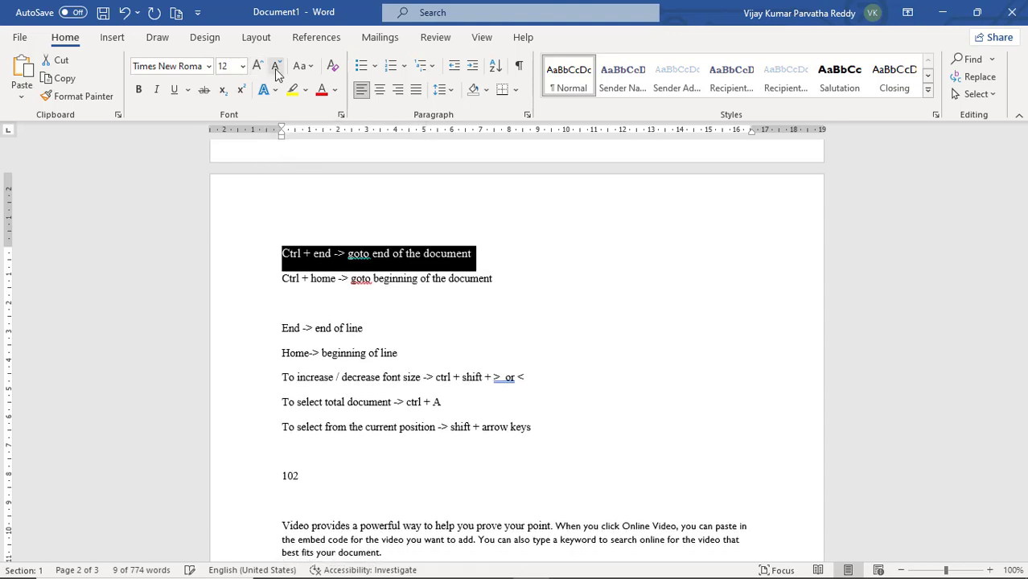
left_click(260, 68)
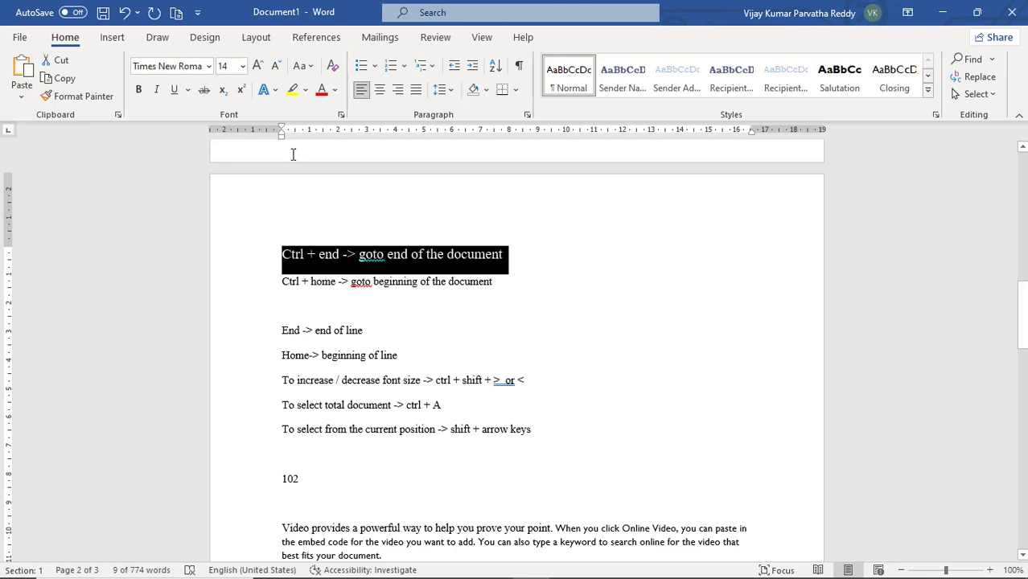
- Apply the bold reddish-brown text effect with a hard shadow to the "Ctrl + end" note
left_click(276, 91)
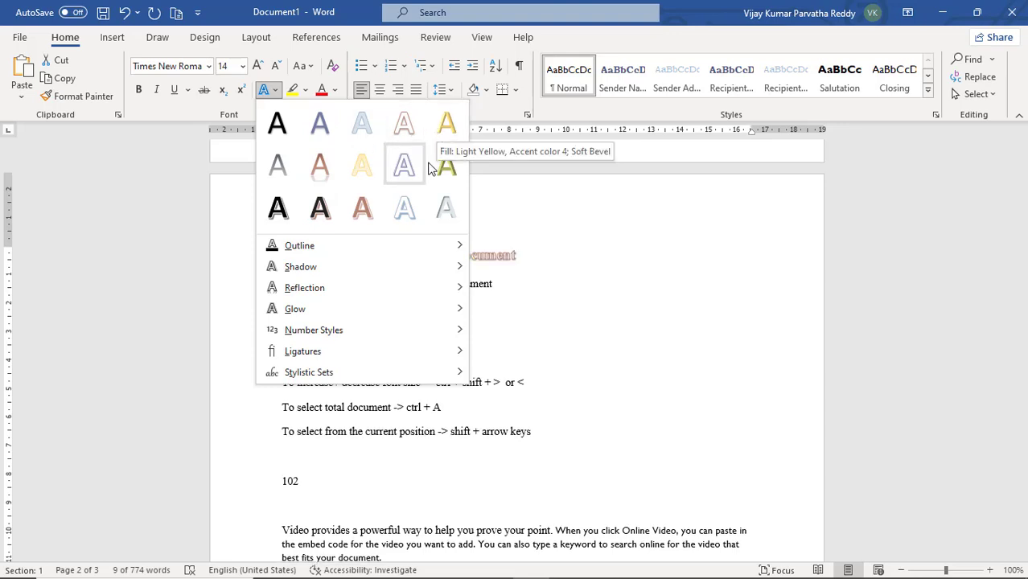
left_click(364, 208)
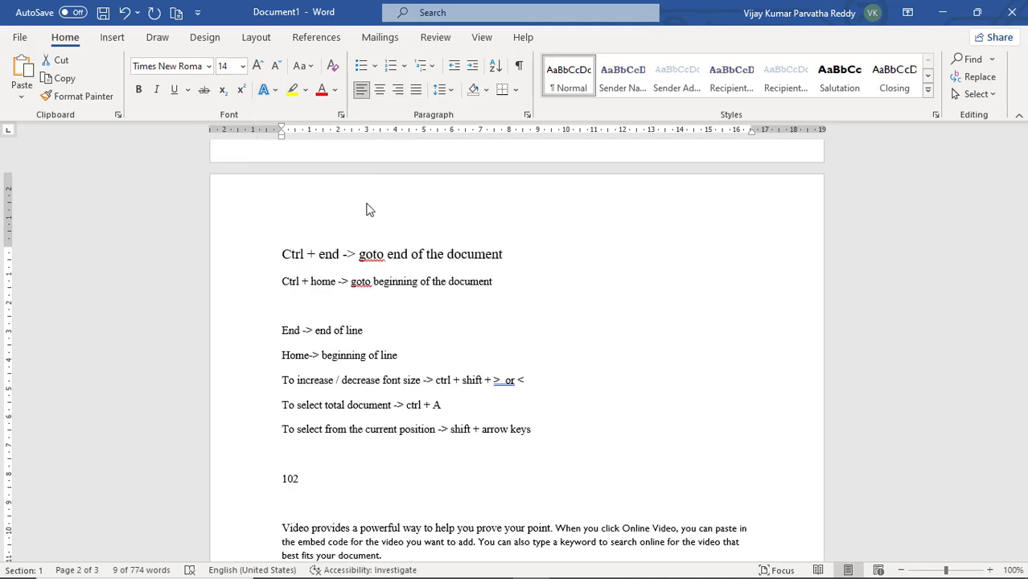
left_click(399, 283)
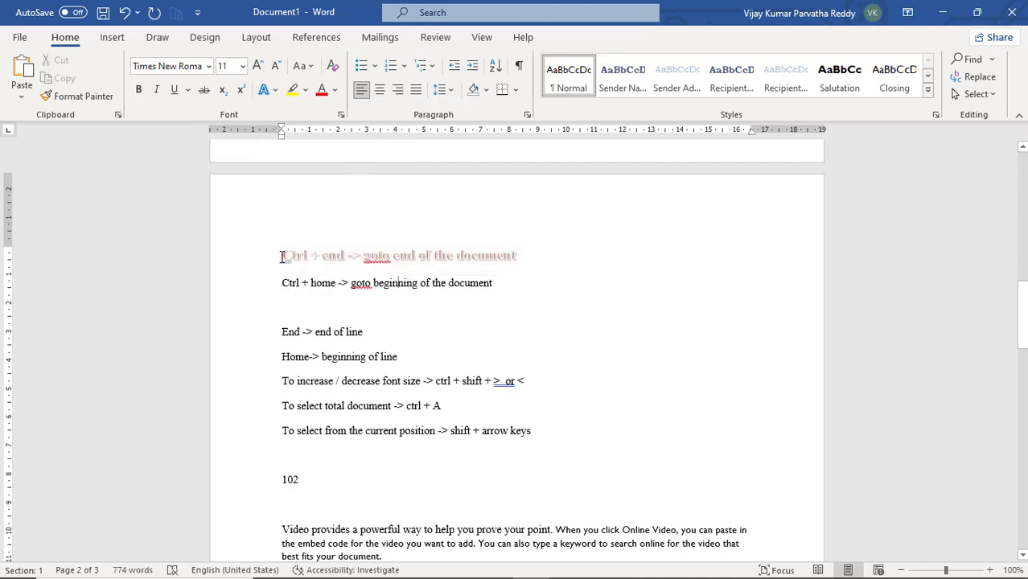
- Change the "Ctrl + end" note's text effect to the bold black fill with a reddish-brown hard shadow
left_click_drag(283, 258, 538, 237)
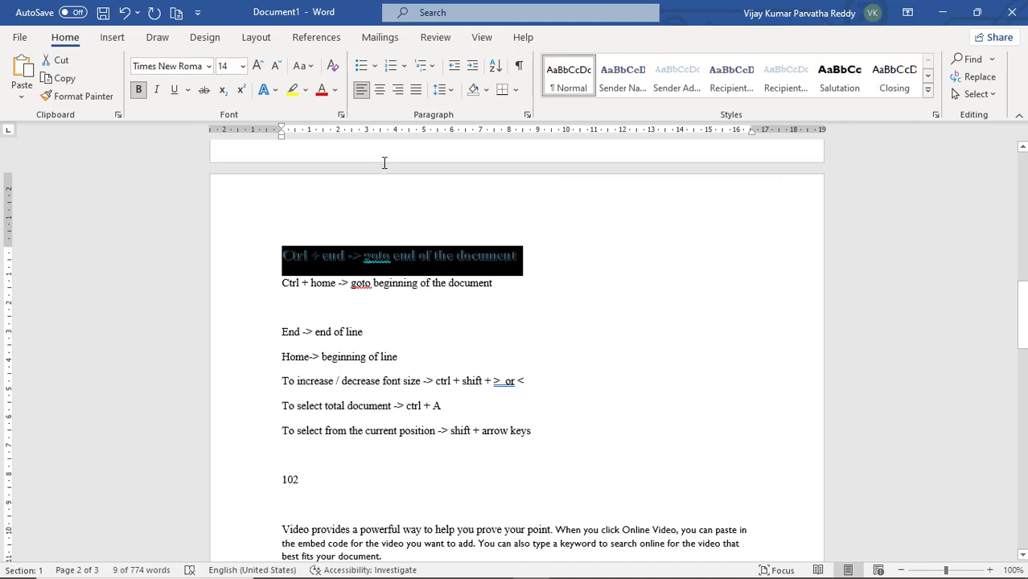
left_click(275, 91)
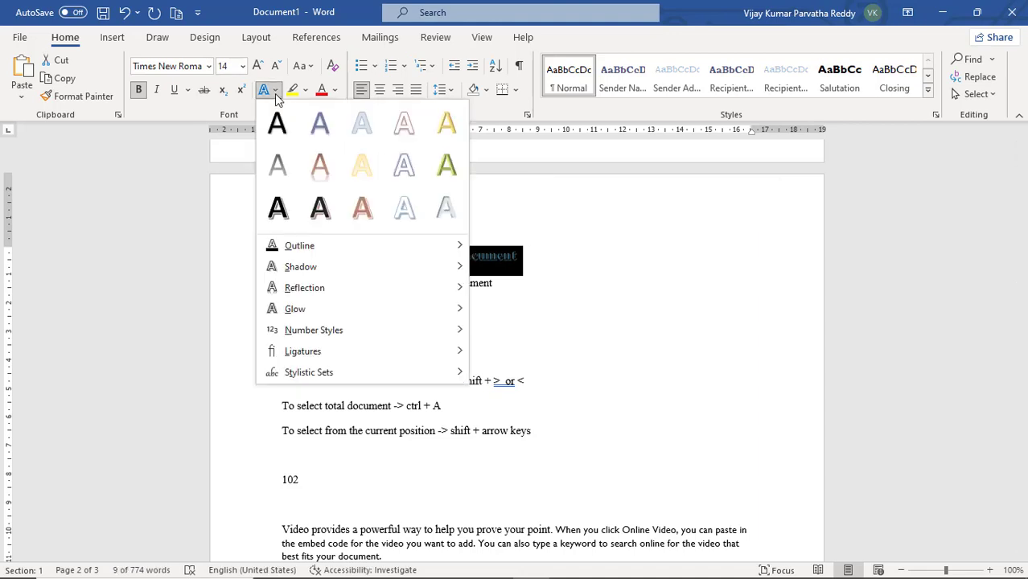
left_click(317, 212)
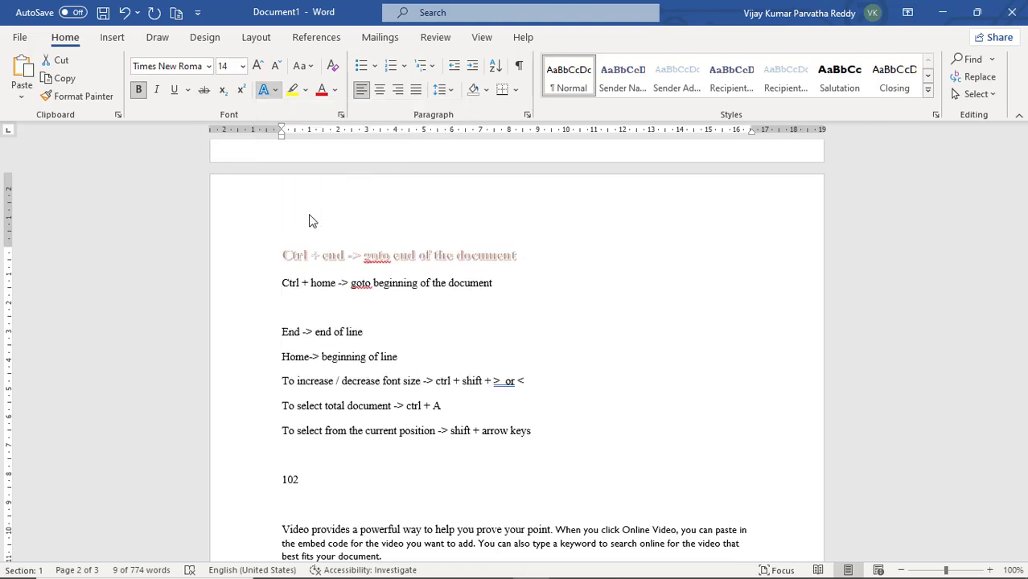
left_click(351, 272)
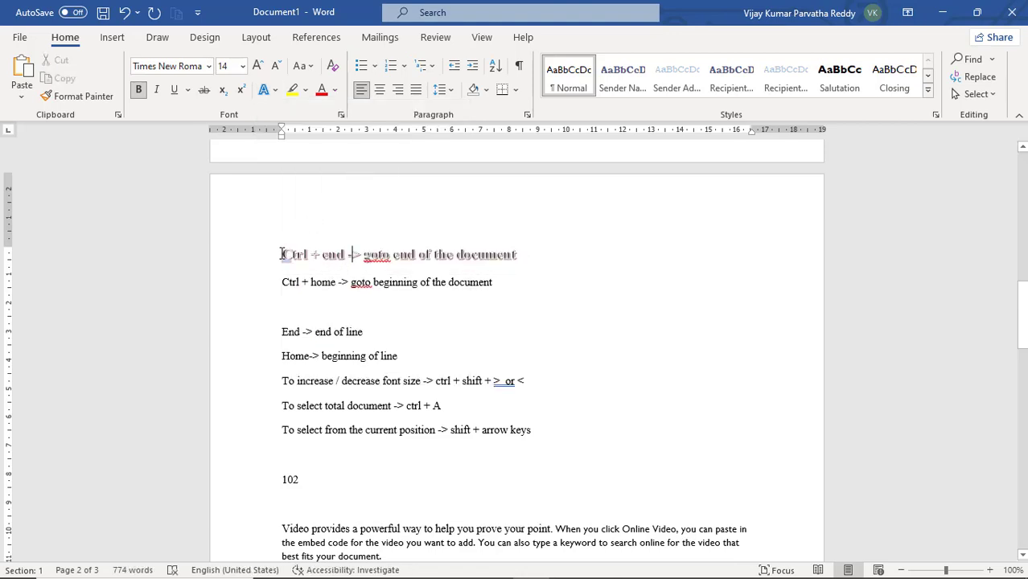
- Set the text outline colour of the "Ctrl + end" note to the standard dark blue
left_click_drag(280, 254, 522, 256)
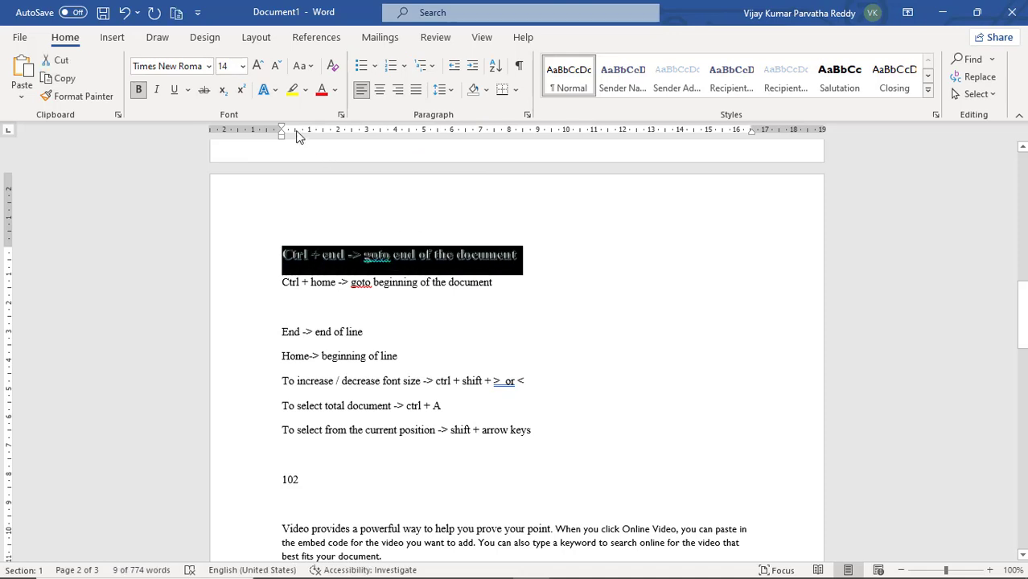
left_click(276, 93)
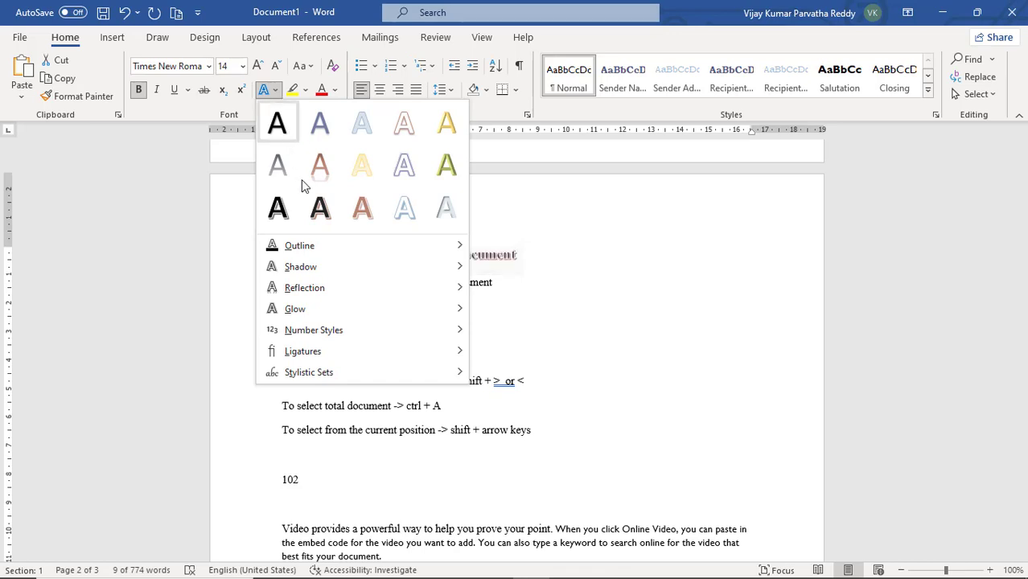
mouse_move(321, 254)
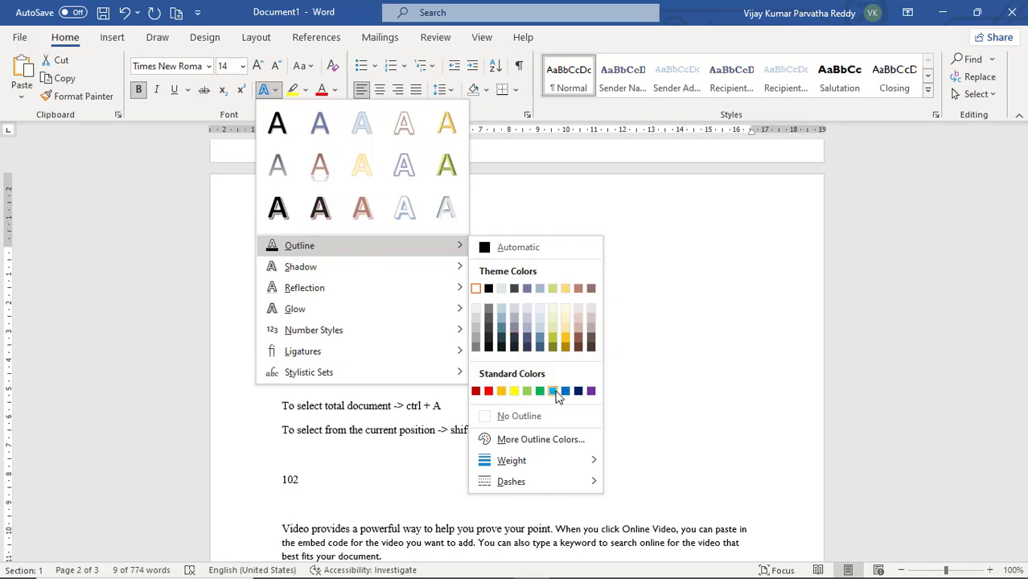
left_click(577, 392)
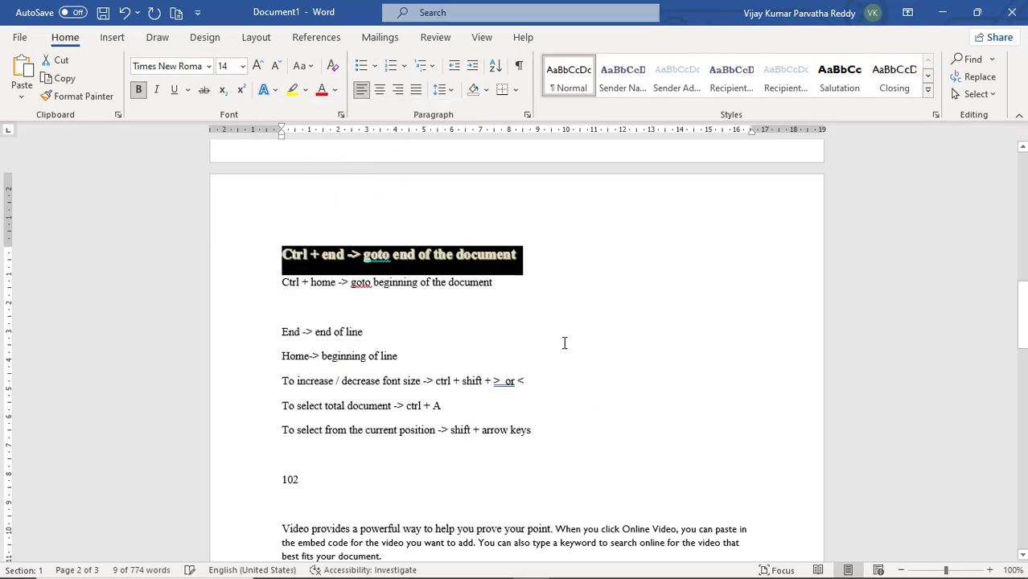
- Apply the first outer shadow of the second row to the "Ctrl + end" note
left_click(558, 326)
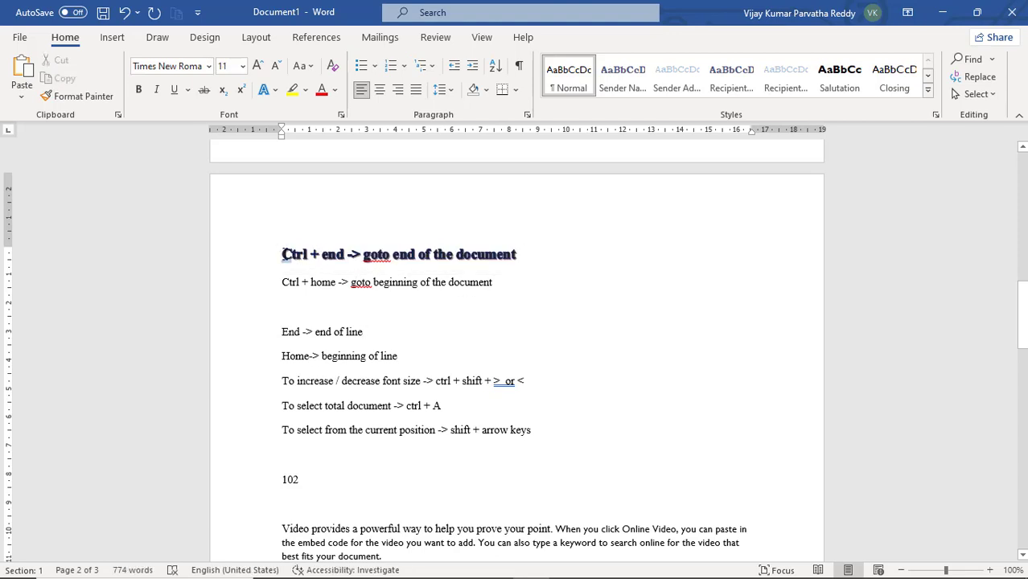
left_click_drag(282, 254, 548, 254)
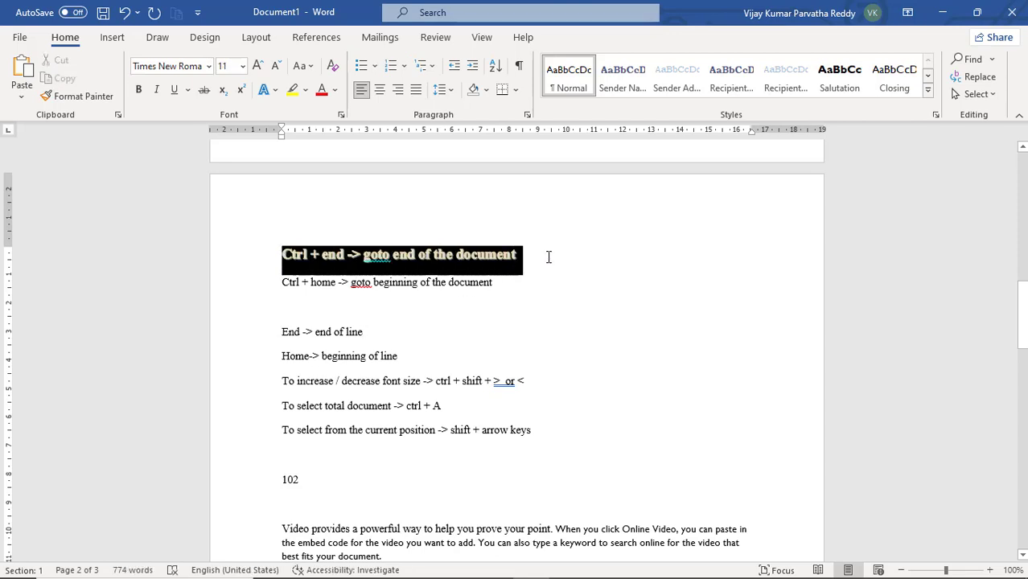
left_click(275, 89)
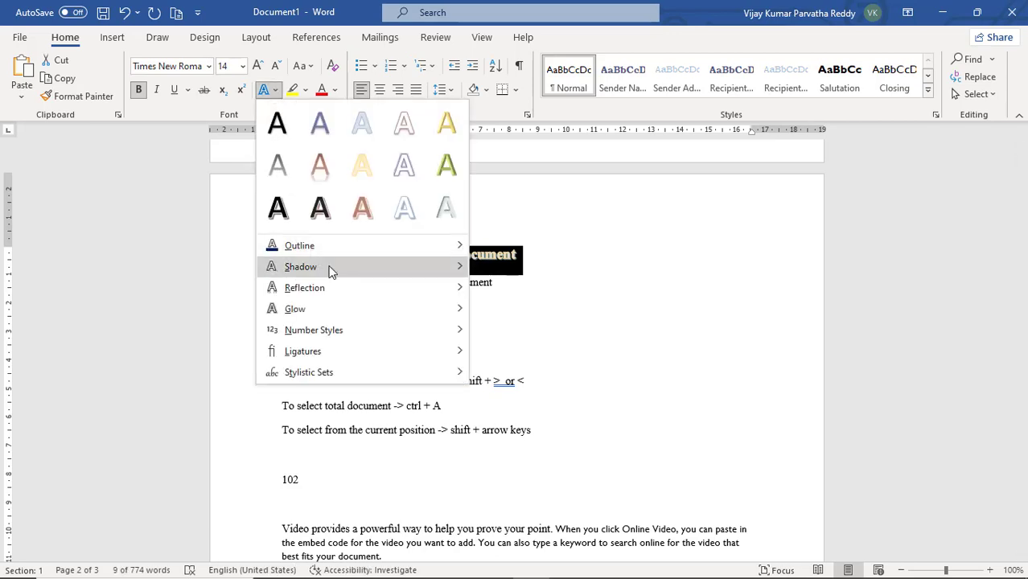
mouse_move(330, 272)
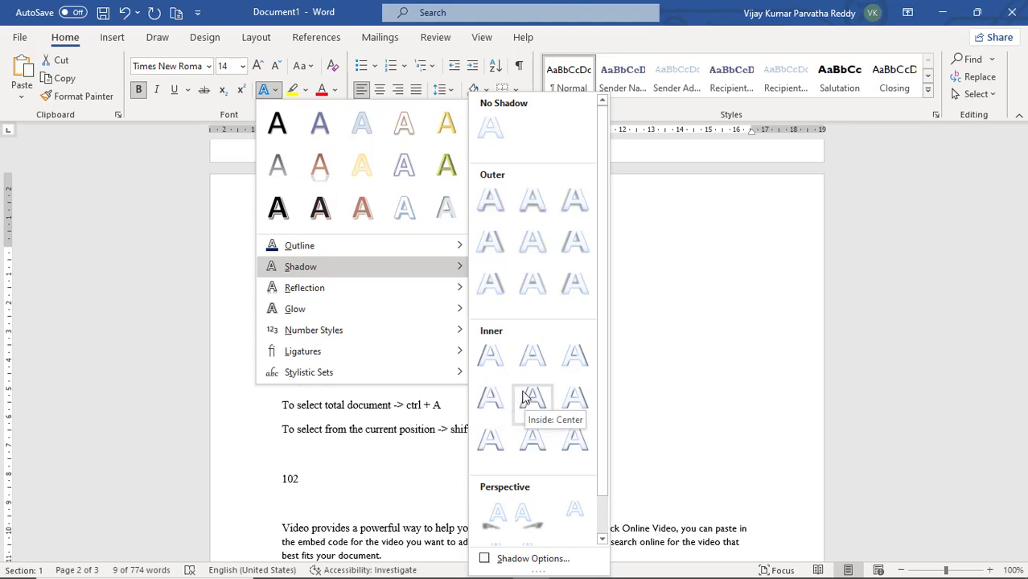
left_click(489, 243)
left_click(523, 269)
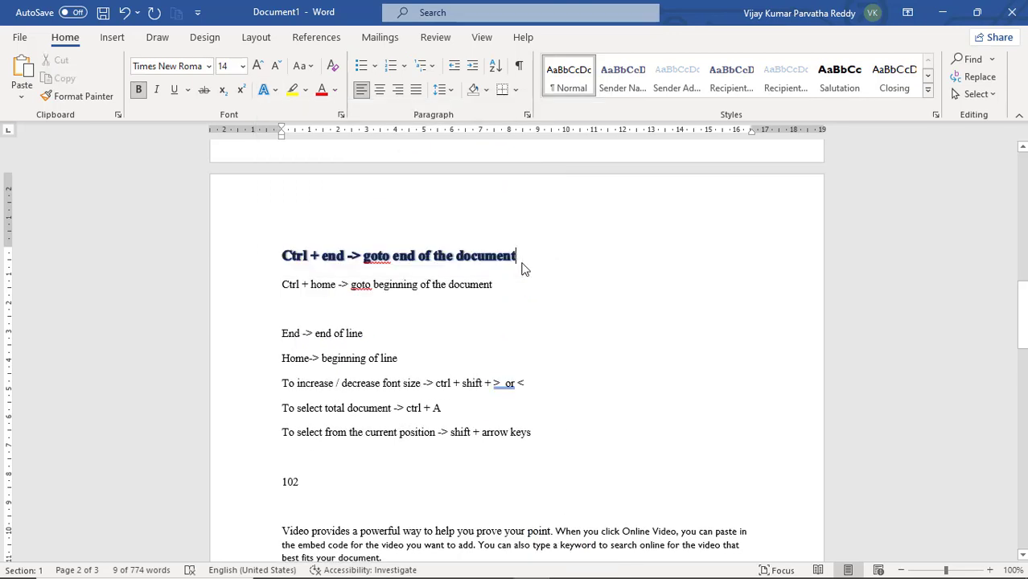
- Add the first glow variation of the widest glow row, in blue-violet, to the "Ctrl + end" note
left_click_drag(525, 257, 278, 253)
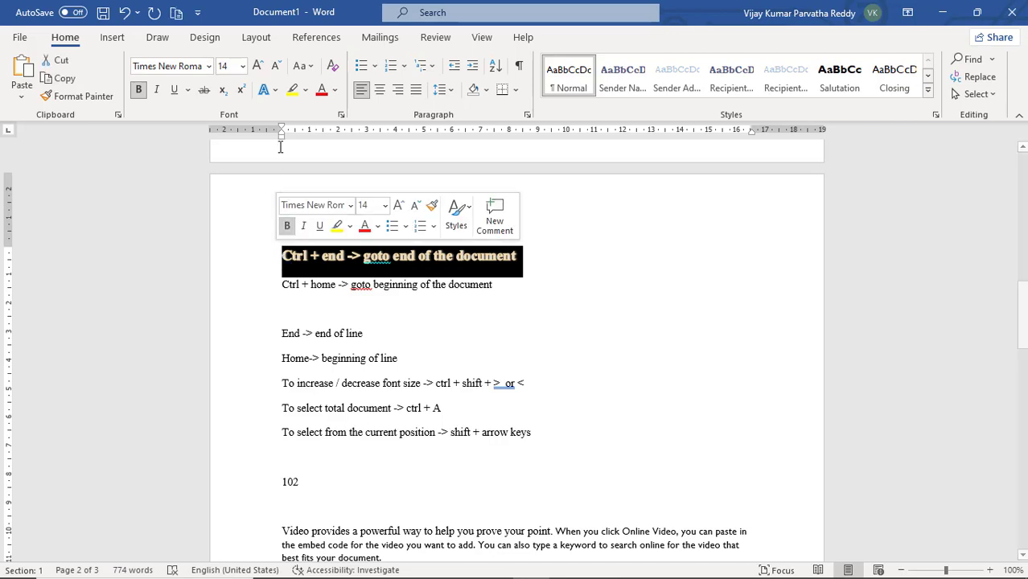
left_click(266, 89)
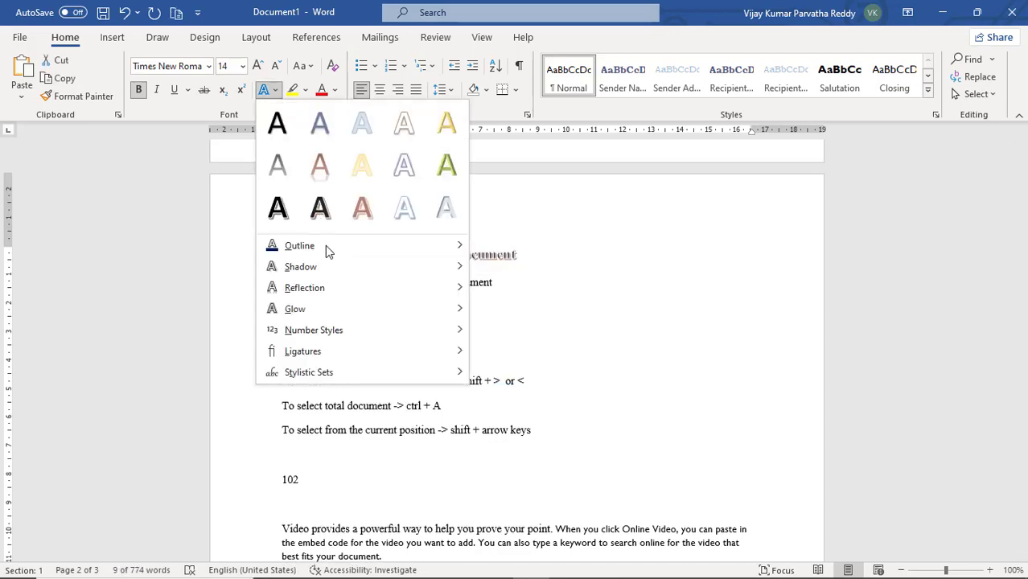
mouse_move(339, 316)
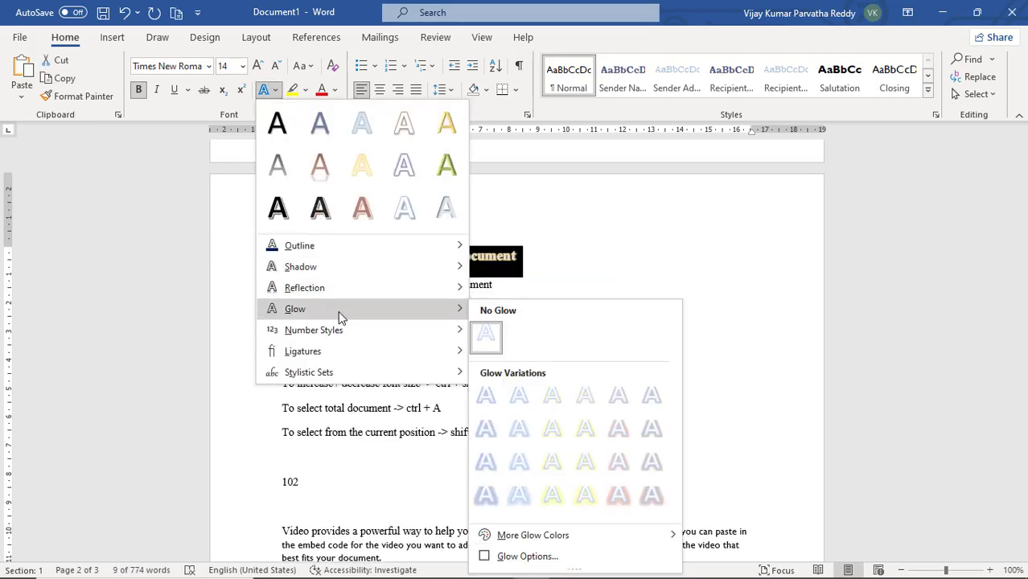
left_click(489, 496)
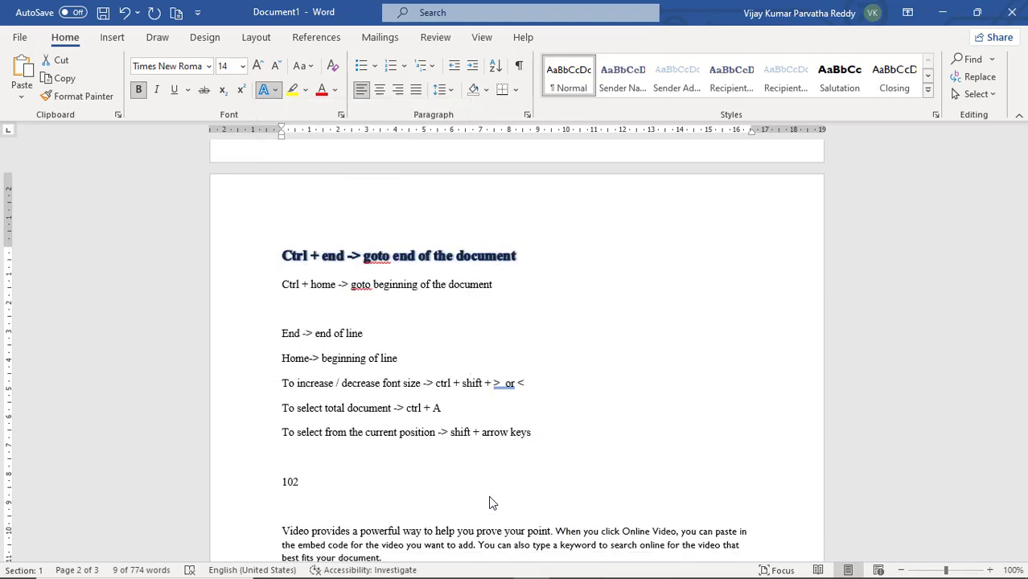
left_click(508, 287)
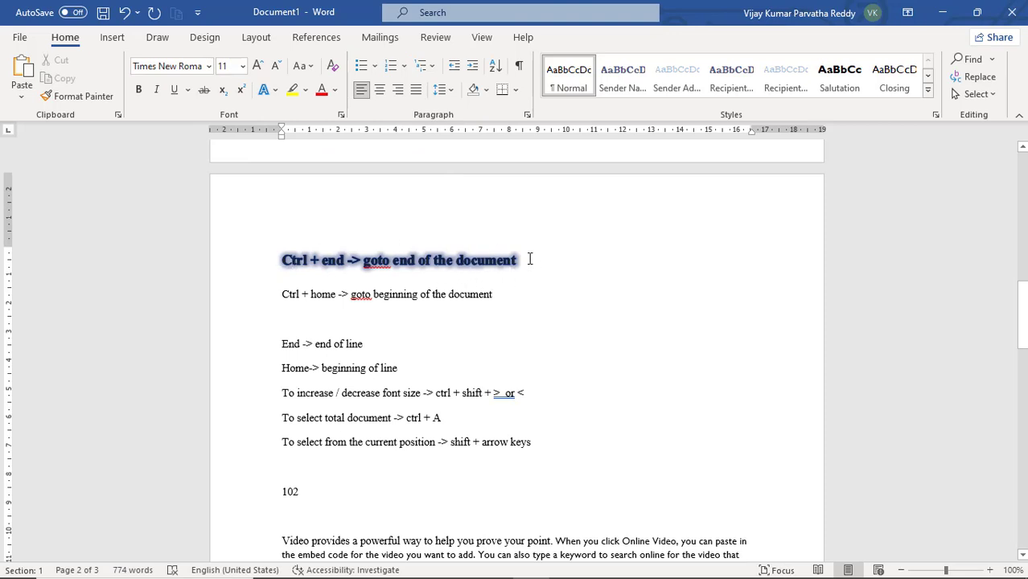
- Look at the number style options among the text effects for the "Ctrl + end" note
left_click_drag(276, 260, 560, 262)
left_click(275, 90)
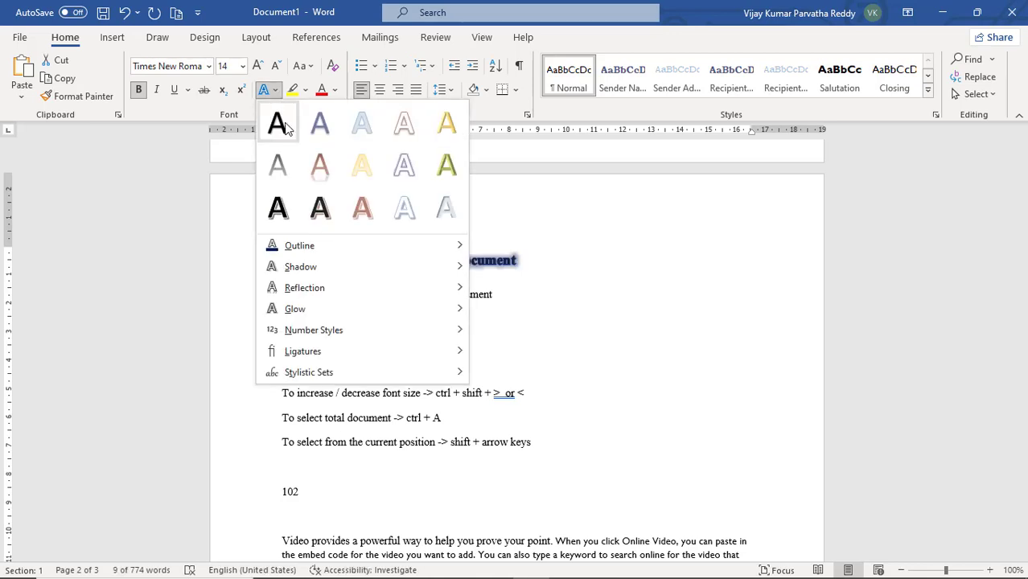
mouse_move(318, 336)
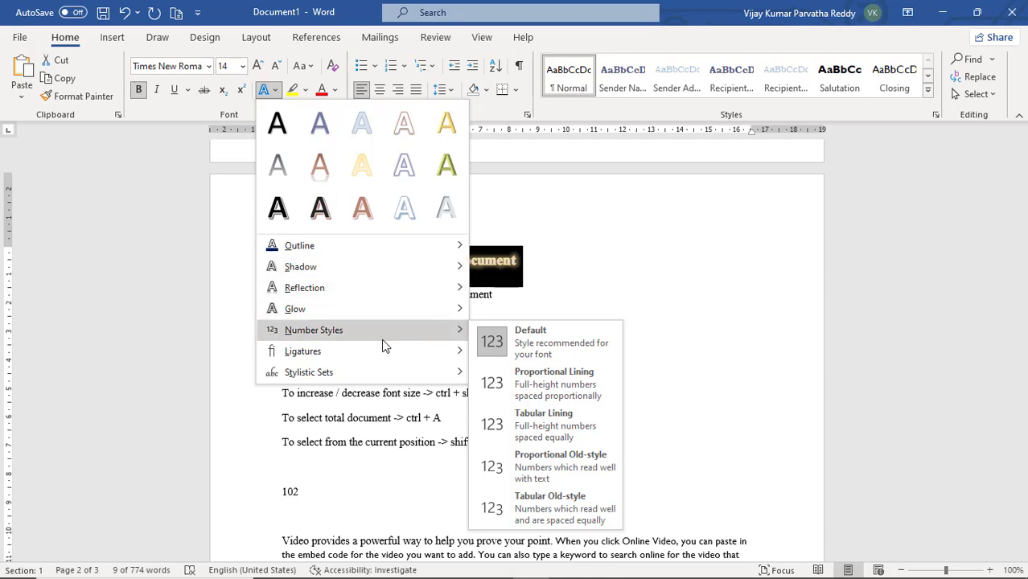
left_click(195, 107)
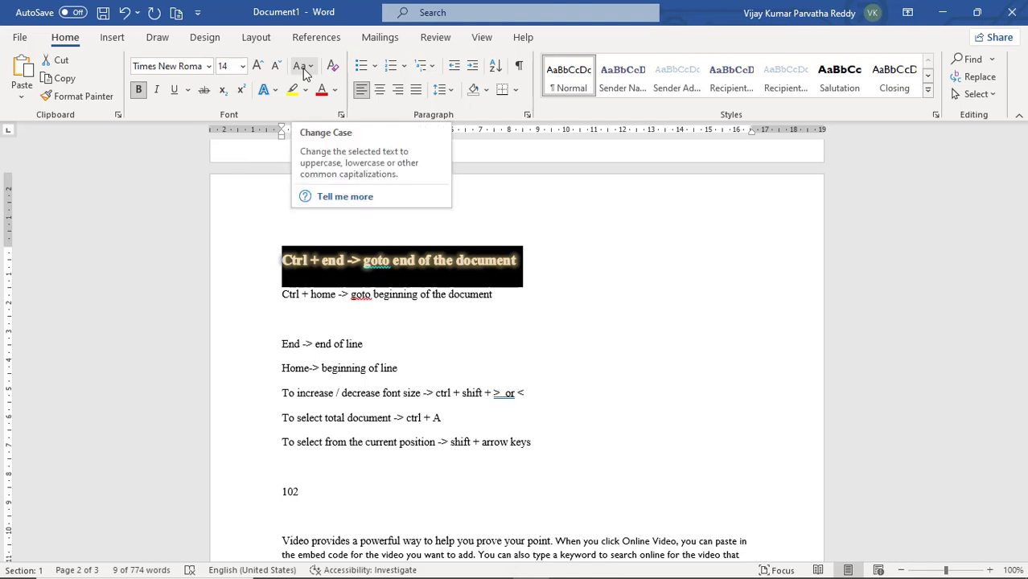
left_click(380, 294)
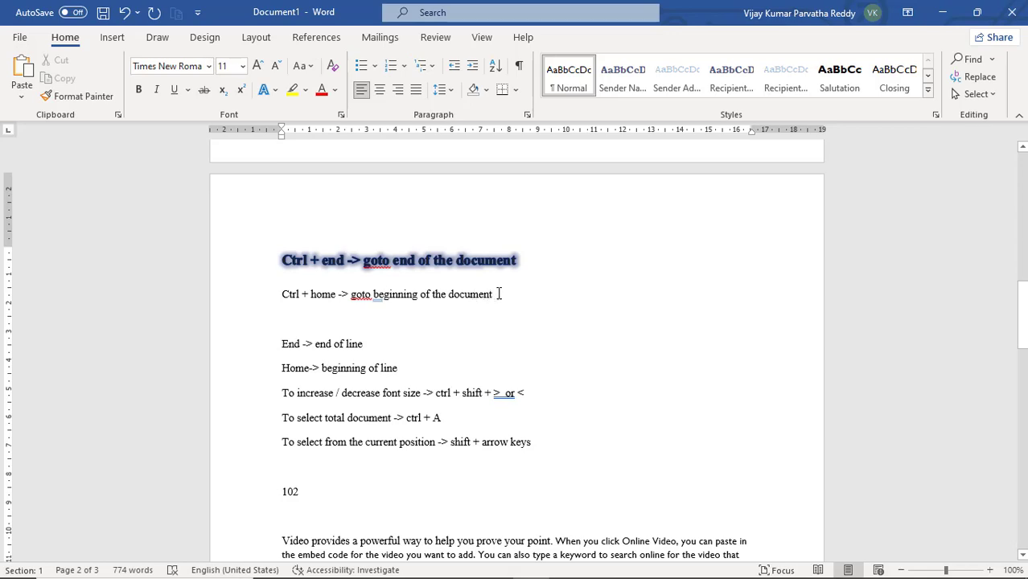
- Change the case of the "Video provides a powerful way" paragraph below 102 to UPPERCASE
left_click_drag(470, 294, 282, 295)
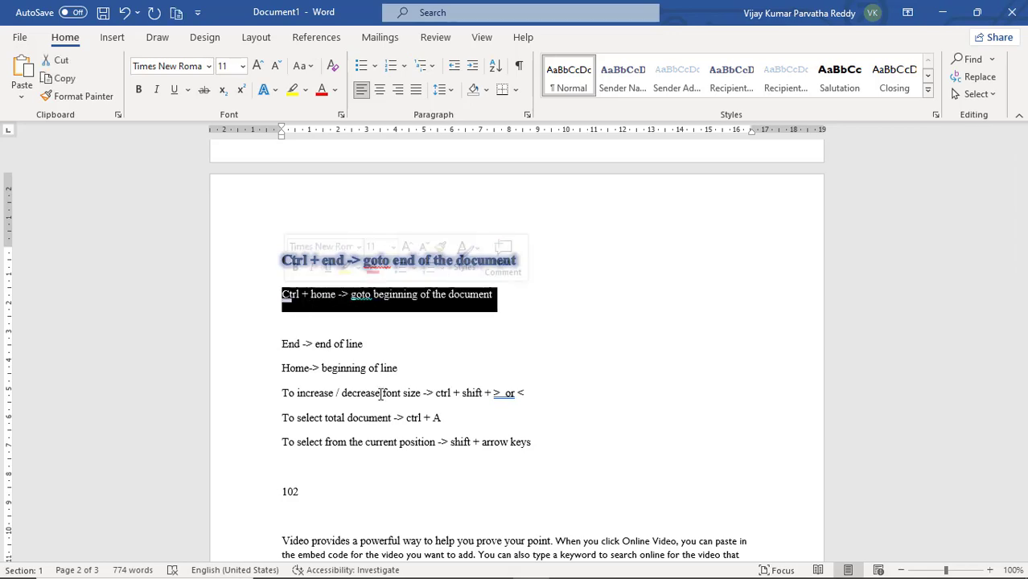
scroll(381, 392, "down", 5)
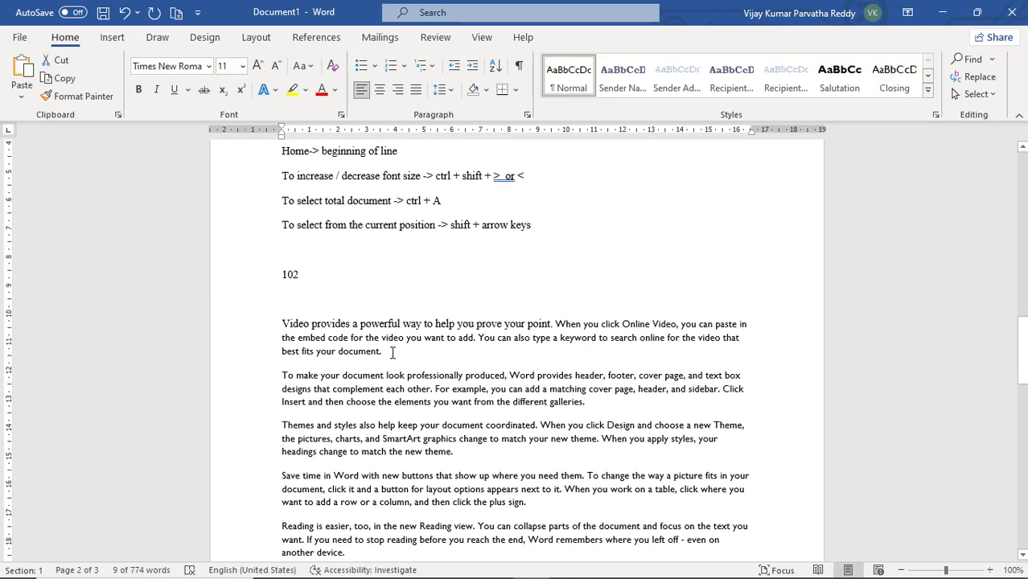
left_click_drag(393, 353, 286, 304)
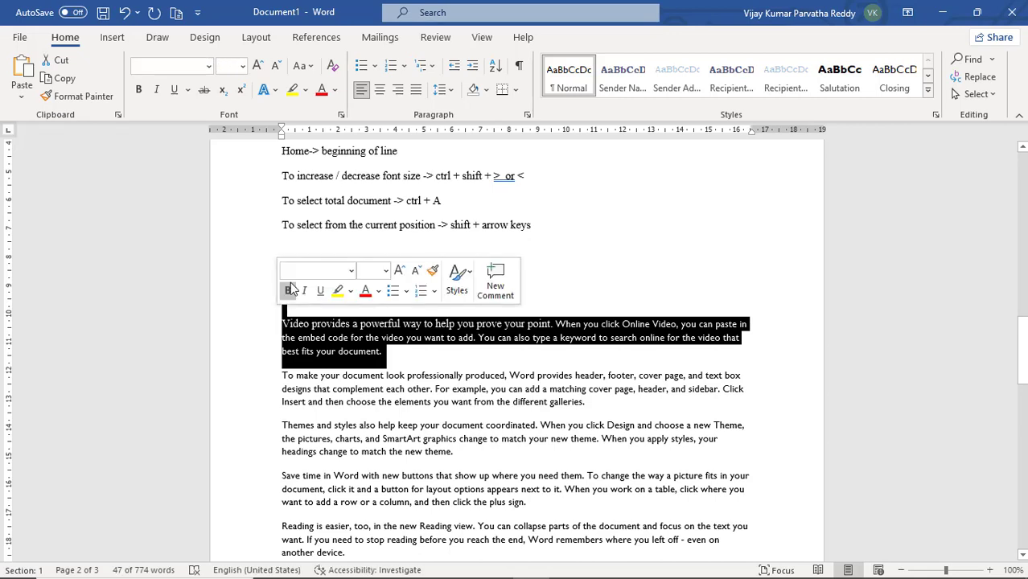
left_click(311, 66)
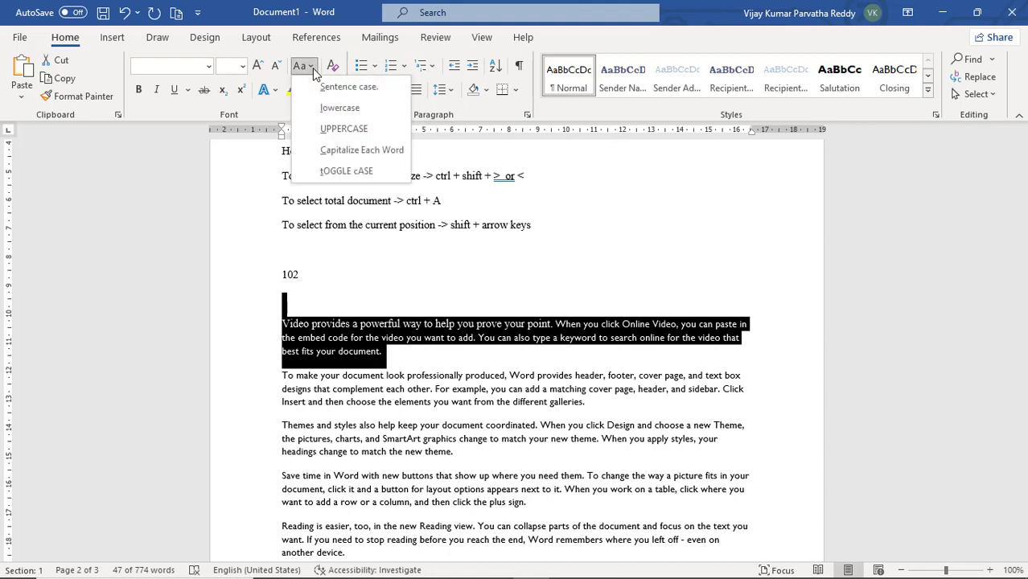
left_click(341, 131)
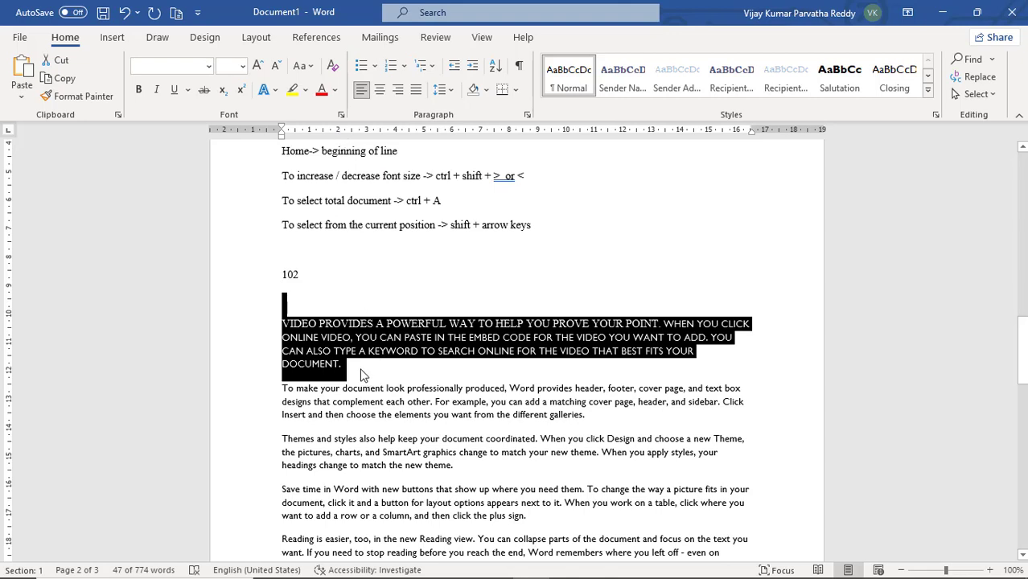
- Convert the "Video provides" paragraph to lowercase, followed by sentence case
left_click(310, 67)
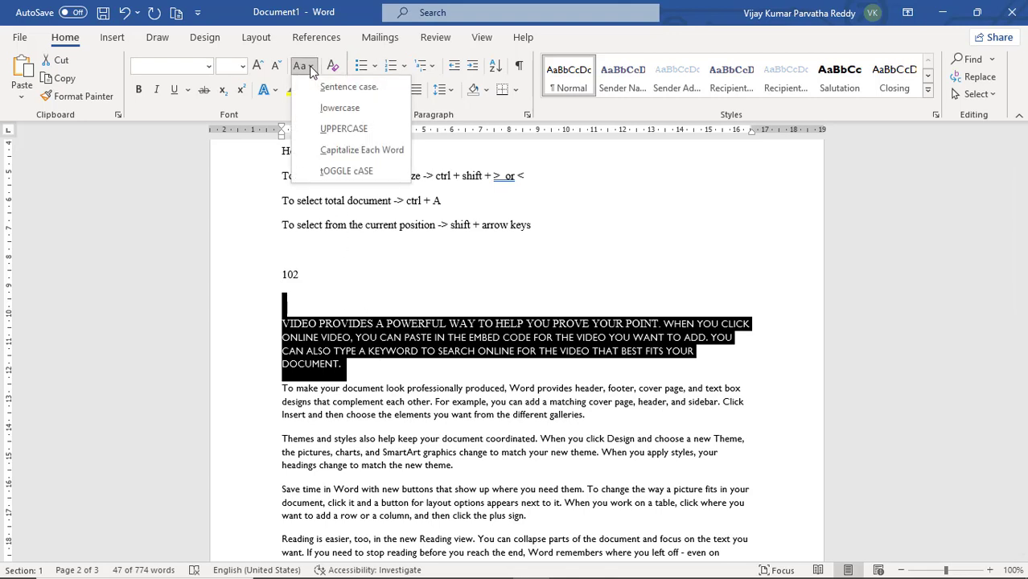
left_click(339, 109)
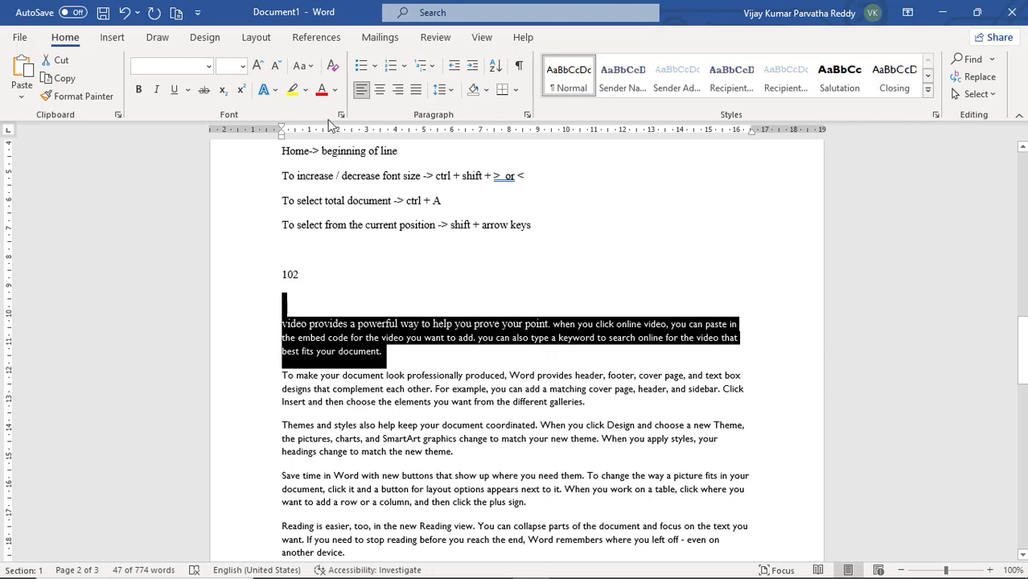
left_click(311, 67)
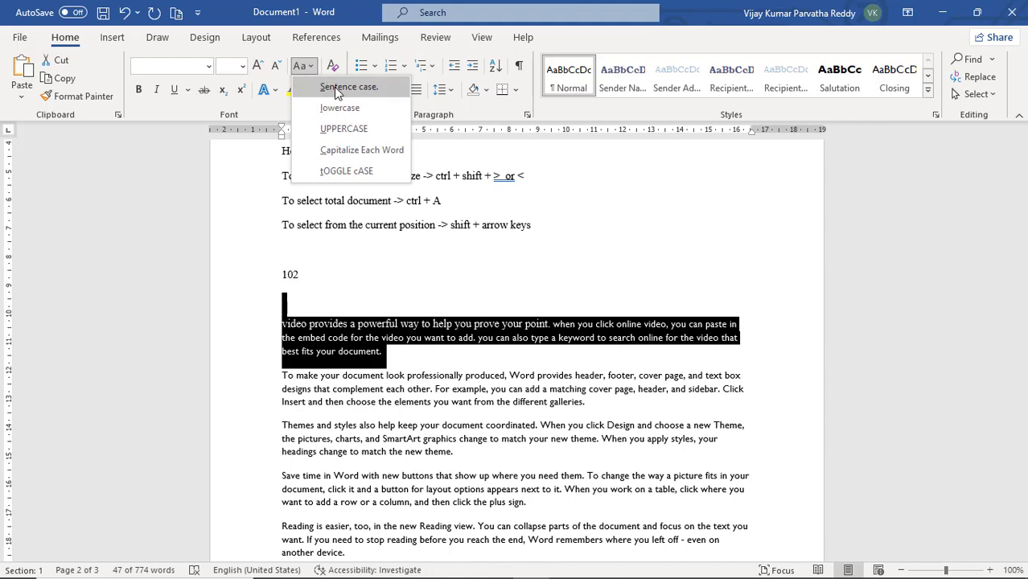
left_click(335, 89)
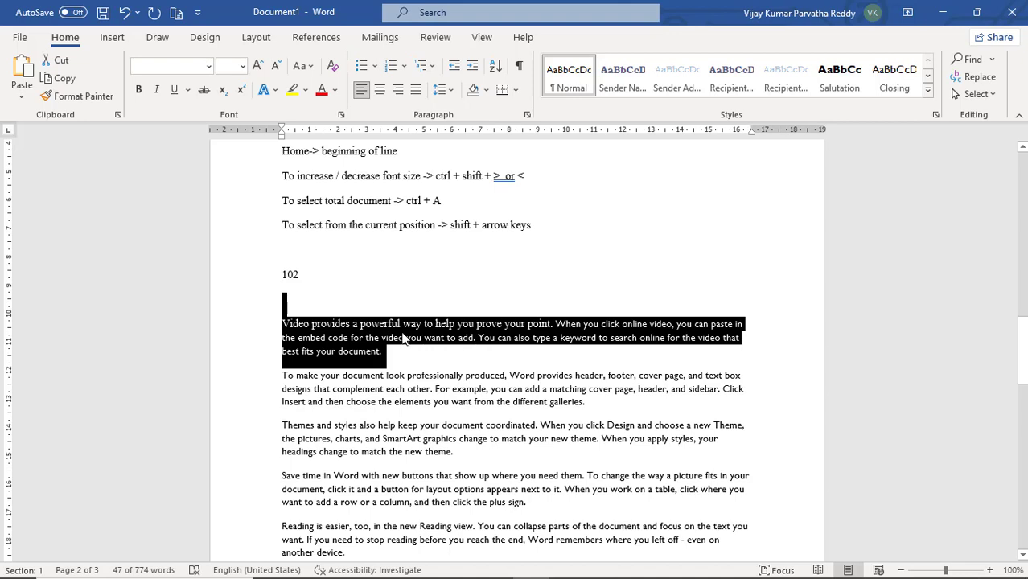
- Change the "Video provides" paragraph's case to Capitalize Each Word and deselect it
left_click(311, 67)
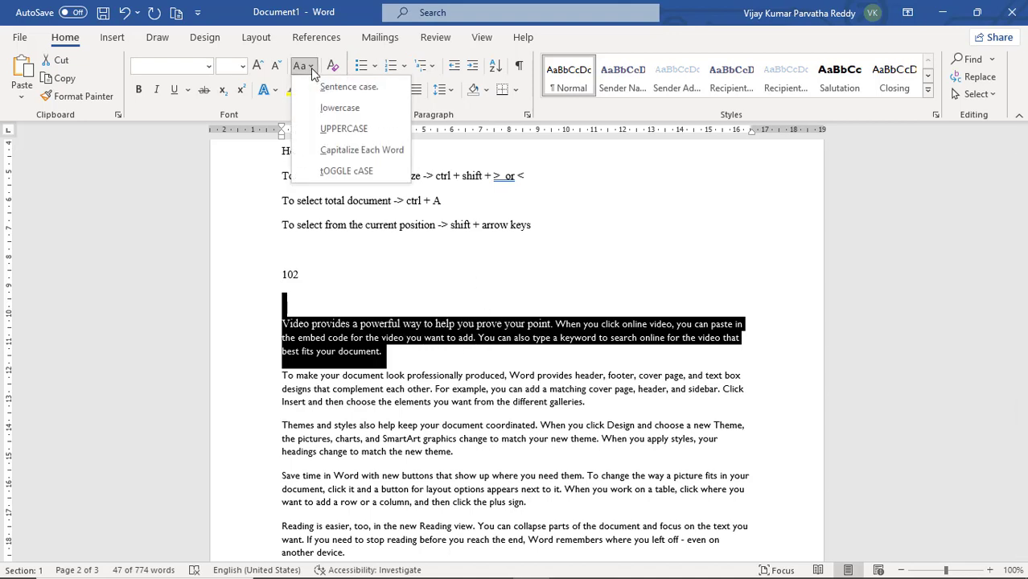
left_click(342, 153)
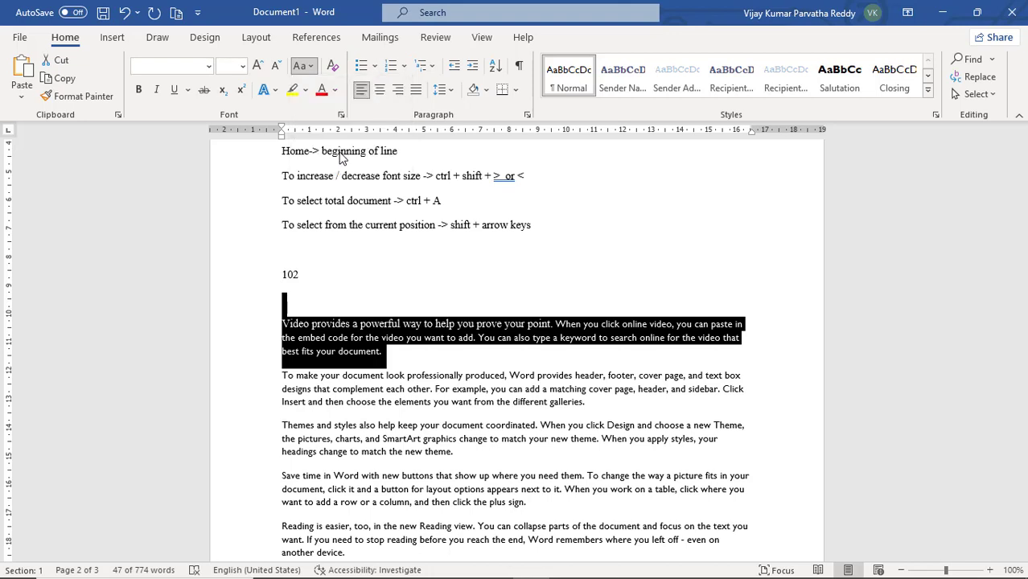
left_click(370, 326)
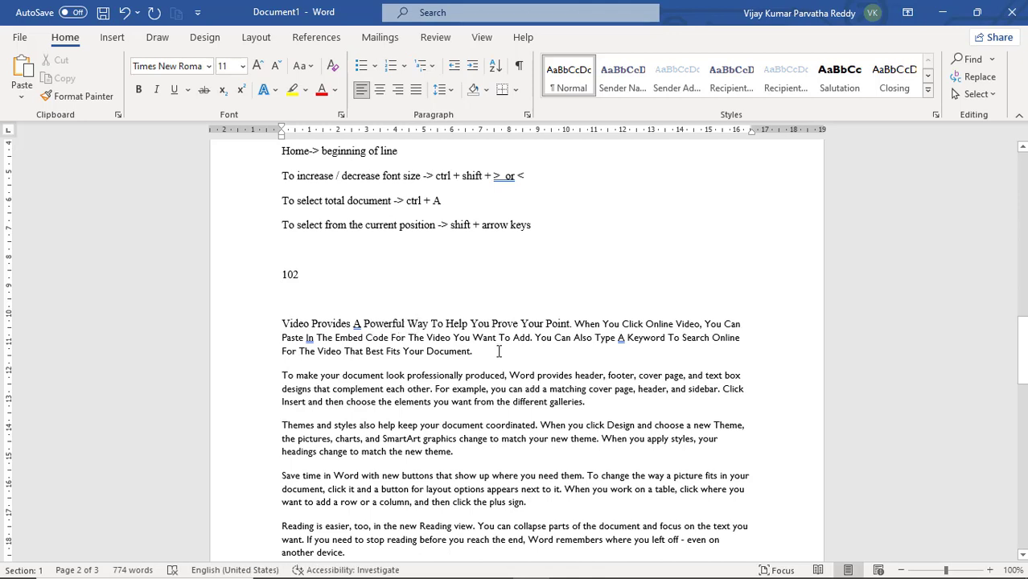
- Reselect the "Video provides" paragraph, try sentence case on it twice, and convert it to lowercase
left_click_drag(450, 352, 271, 317)
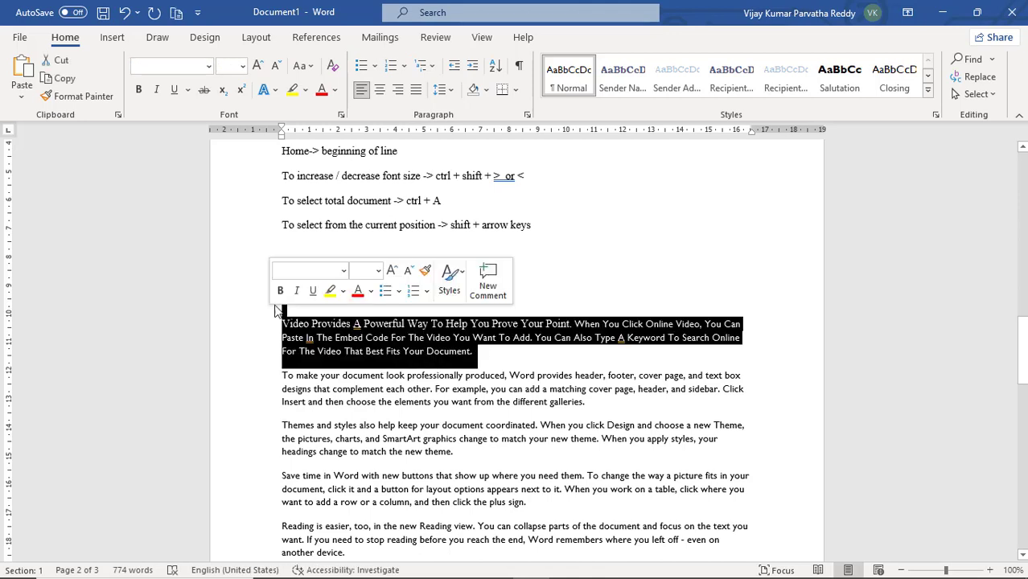
left_click(309, 69)
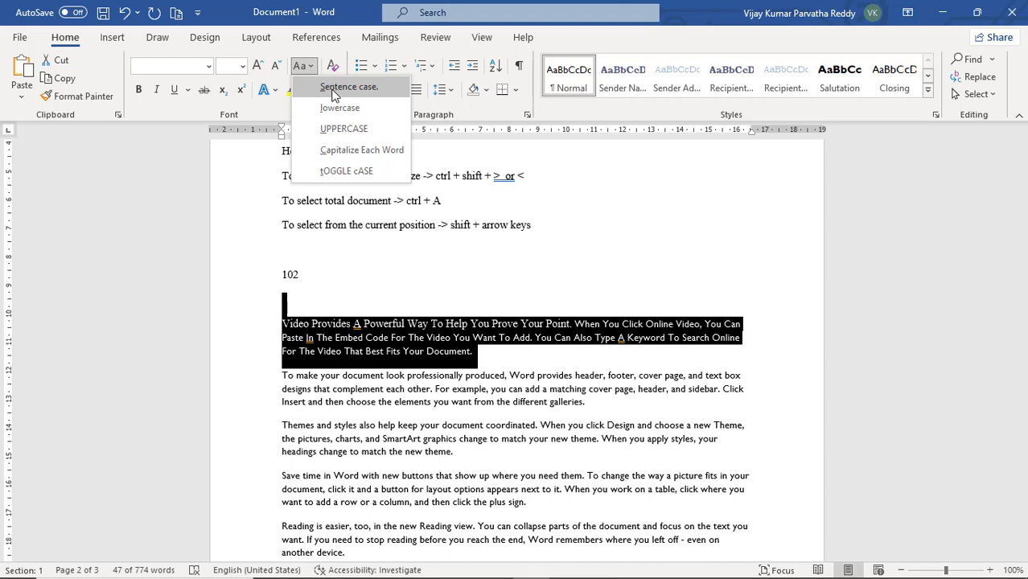
left_click(334, 94)
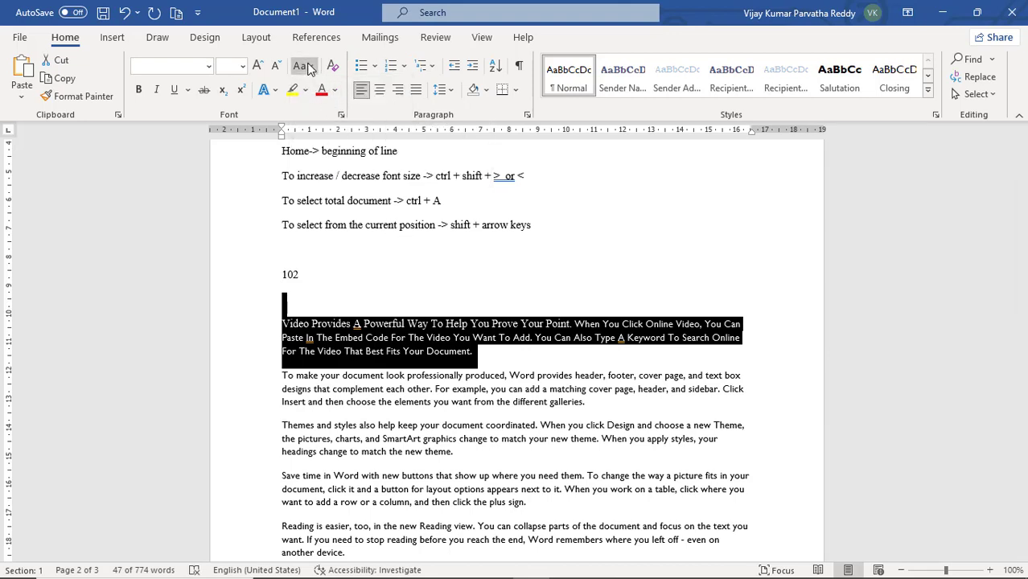
left_click(300, 67)
left_click(322, 94)
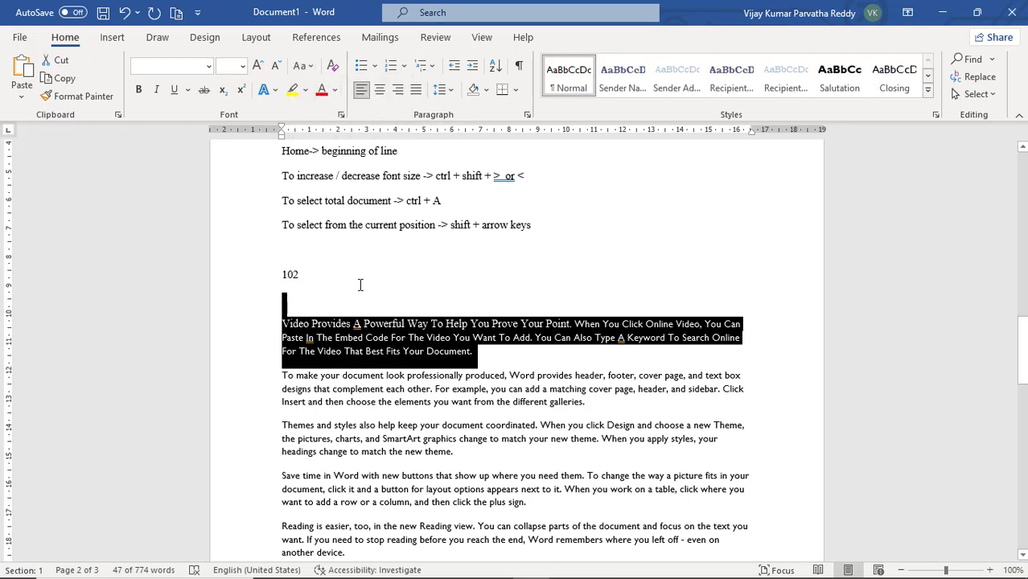
left_click(301, 67)
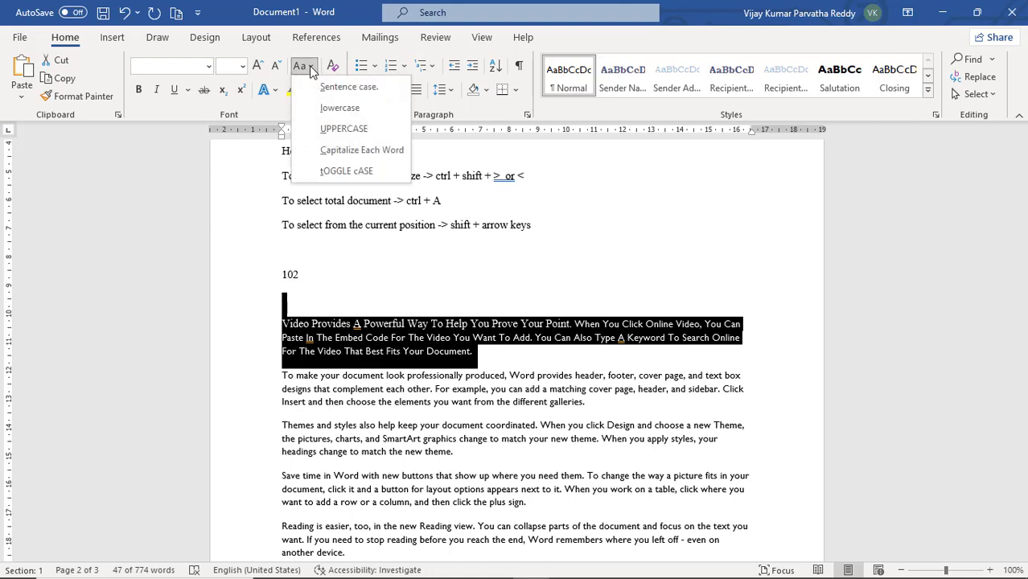
left_click(338, 107)
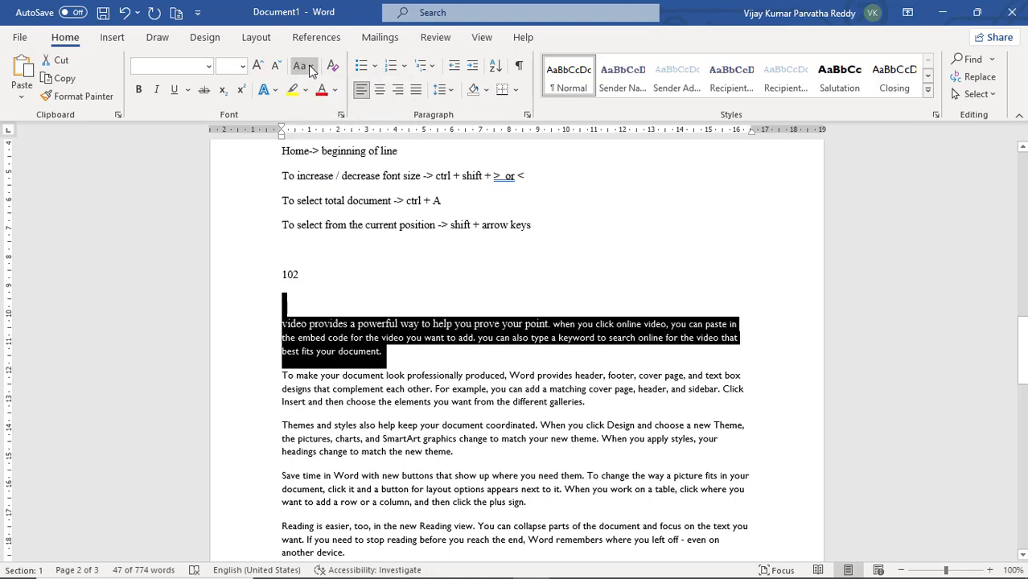
- Set the "Video provides" paragraph to sentence case, followed by Capitalize Each Word
left_click(302, 68)
left_click(324, 85)
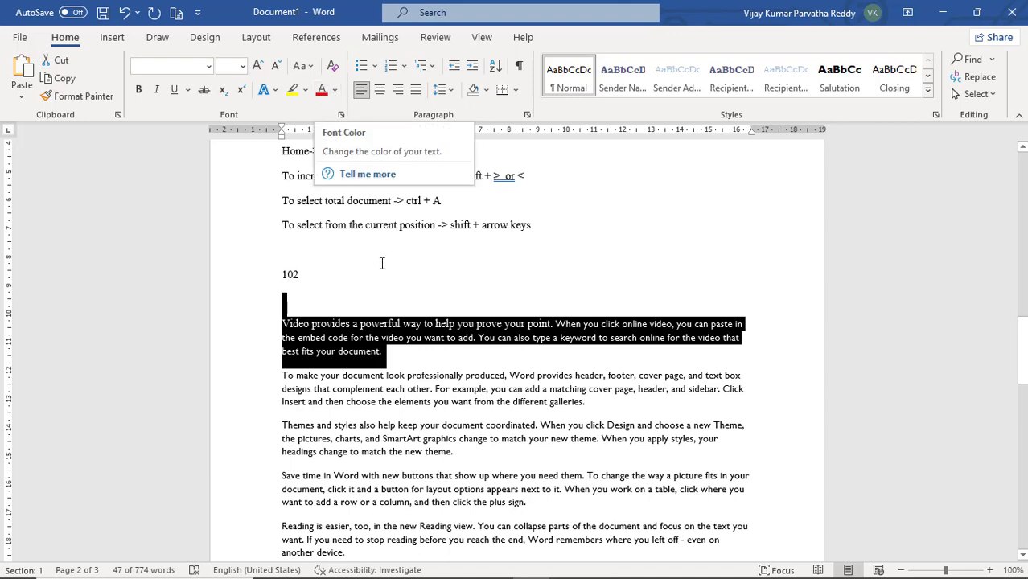
left_click(305, 66)
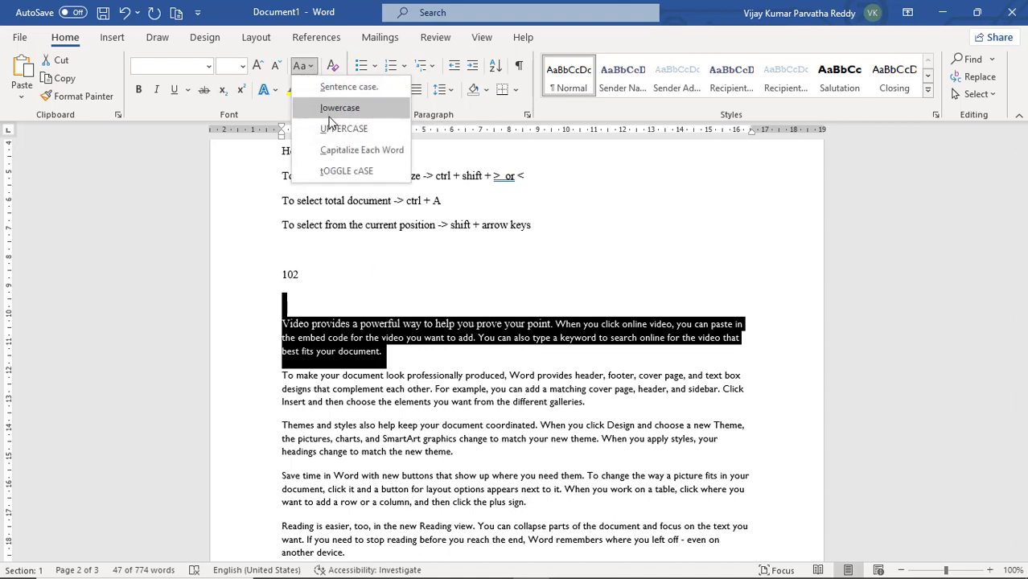
left_click(338, 152)
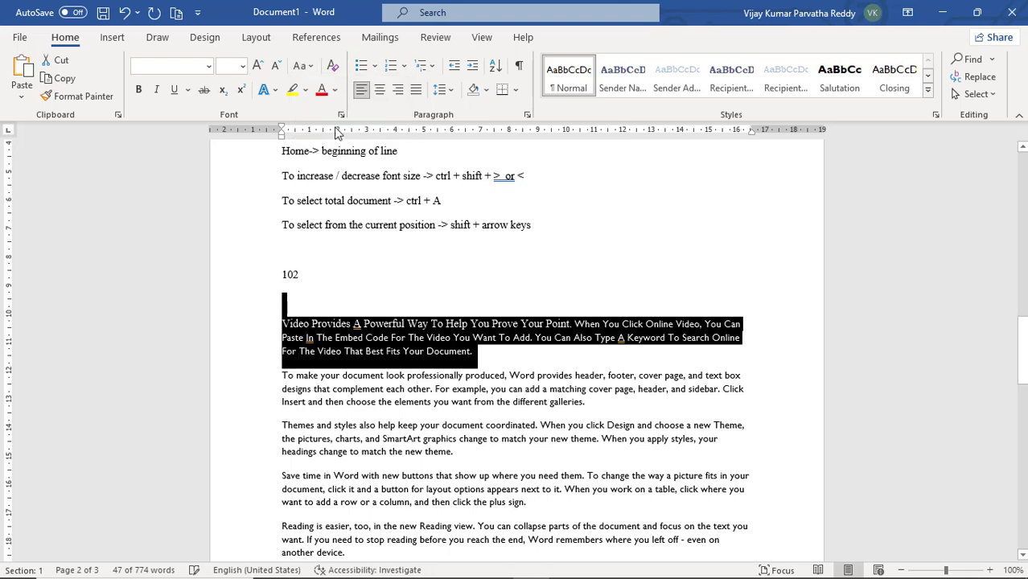
- Convert the "Video provides" paragraph to lowercase, set it back to sentence case, and deselect it
left_click(309, 68)
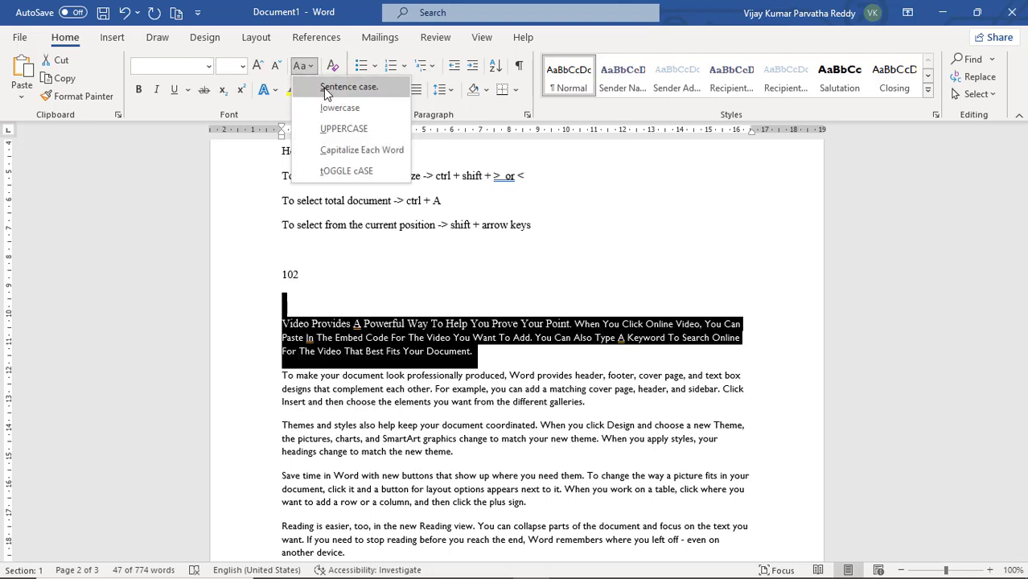
left_click(316, 74)
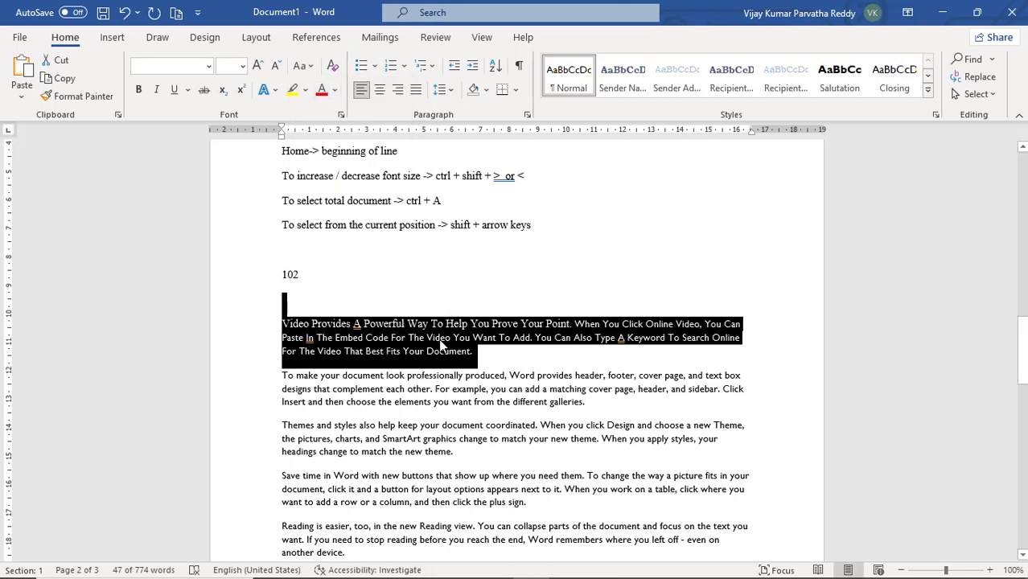
left_click(309, 71)
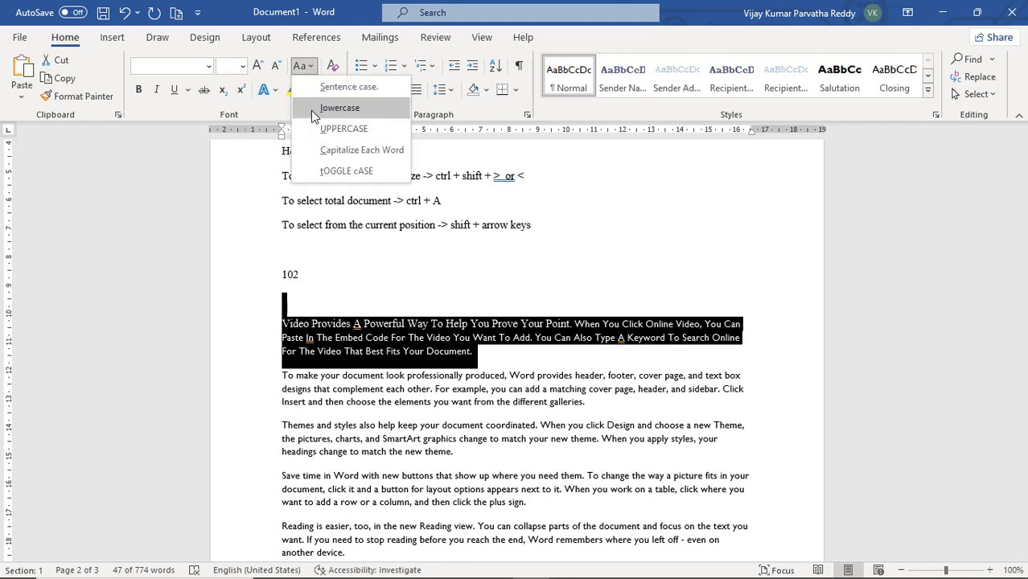
left_click(312, 113)
left_click(311, 68)
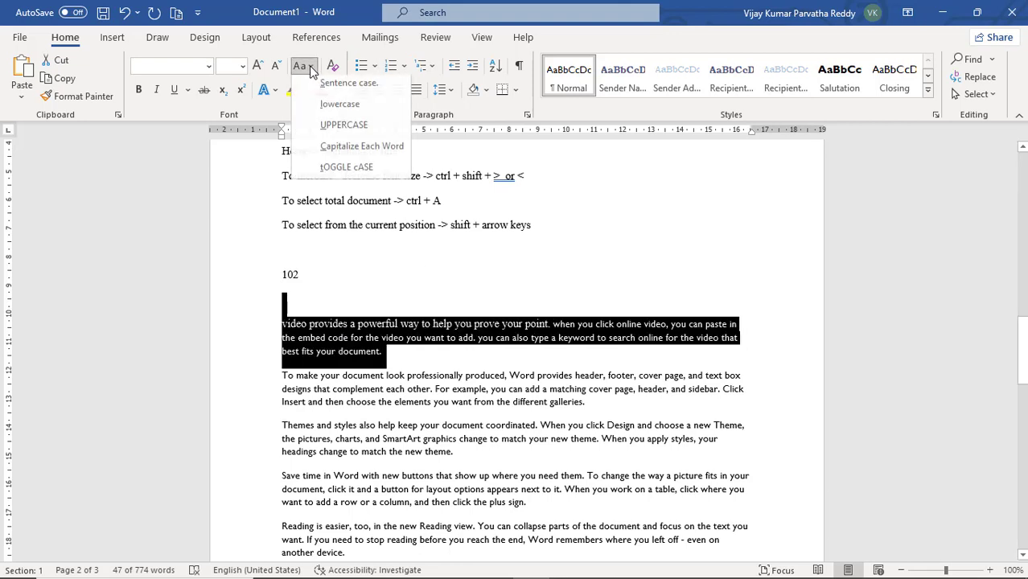
left_click(322, 87)
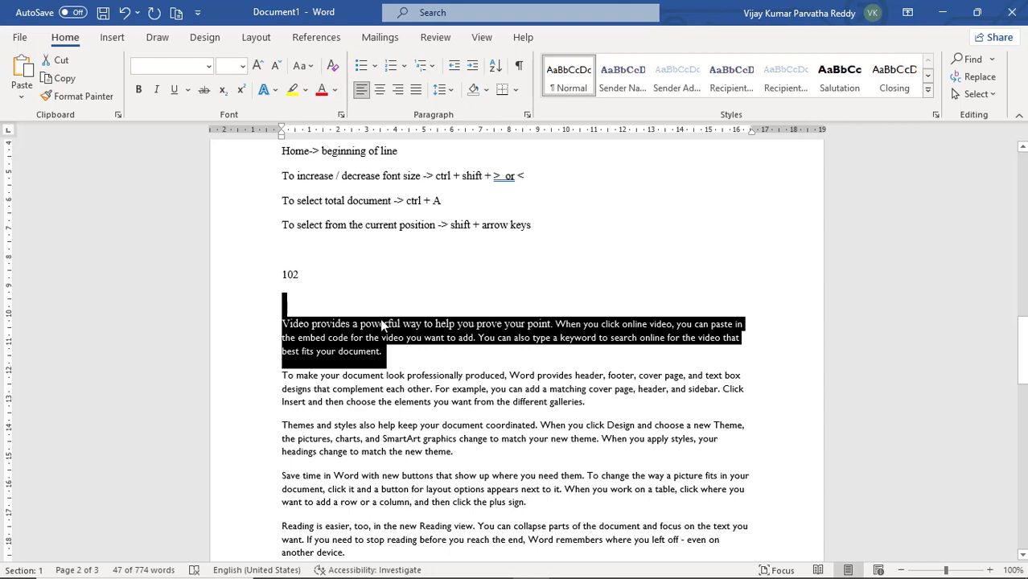
left_click(400, 355)
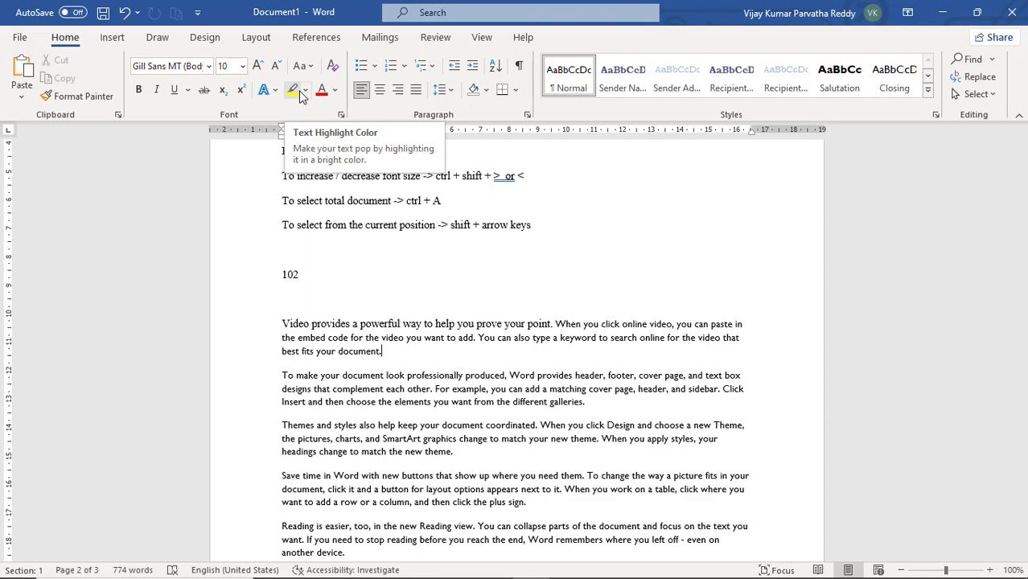
- Highlight the "Ctrl + home -> goto beginning of the document" line in yellow
scroll(407, 256, "up", 4)
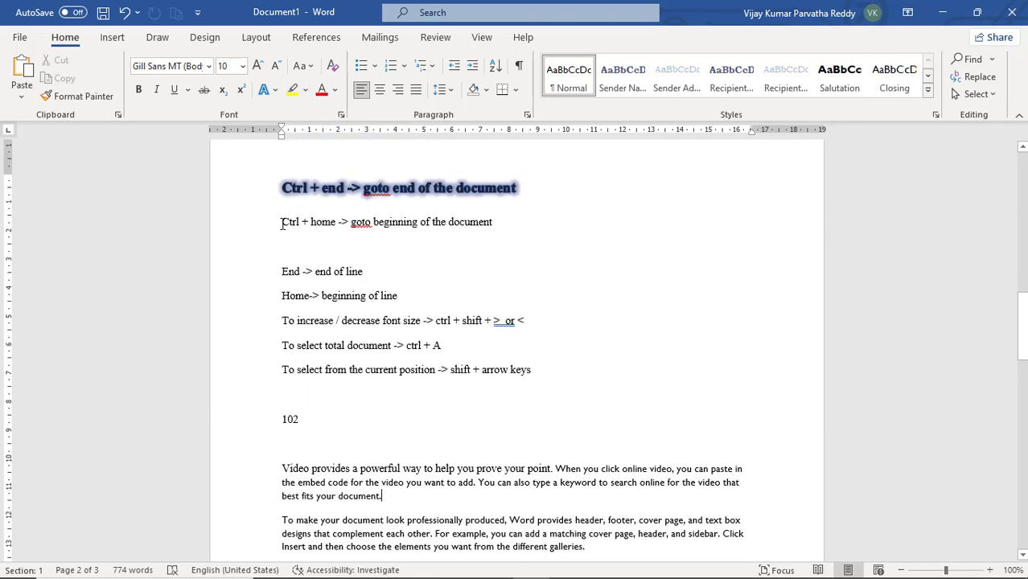
left_click_drag(282, 225, 489, 231)
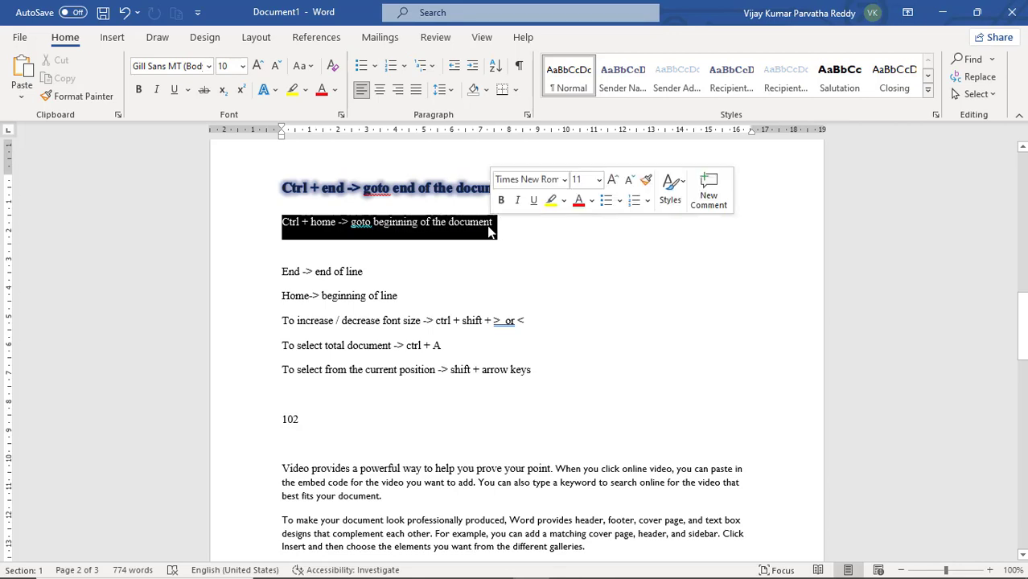
left_click(292, 93)
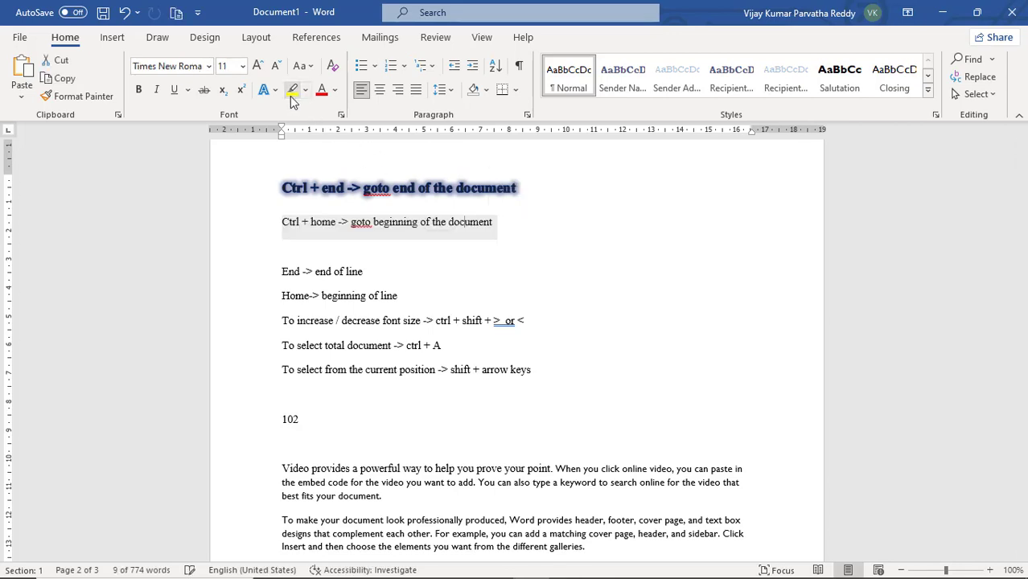
left_click(292, 95)
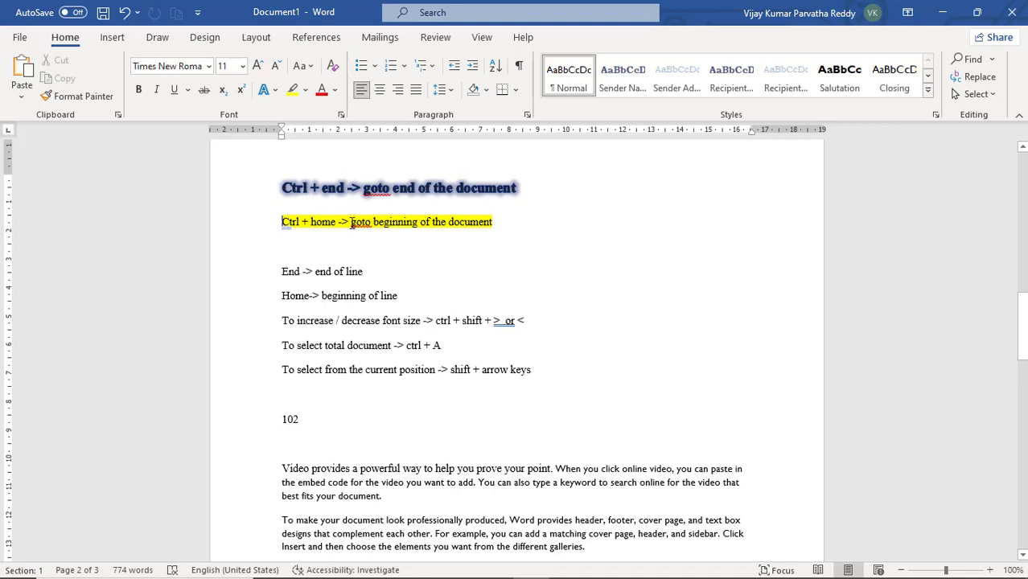
- Change the highlight of the "Ctrl + home -> goto beginning of the document" line to black and deselect it
left_click_drag(282, 223, 501, 237)
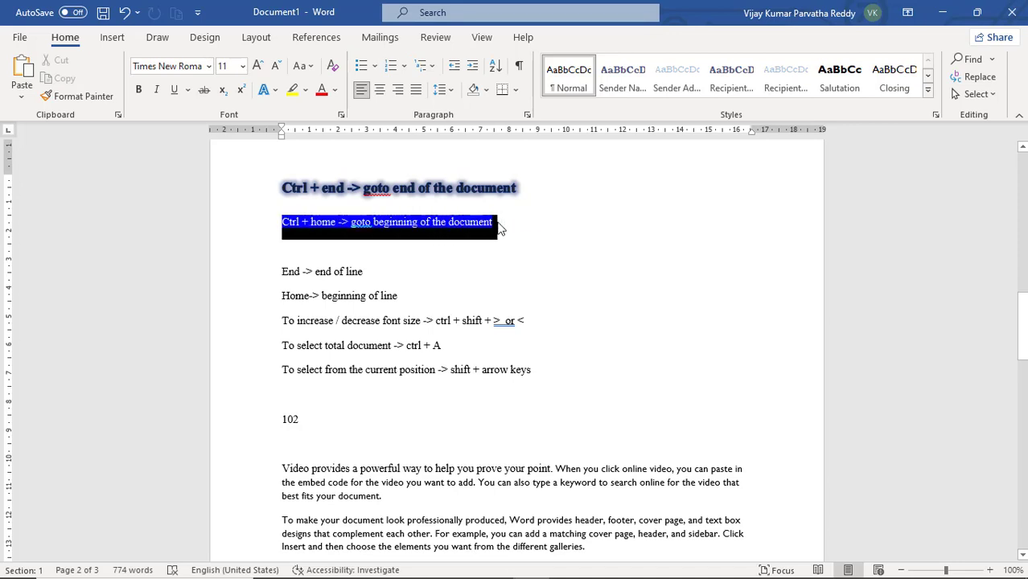
left_click(305, 90)
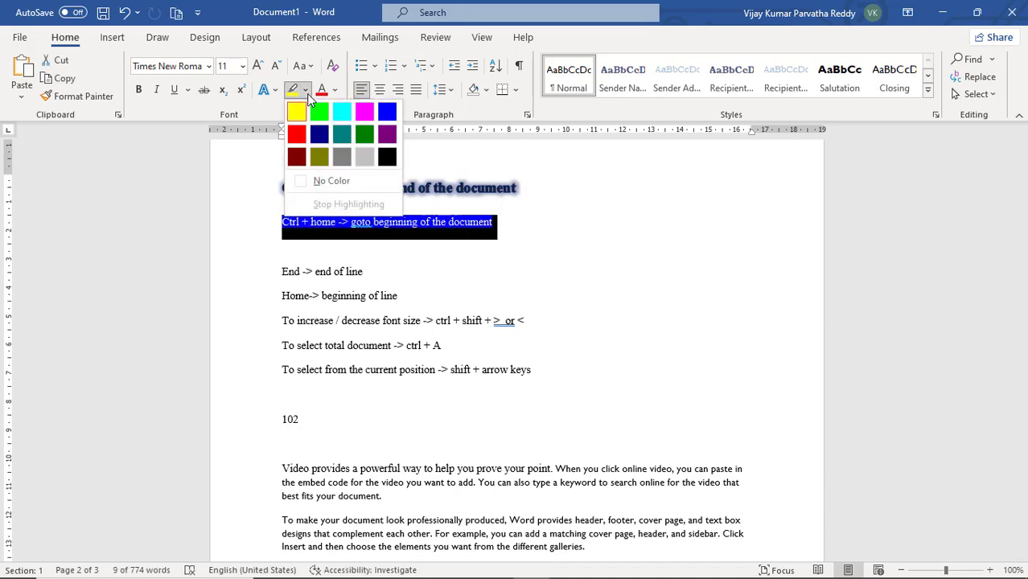
left_click(387, 163)
left_click(504, 222)
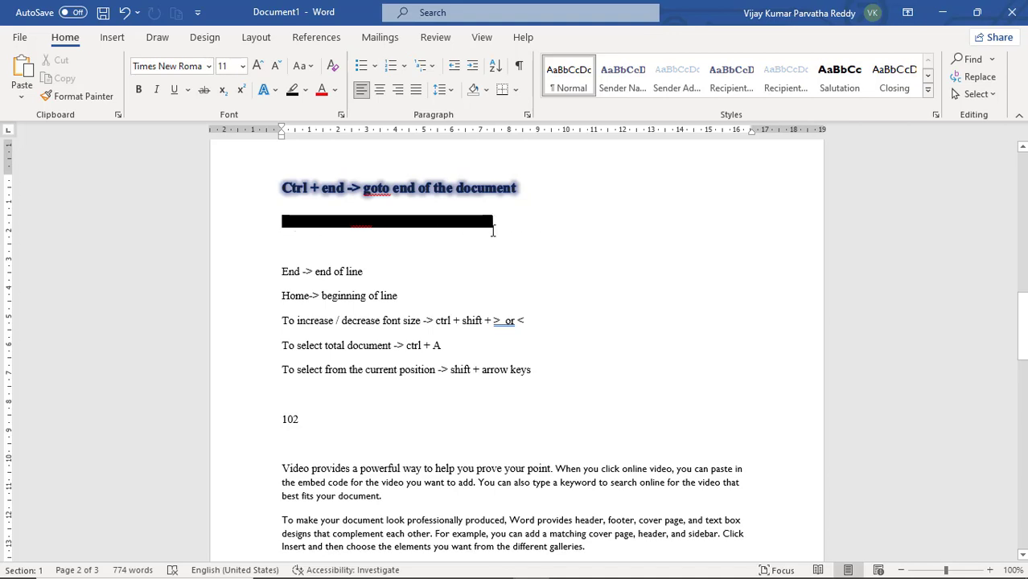
- Reselect the black-highlighted "Ctrl + home" line and open the font color choices for it
left_click_drag(486, 227, 283, 223)
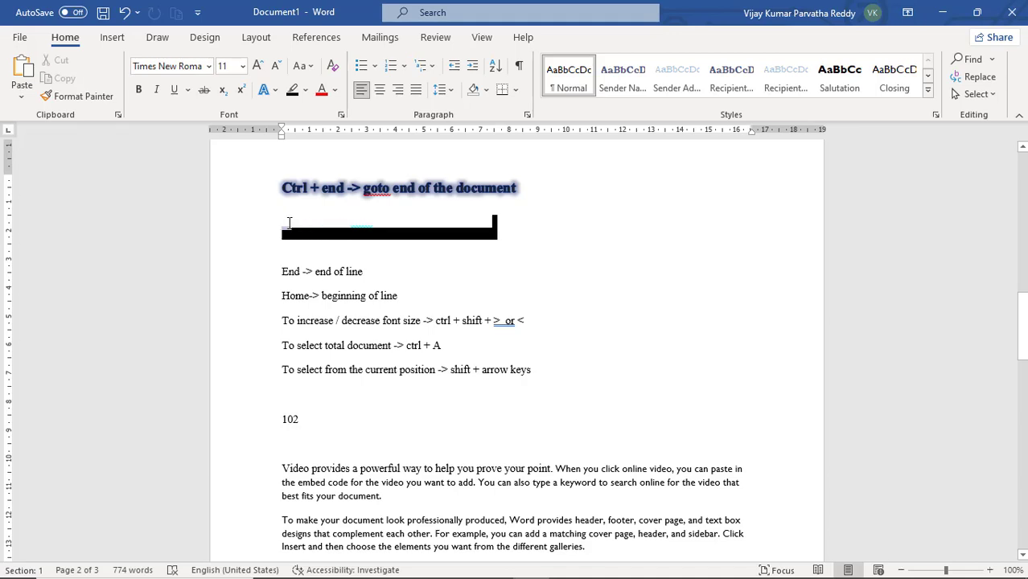
left_click(336, 91)
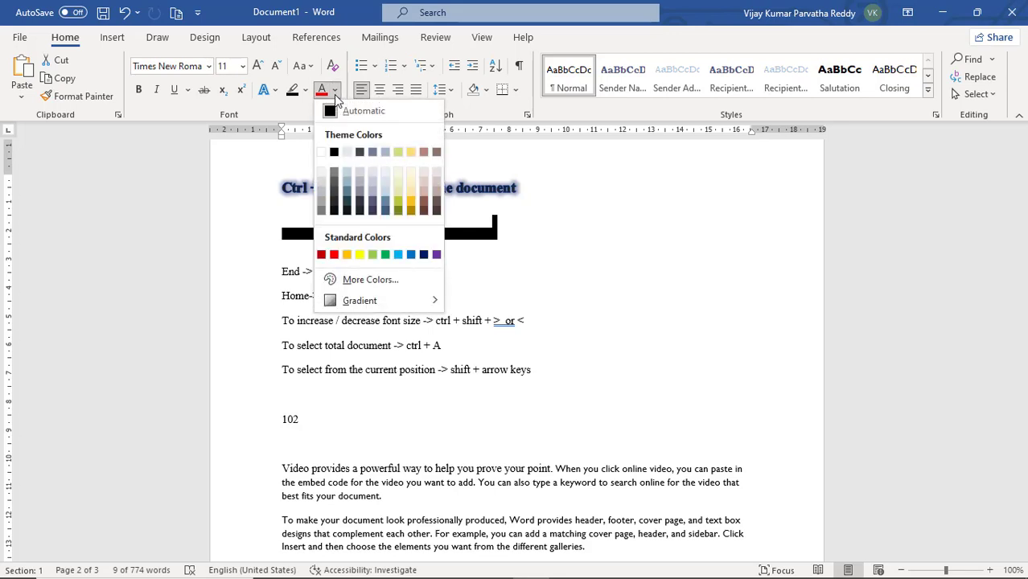
- Set the font color of the "Ctrl + home" line to white
left_click(332, 152)
left_click(487, 249)
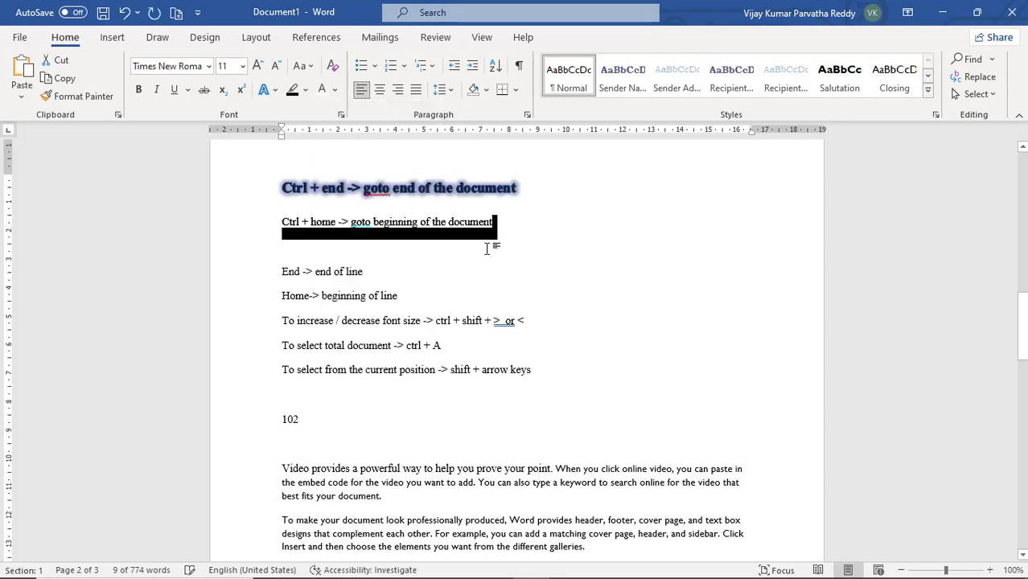
left_click(425, 272)
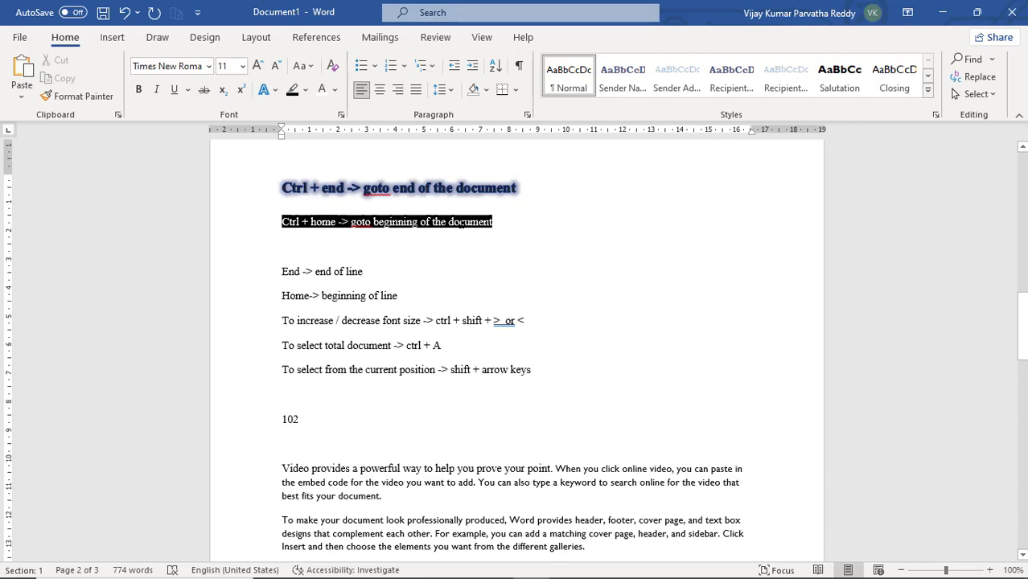
- Remove the black highlight from the "Ctrl + home" line by setting its highlight to No Color
left_click_drag(463, 223, 282, 229)
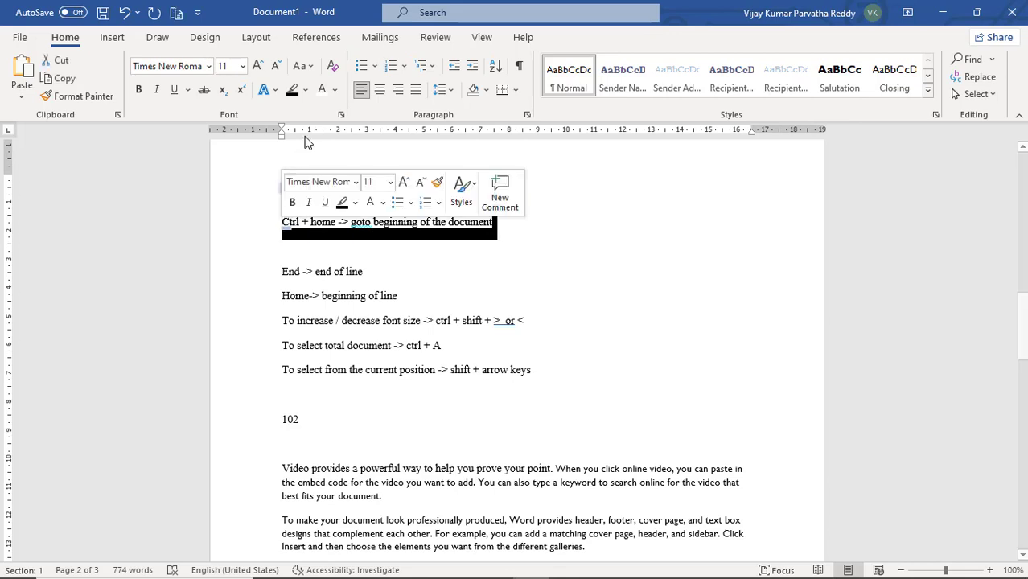
left_click(305, 89)
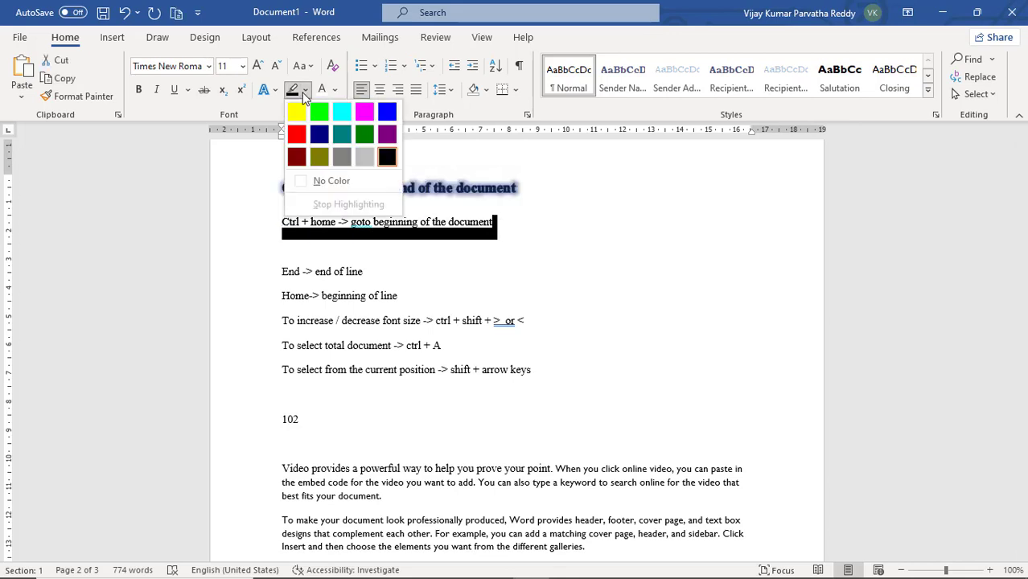
left_click(330, 181)
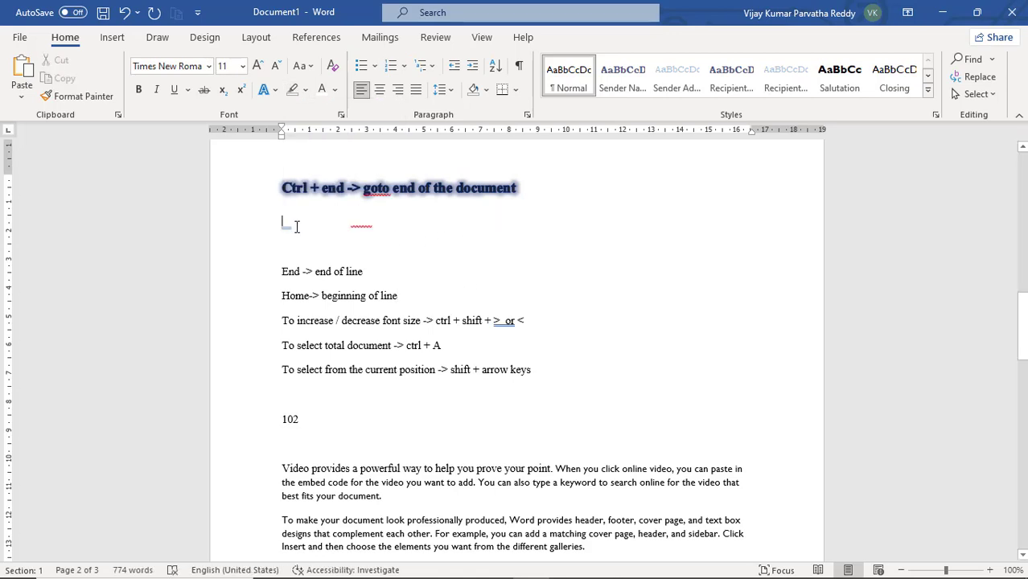
- Set the font color of the "Ctrl + home -> goto beginning of the document" line to the black theme color
left_click_drag(294, 223, 547, 227)
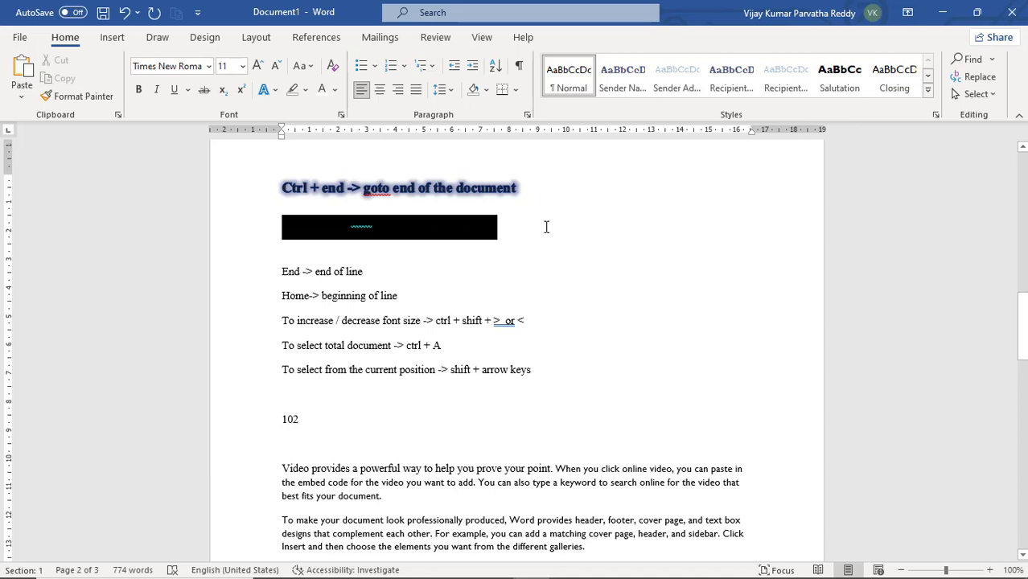
left_click(335, 89)
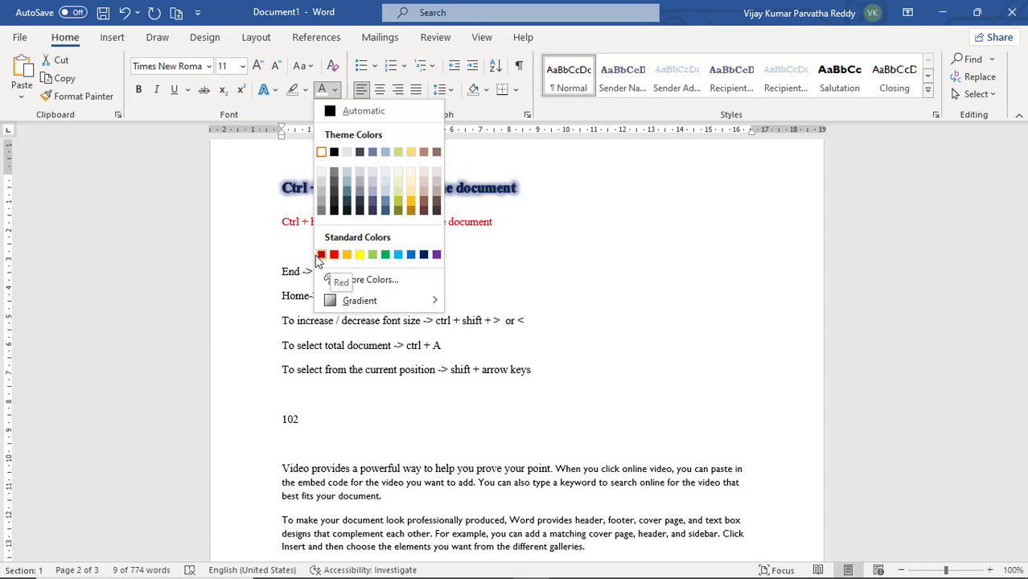
left_click(334, 152)
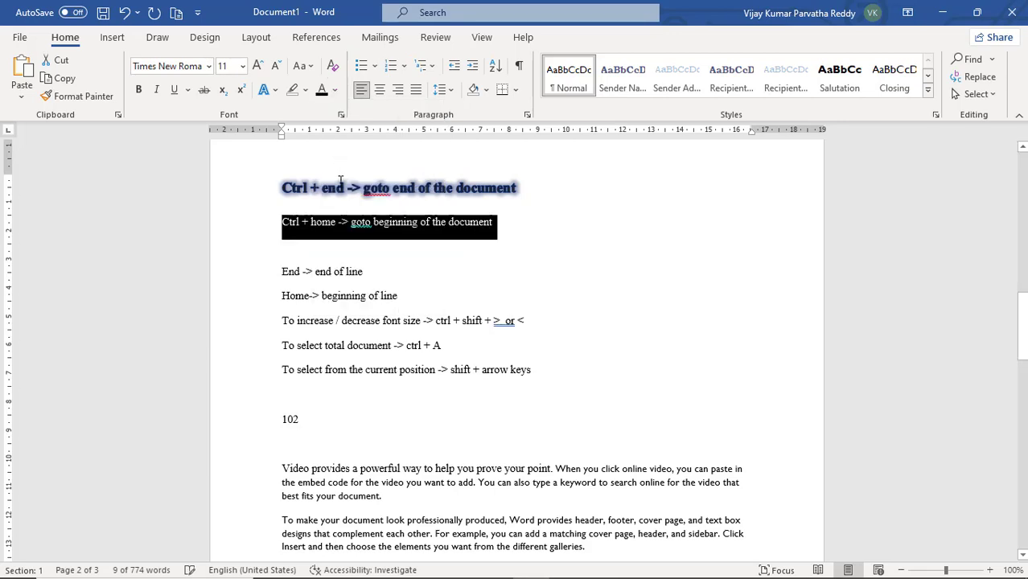
left_click(501, 250)
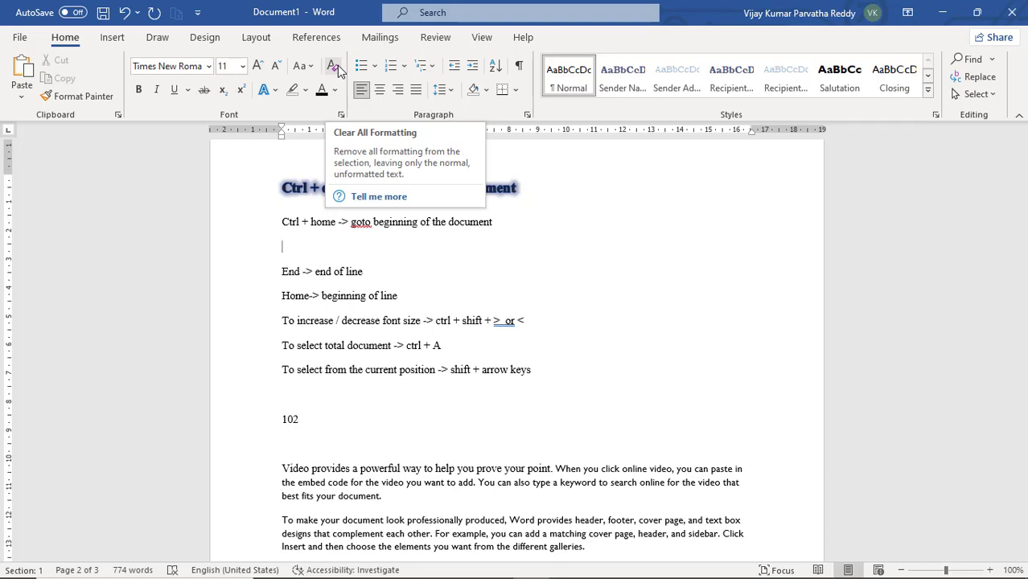
- Clear all formatting from the "Ctrl + end -> goto end of the document" line
triple_click(533, 189)
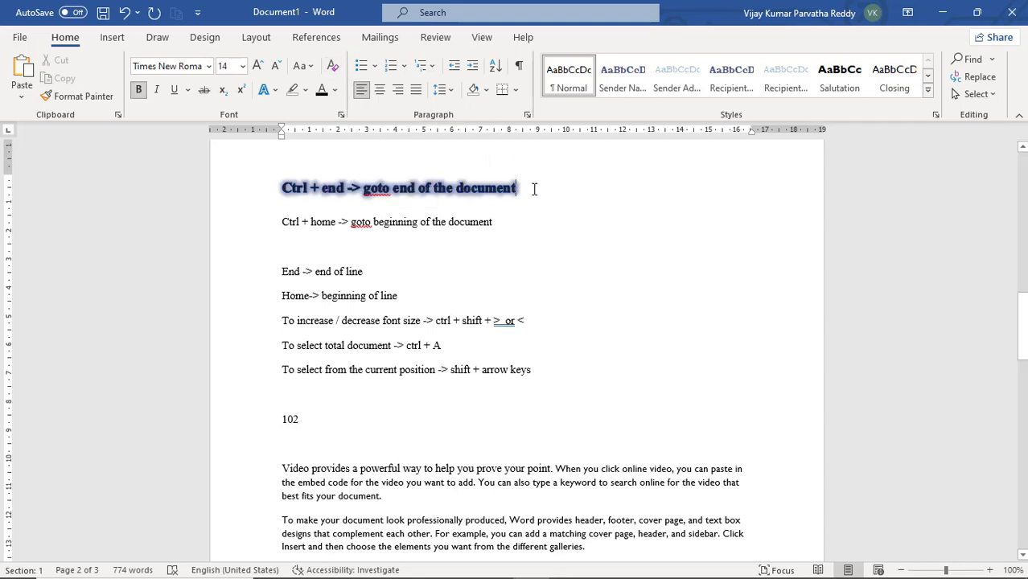
left_click_drag(533, 190, 275, 177)
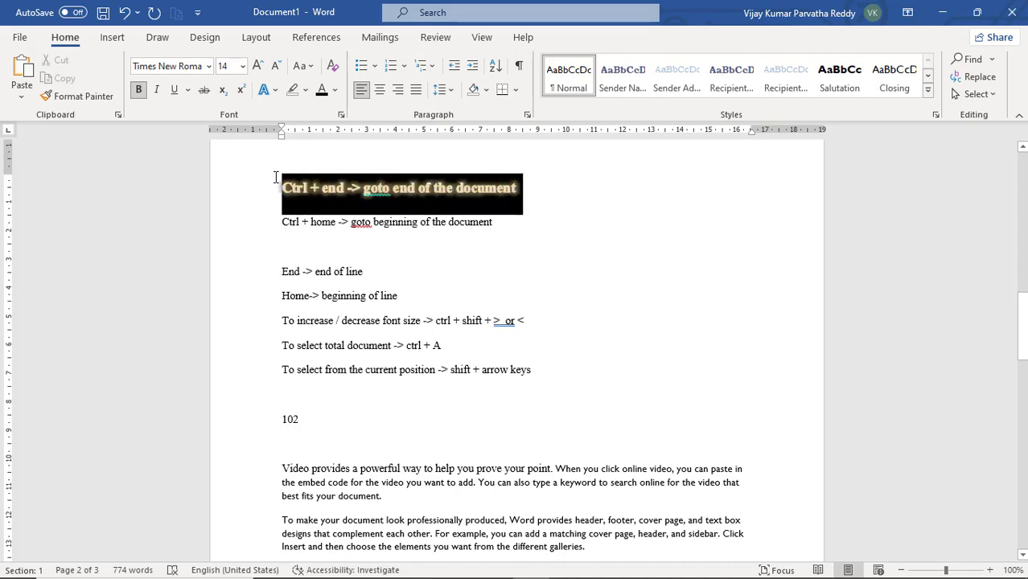
left_click(336, 70)
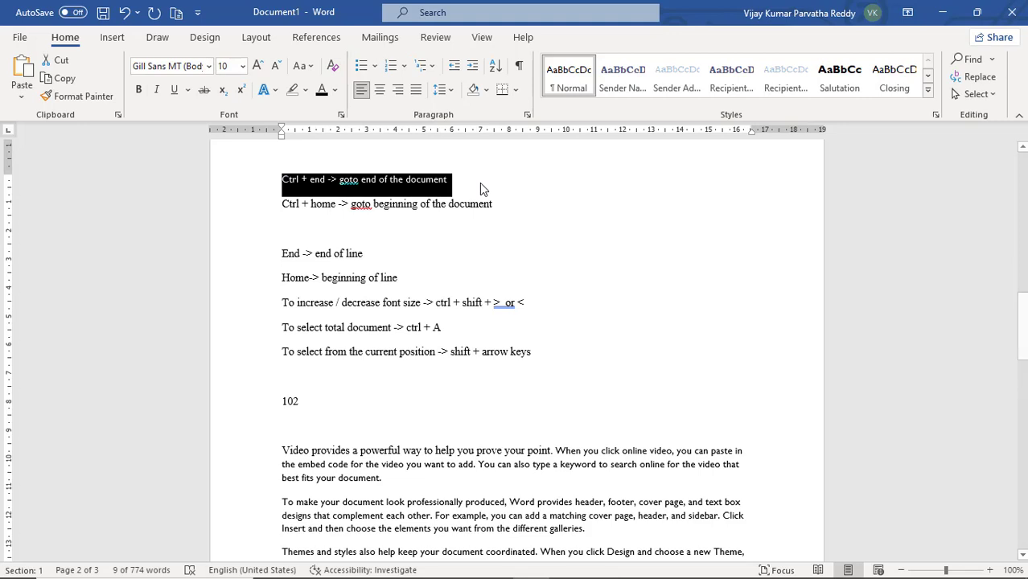
- Make the "Ctrl + end" line bold and highlight it in yellow
key("ctrl+b")
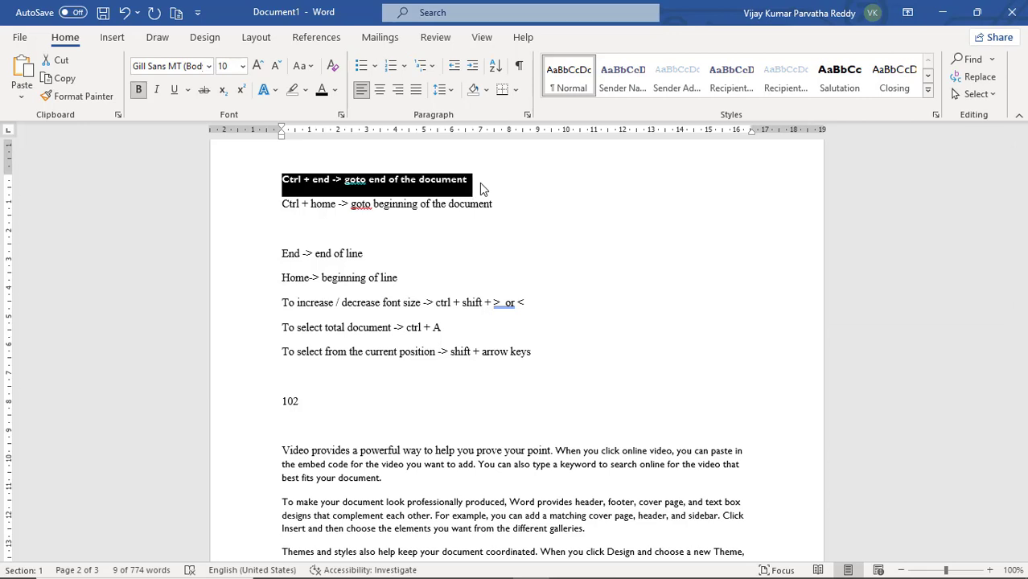
left_click(305, 90)
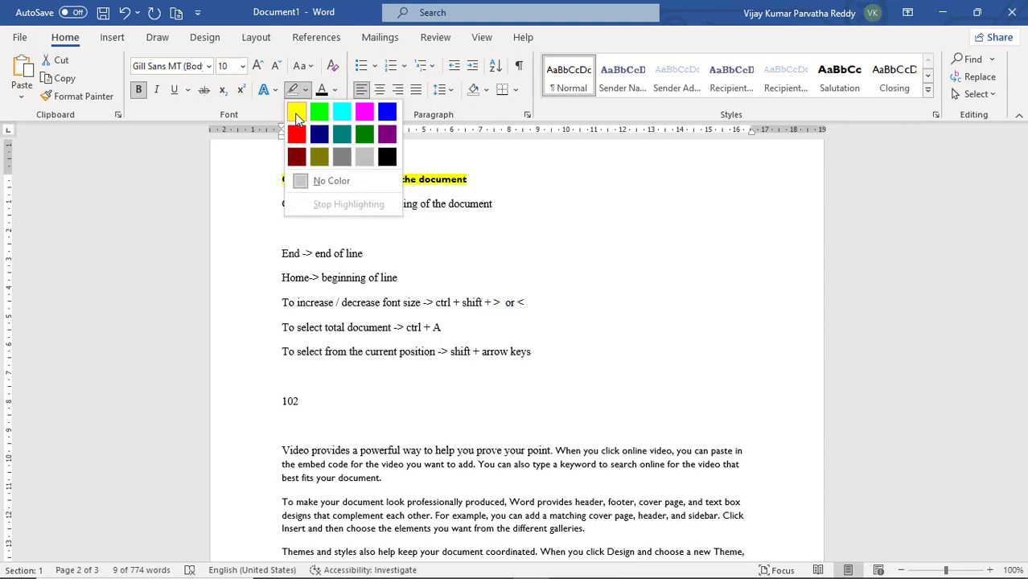
left_click(296, 115)
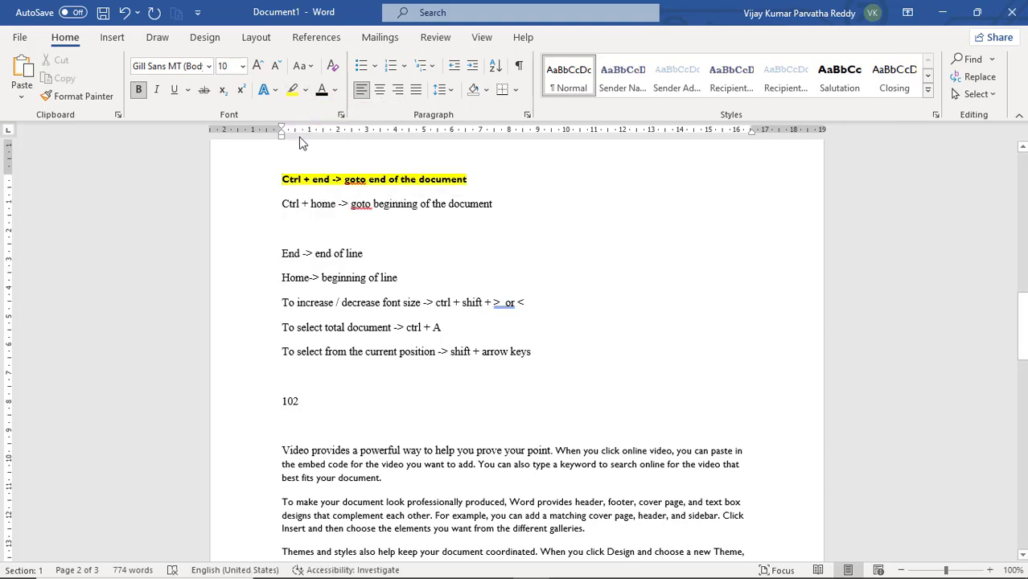
- Clear all formatting from the yellow-highlighted "Ctrl + end" line
left_click_drag(283, 180, 473, 180)
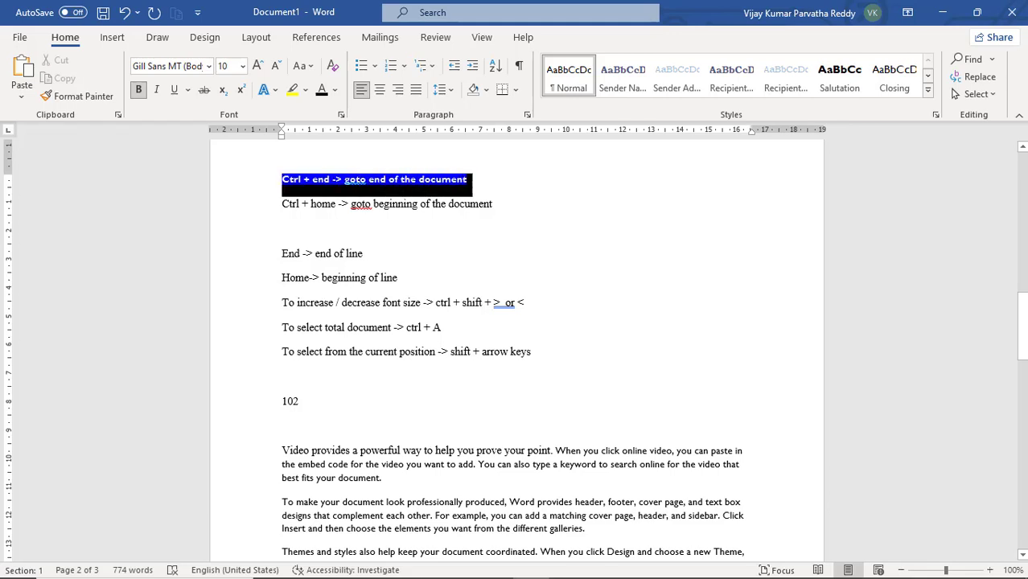
left_click(332, 69)
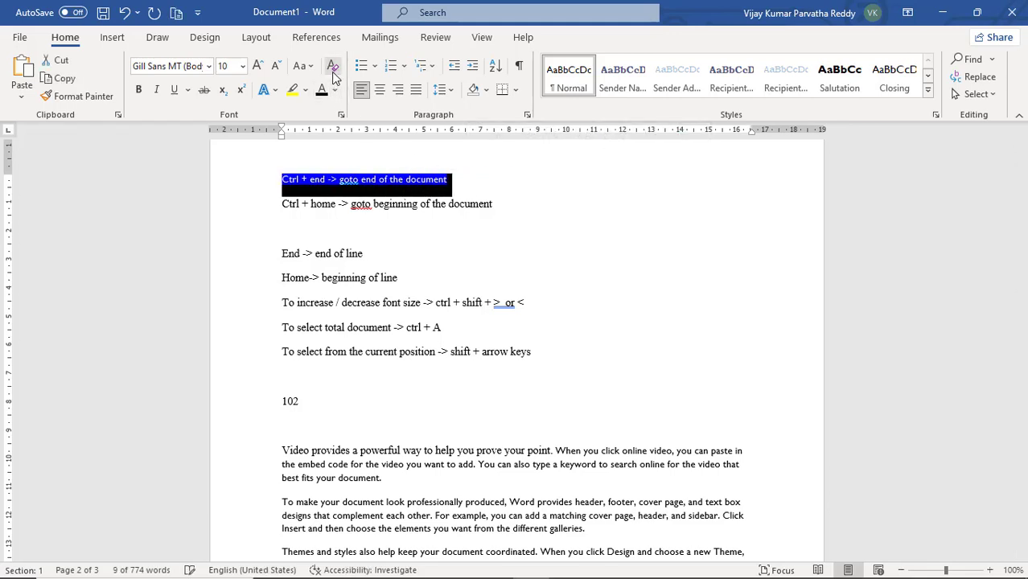
left_click(452, 190)
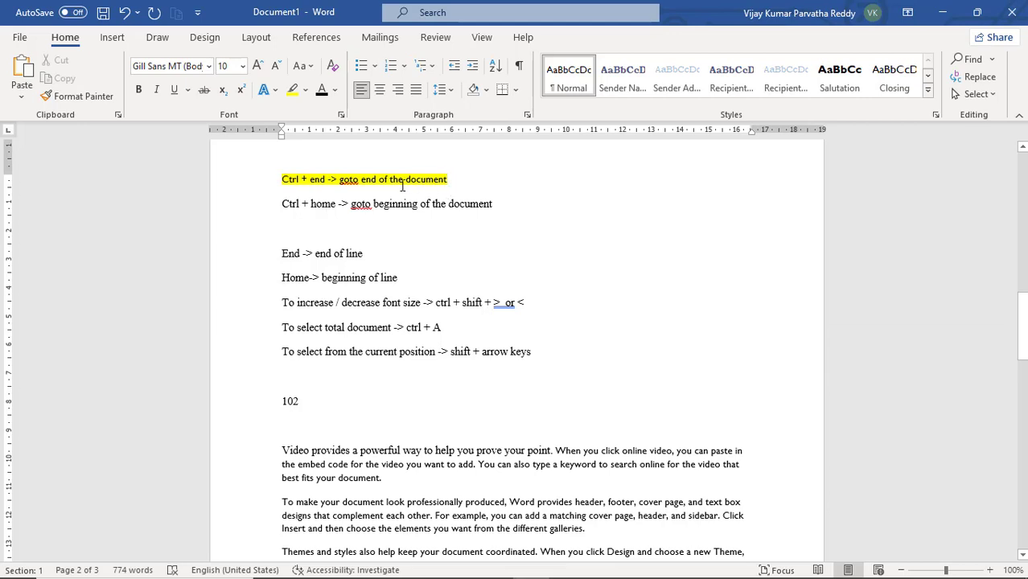
- Remove the yellow highlight from the "Ctrl + end" line by setting its highlight to No Color
left_click_drag(465, 179, 289, 171)
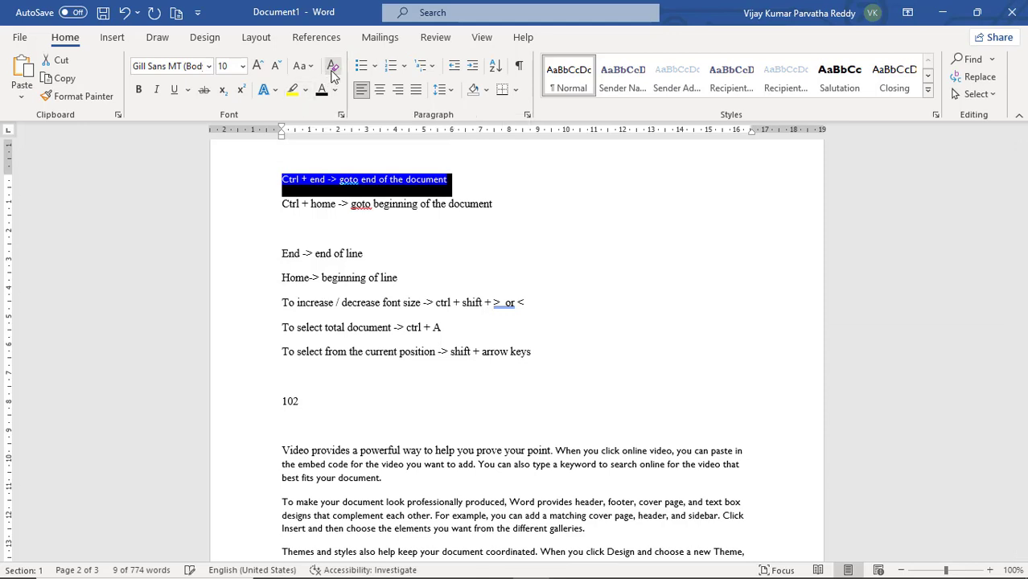
left_click(306, 91)
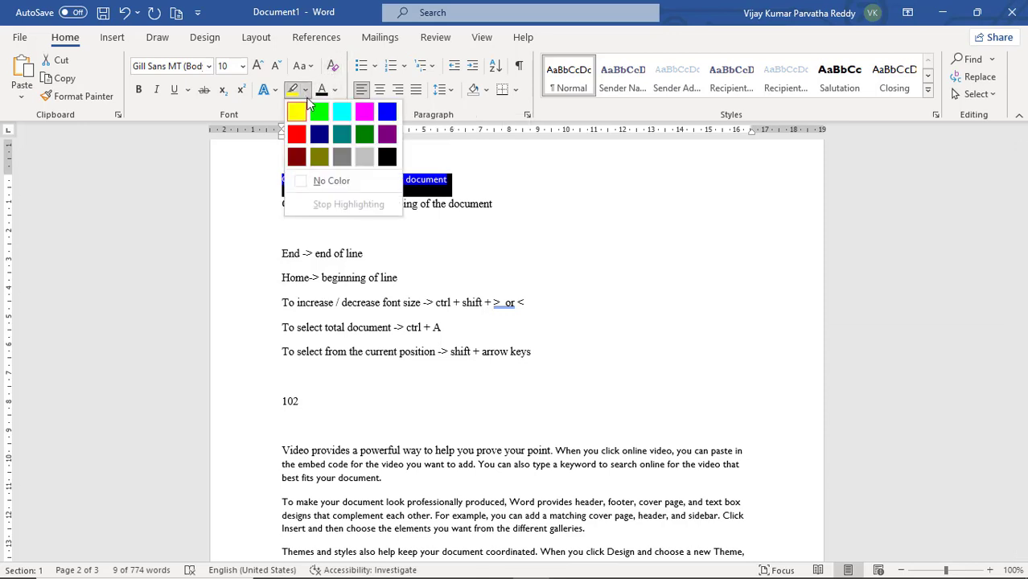
left_click(328, 184)
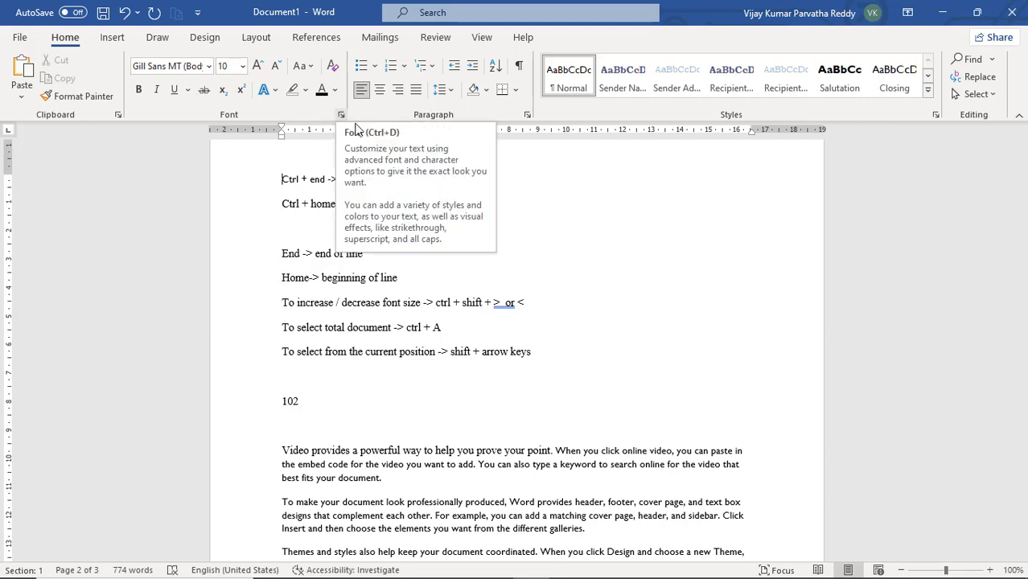
left_click(547, 253)
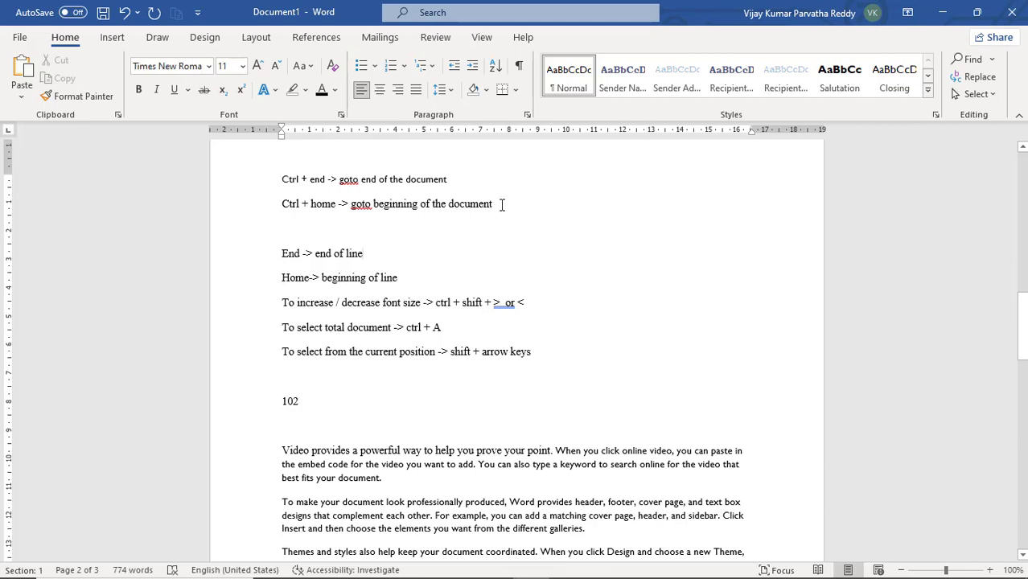
- Open the advanced font settings for the "Ctrl + home" line and enable Double strikethrough
left_click_drag(501, 204, 263, 210)
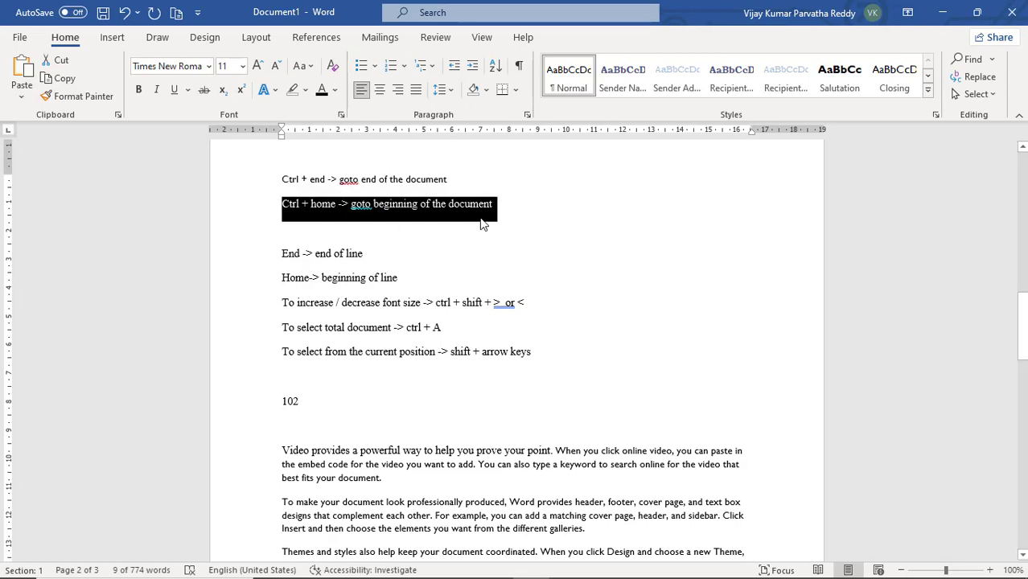
left_click(341, 117)
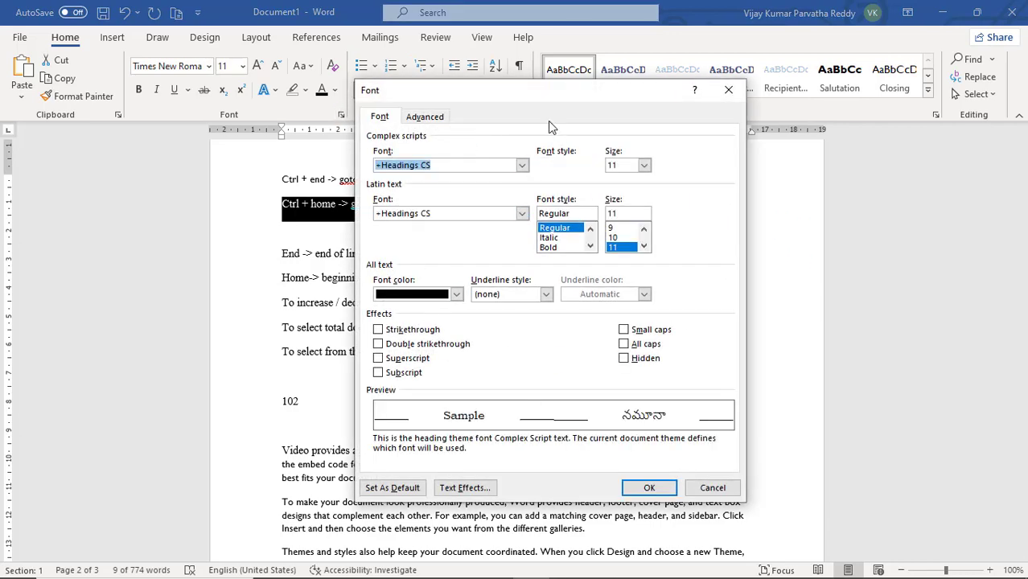
left_click_drag(531, 93, 694, 105)
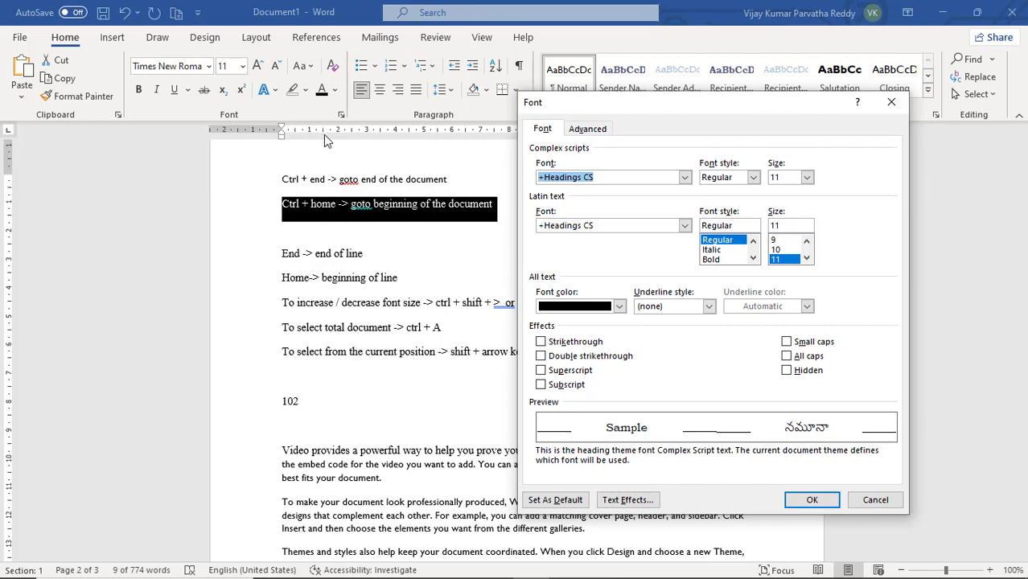
left_click(543, 358)
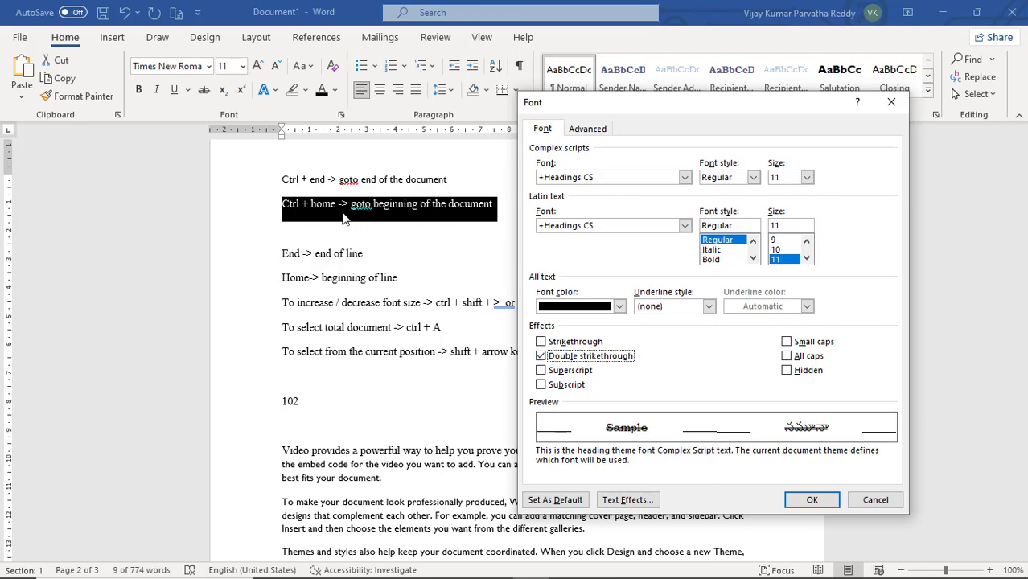
- Choose the thick single-line underline style for the selected line and set the underline color to red
left_click(707, 310)
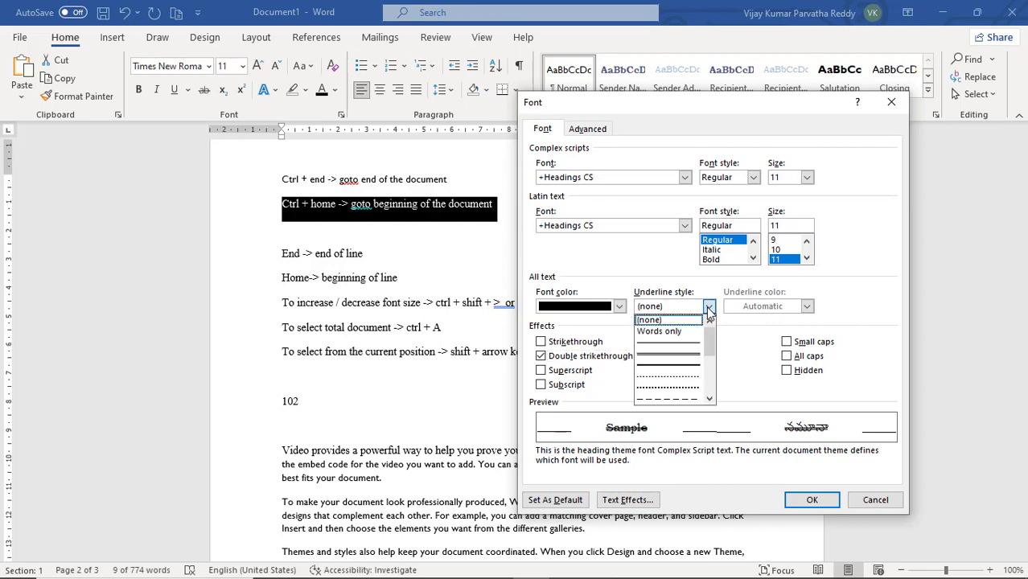
left_click(684, 369)
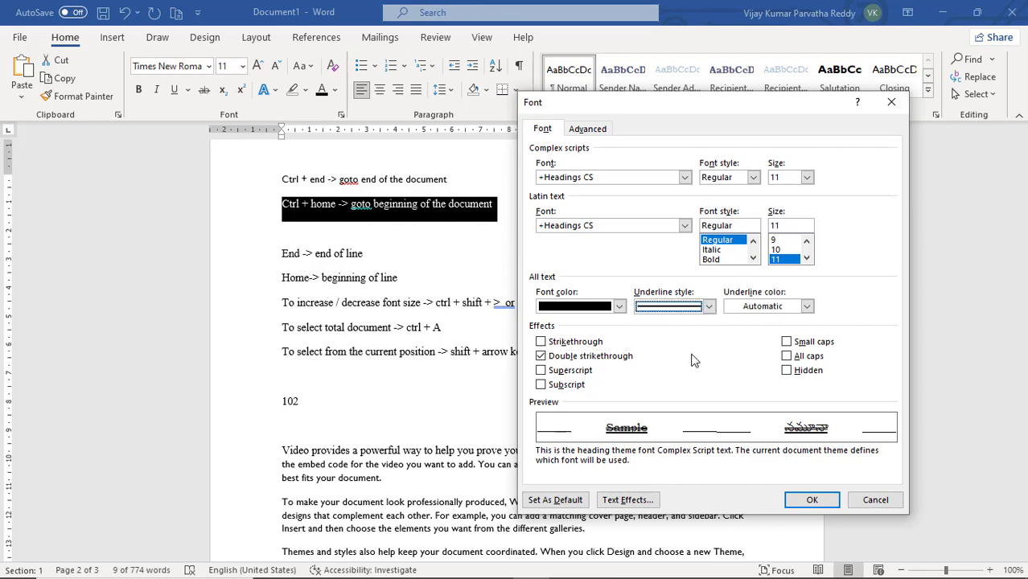
left_click(807, 306)
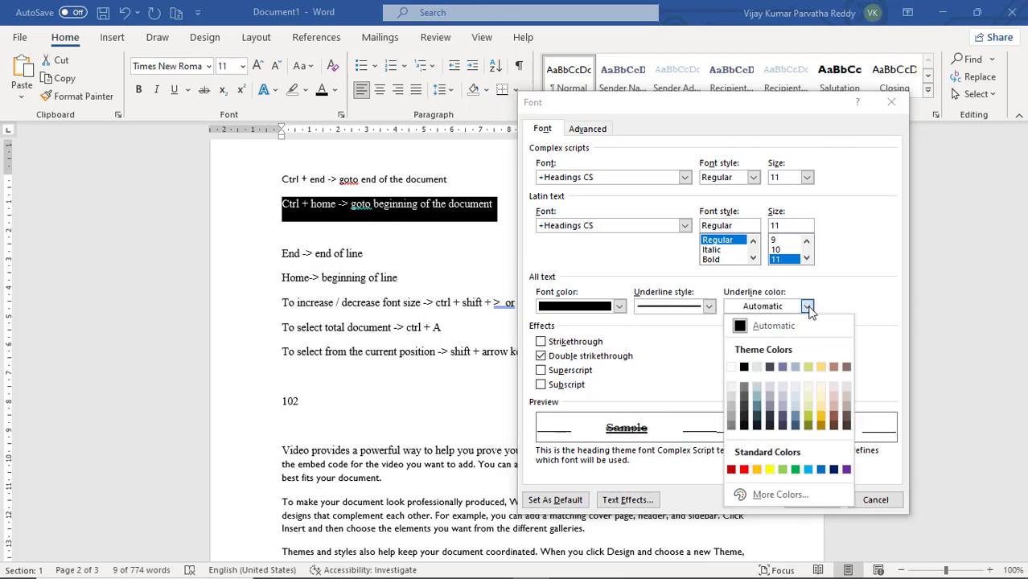
left_click(744, 470)
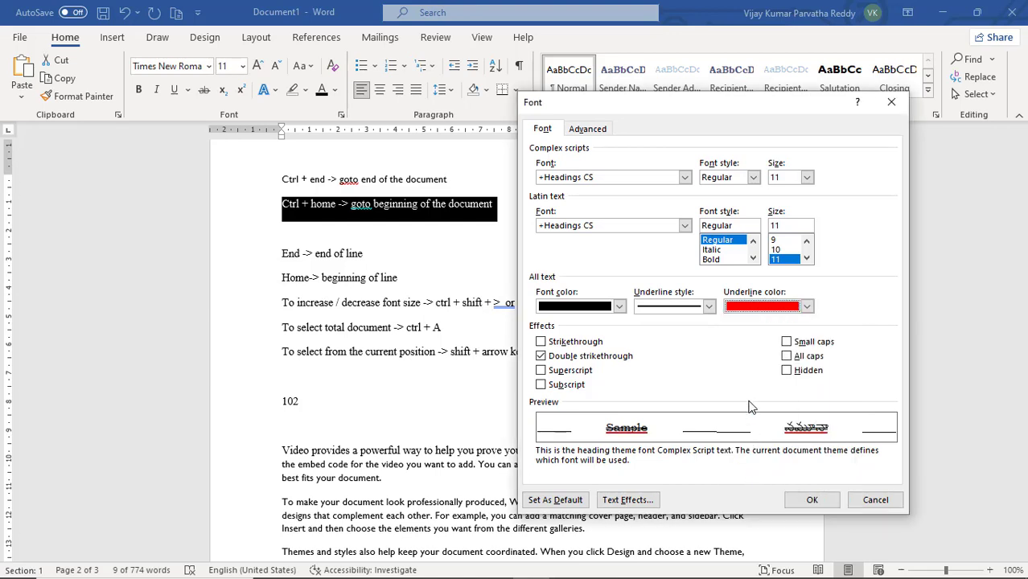
- Set the selected line's Latin text to Bold, size 14, and its complex-script text to Bold, size 9
left_click(741, 260)
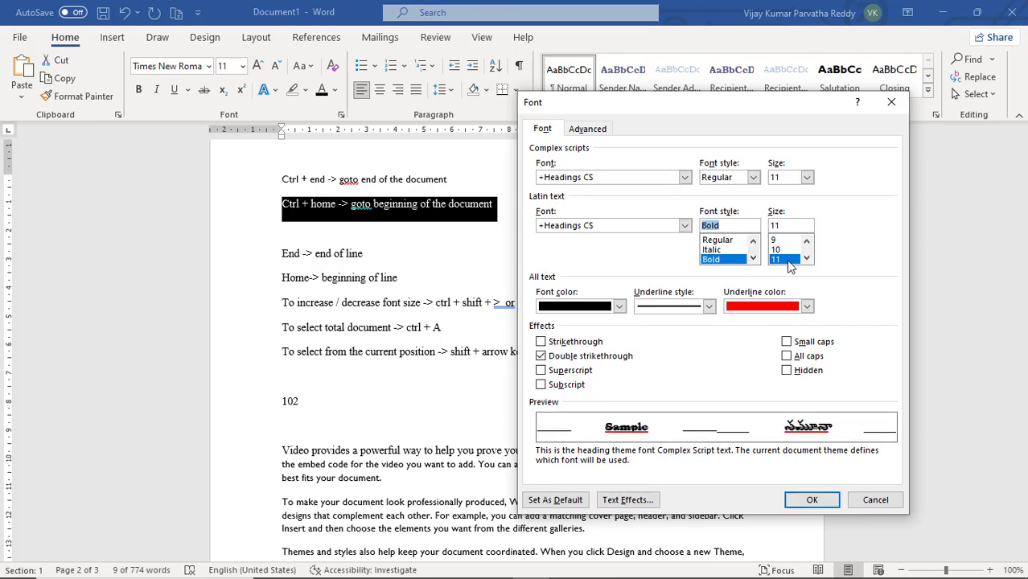
left_click_drag(791, 267, 792, 267)
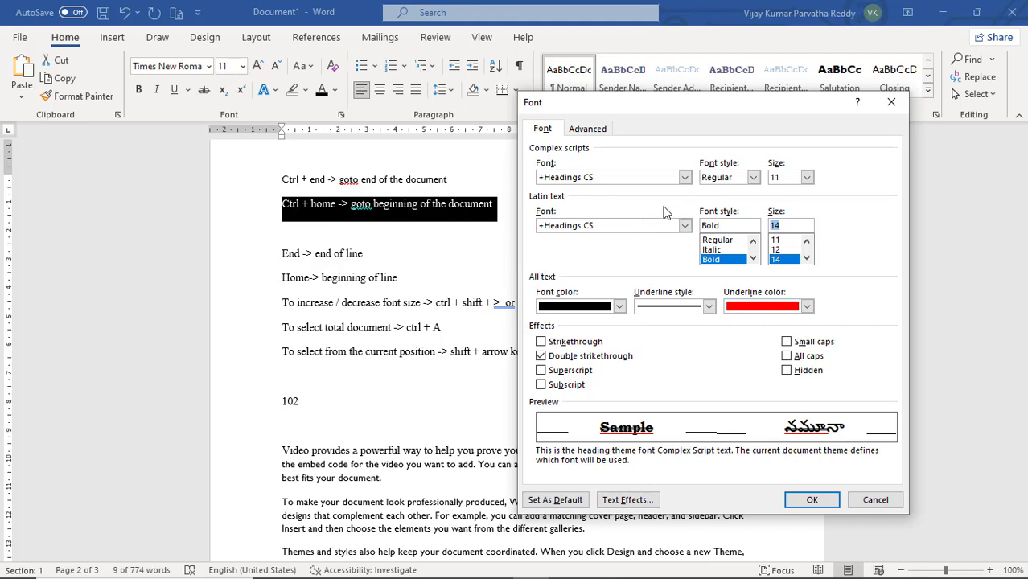
left_click(754, 177)
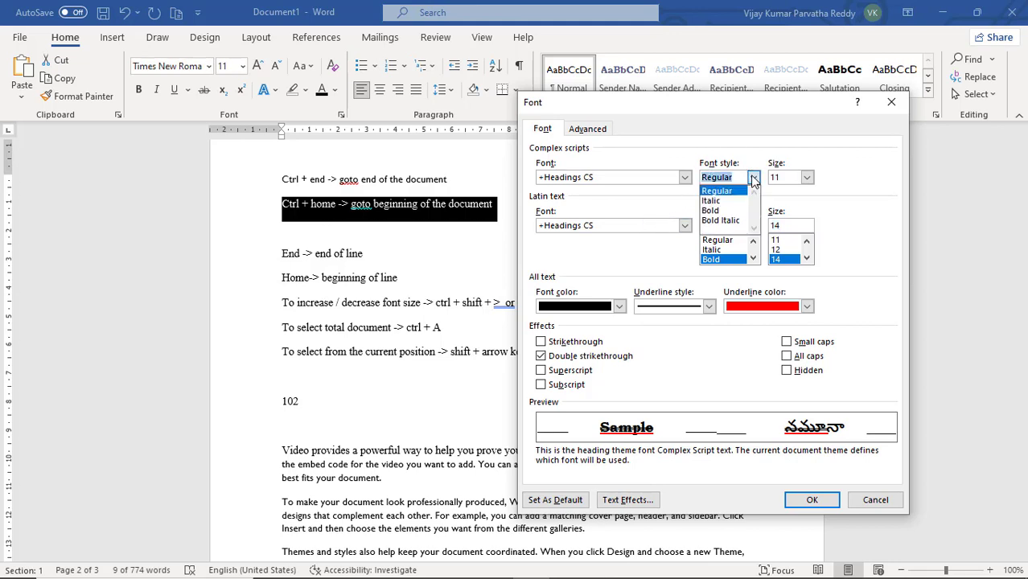
left_click(719, 209)
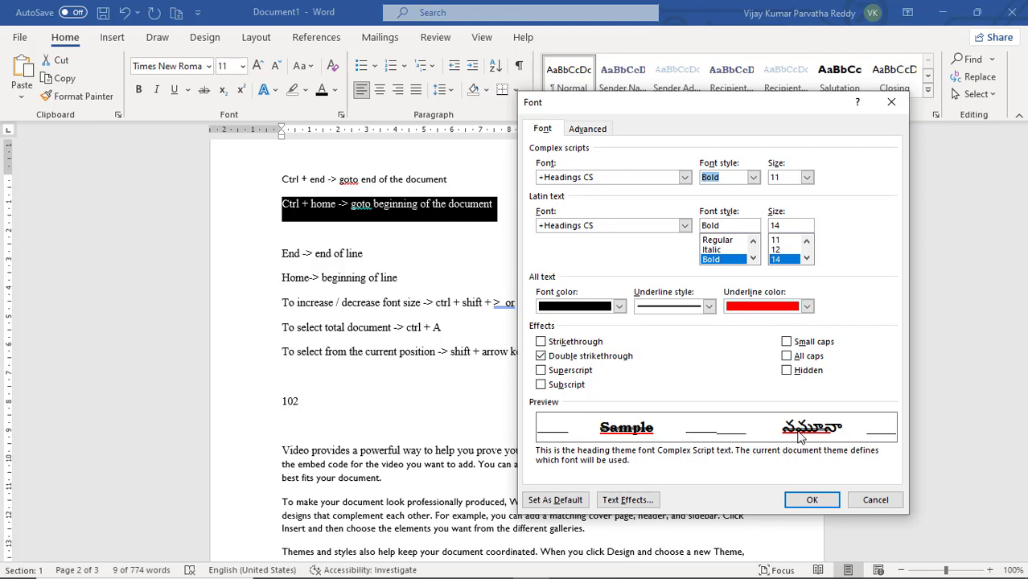
left_click(807, 177)
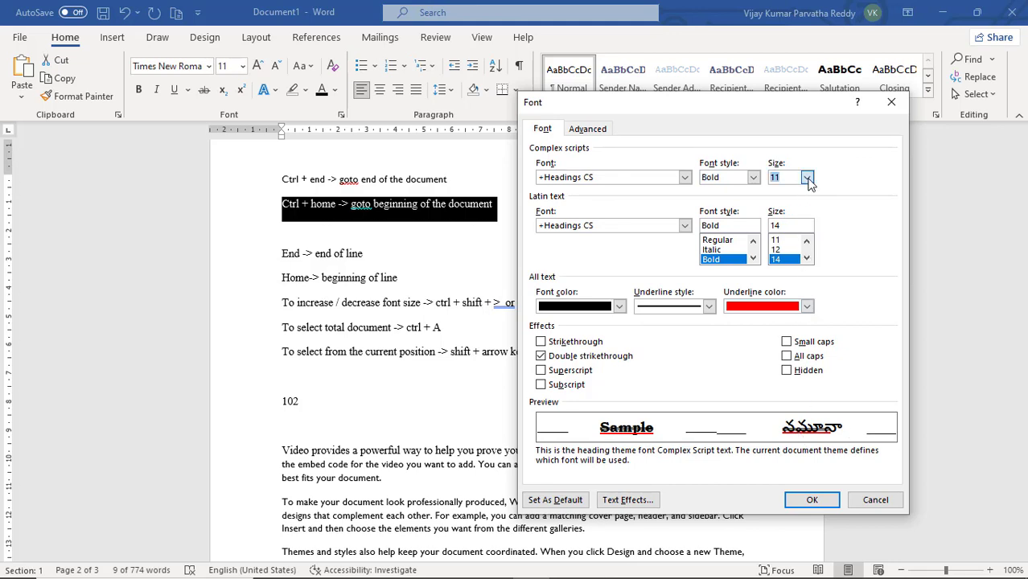
left_click(794, 201)
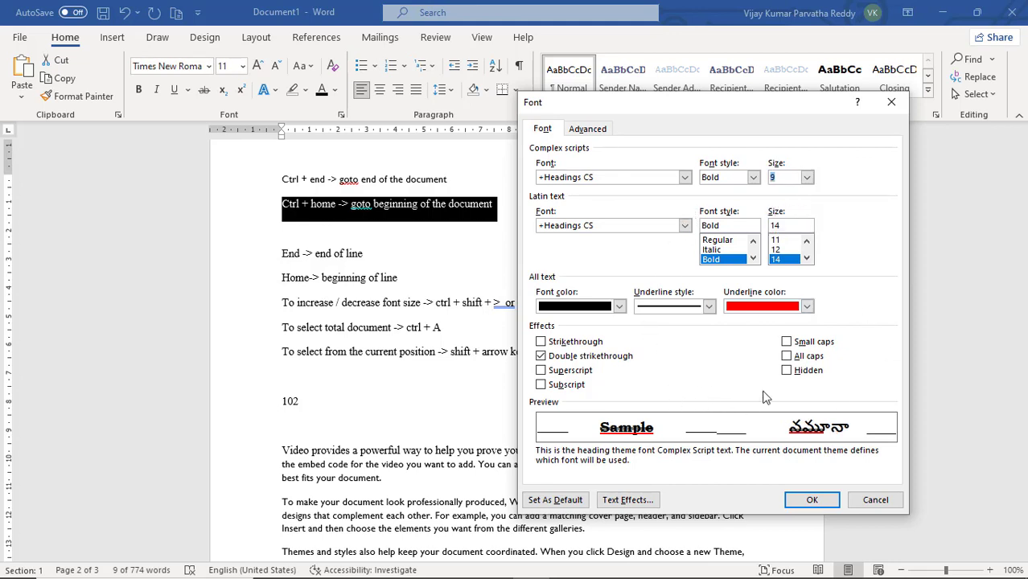
- Compare character scales of 150% and 100% for the selected line in the advanced font settings, settling on 150%
left_click(589, 132)
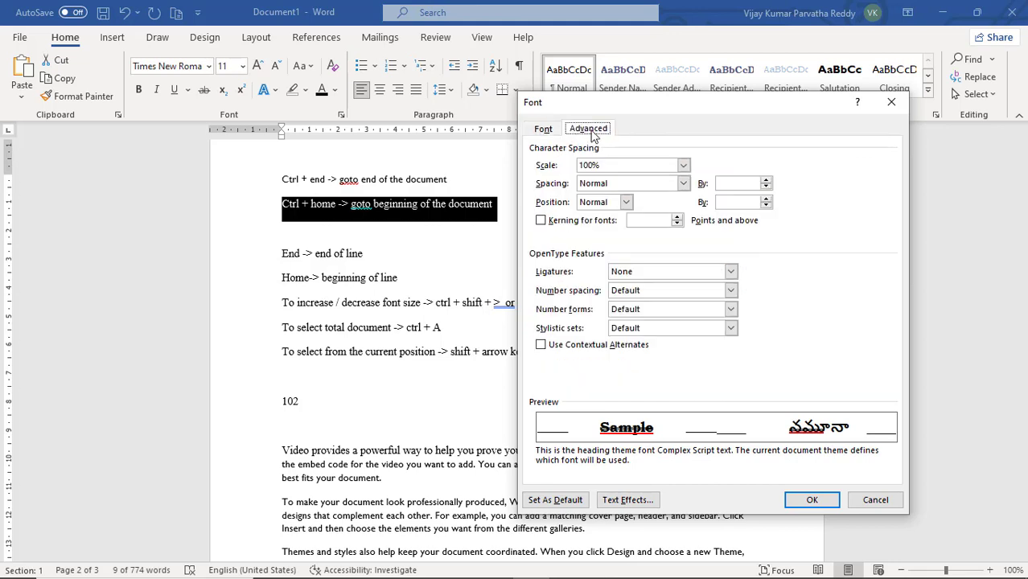
left_click(542, 137)
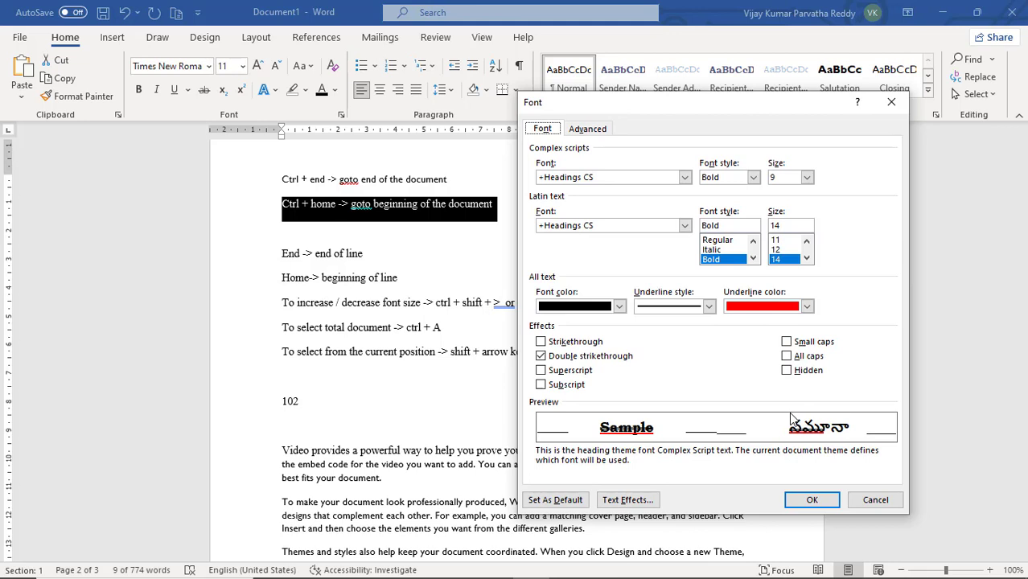
left_click(600, 133)
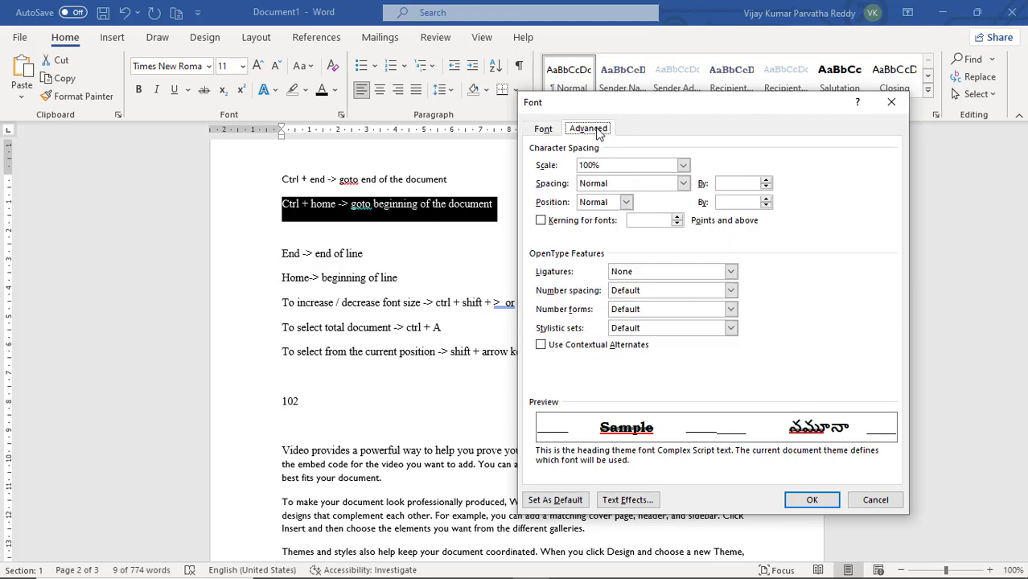
left_click(685, 166)
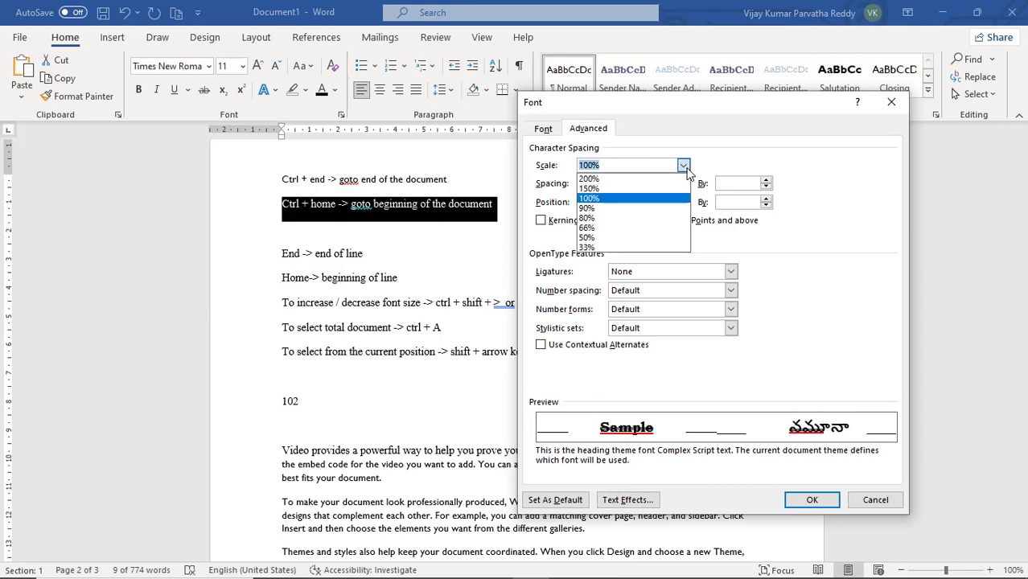
left_click(619, 190)
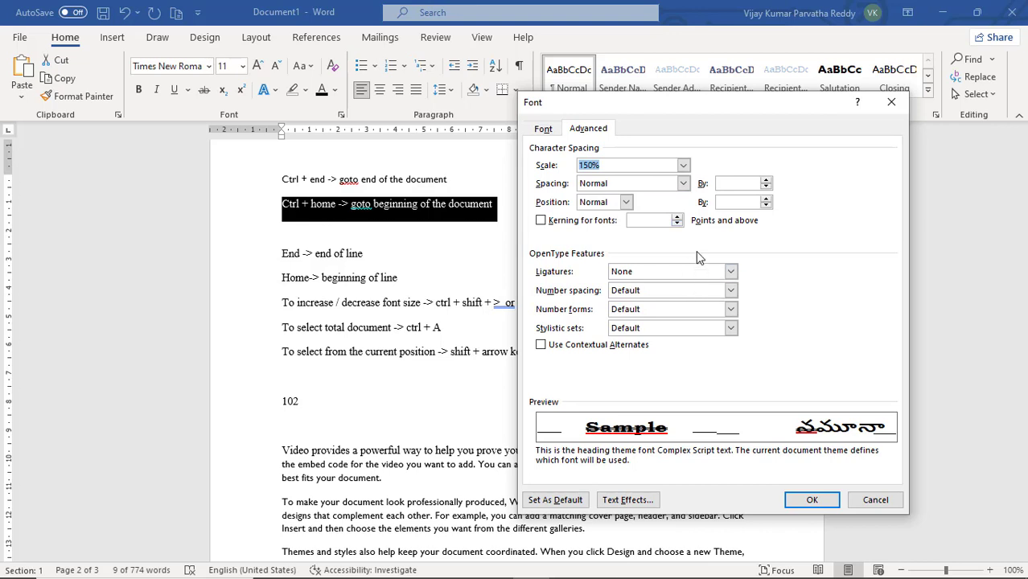
left_click(683, 165)
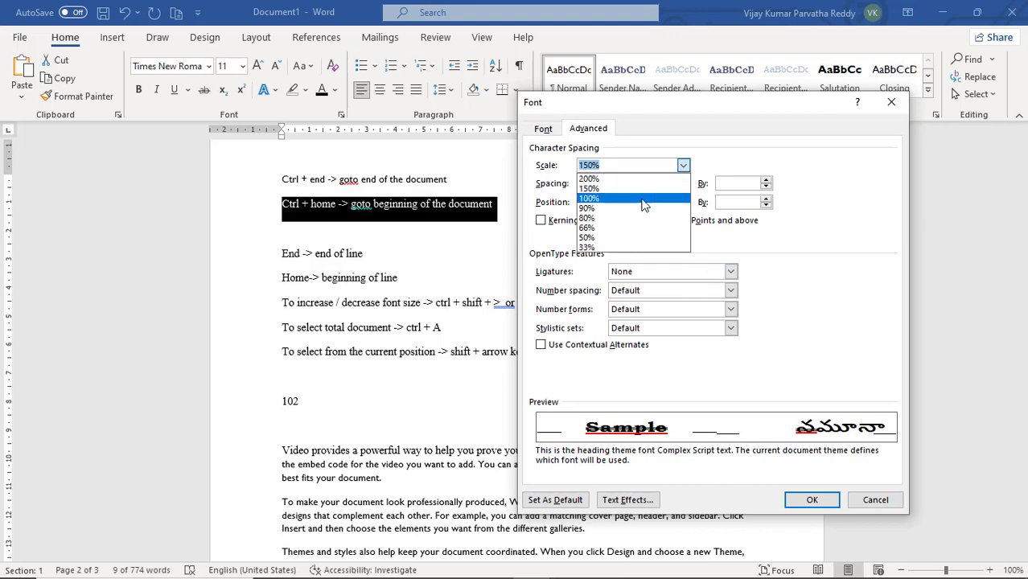
left_click(641, 203)
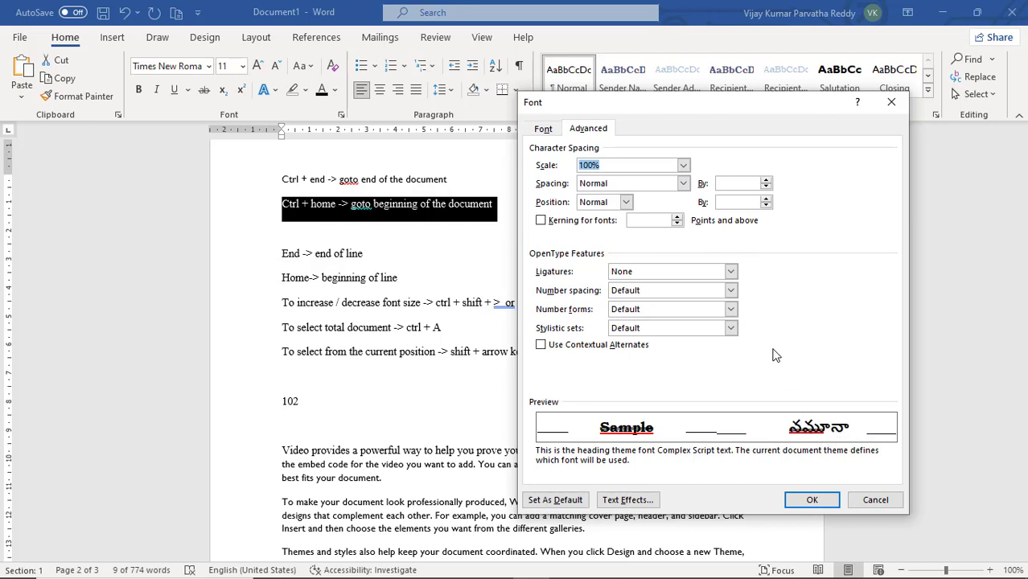
left_click(683, 166)
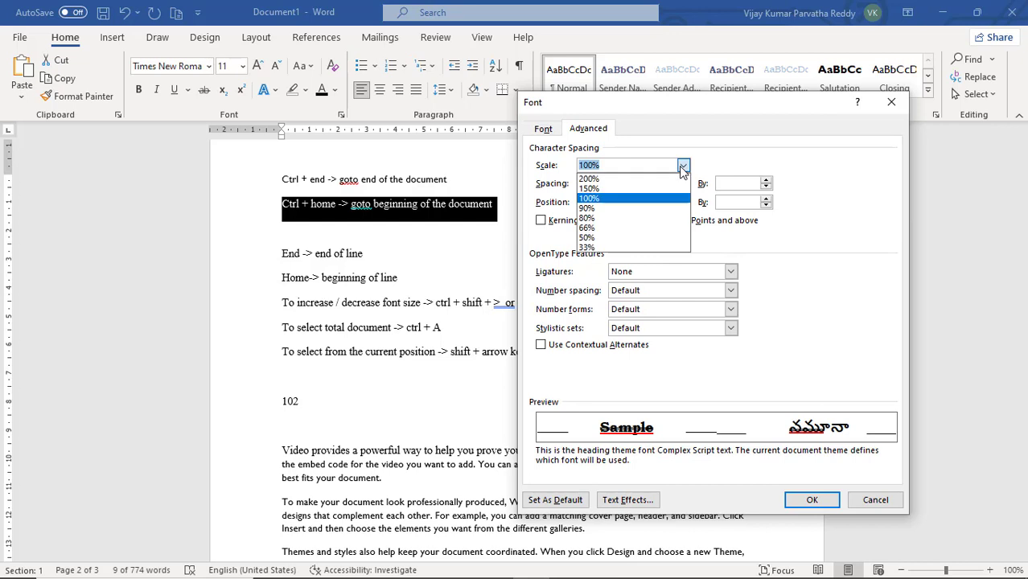
left_click(638, 190)
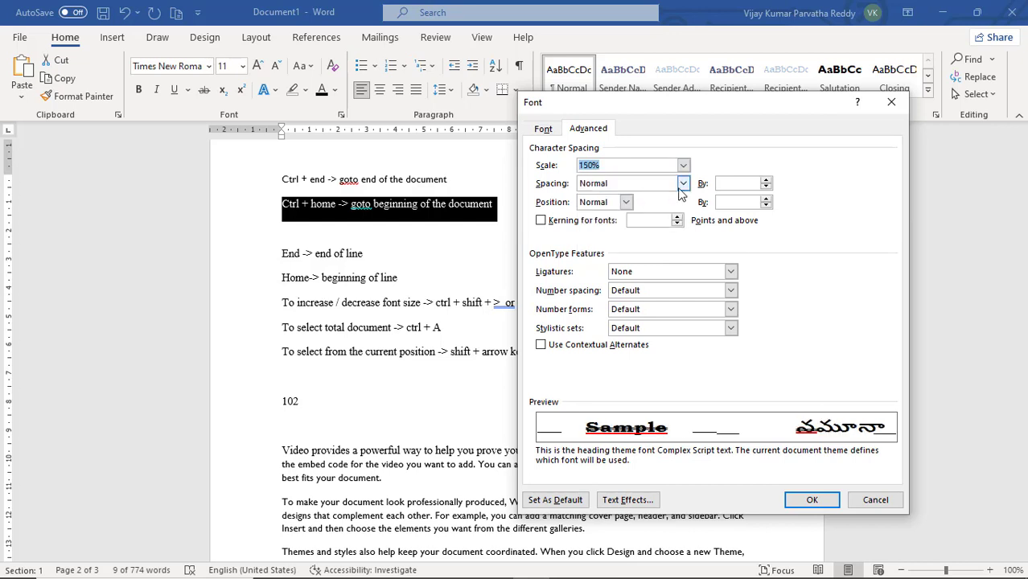
- Set the selected line's character spacing to Expanded by 2.8 pt
left_click(683, 184)
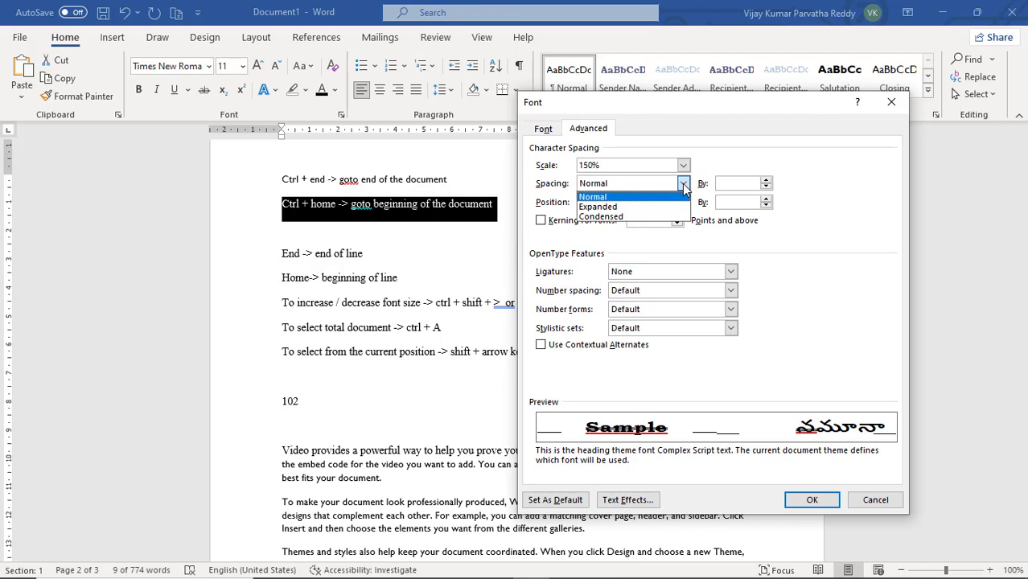
left_click(649, 208)
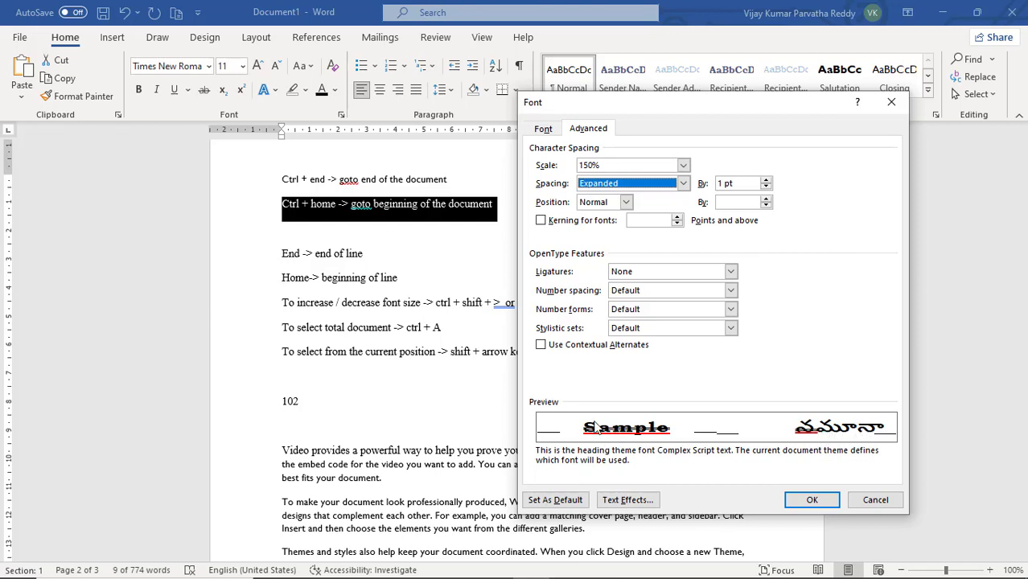
left_click(766, 182)
left_click(766, 182)
left_click(766, 182)
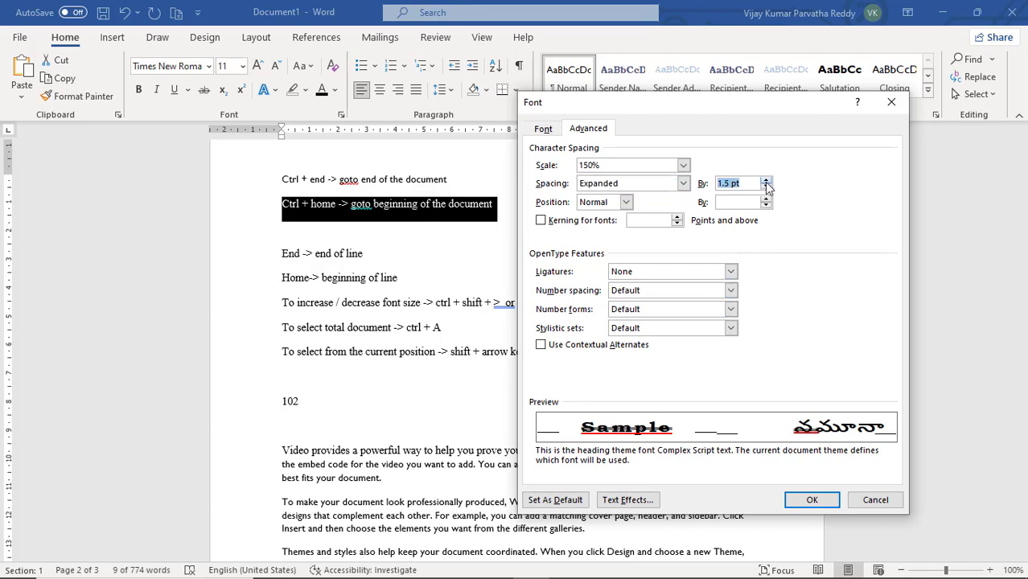
left_click(766, 181)
left_click(766, 182)
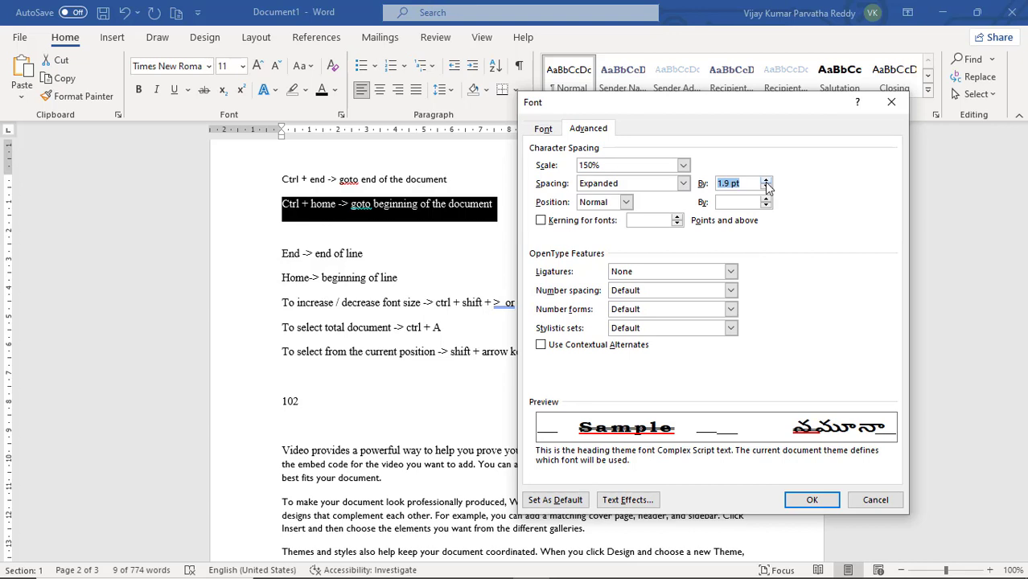
left_click(766, 182)
left_click(766, 182)
left_click(766, 182)
left_click(766, 182)
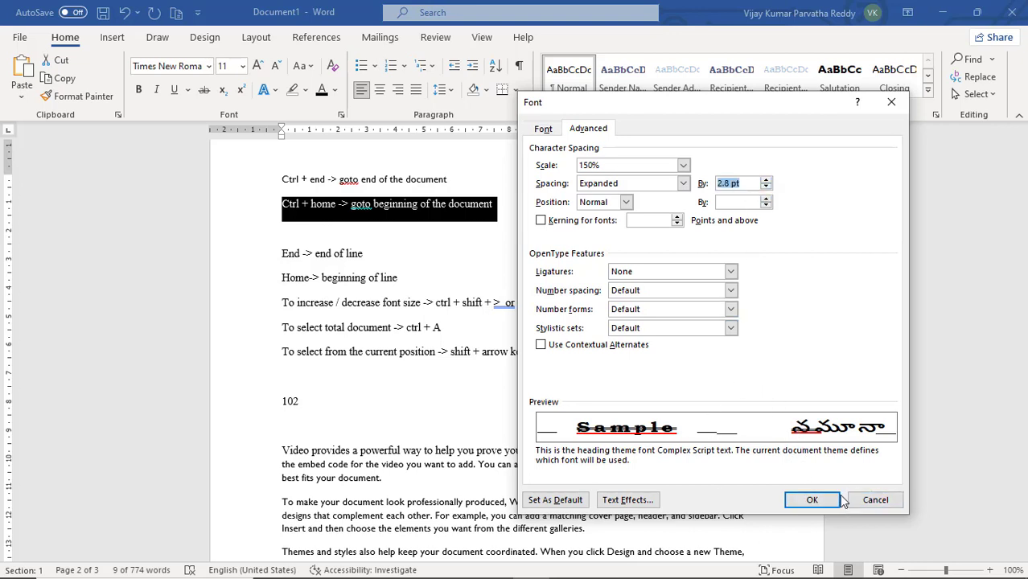
- Try Condensed character spacing on the selected line and switch it back to Expanded
left_click(682, 185)
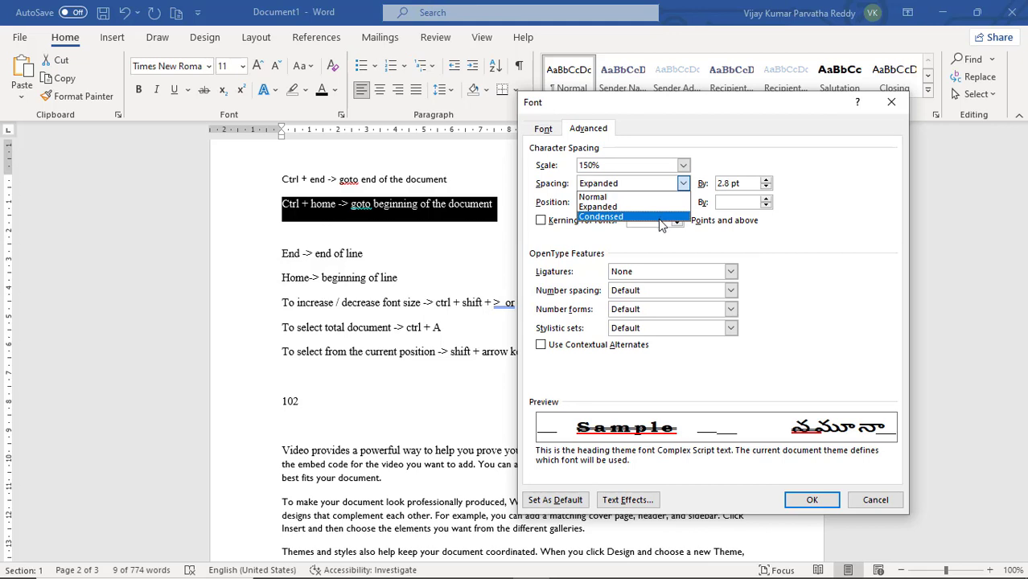
left_click(660, 217)
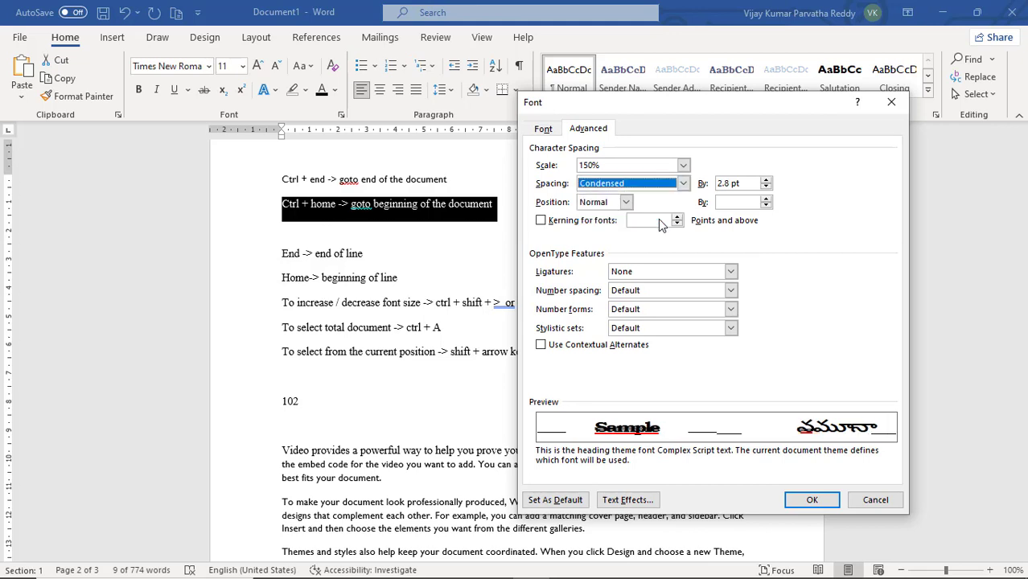
left_click(684, 184)
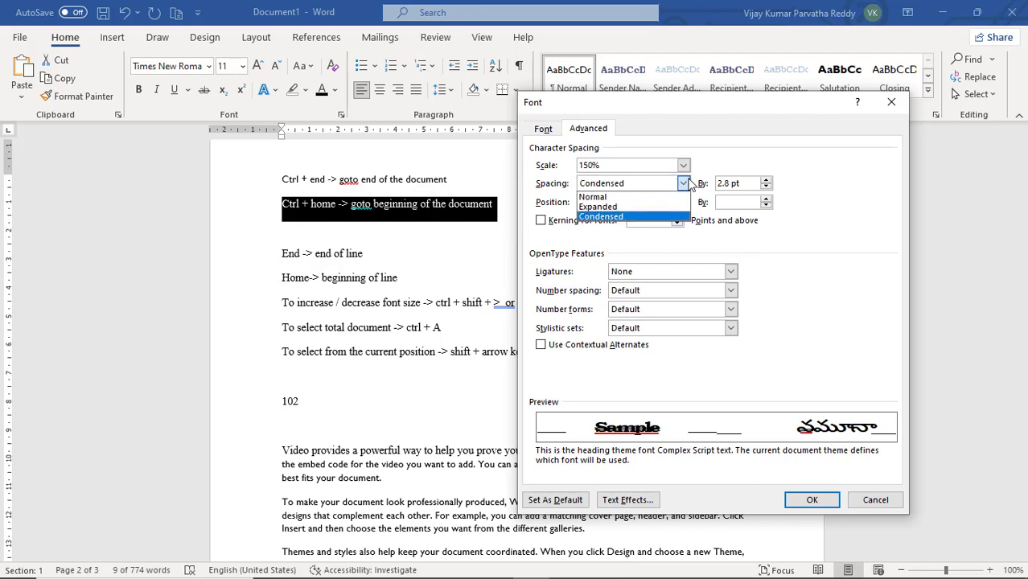
left_click(655, 207)
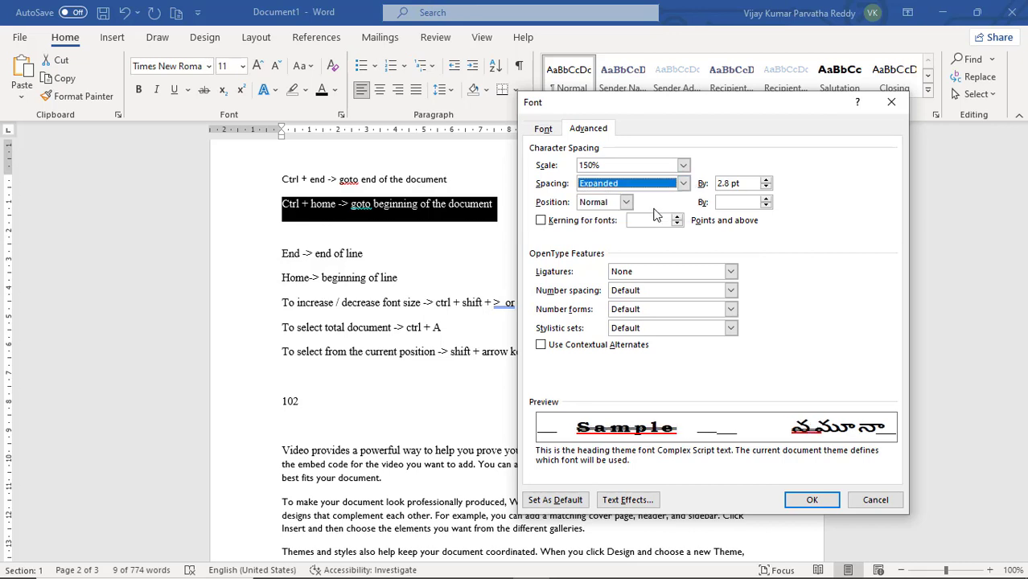
- Try the Raised and Lowered character positions on the selected line and return the position to Normal
left_click(626, 203)
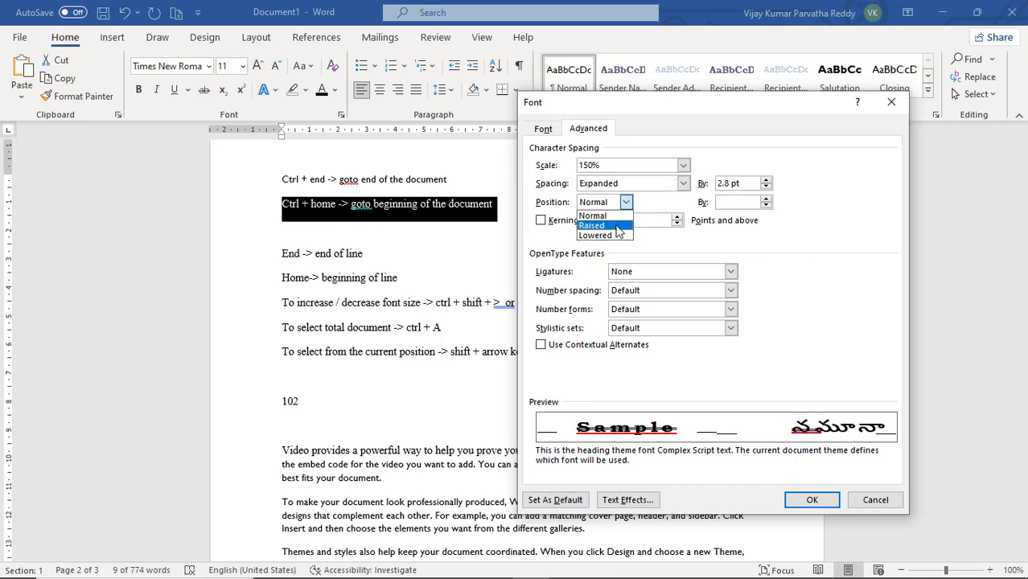
left_click(595, 226)
left_click(626, 202)
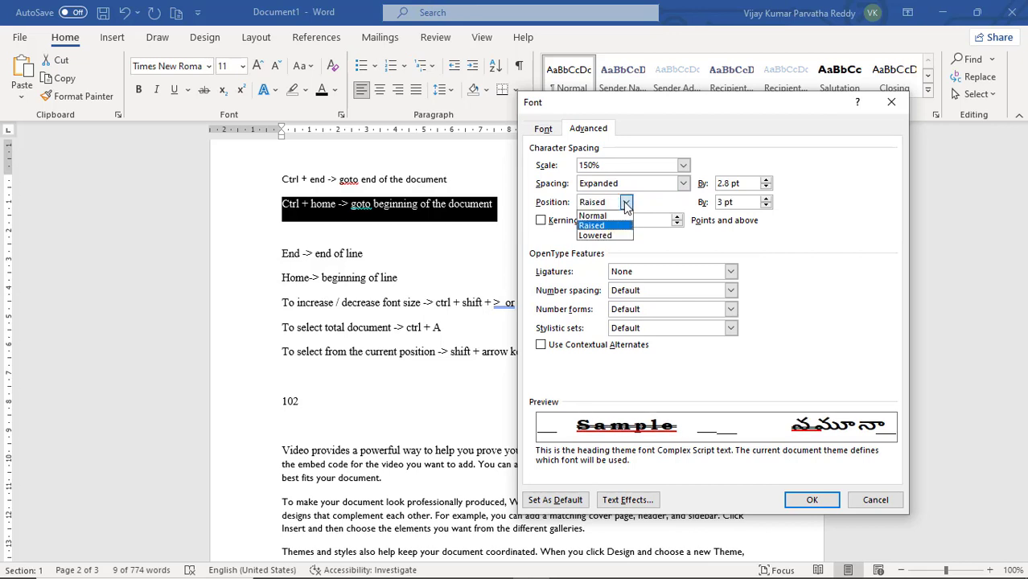
left_click(614, 236)
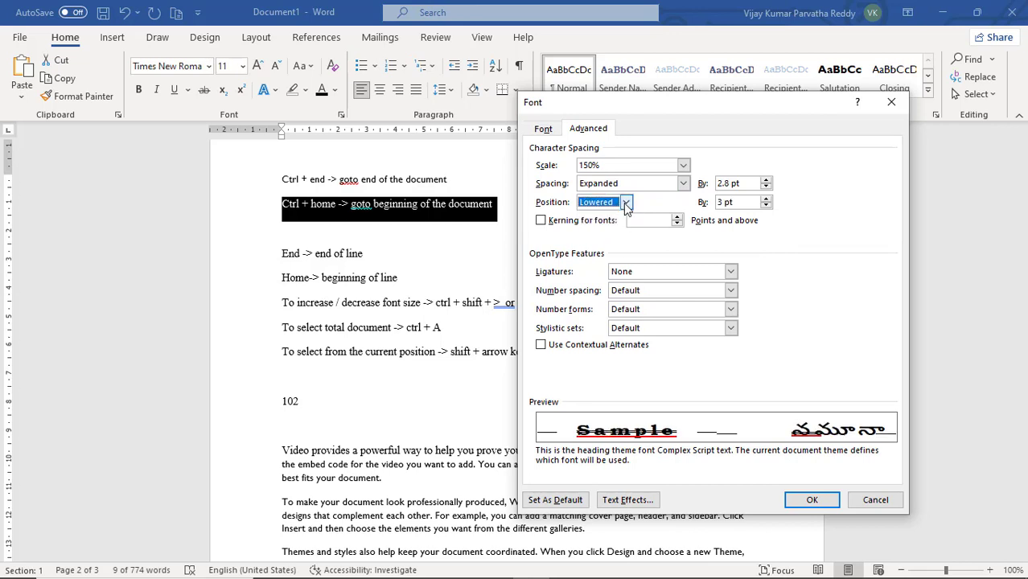
left_click(626, 202)
left_click(622, 217)
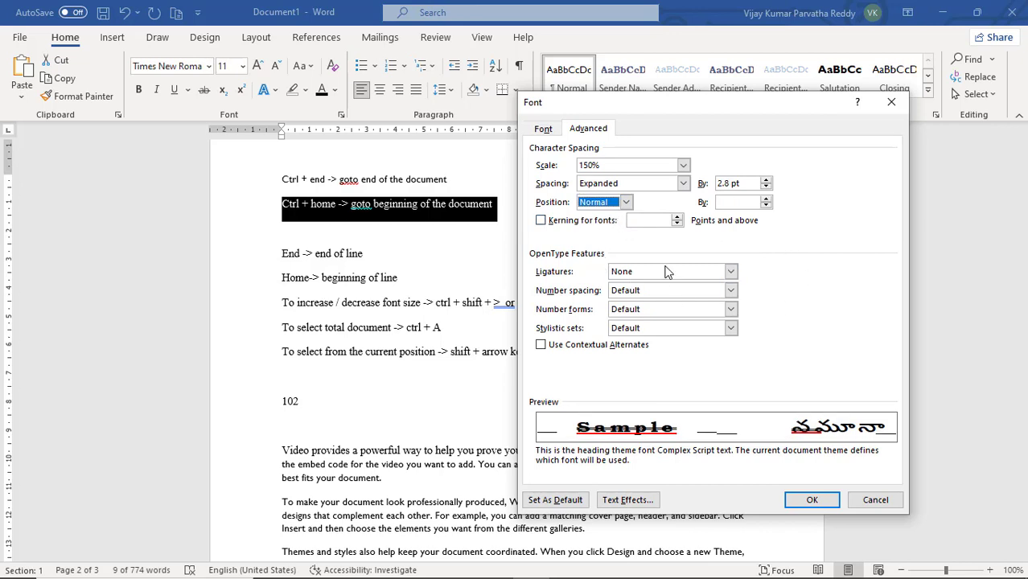
- Apply the chosen font settings to the "Ctrl + home" line and deselect it
left_click(802, 503)
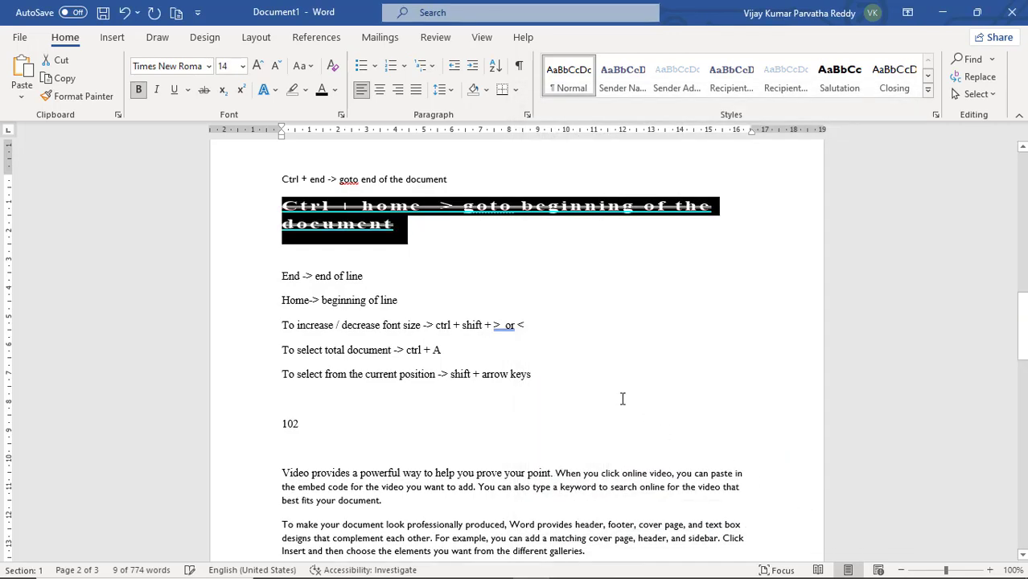
left_click(438, 252)
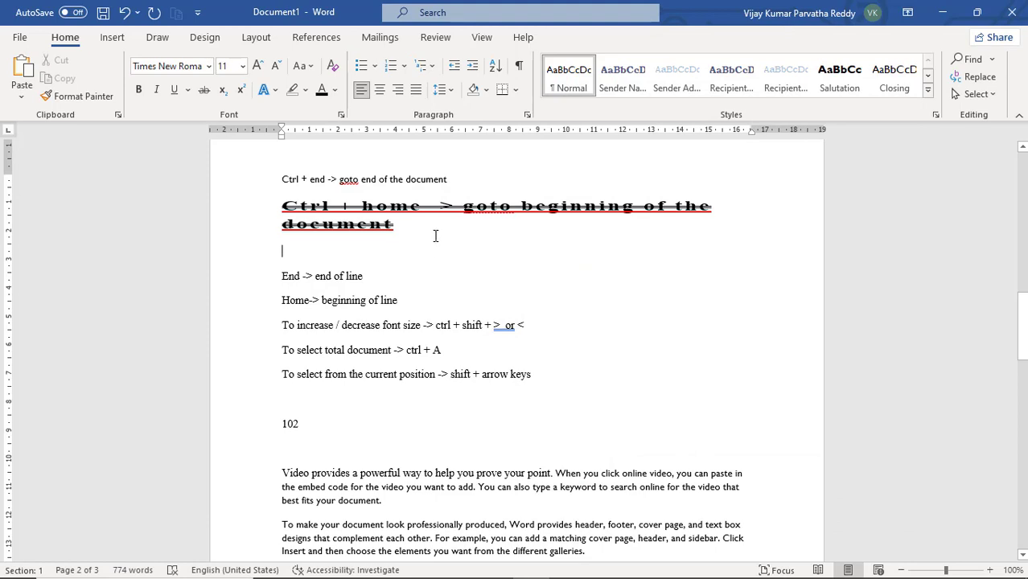
- Review the advanced and basic font settings of the "Ctrl + home" line and close them without changes
left_click_drag(394, 224, 276, 203)
left_click(341, 114)
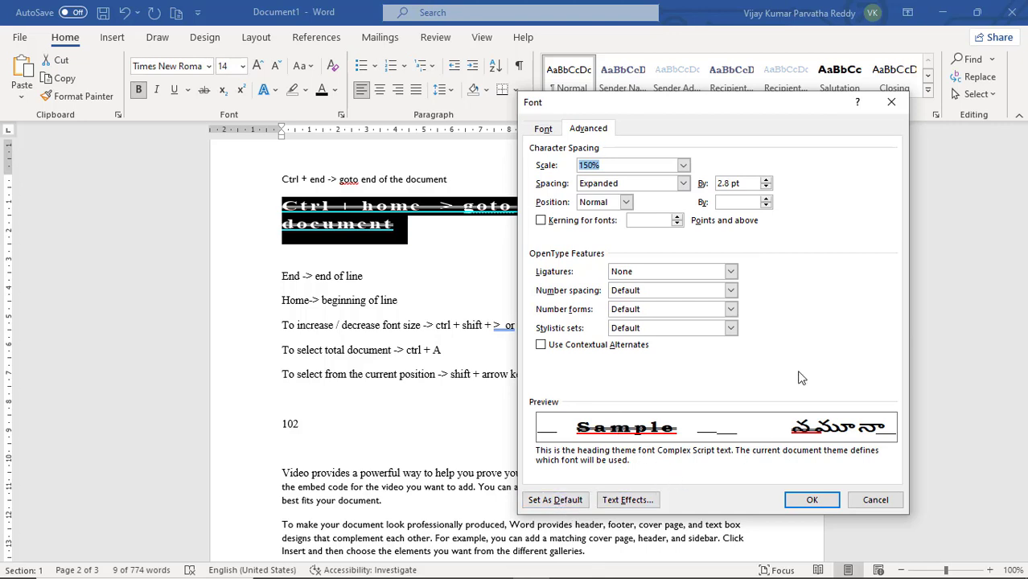
left_click(553, 129)
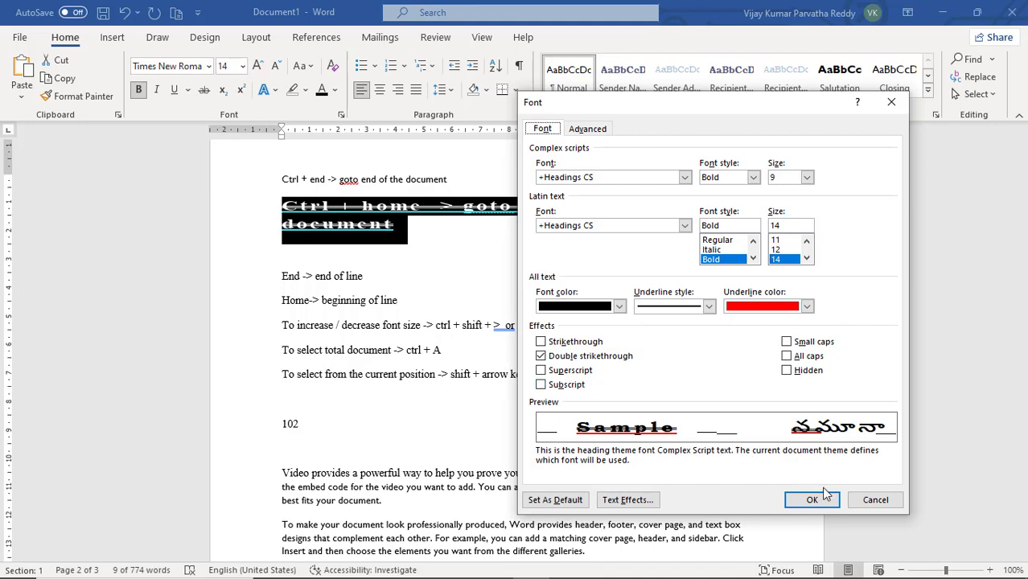
left_click(874, 501)
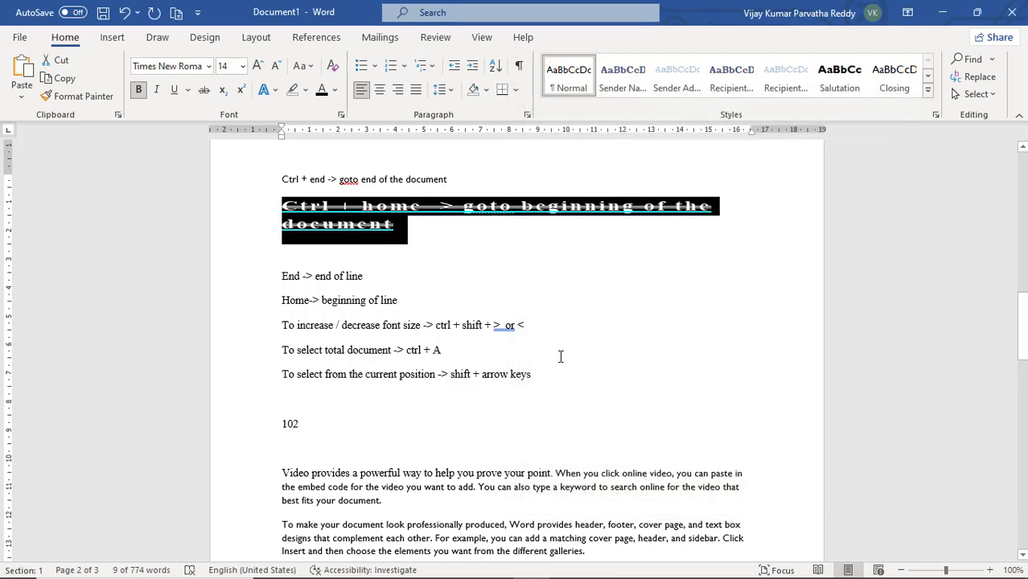
- Undo the font formatting on the "Ctrl + home" line and redo it
key("ctrl+z")
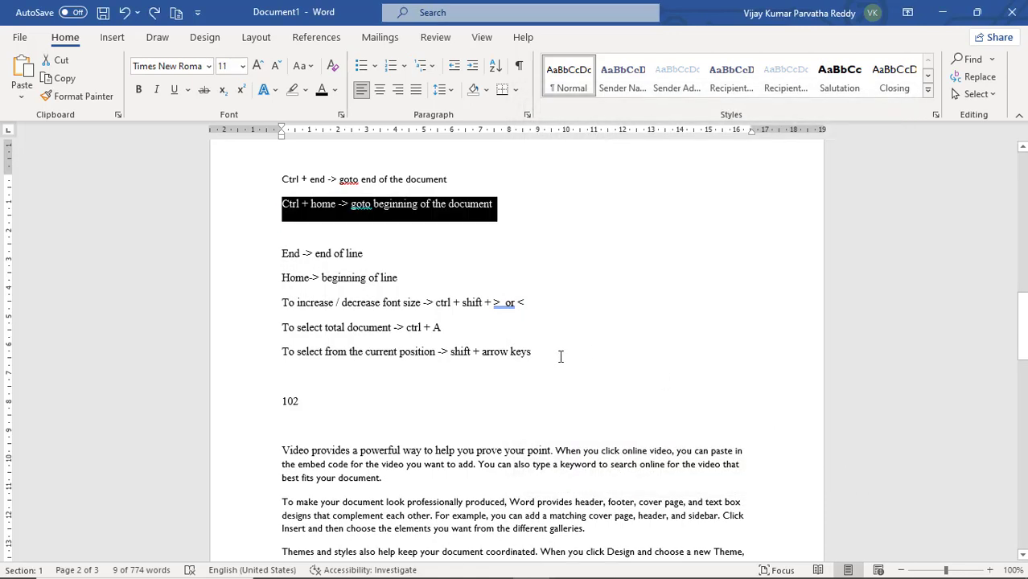
left_click(151, 23)
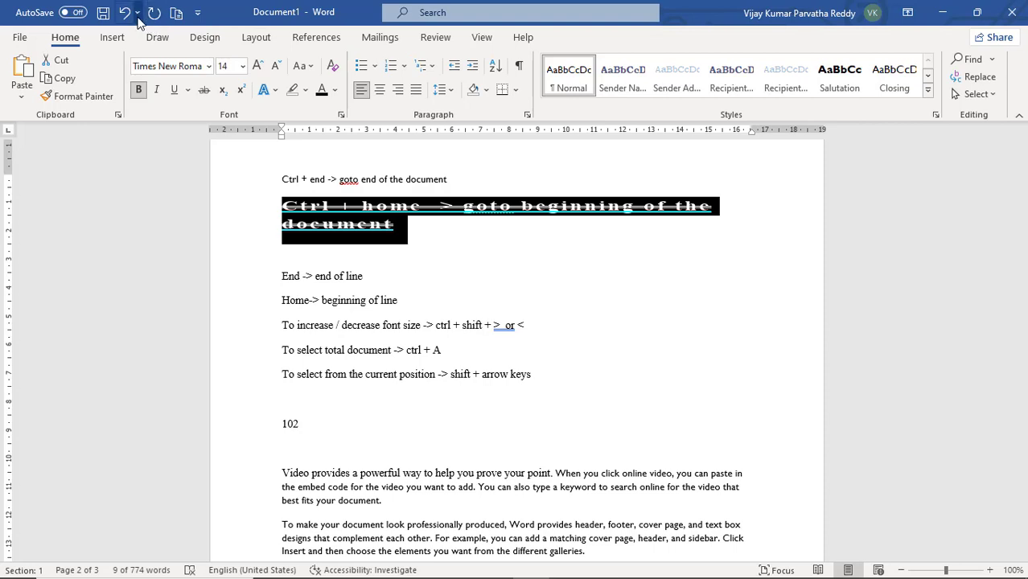
- Undo the font formatting on the "Ctrl + home" line again
left_click(124, 13)
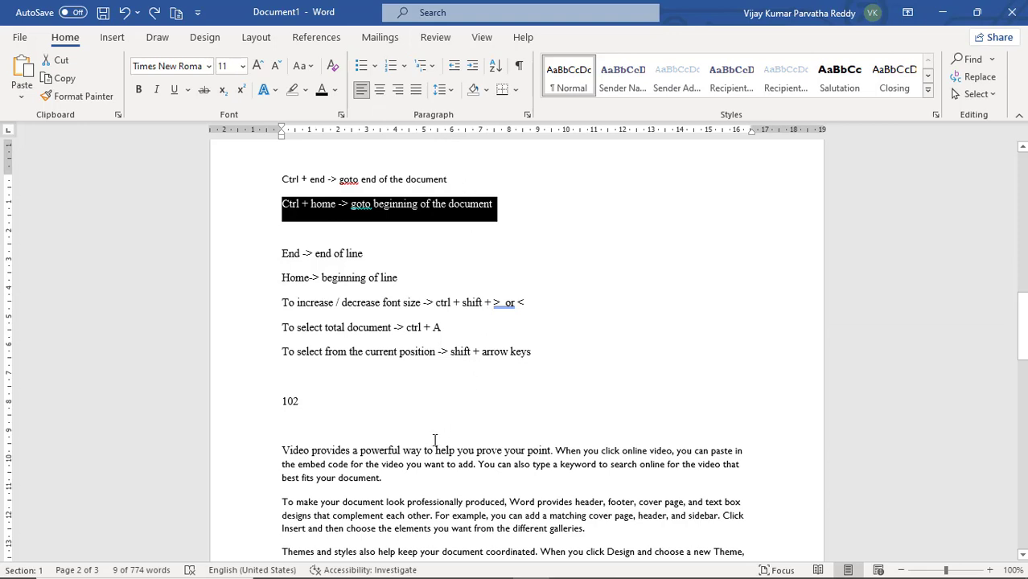
- Define the spade symbol (Symbol font, code 170) as a new bullet and apply it to the seven paragraphs below "102"
scroll(434, 440, "down", 5)
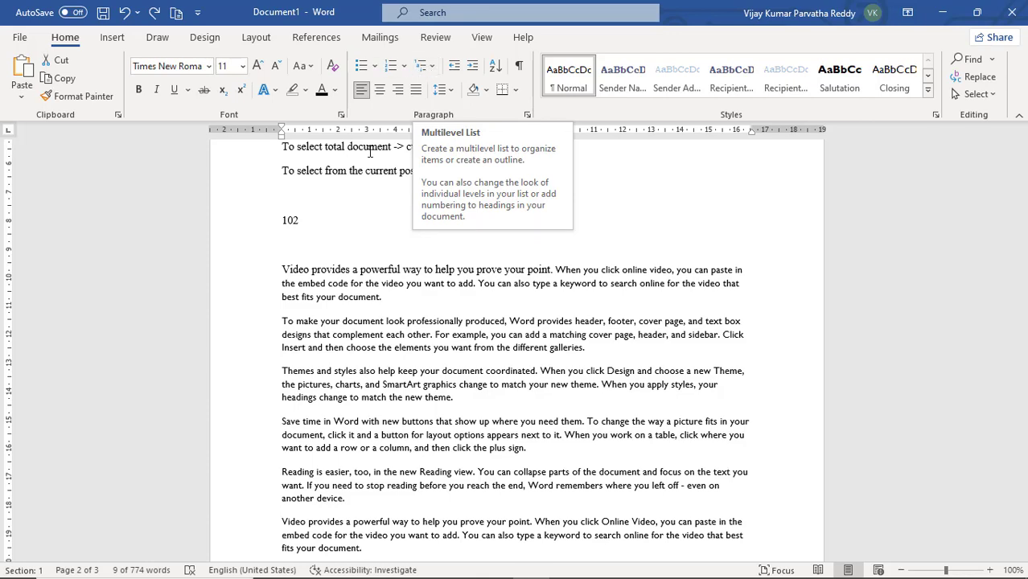
scroll(317, 284, "down", 4)
scroll(317, 283, "up", 2)
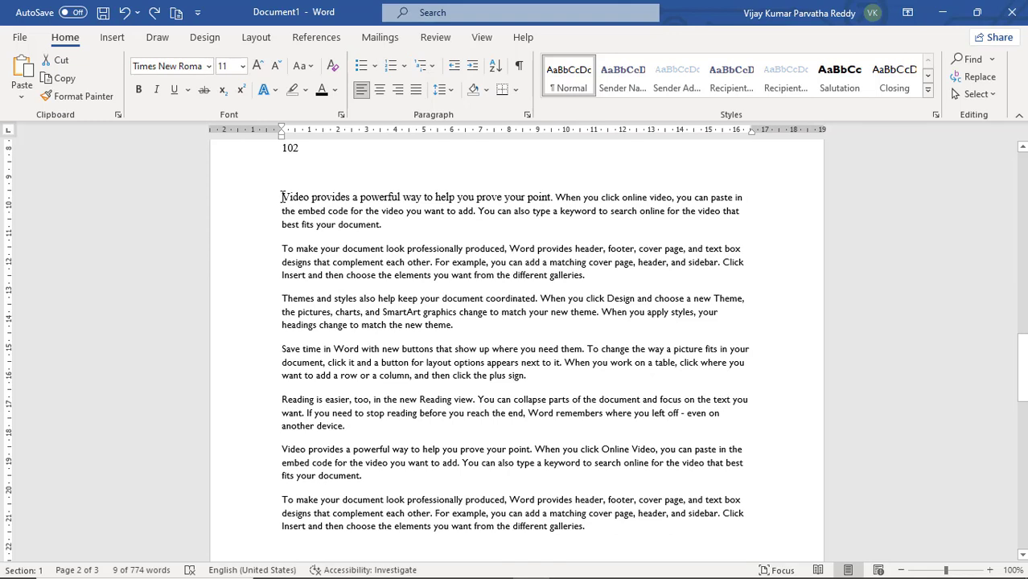
left_click_drag(281, 196, 590, 530)
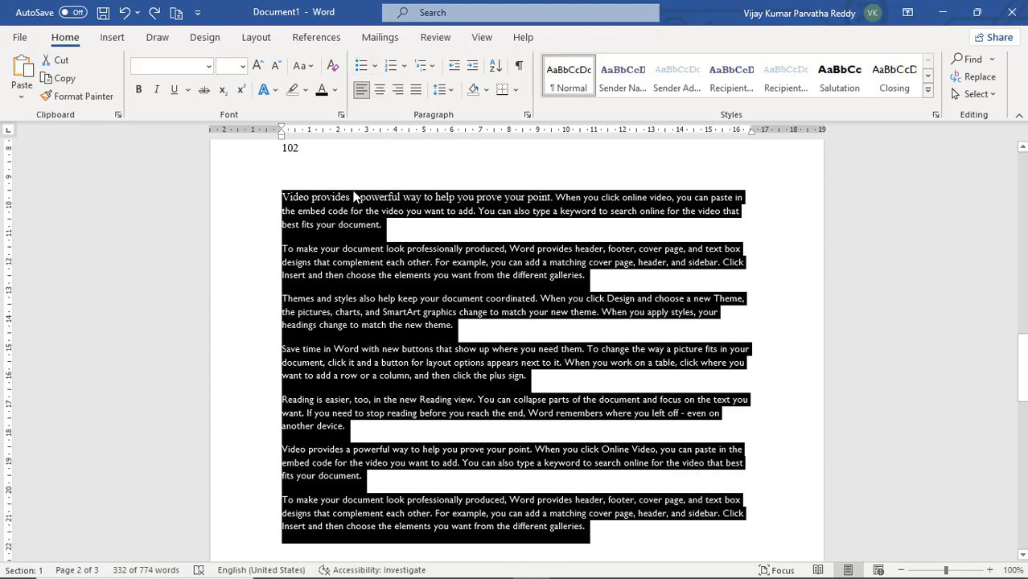
left_click(375, 67)
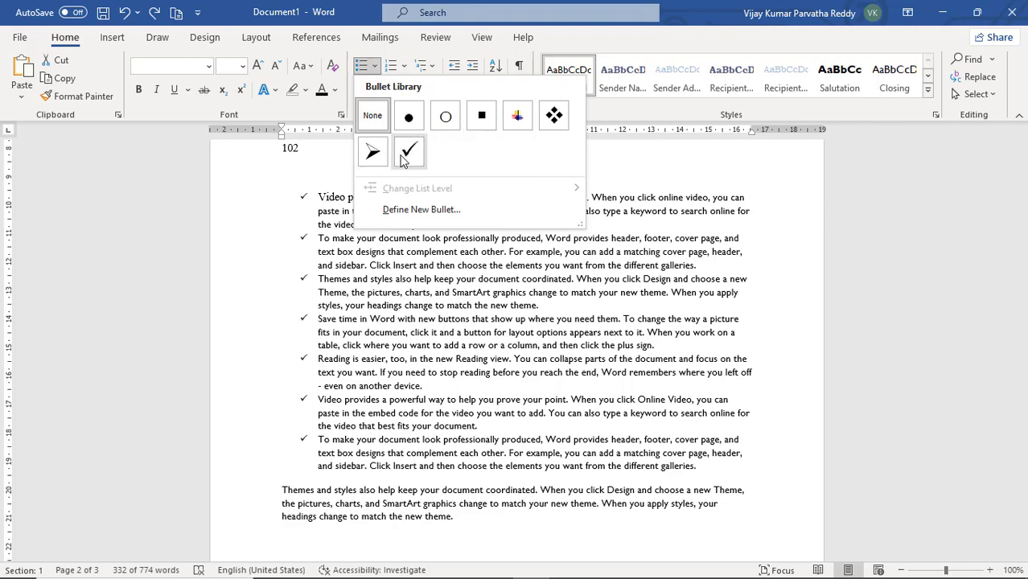
left_click(433, 211)
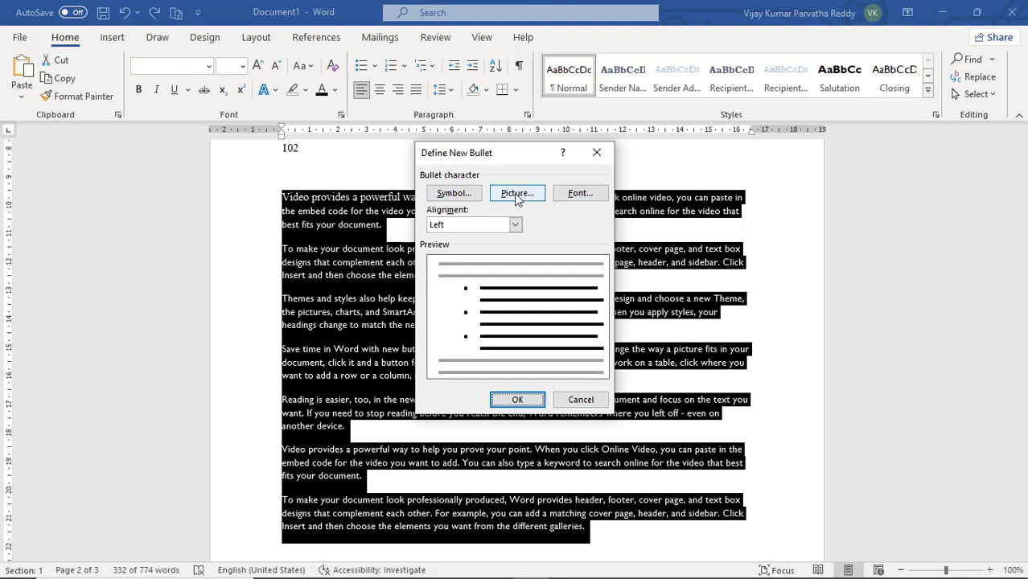
left_click(471, 197)
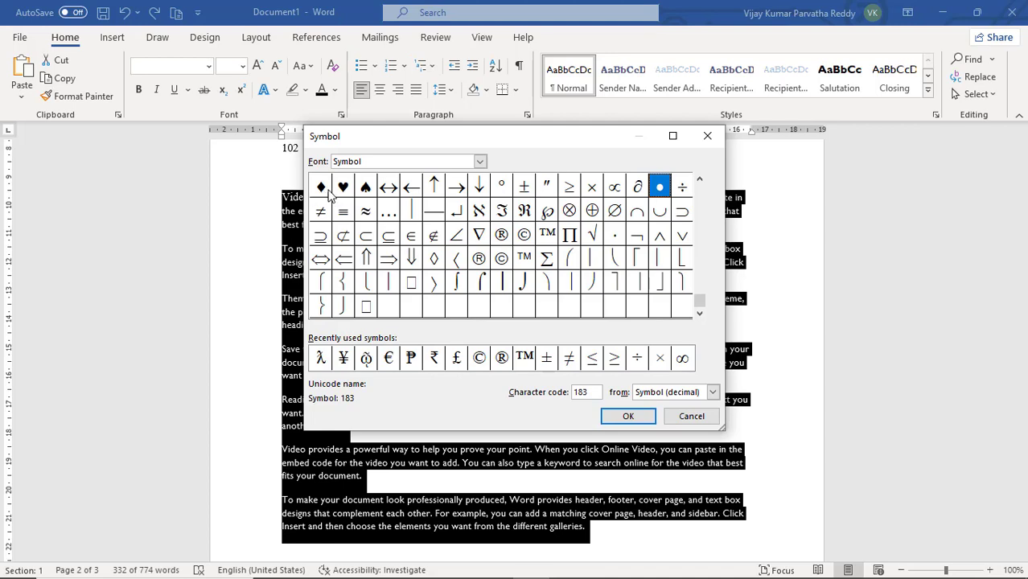
left_click(366, 191)
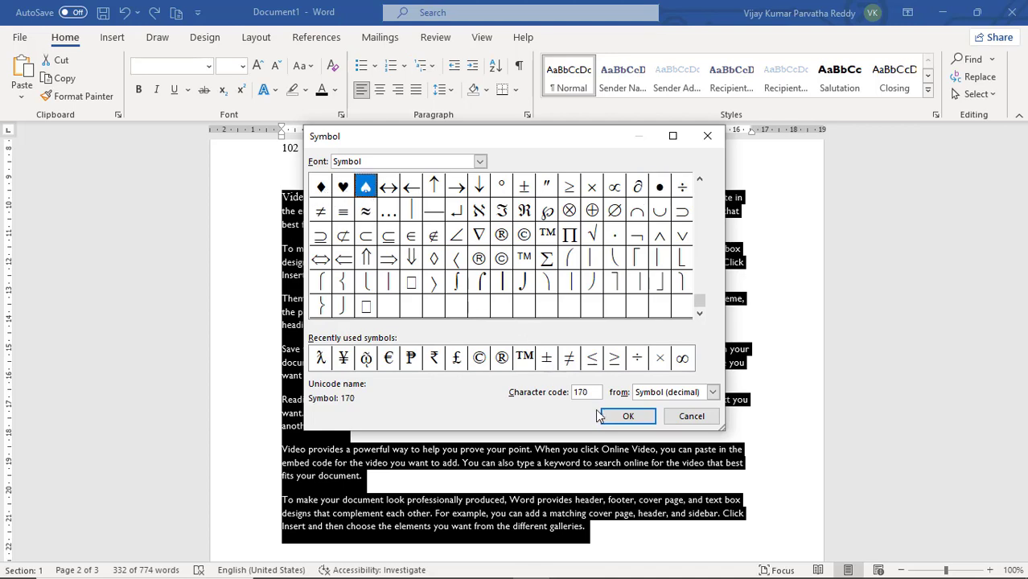
left_click(625, 417)
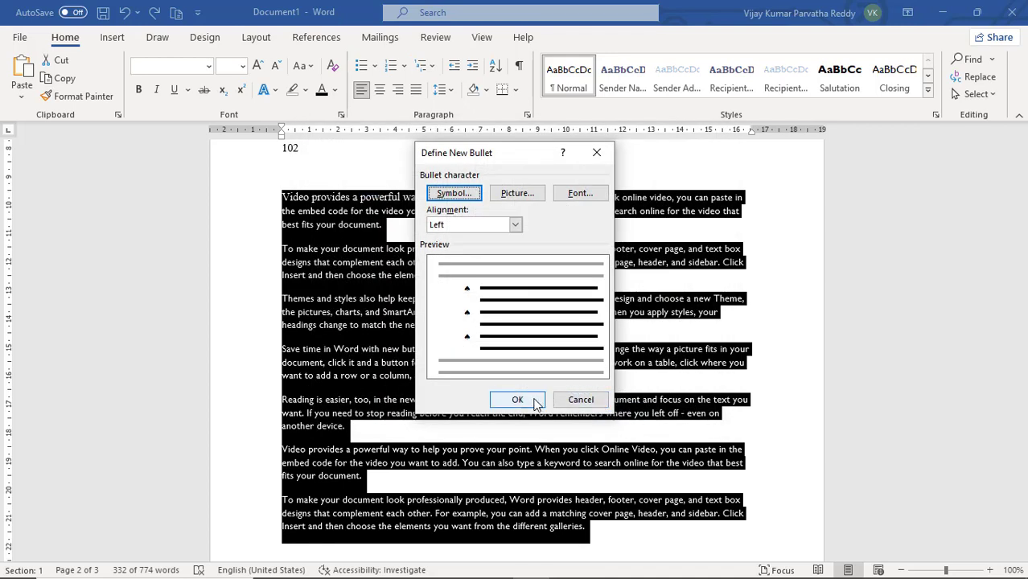
left_click(518, 400)
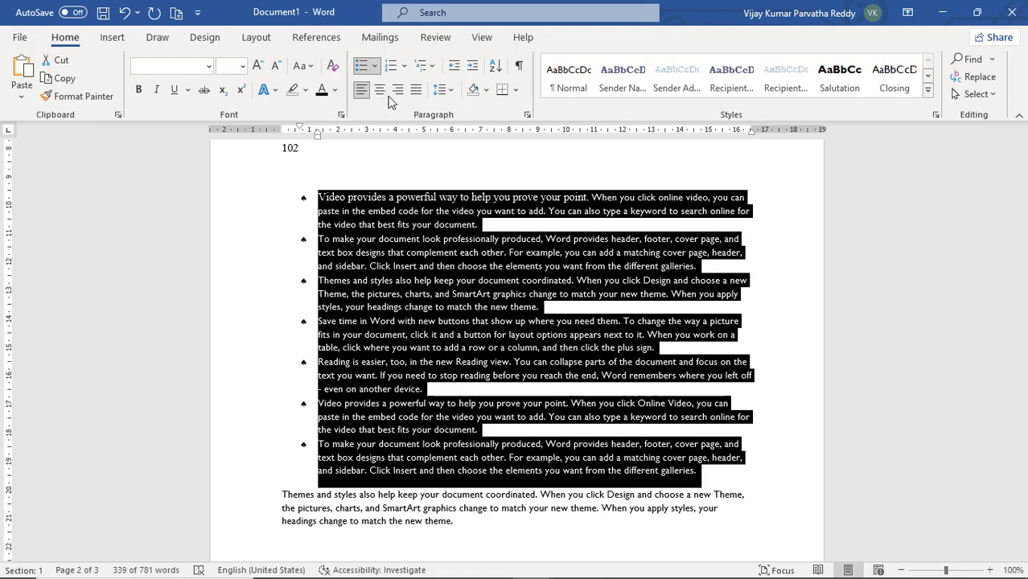
- Switch the seven selected paragraphs to 1., 2., 3. numbering and apply the 1., 1.1., 1.1.1. multilevel list to them
left_click(404, 65)
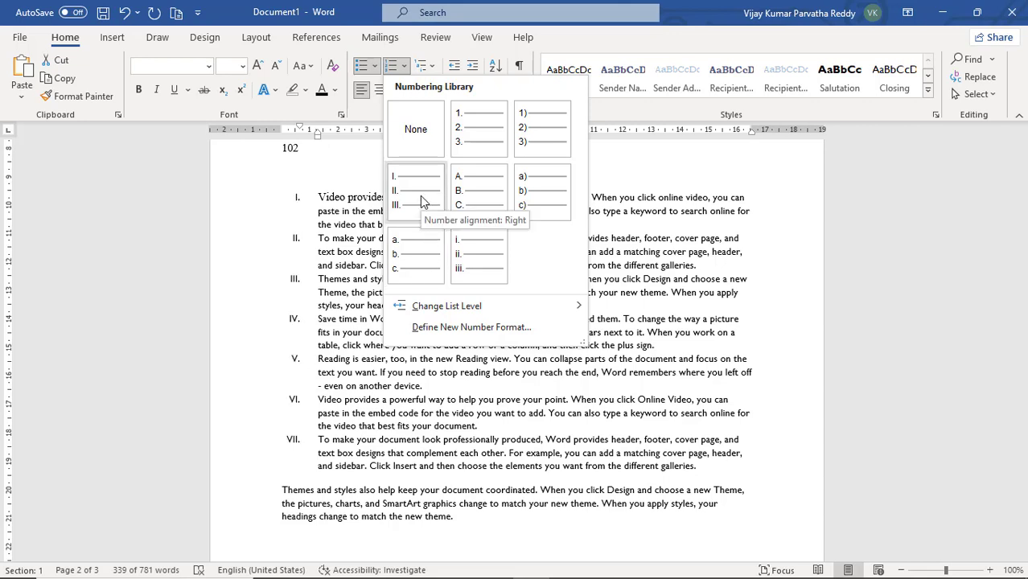
left_click(466, 150)
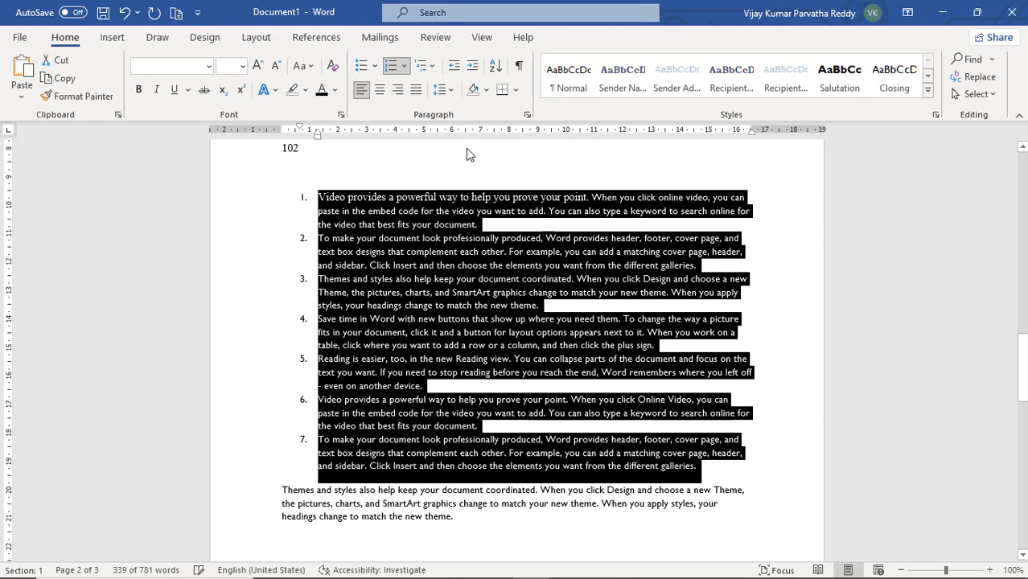
left_click(434, 68)
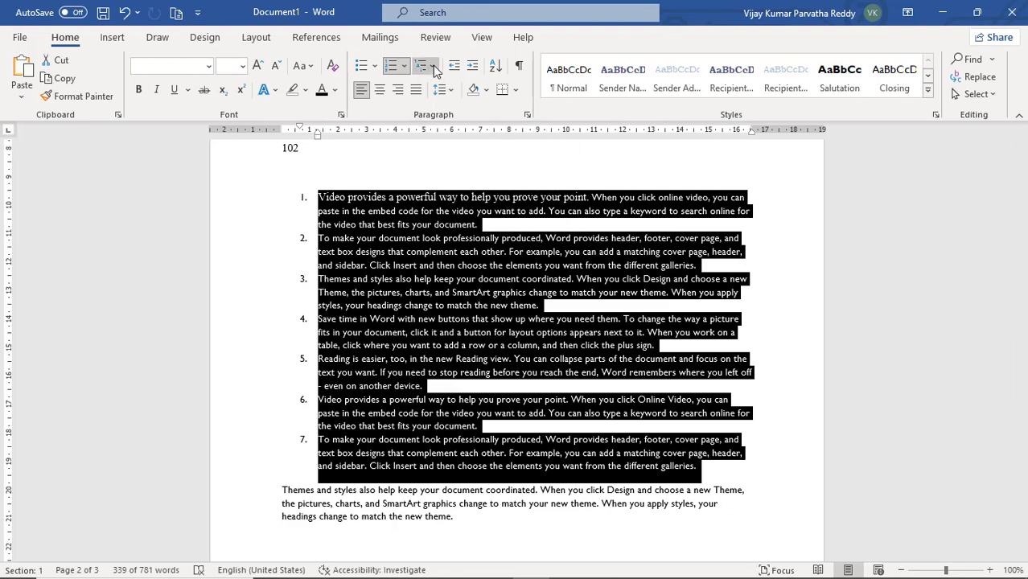
mouse_move(506, 247)
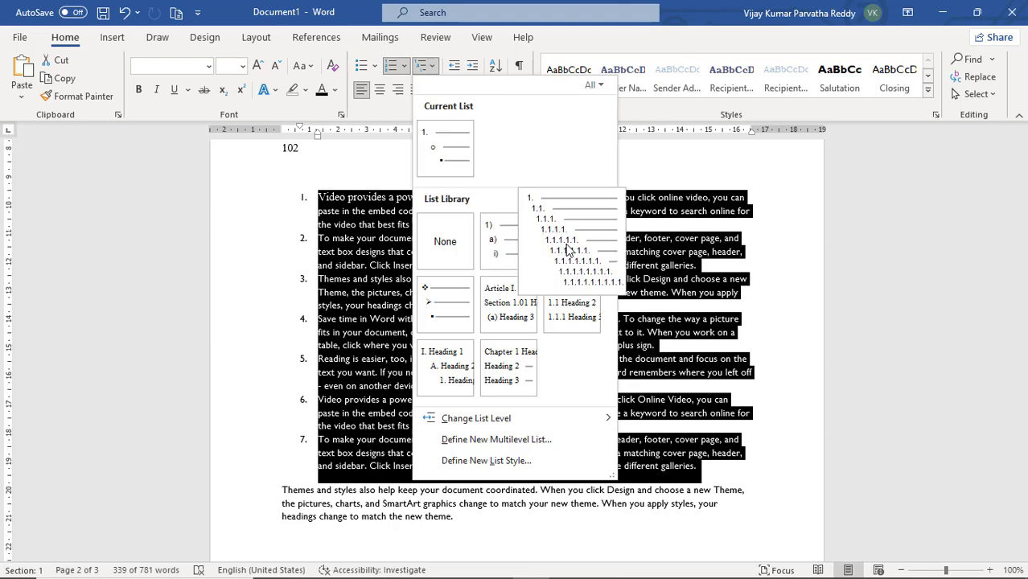
mouse_move(512, 309)
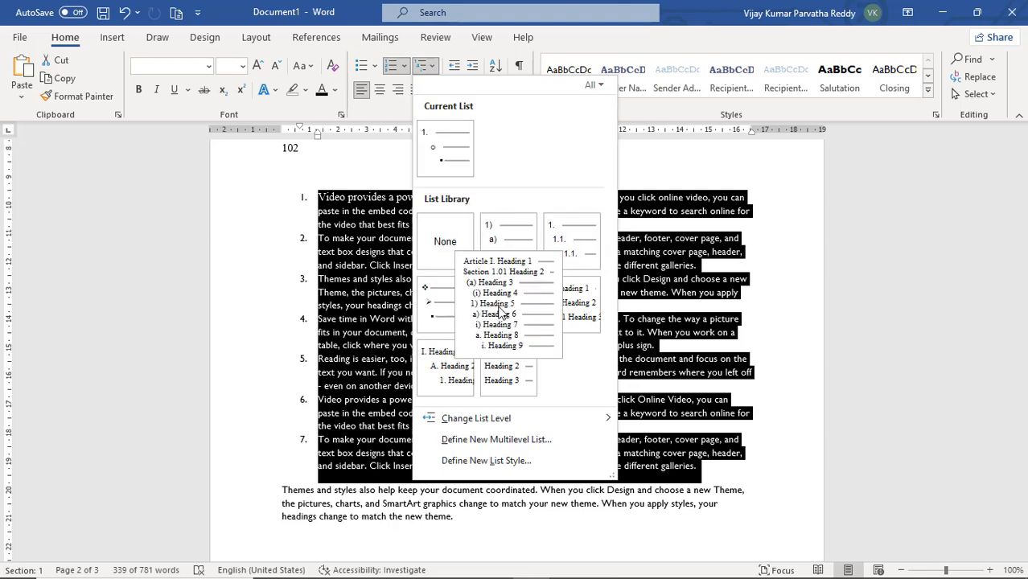
left_click(568, 242)
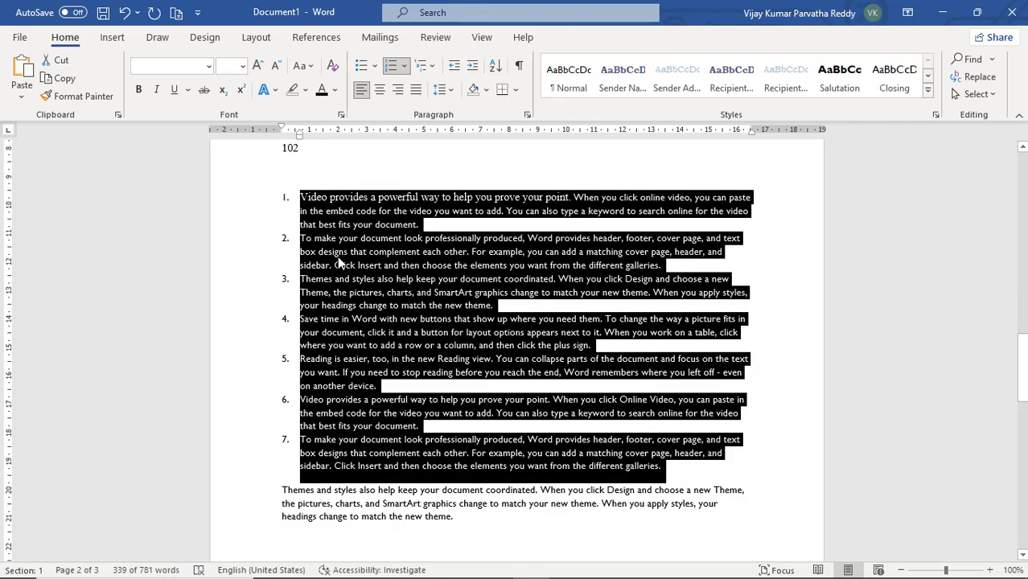
- Remove the list numbering from all seven paragraphs below "102"
left_click(385, 256)
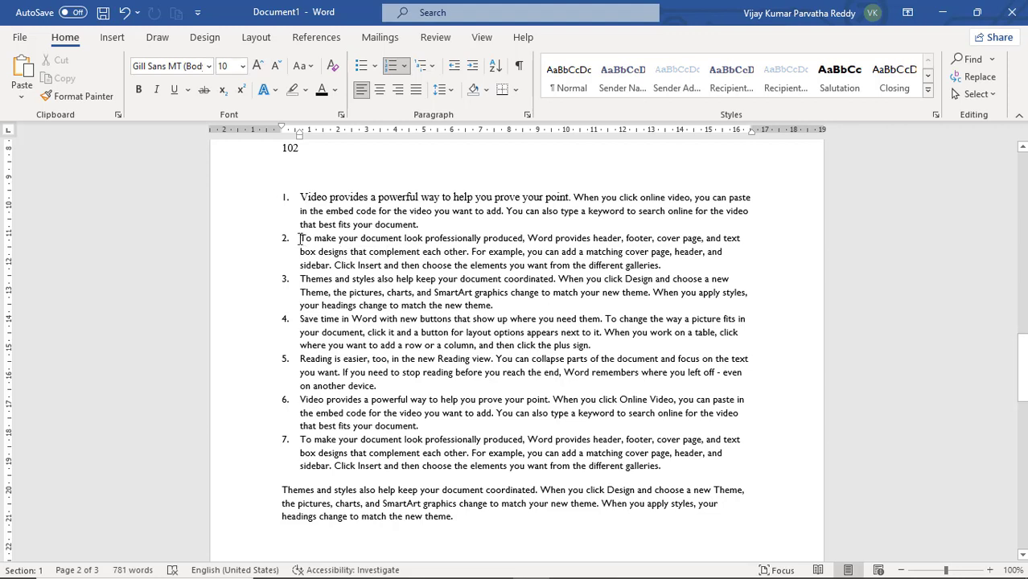
left_click_drag(300, 238, 508, 265)
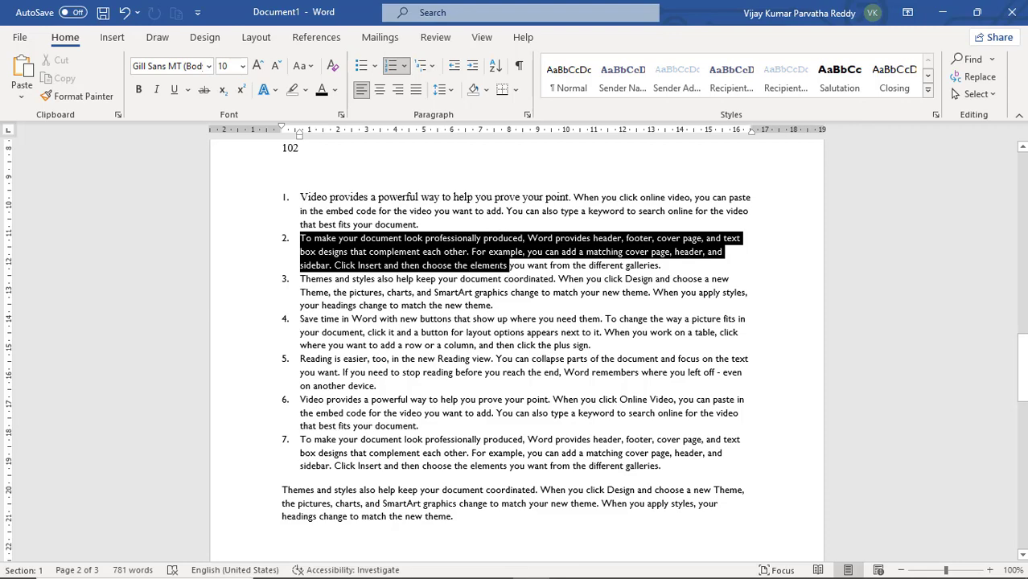
left_click_drag(300, 197, 680, 466)
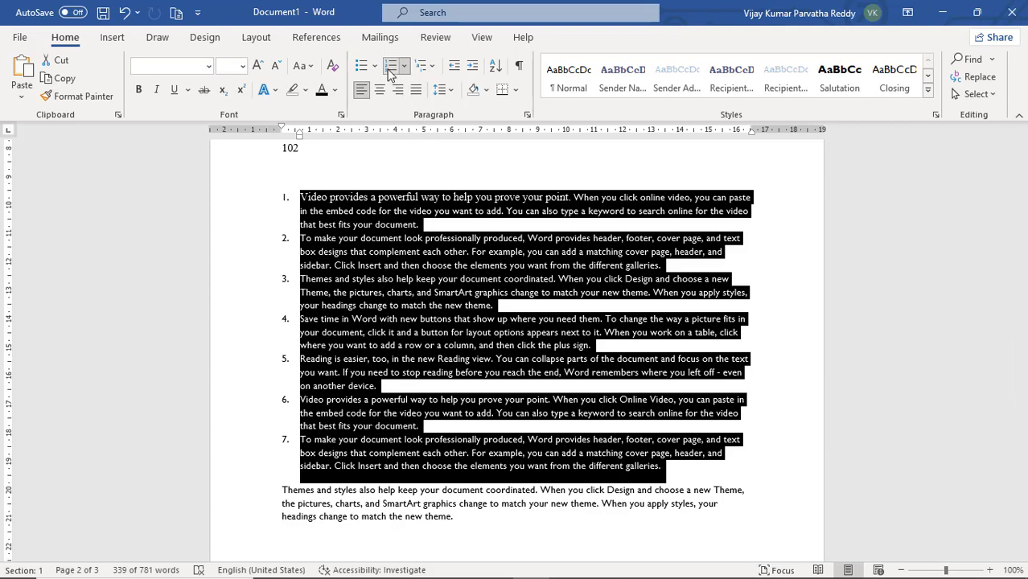
left_click(393, 67)
left_click(424, 241)
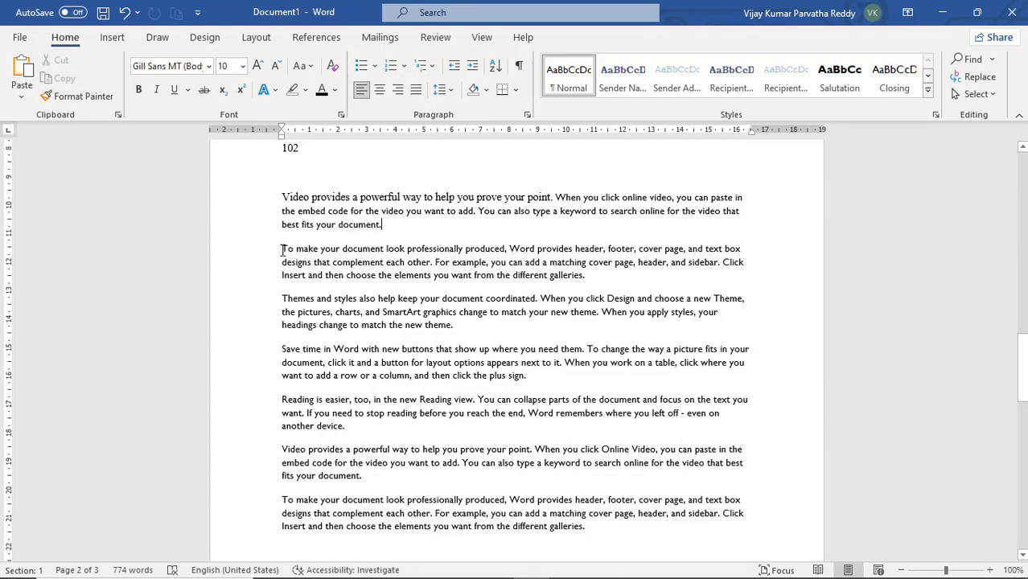
- Increase the indent of the "To make your document" paragraph by one level and the following "Themes and styles" paragraph by two levels
left_click_drag(282, 251, 590, 283)
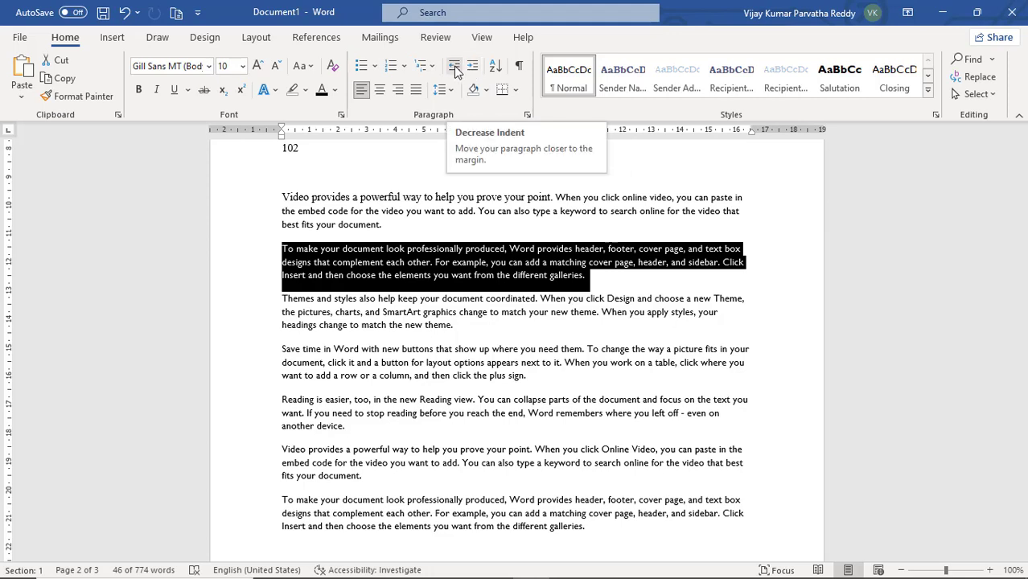
left_click(472, 71)
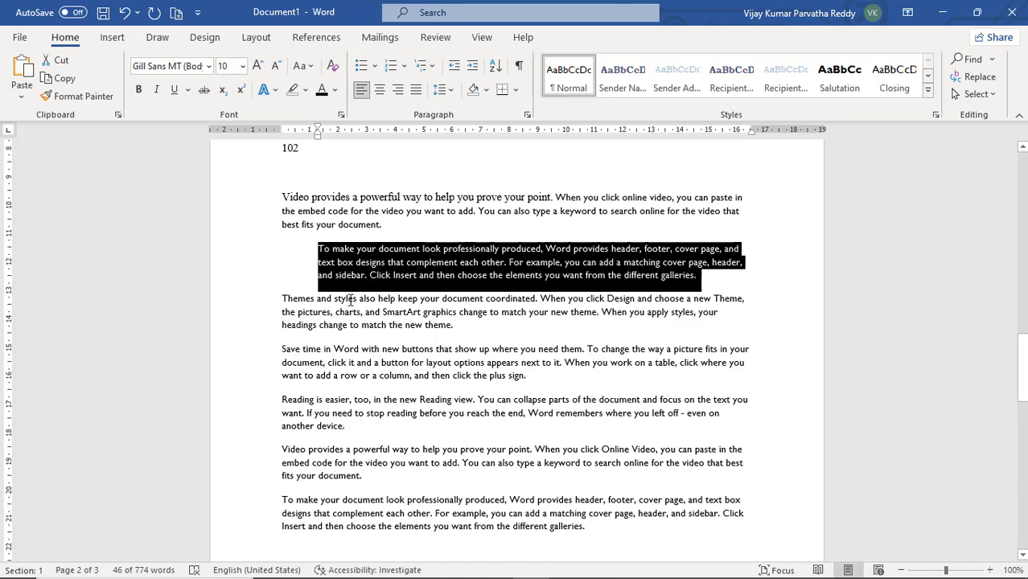
left_click_drag(283, 295, 456, 331)
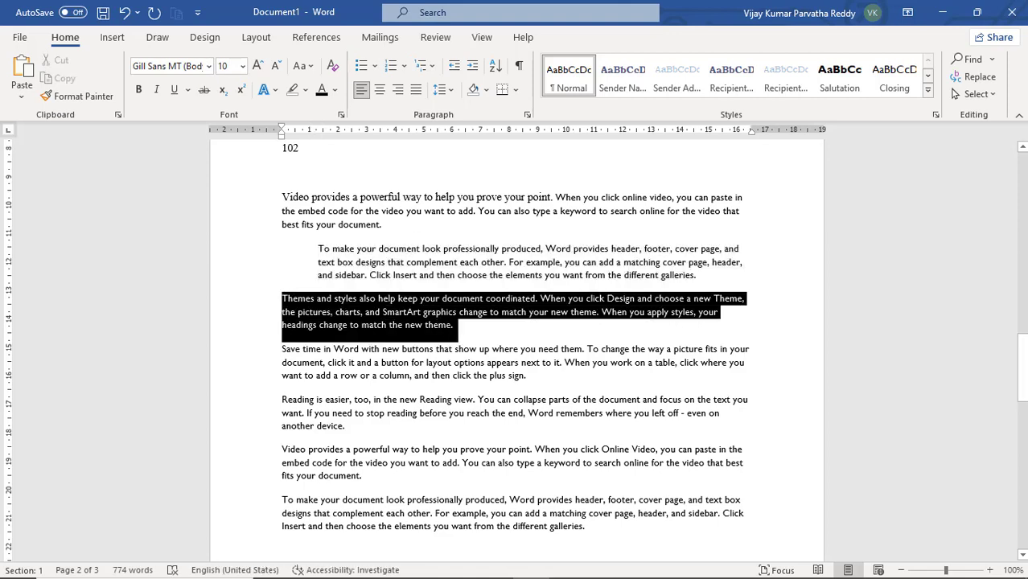
left_click(473, 67)
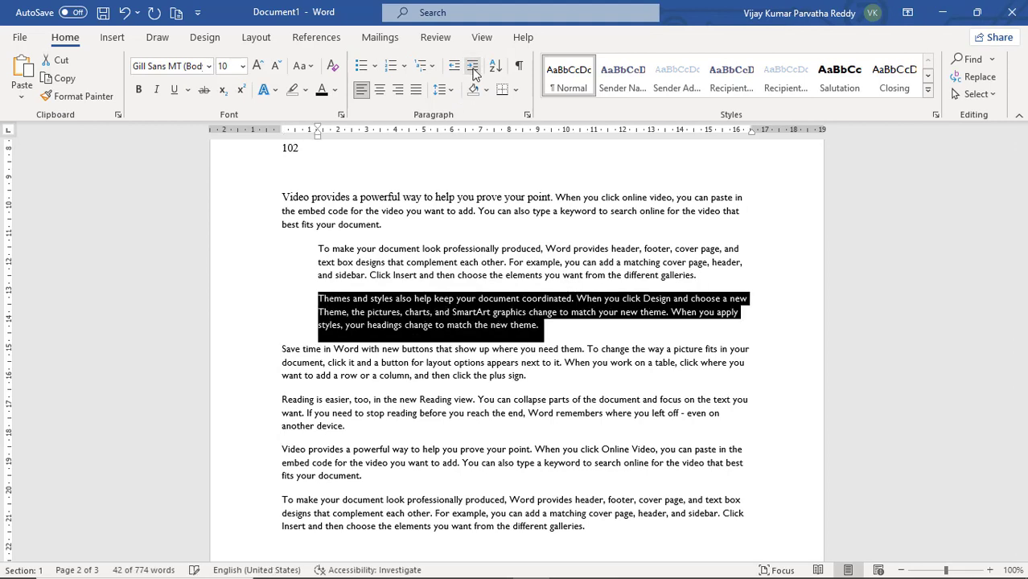
left_click(473, 68)
left_click(456, 240)
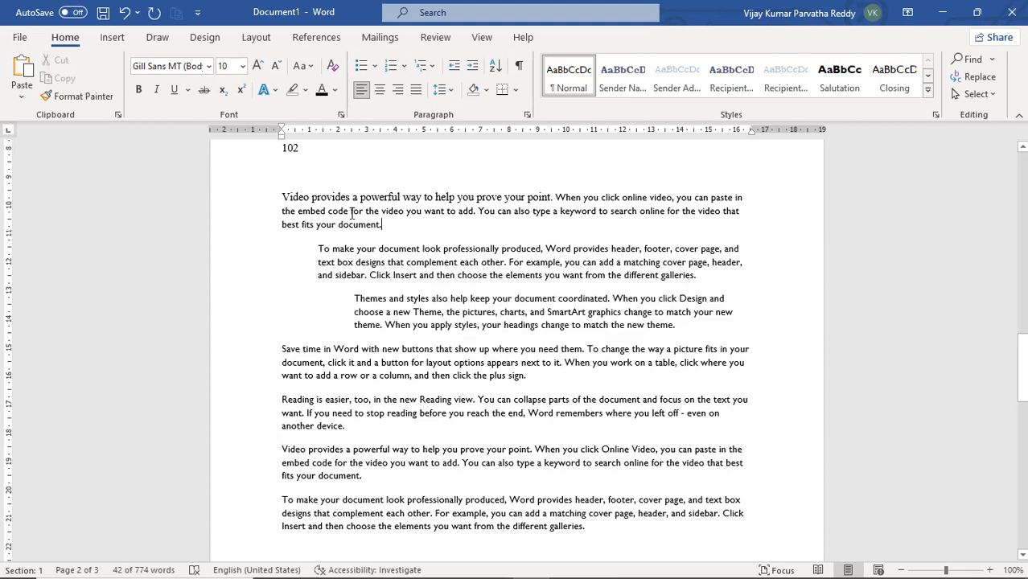
- Apply the 1., 1.1., 1.1.1. multilevel list to the first three paragraphs below "102"
left_click(333, 199)
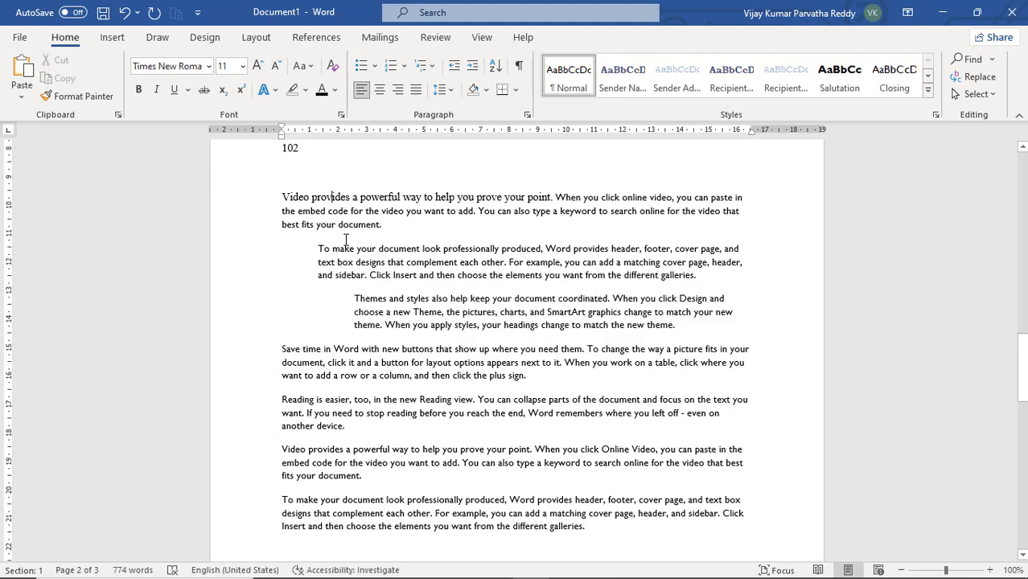
left_click_drag(281, 197, 676, 322)
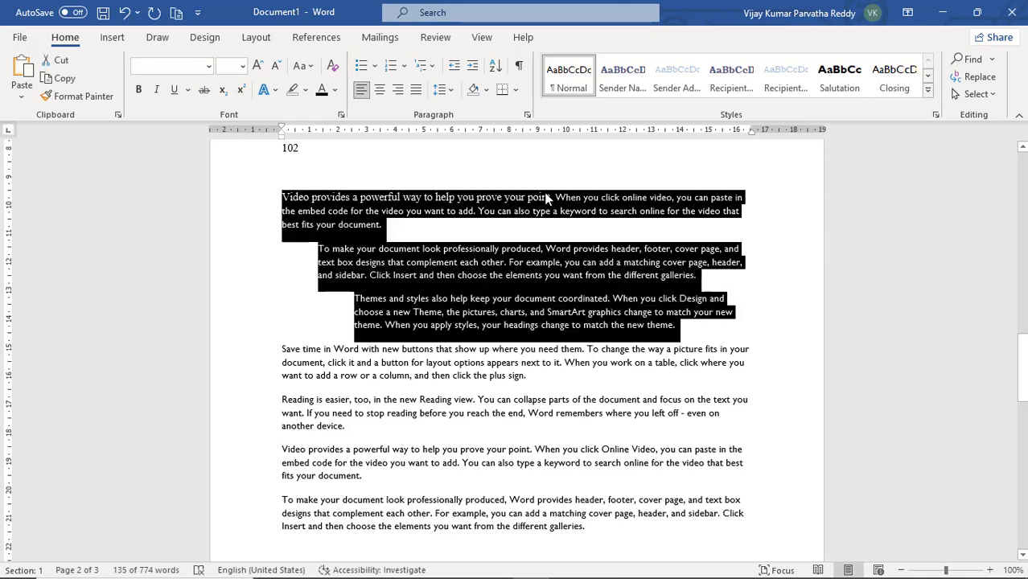
left_click(426, 69)
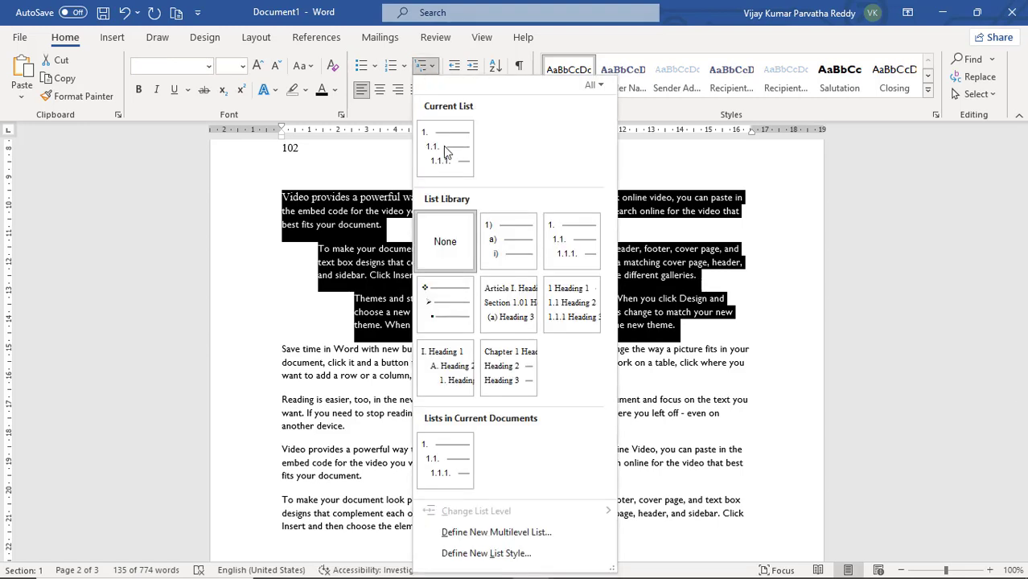
mouse_move(493, 236)
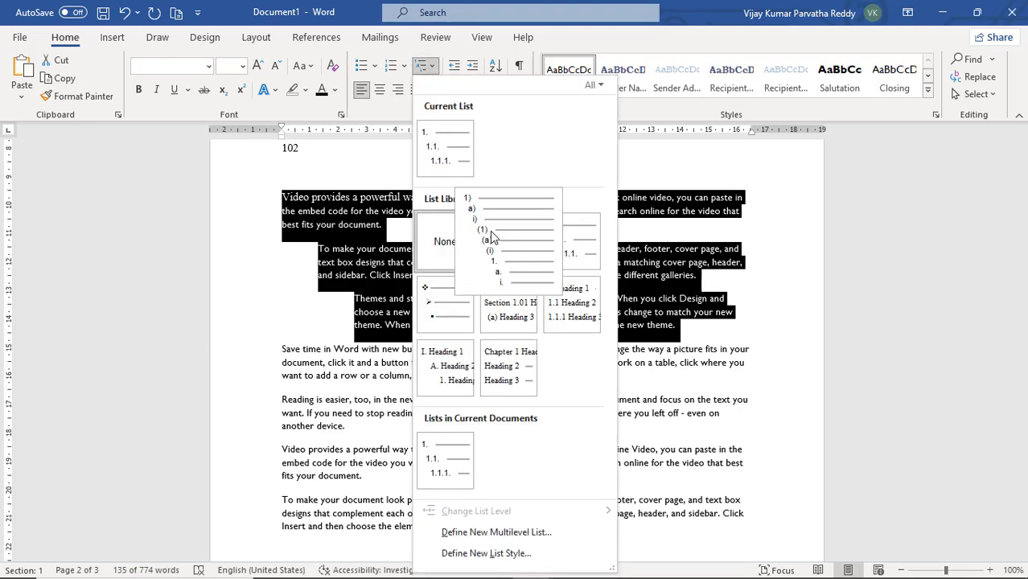
left_click(441, 161)
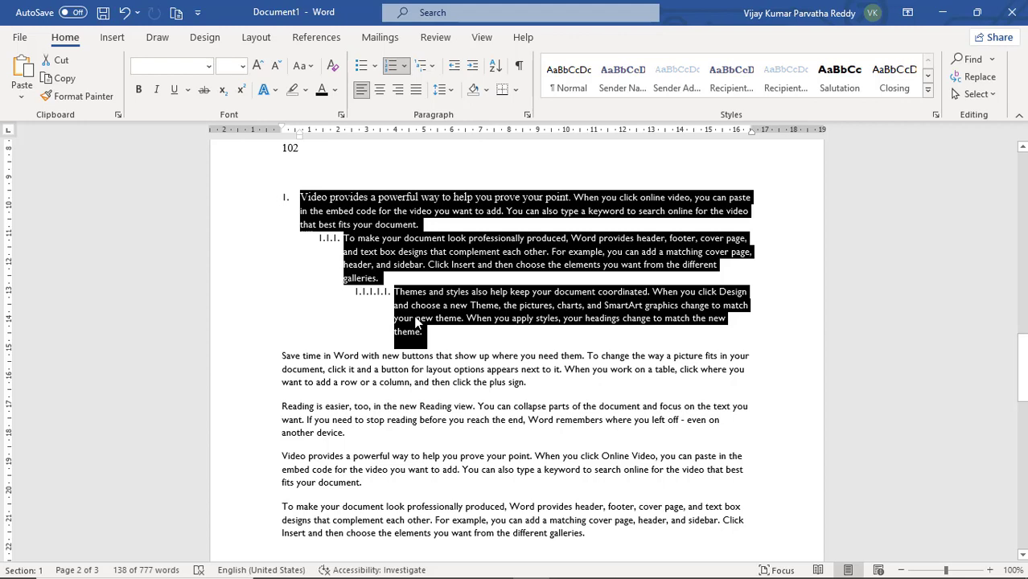
- Apply the "I. Heading 1, A. Heading 2, 1. Heading 3" multilevel list to the same three paragraphs and deselect them
left_click(433, 68)
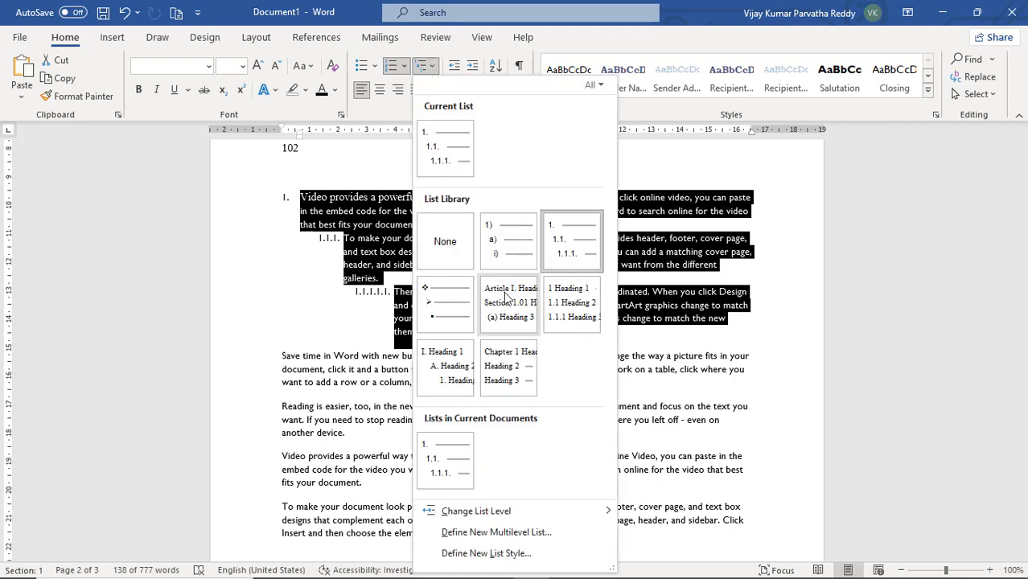
left_click(456, 369)
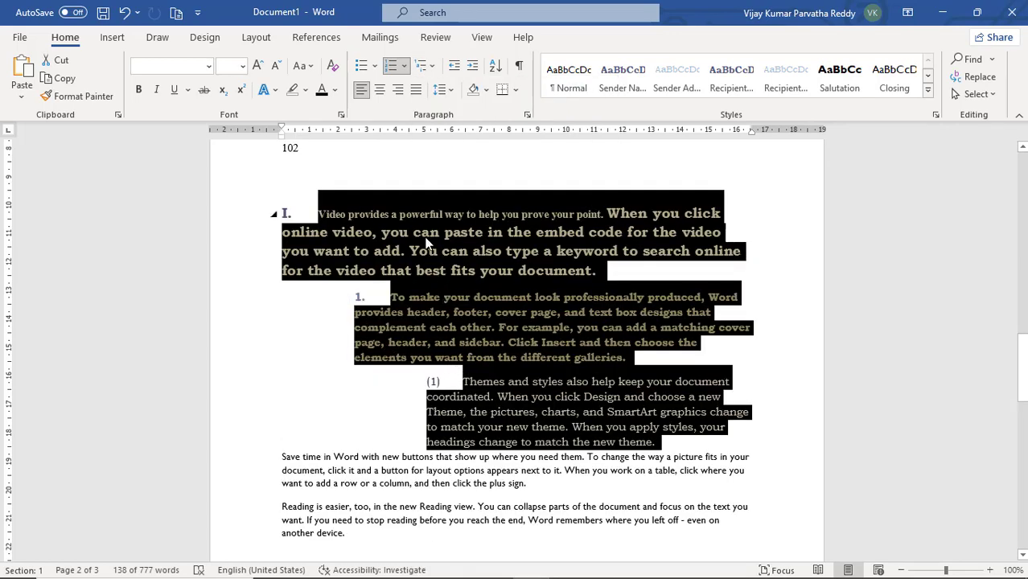
left_click(428, 67)
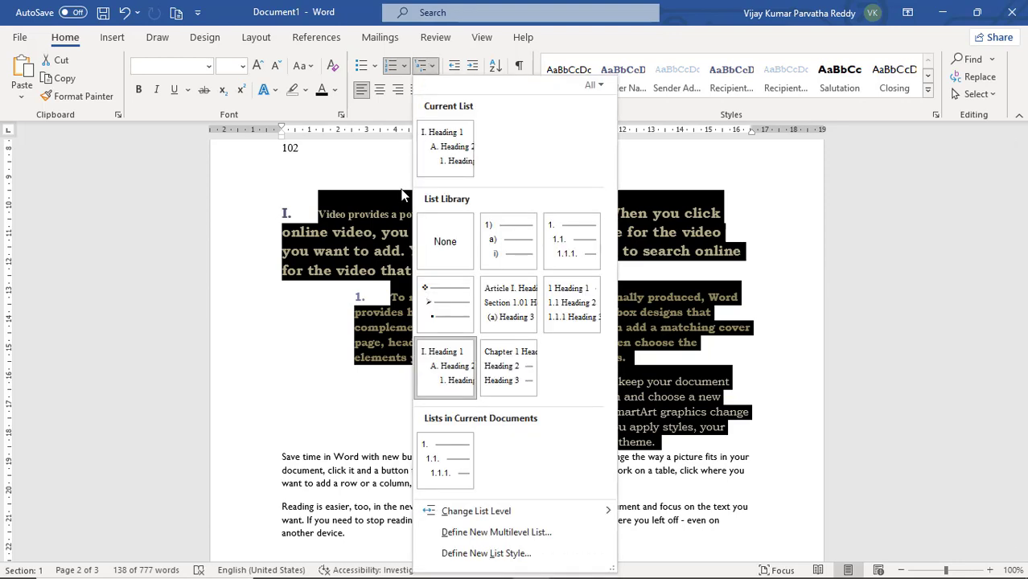
left_click(402, 195)
left_click(390, 296)
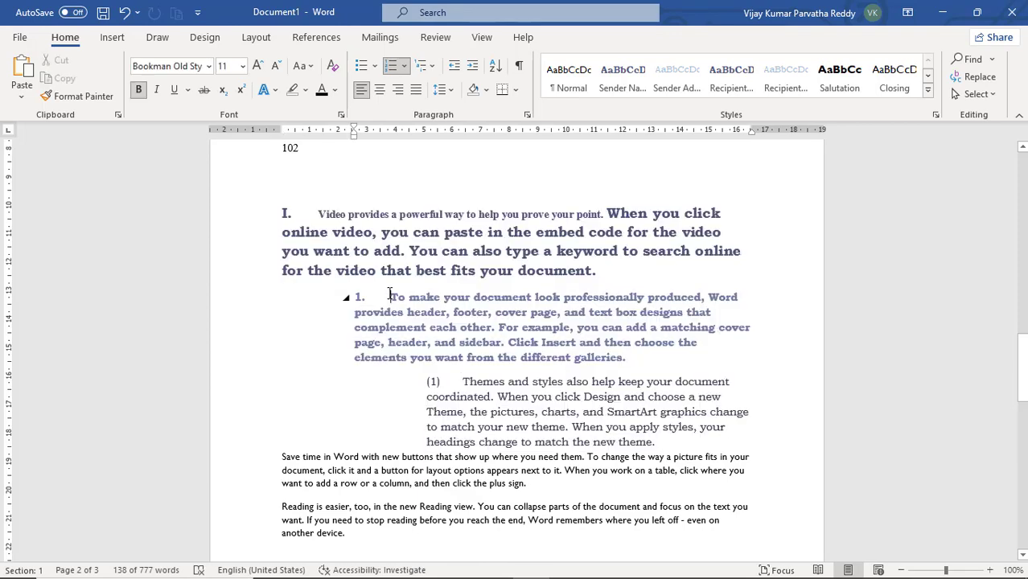
left_click(376, 239)
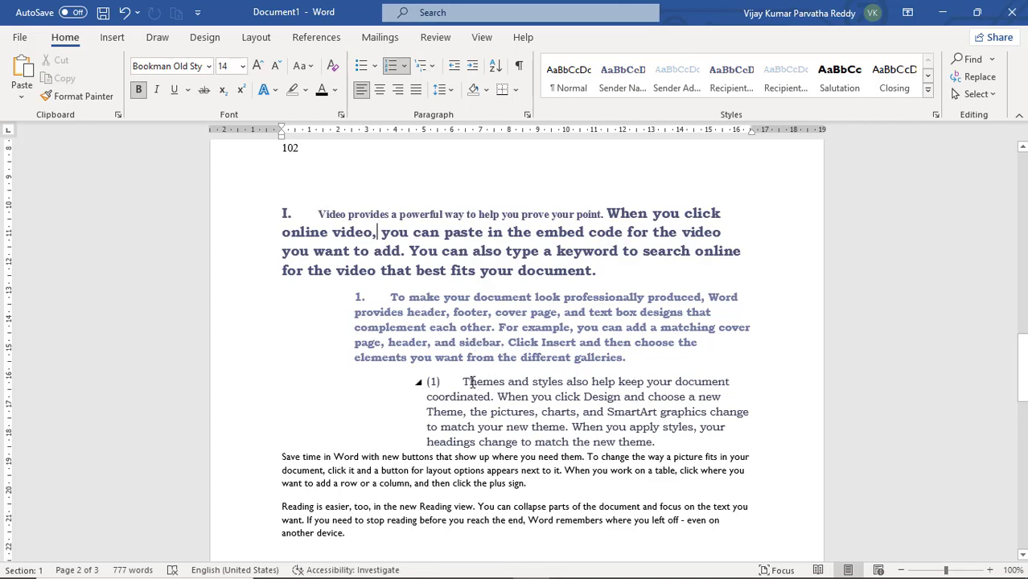
- Undo both multilevel lists applied to the first three paragraphs below "102" and deselect the text
left_click_drag(318, 214, 728, 427)
left_click(561, 352)
left_click_drag(388, 312, 680, 443)
key("ctrl+space")
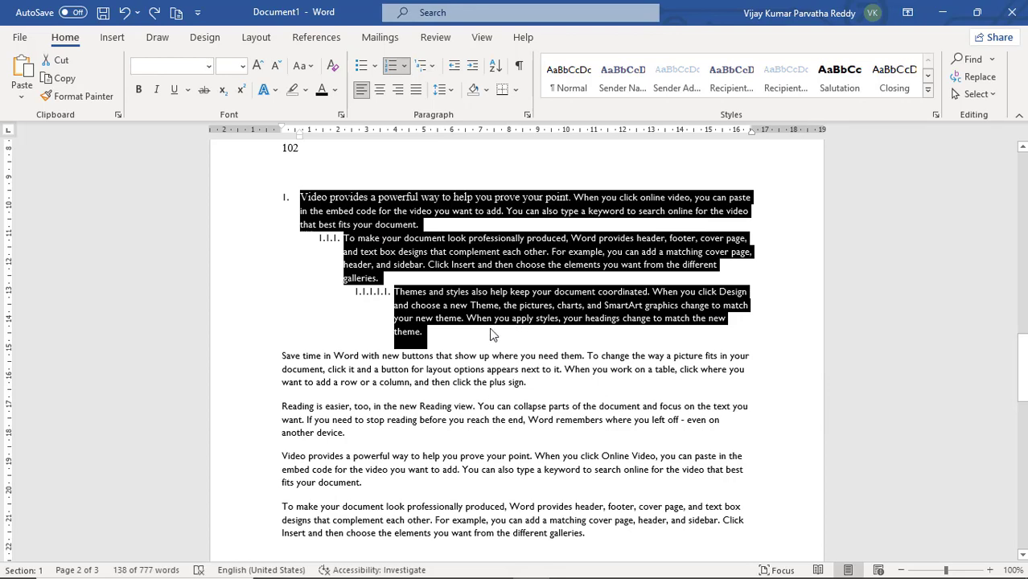
key("ctrl+shift+n")
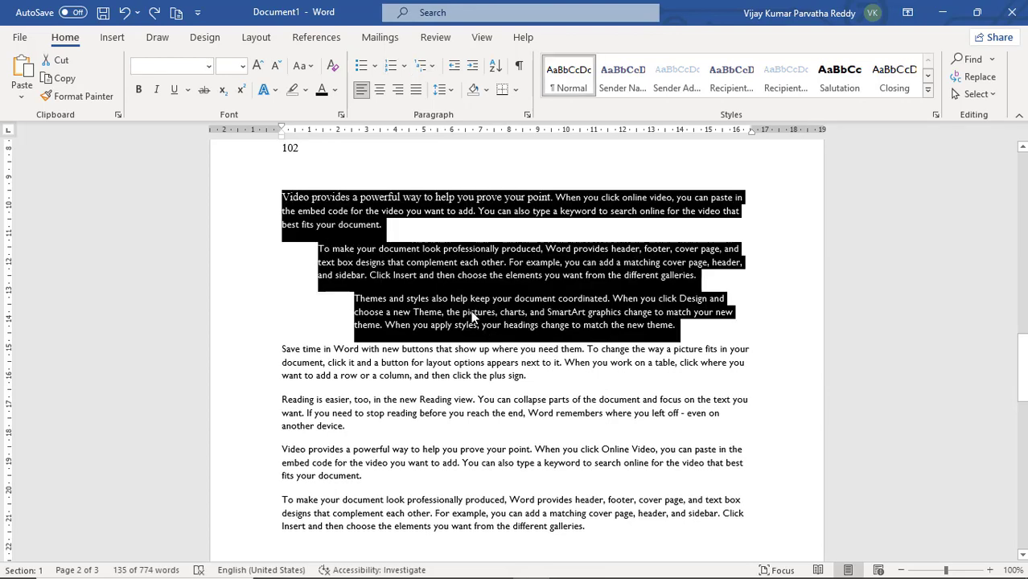
left_click(473, 318)
- Decrease the indent of the "To make your document" paragraph below "102" by one level
left_click_drag(316, 242, 473, 277)
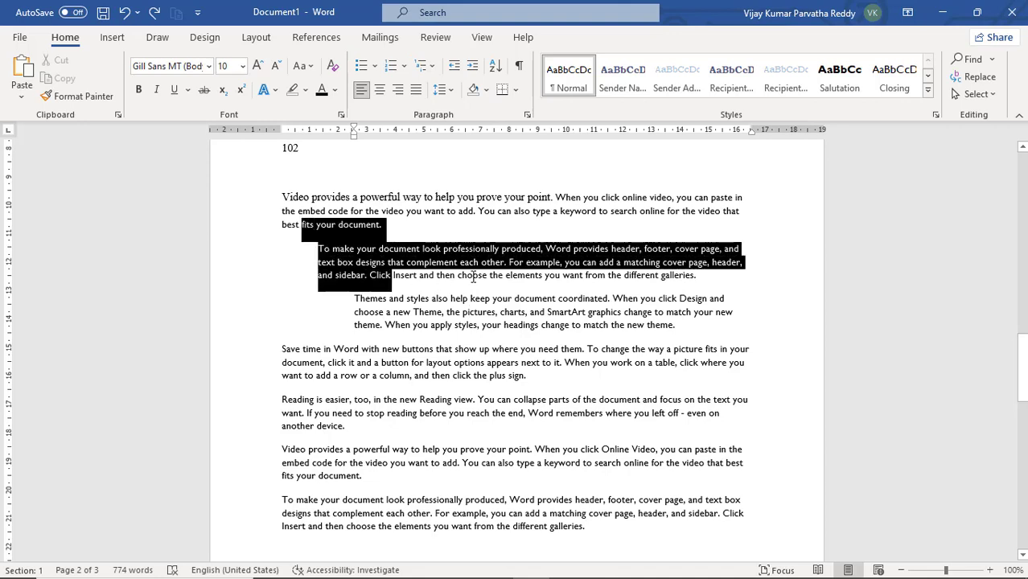
key("shift+End")
left_click(318, 249)
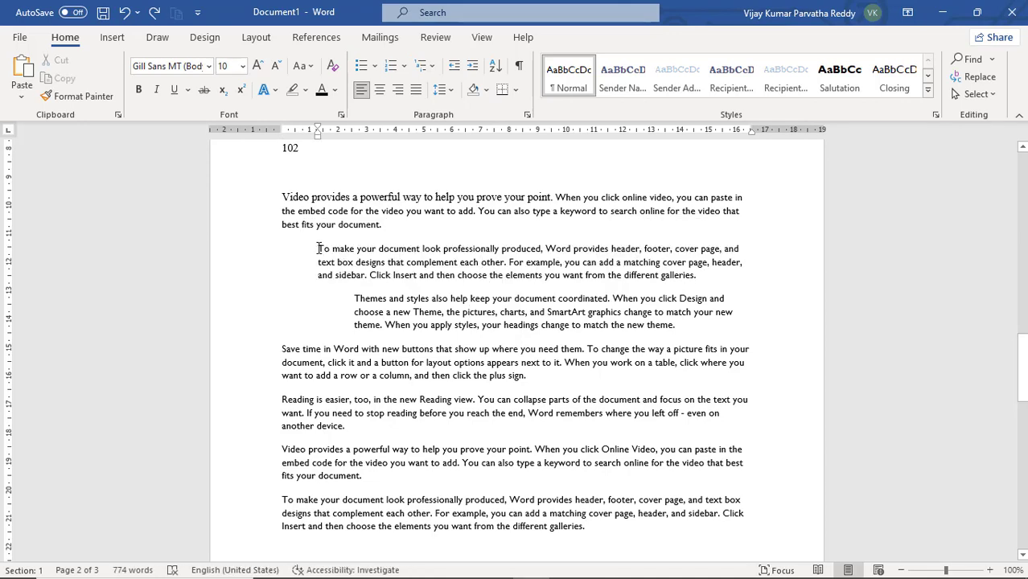
left_click_drag(319, 248, 701, 278)
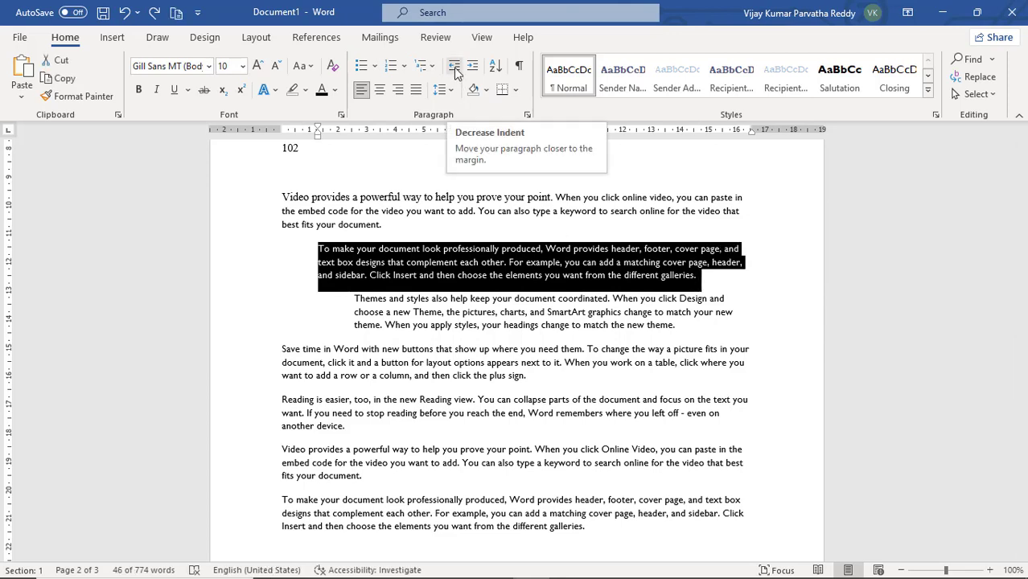
left_click(455, 71)
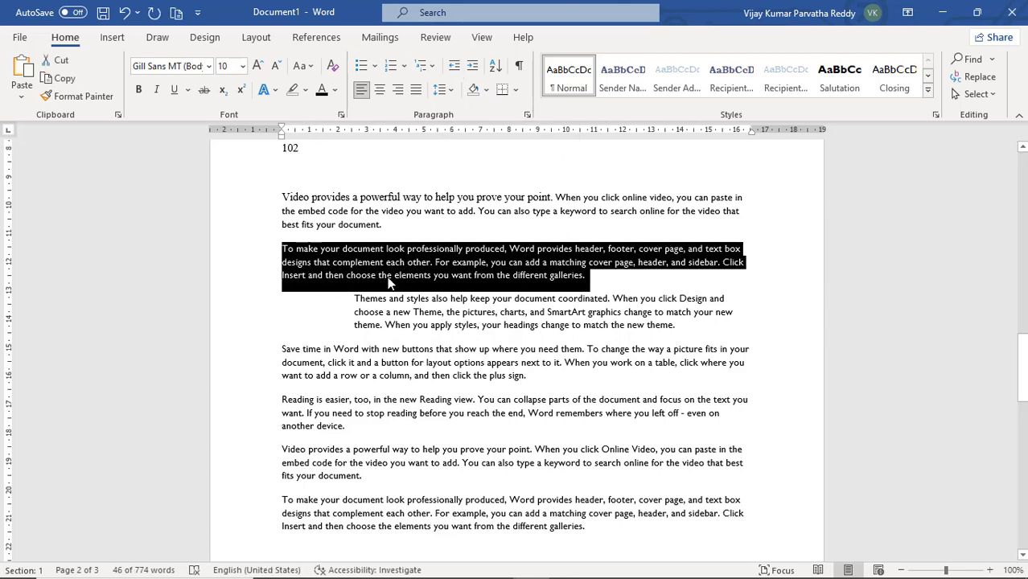
- Decrease the indent of the "Themes and styles" paragraph by two levels and deselect it
left_click_drag(356, 299, 412, 325)
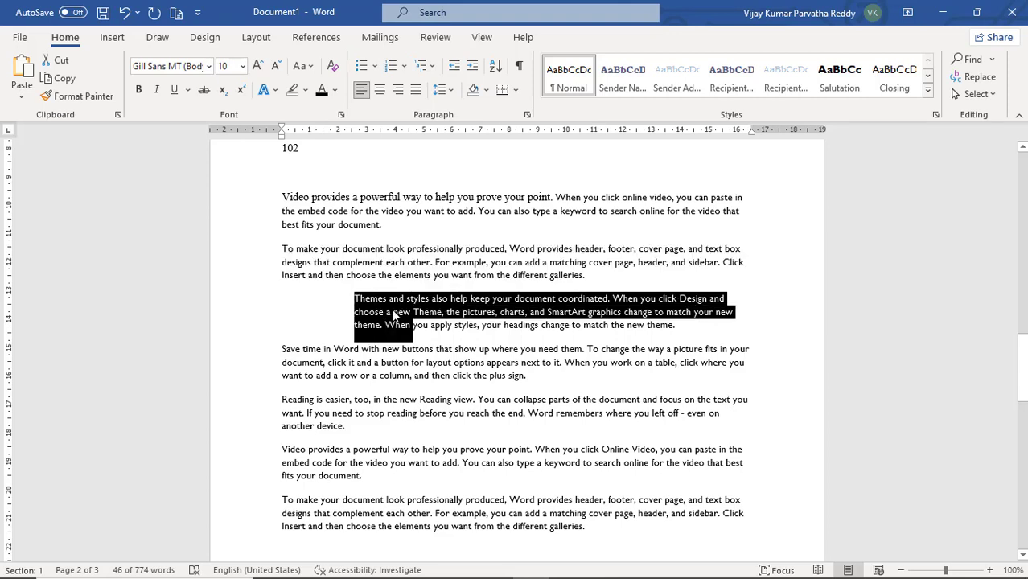
left_click(456, 71)
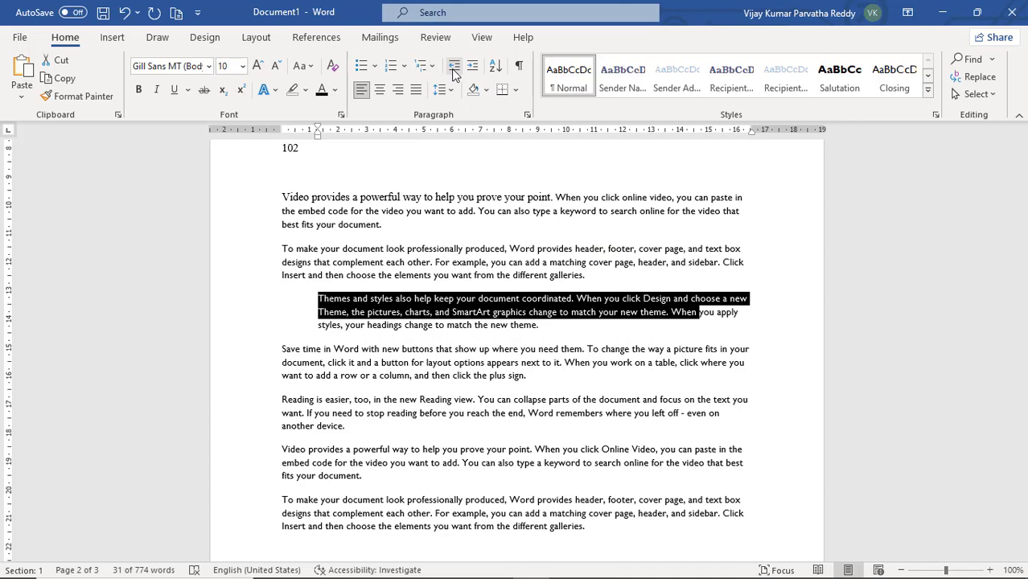
left_click(455, 71)
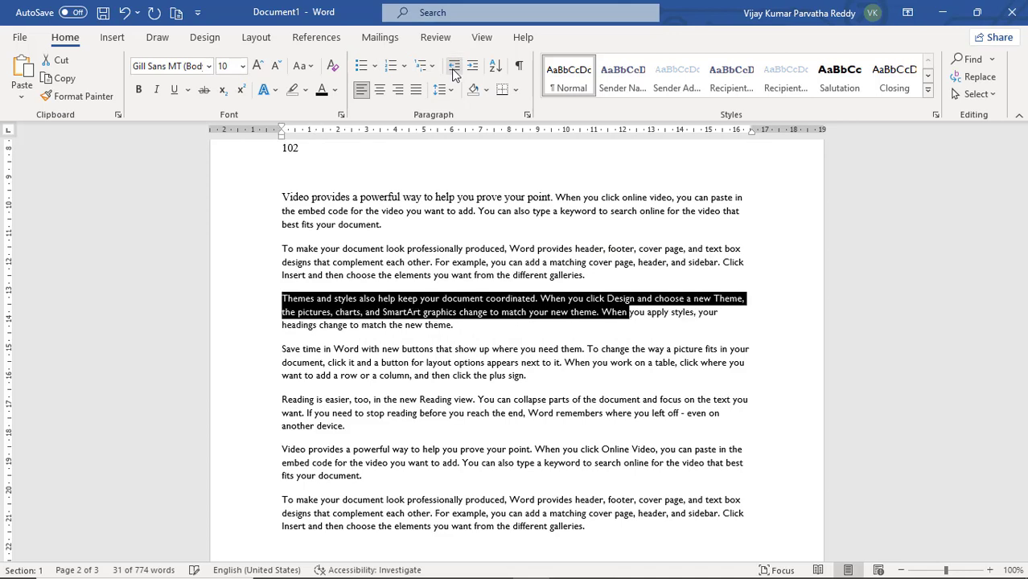
left_click(469, 271)
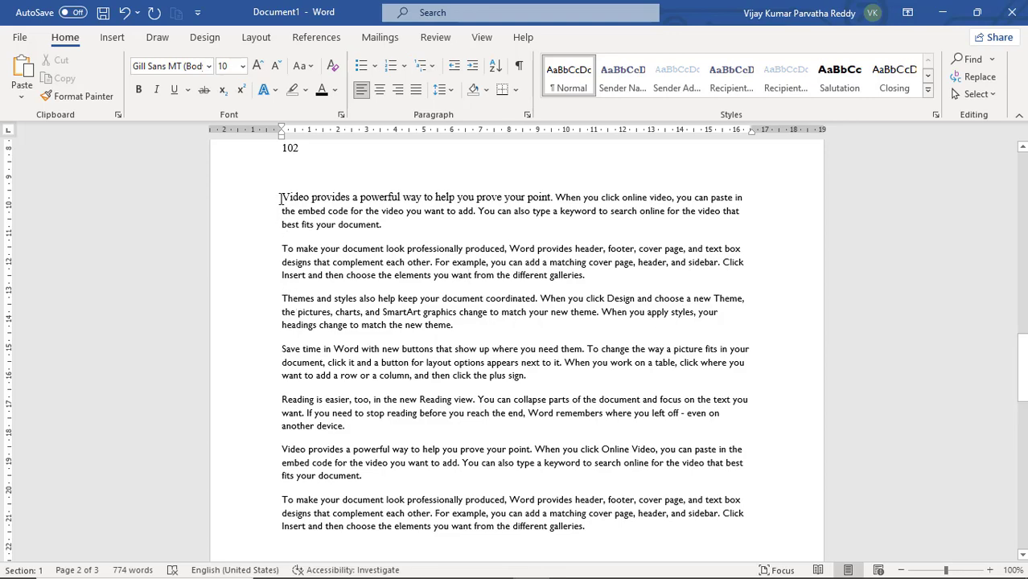
- Try centred, right and left alignment in turn on all seven paragraphs below "102"
left_click_drag(281, 199, 583, 527)
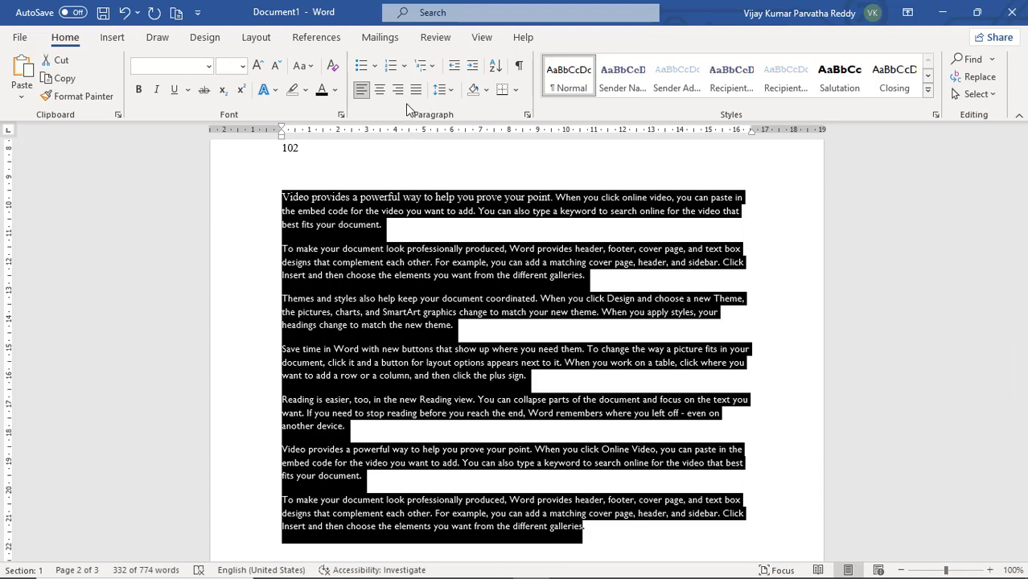
left_click(379, 89)
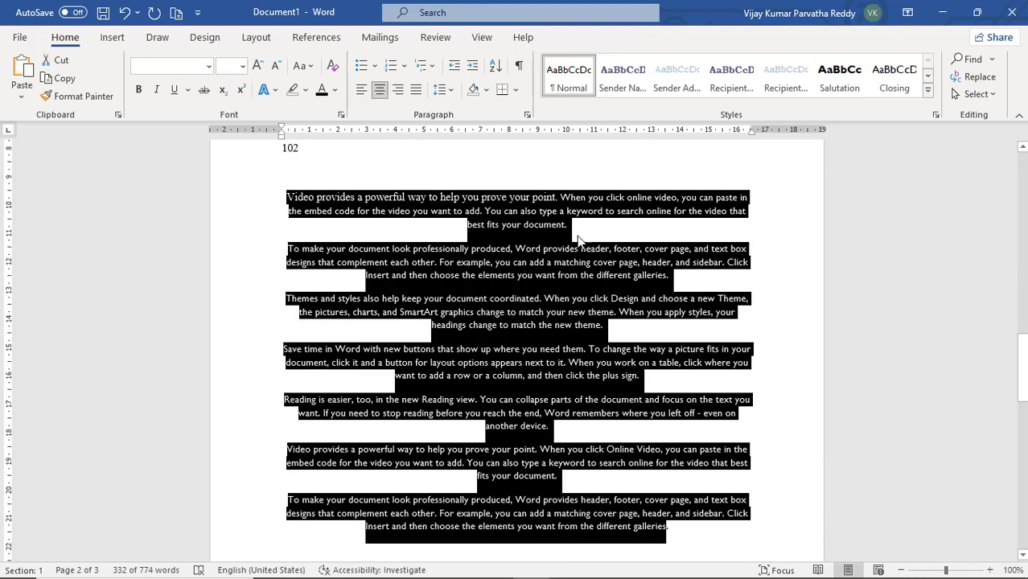
left_click(396, 90)
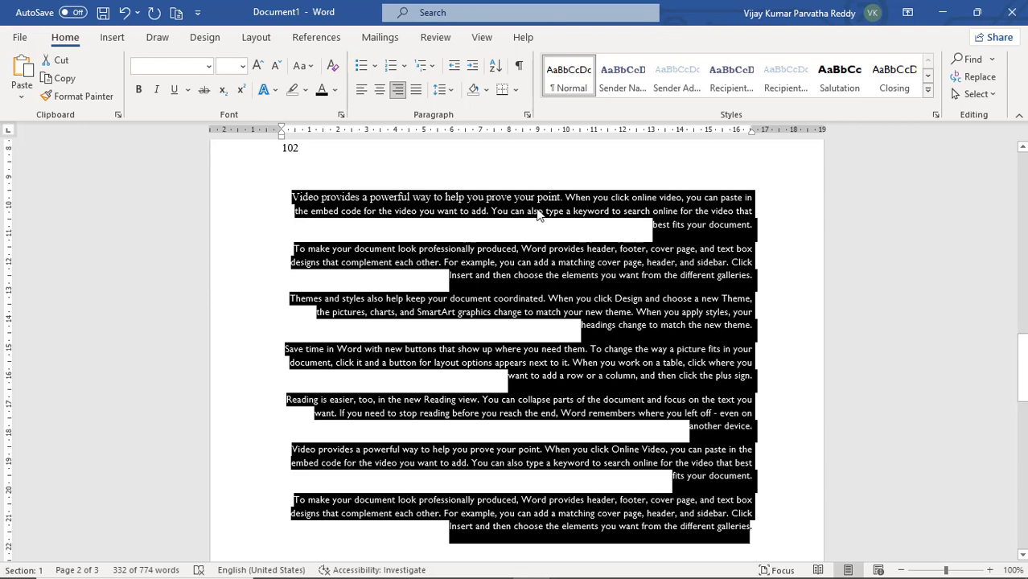
left_click(363, 90)
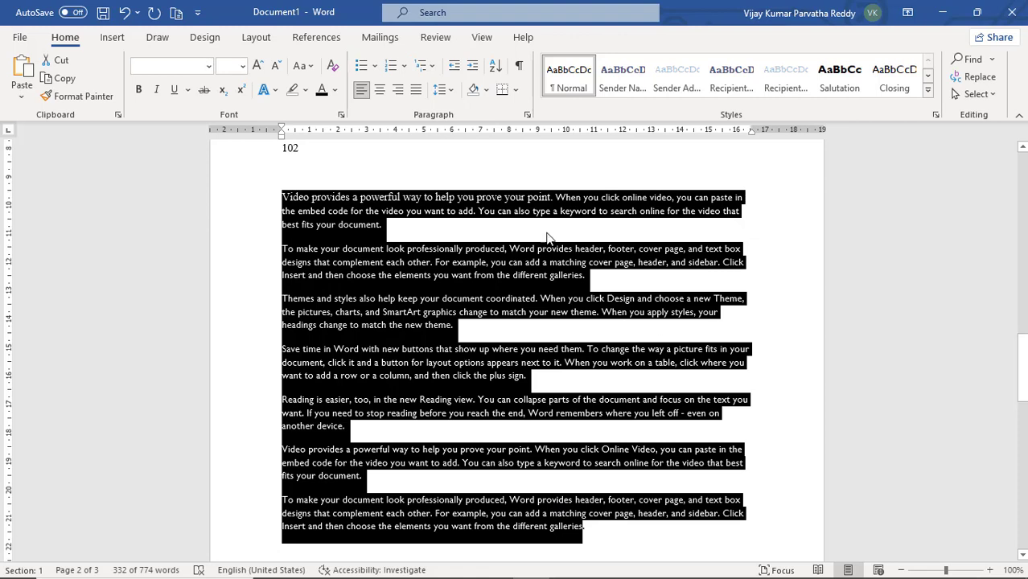
- Justify all seven paragraphs below "102" and deselect them
left_click(417, 96)
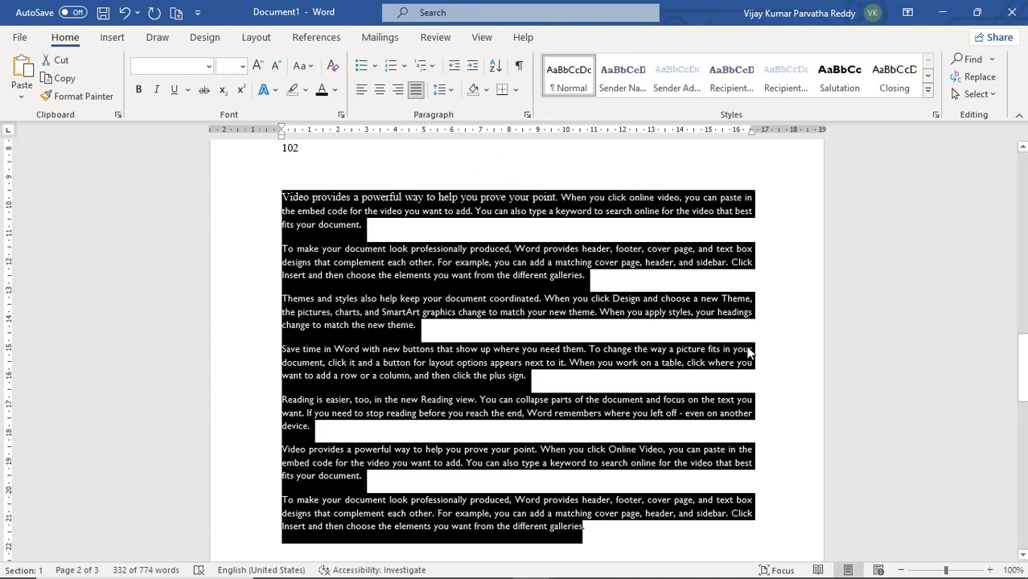
left_click(633, 374)
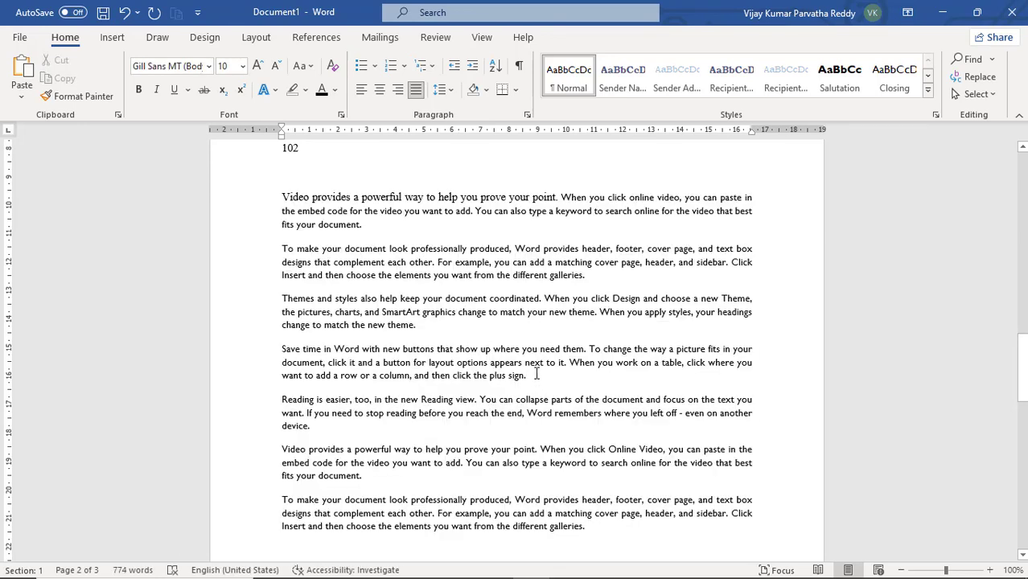
left_click_drag(528, 375, 490, 376)
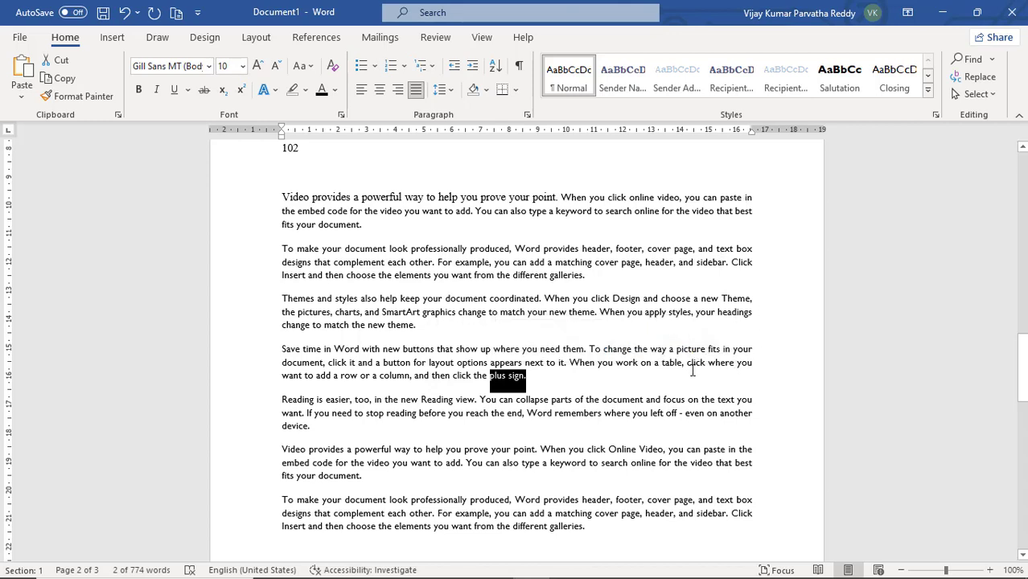
left_click(545, 375)
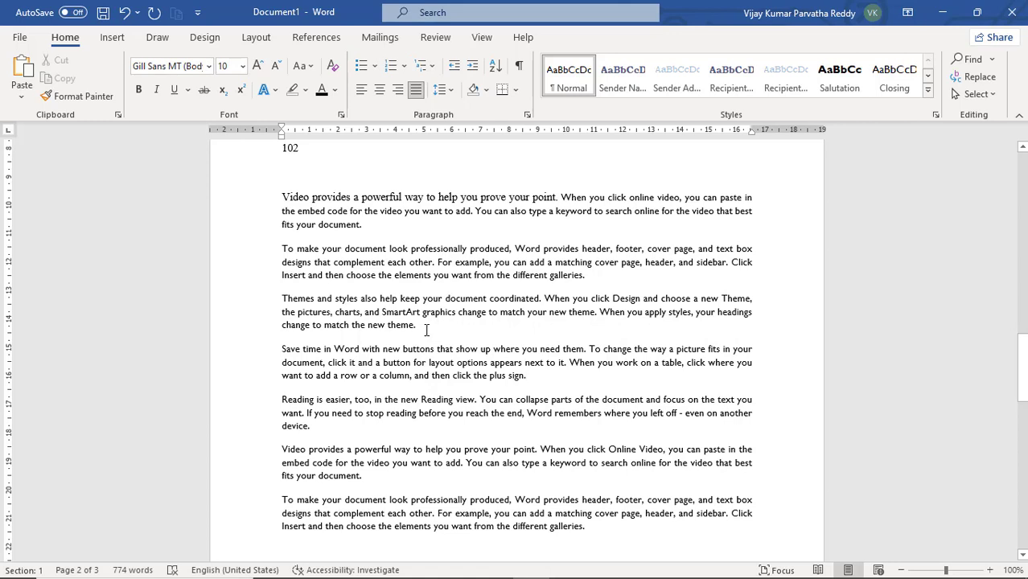
left_click(365, 225)
- Set the line spacing of the first two paragraphs below "102" to 1.5 and deselect them
left_click_drag(280, 196, 610, 277)
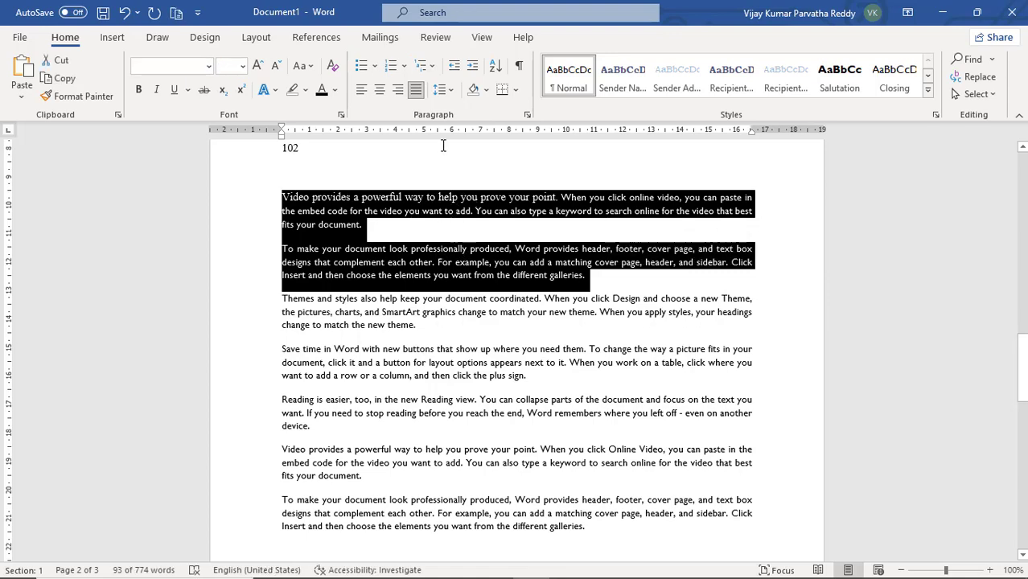
left_click(450, 93)
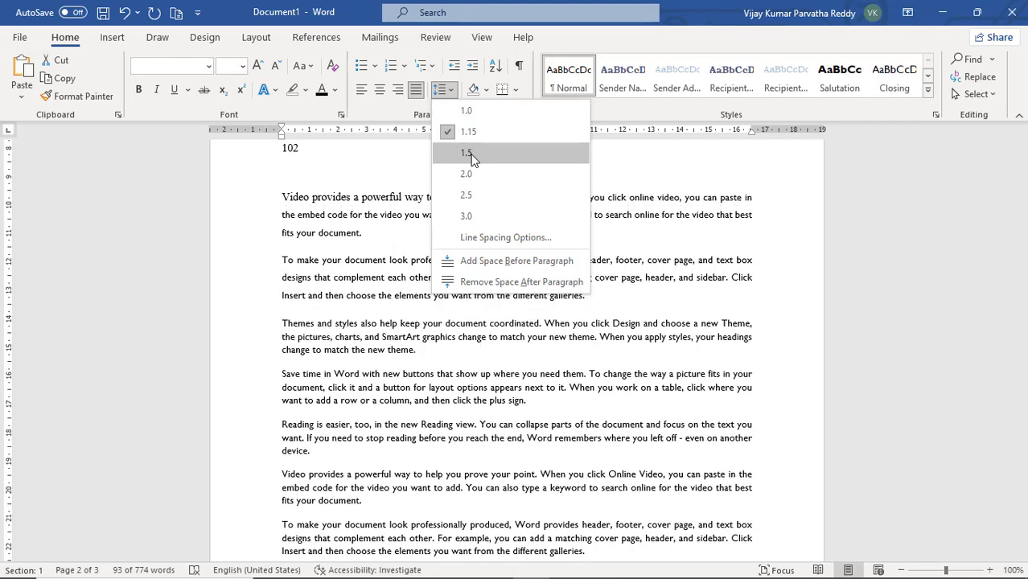
left_click(468, 154)
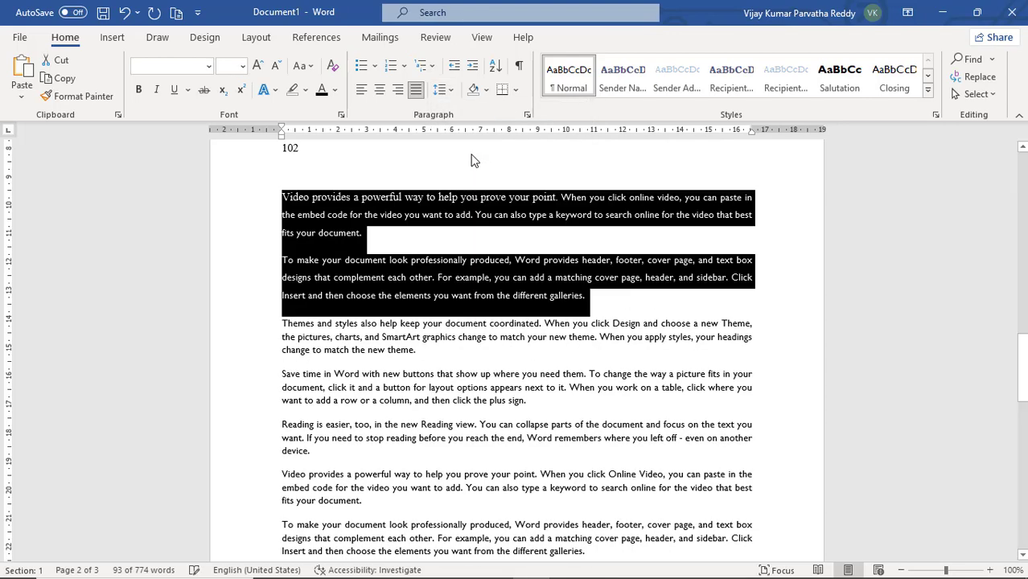
left_click(466, 262)
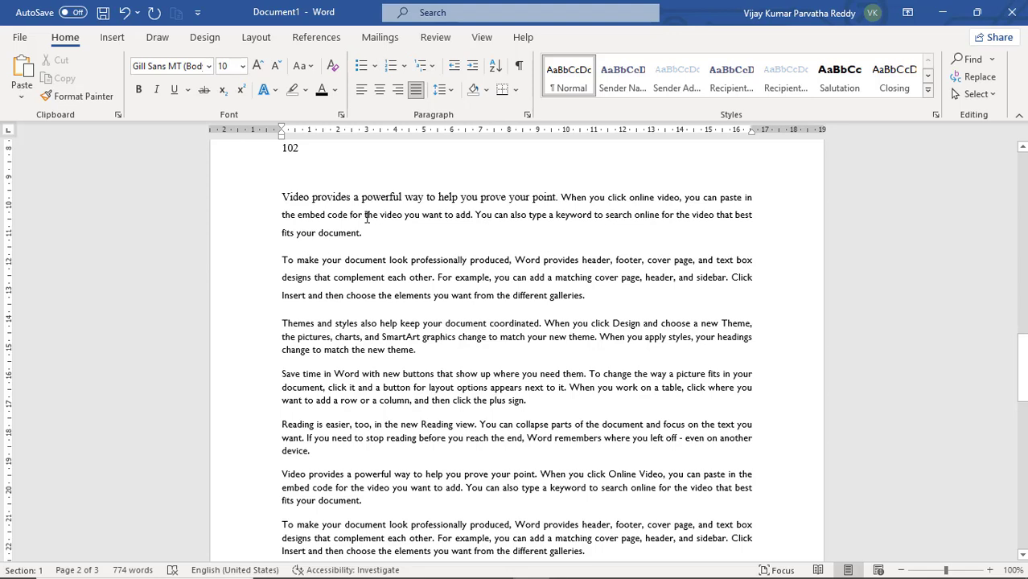
- Split the first paragraph below "102" before "the embed code" and take the split back
left_click(758, 197)
key("Return")
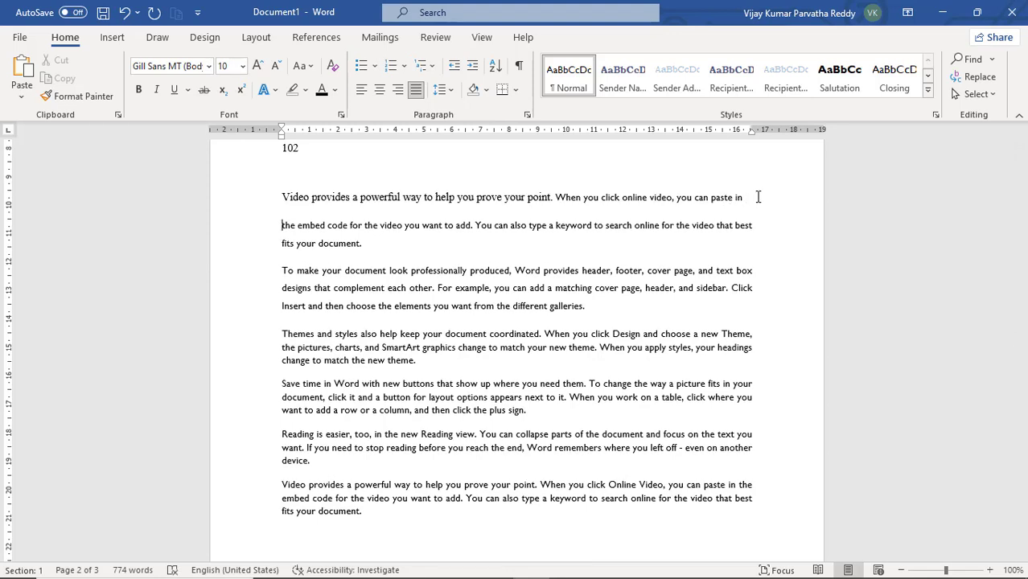
key("BackSpace")
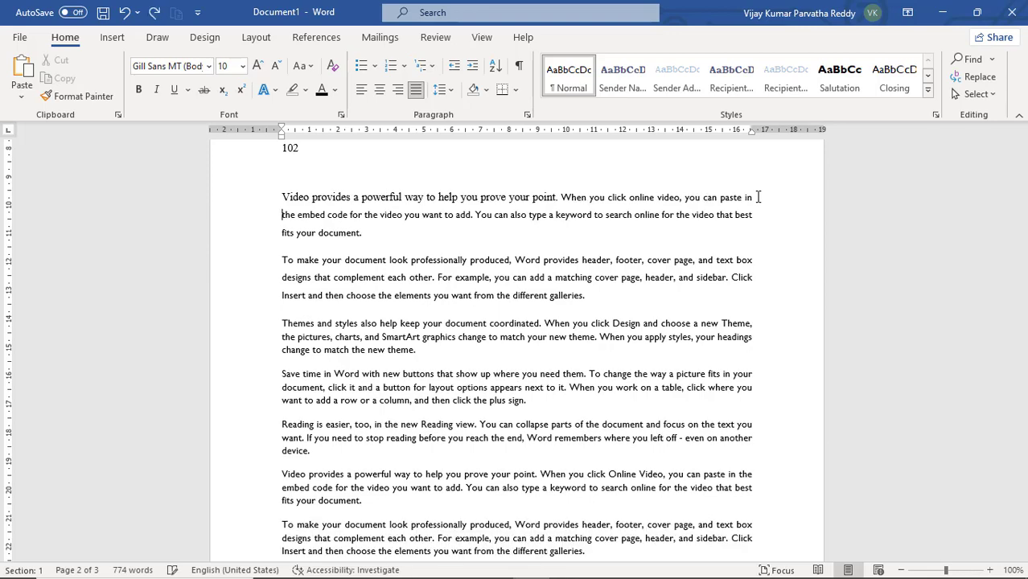
- Set the line spacing of the first two paragraphs below "102" to 1.0
left_click_drag(279, 198, 598, 299)
scroll(697, 431, "down", 3)
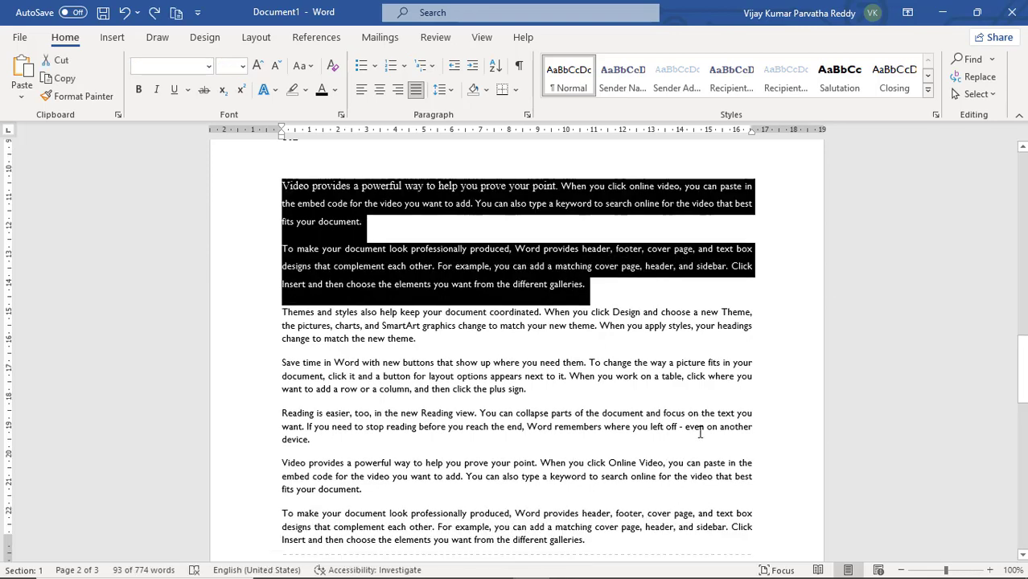
scroll(592, 343, "up", 4)
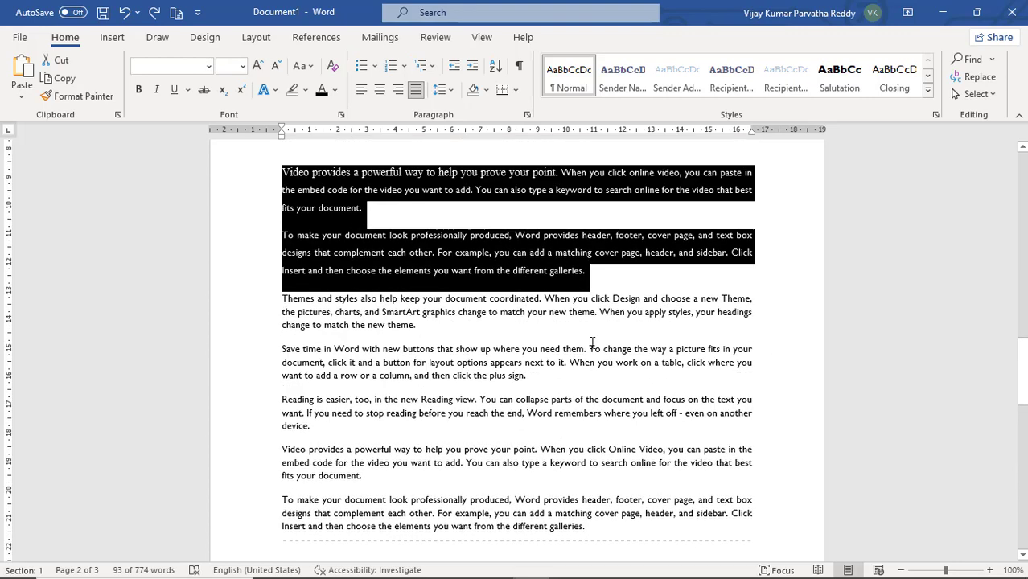
left_click(450, 95)
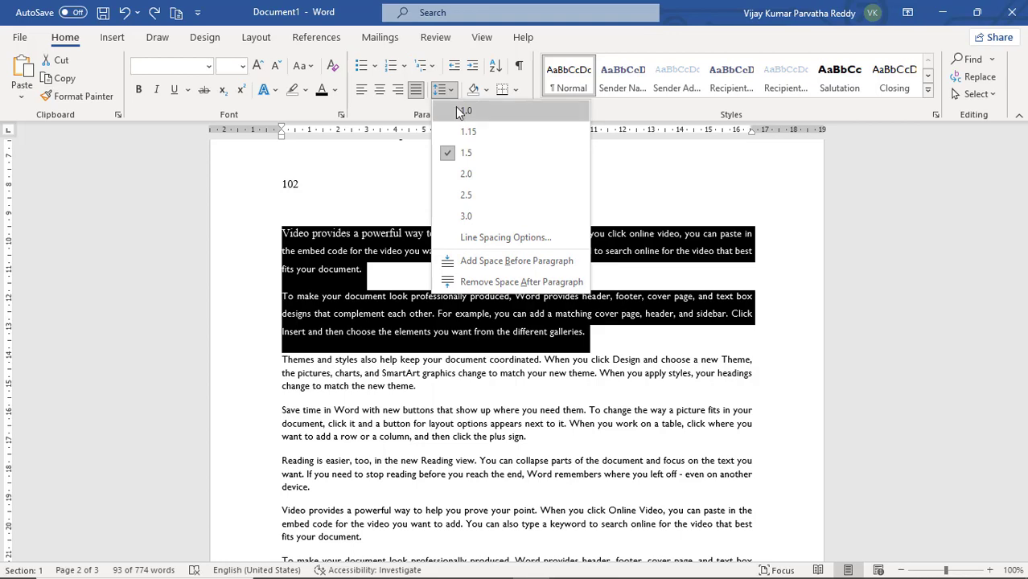
left_click(456, 108)
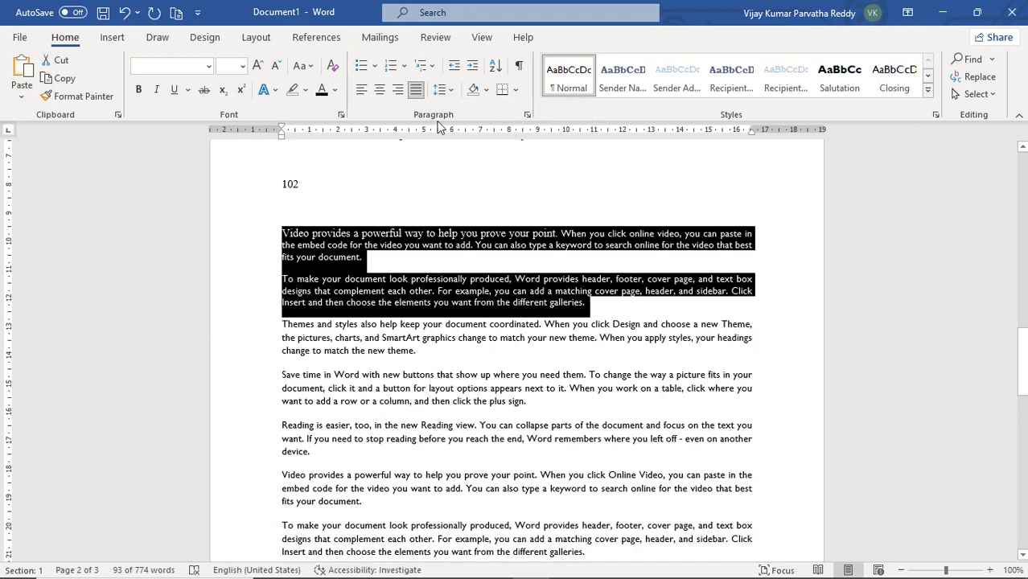
- Set the line spacing of the same two paragraphs to 2.0 and deselect them
left_click(452, 92)
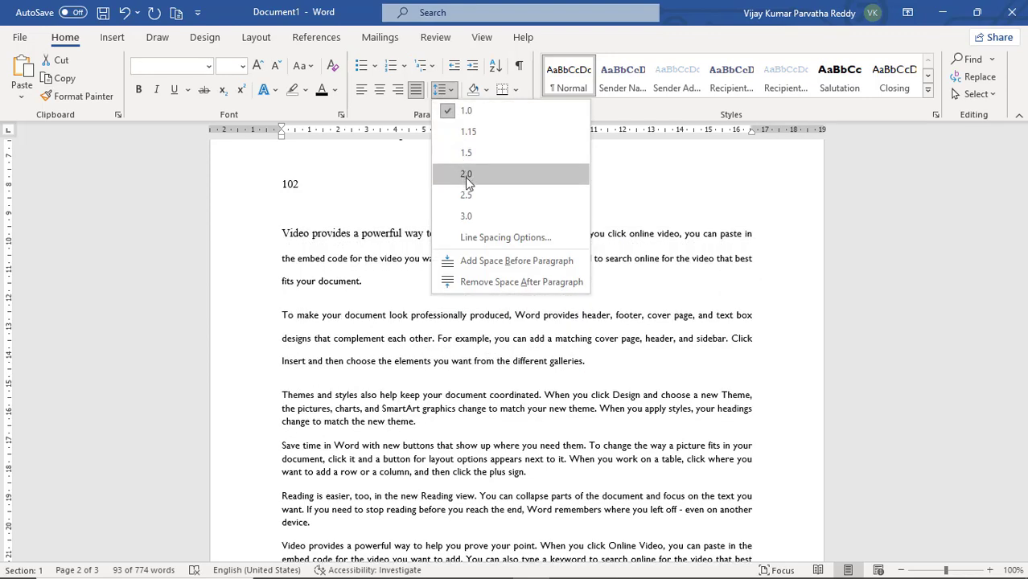
left_click(465, 177)
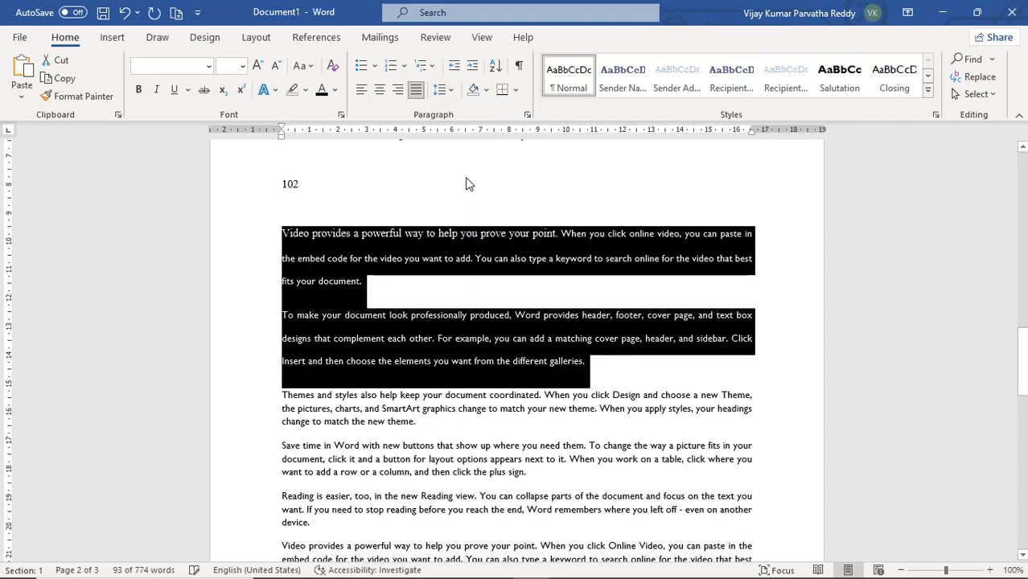
left_click(482, 258)
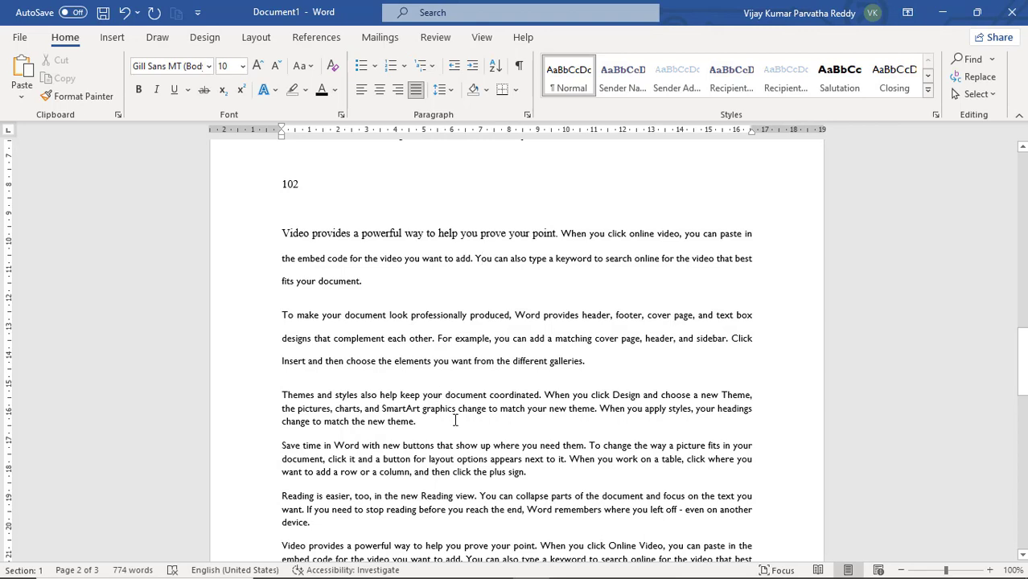
left_click_drag(455, 420, 423, 395)
left_click(442, 313)
left_click(440, 236)
- Give the paragraph starting "To make your document" 2.5 multiple line spacing, 12 pt before and 24 pt after
left_click(453, 338)
left_click(452, 90)
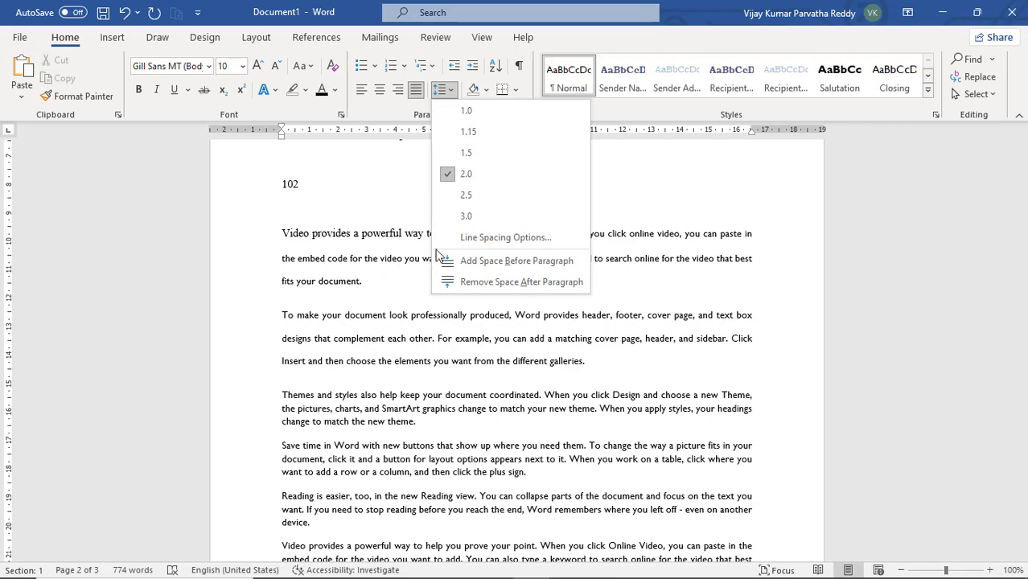
left_click(477, 241)
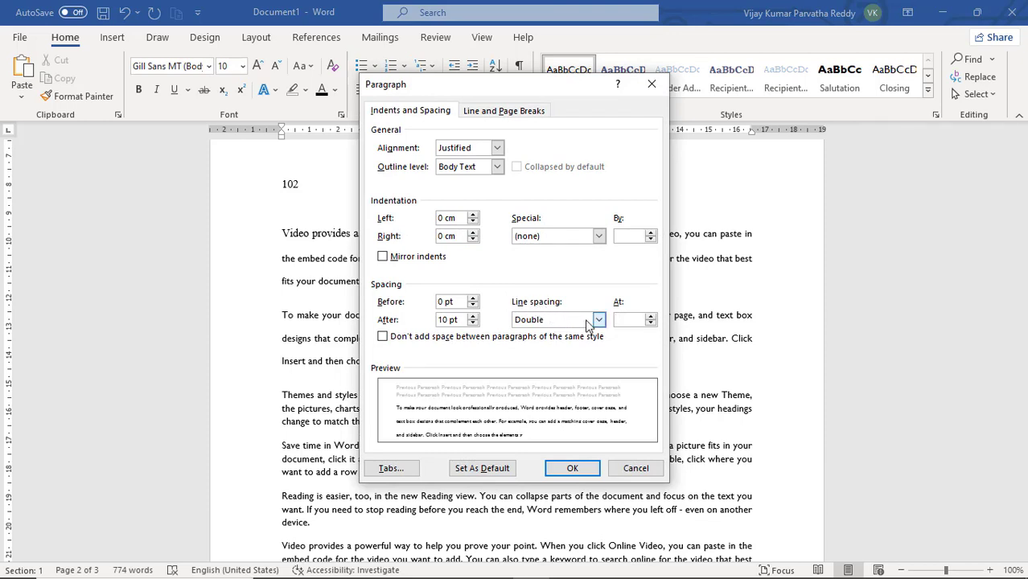
left_click(652, 319)
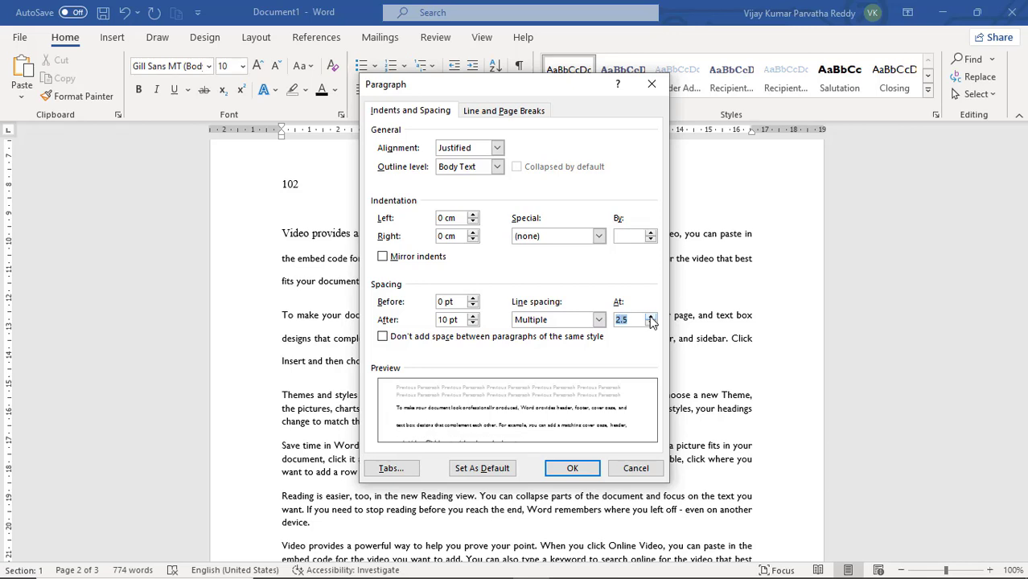
left_click(473, 299)
left_click(473, 300)
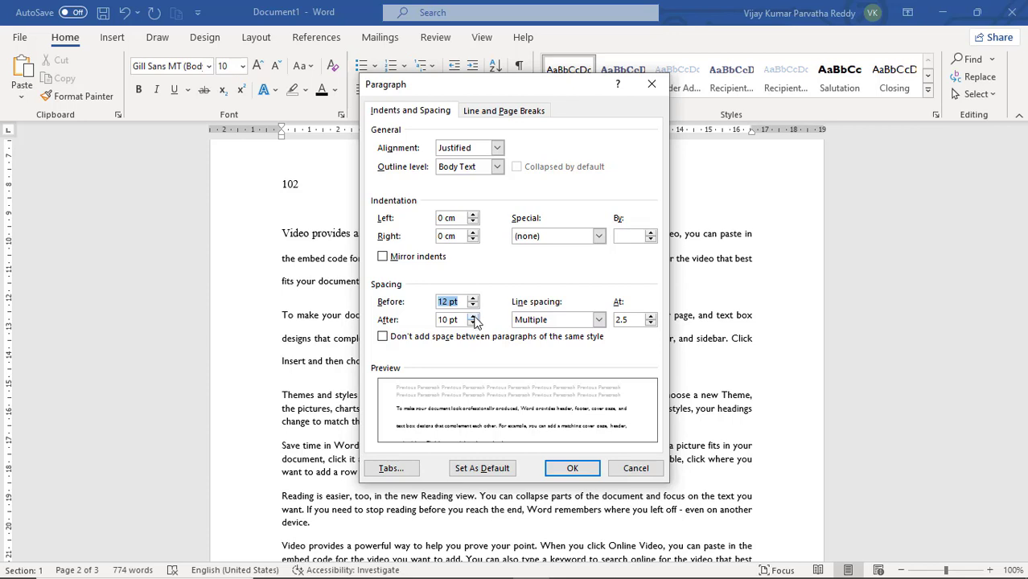
left_click(473, 317)
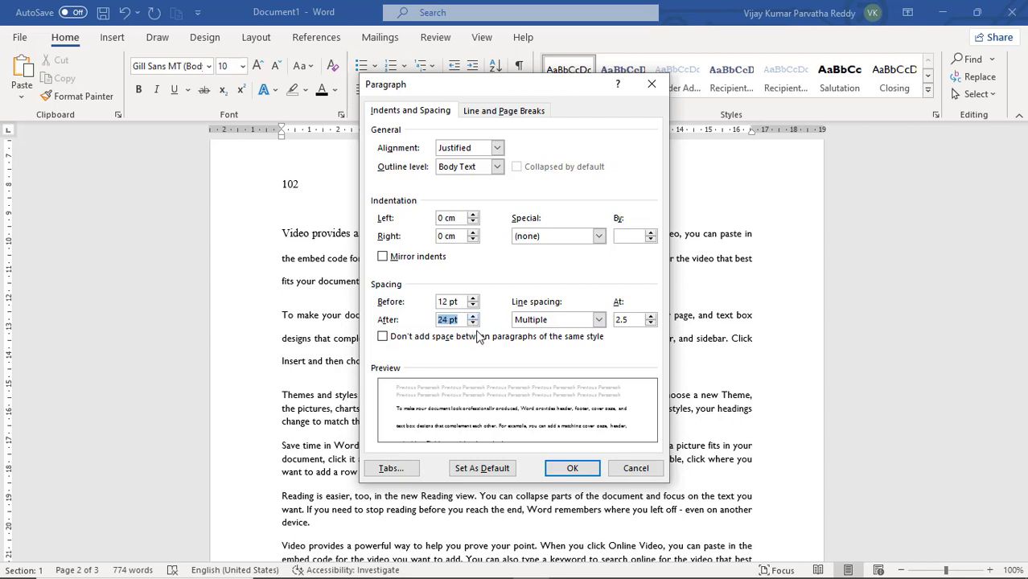
left_click(567, 473)
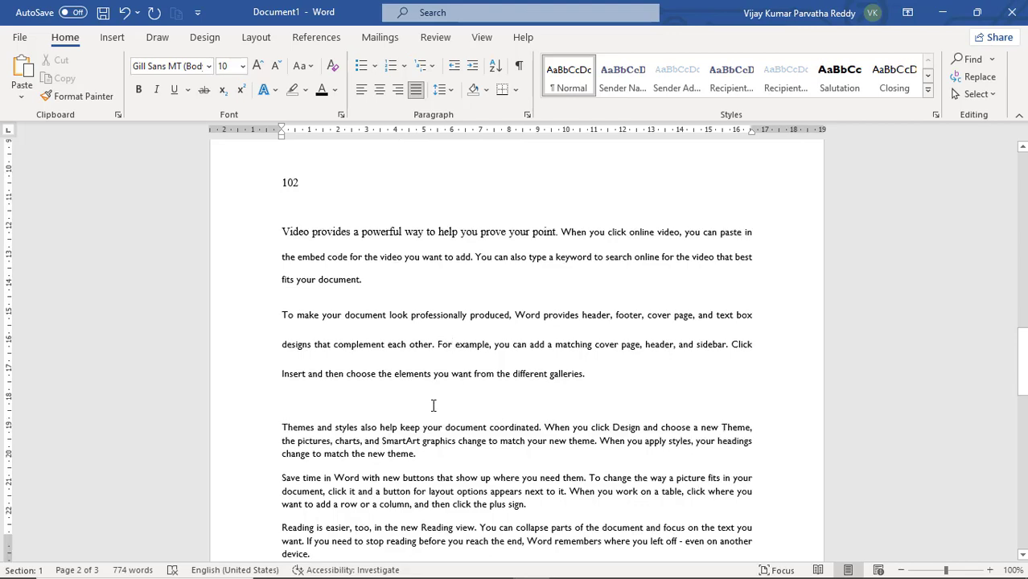
- Set the spacing before to 24 pt and increase the spacing after for the "Themes and styles" and "Save time in Word" paragraphs
scroll(382, 350, "down", 3)
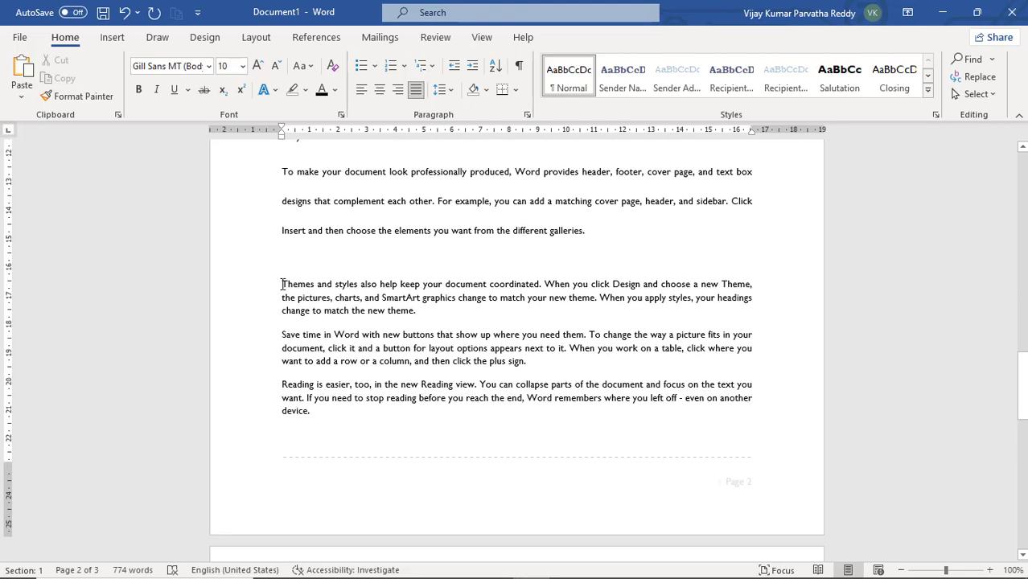
left_click_drag(282, 284, 539, 367)
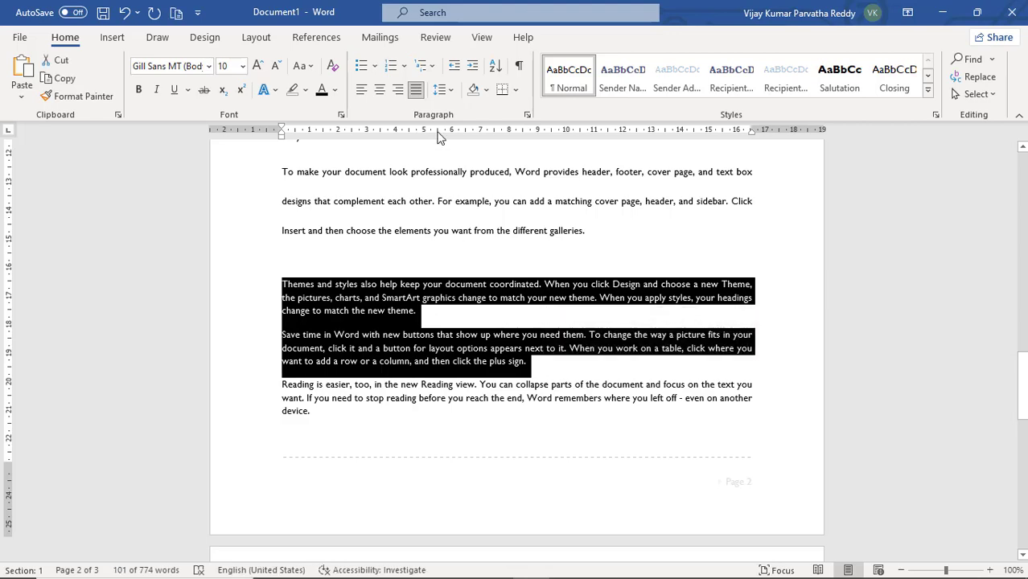
left_click(441, 89)
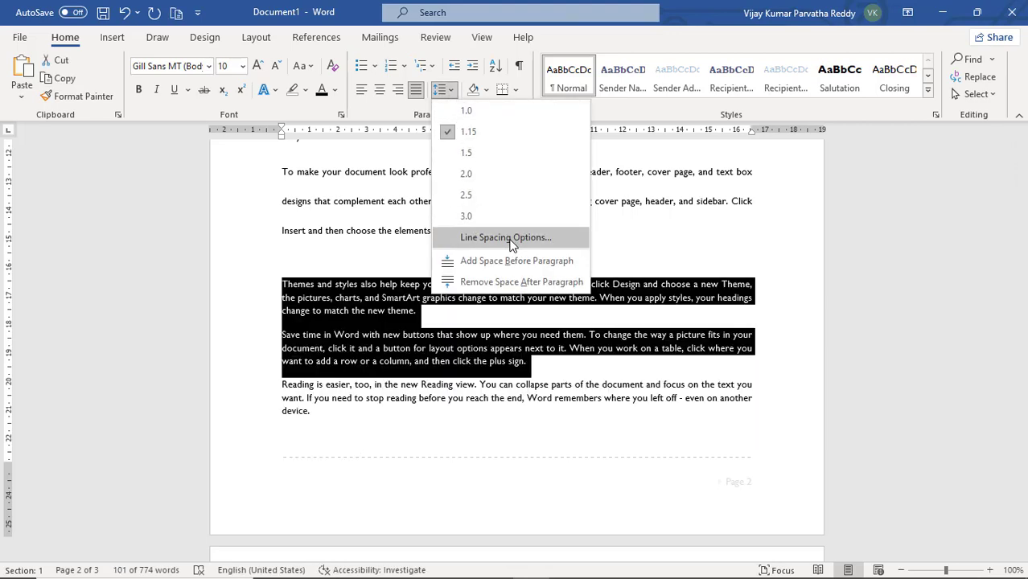
left_click(512, 239)
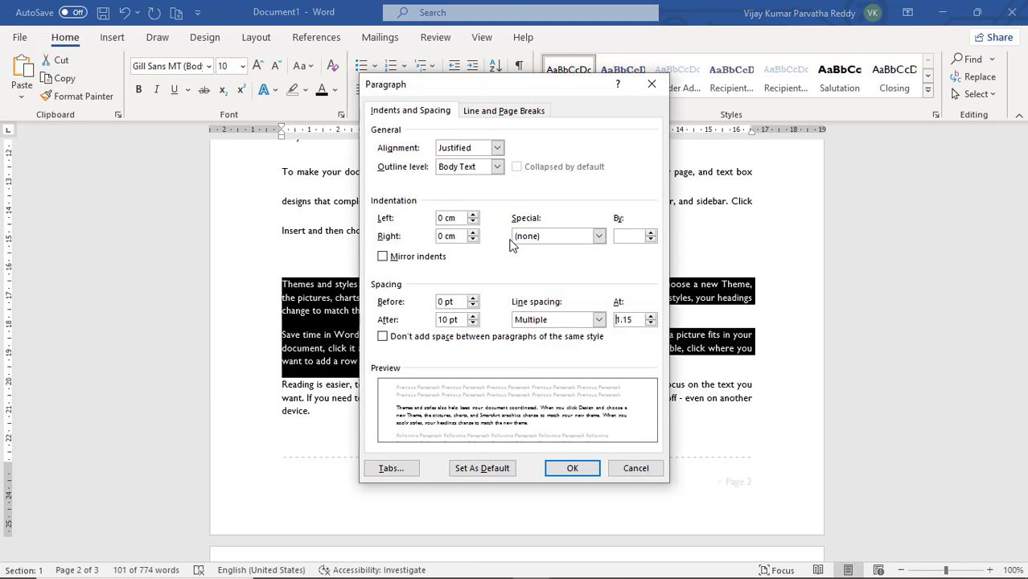
left_click(473, 299)
left_click(473, 298)
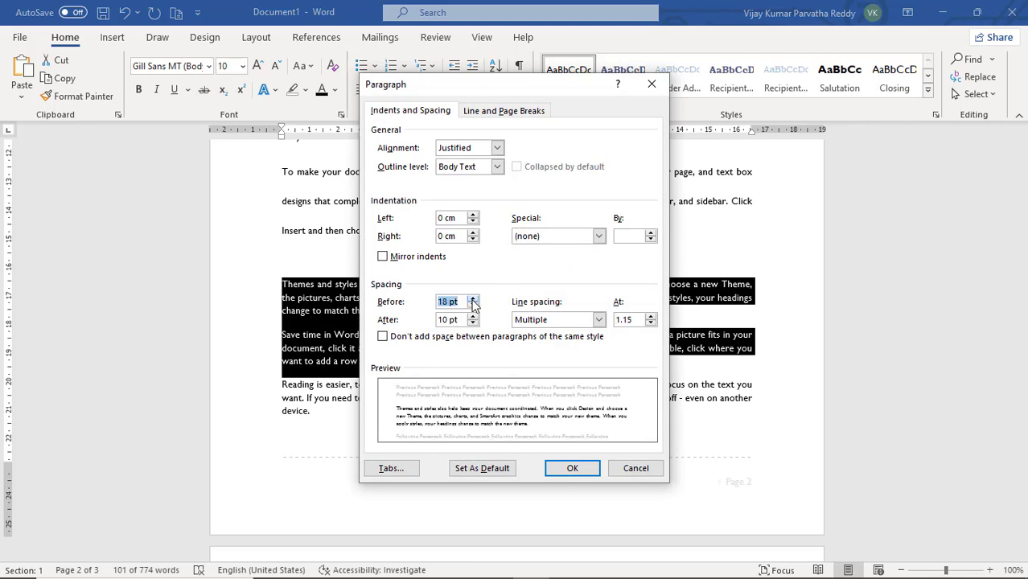
left_click(474, 298)
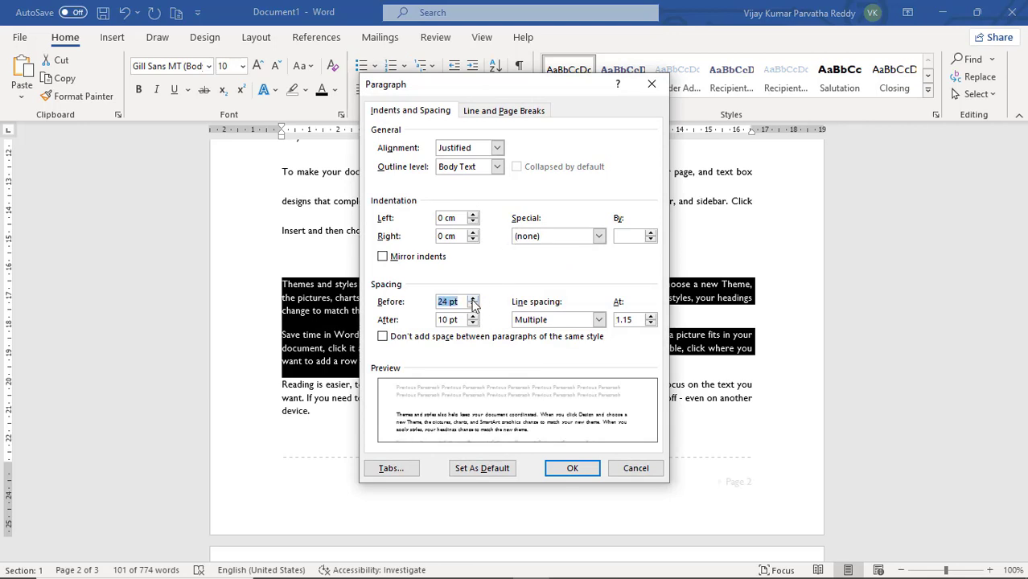
left_click(473, 317)
left_click(572, 469)
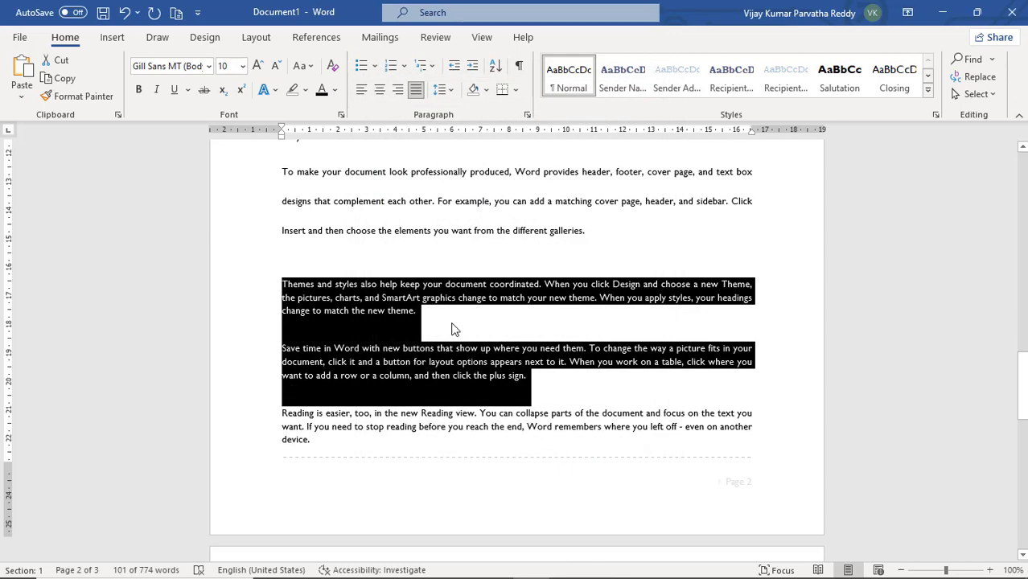
- Undo the recent paragraph and line spacing changes until the first two paragraphs below "102" are back at 1.0 line spacing
left_click(453, 92)
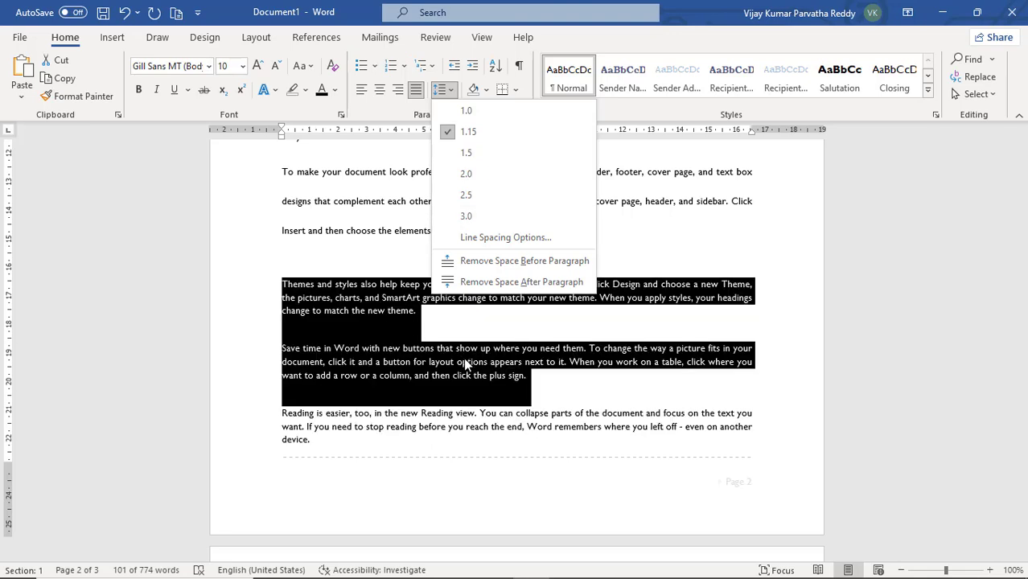
left_click(444, 445)
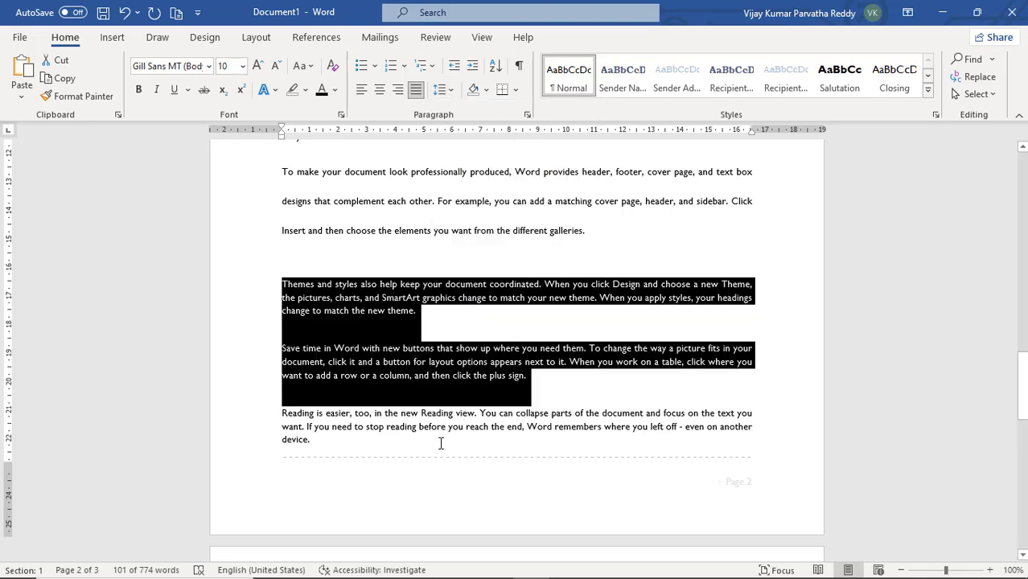
left_click(441, 444)
key("ctrl+z")
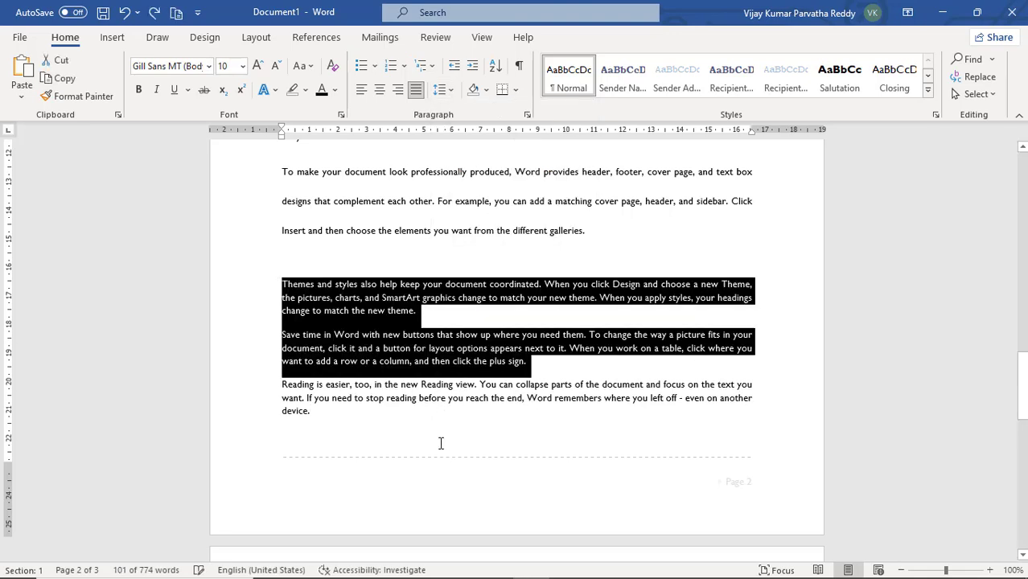
key("ctrl+z")
key("ctrl+z")
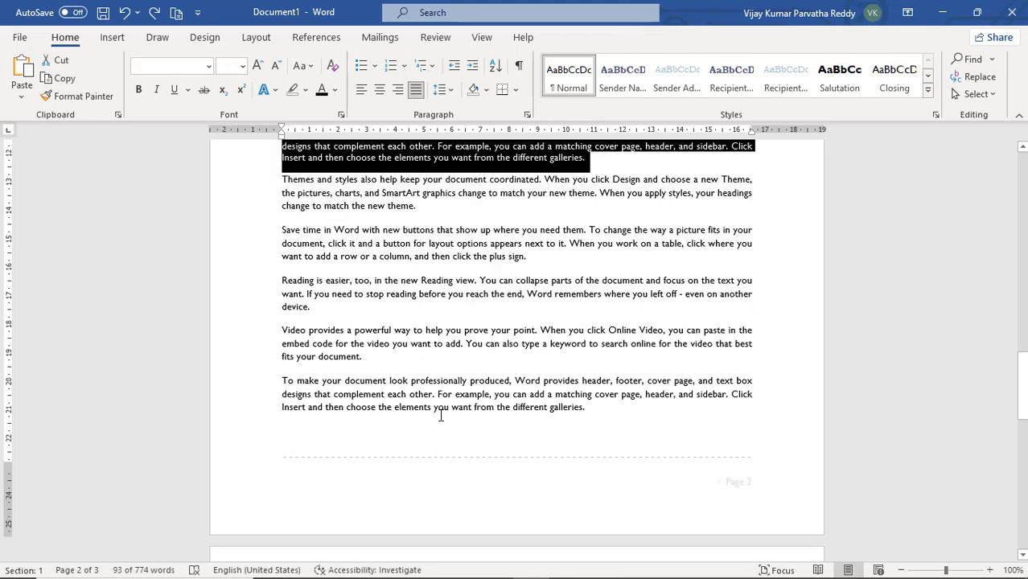
key("ctrl+z")
key("ctrl+z")
key("ctrl+z")
key("ctrl+z")
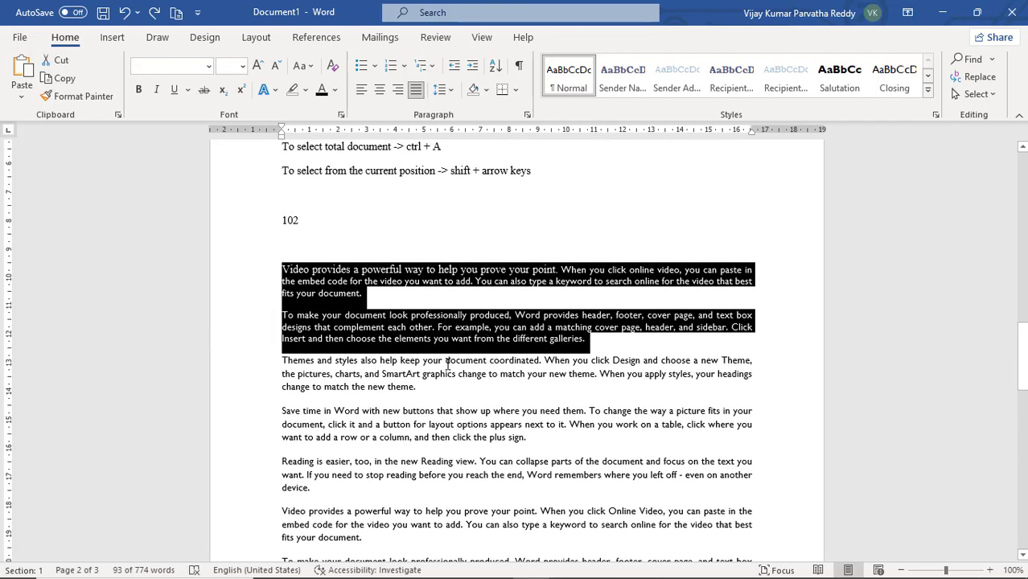
- Set the shading of the first paragraph below "102" to No Color and deselect the paragraph
left_click(439, 304)
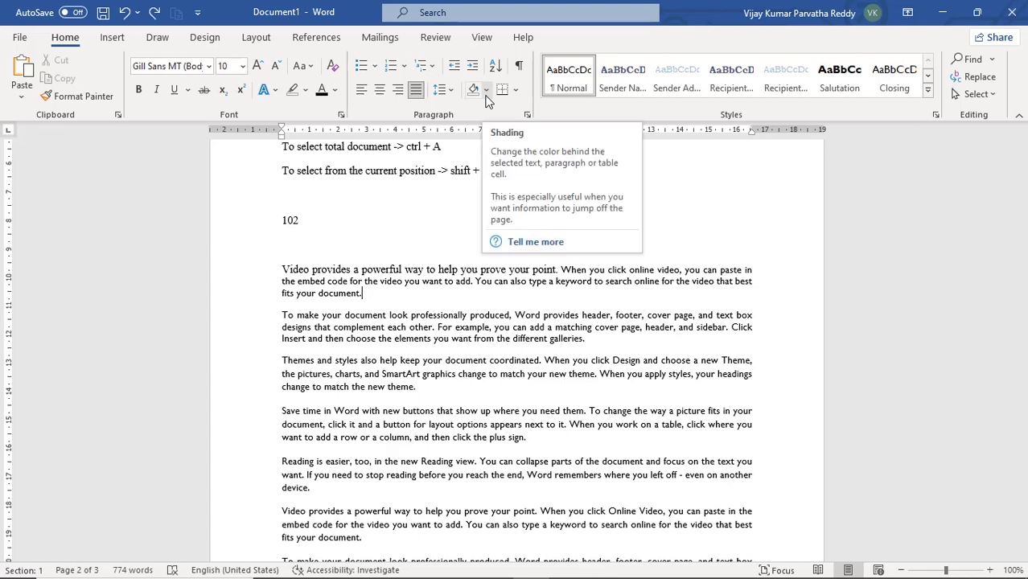
triple_click(338, 288)
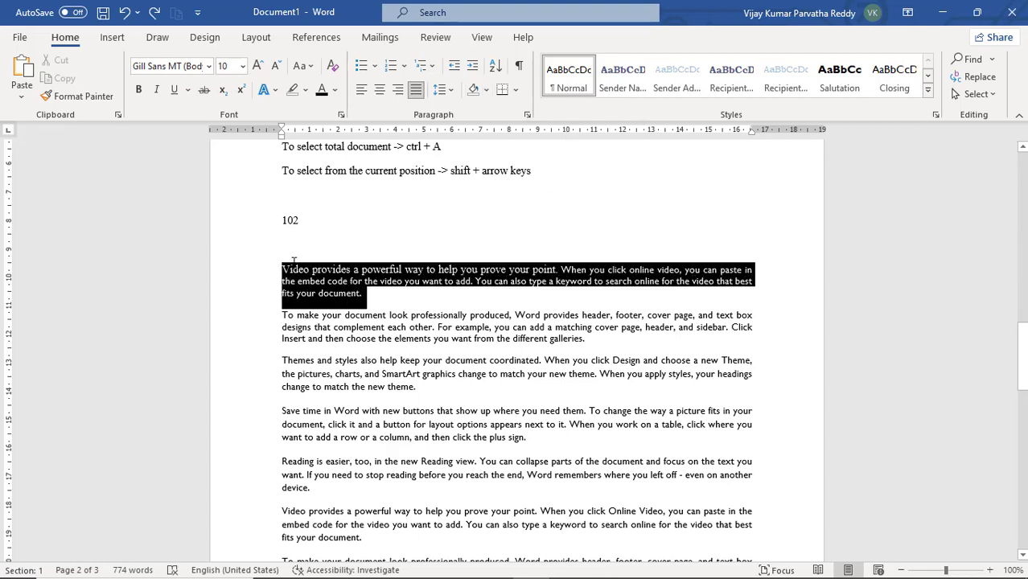
left_click(485, 92)
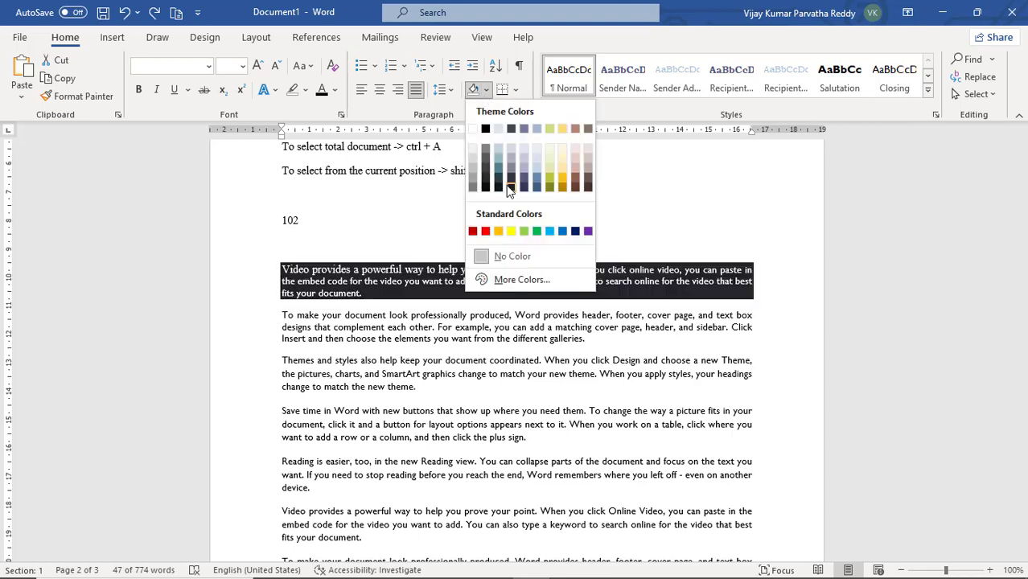
left_click(527, 256)
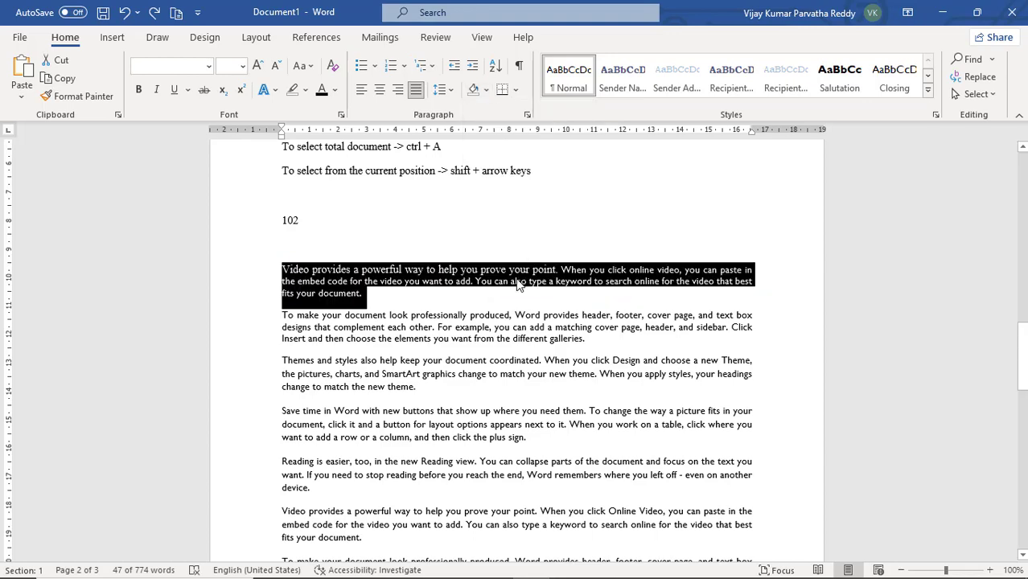
left_click(519, 286)
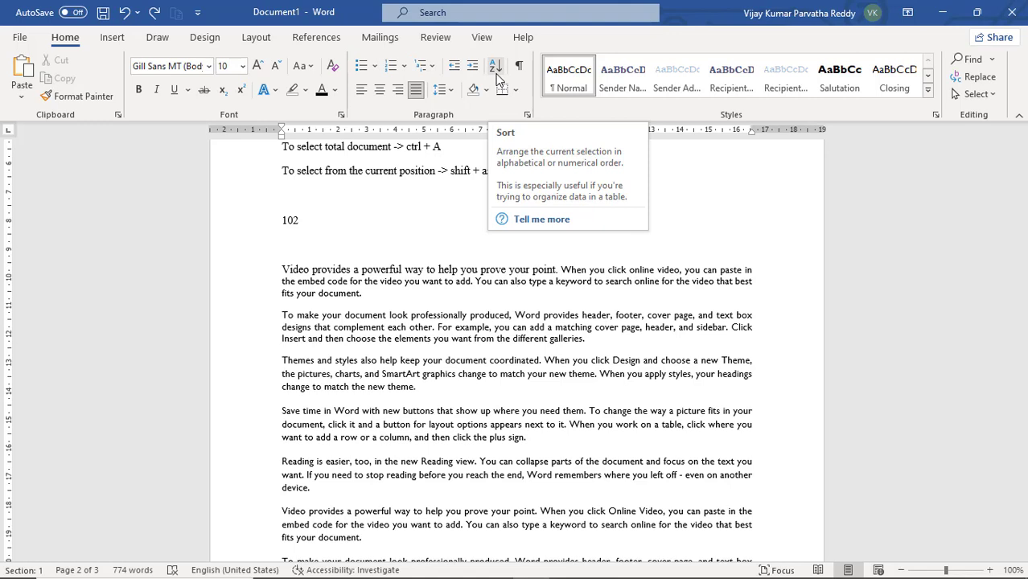
- Sort the first six paragraphs below "102" as text in ascending order, and undo the sort
left_click(353, 270)
left_click_drag(282, 270, 371, 538)
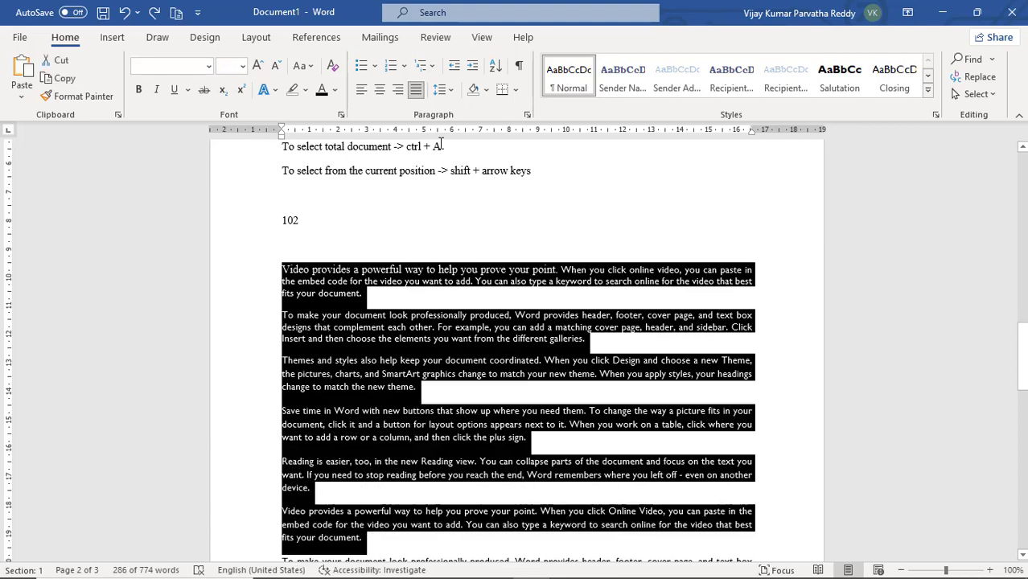
left_click(495, 68)
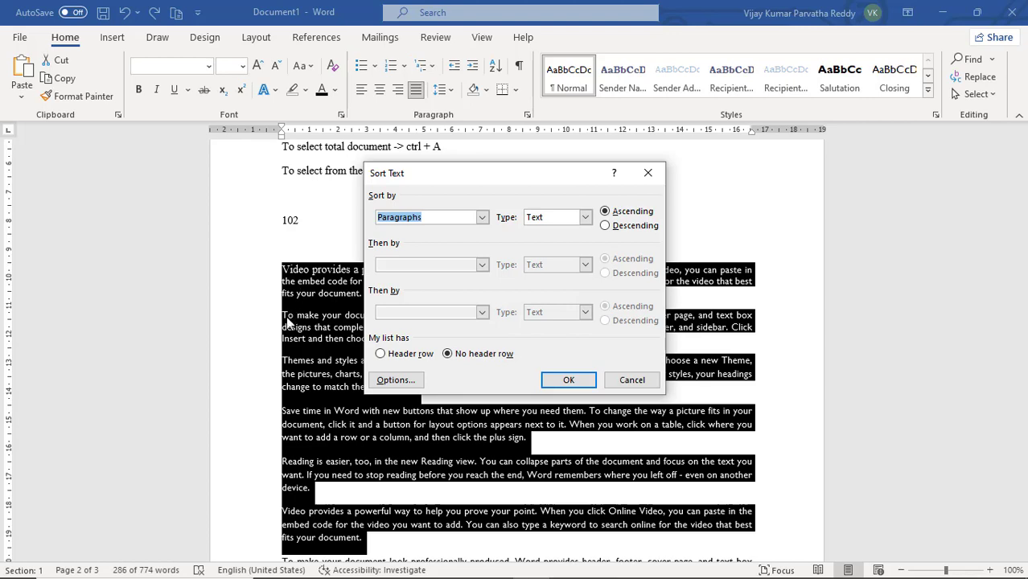
left_click(567, 381)
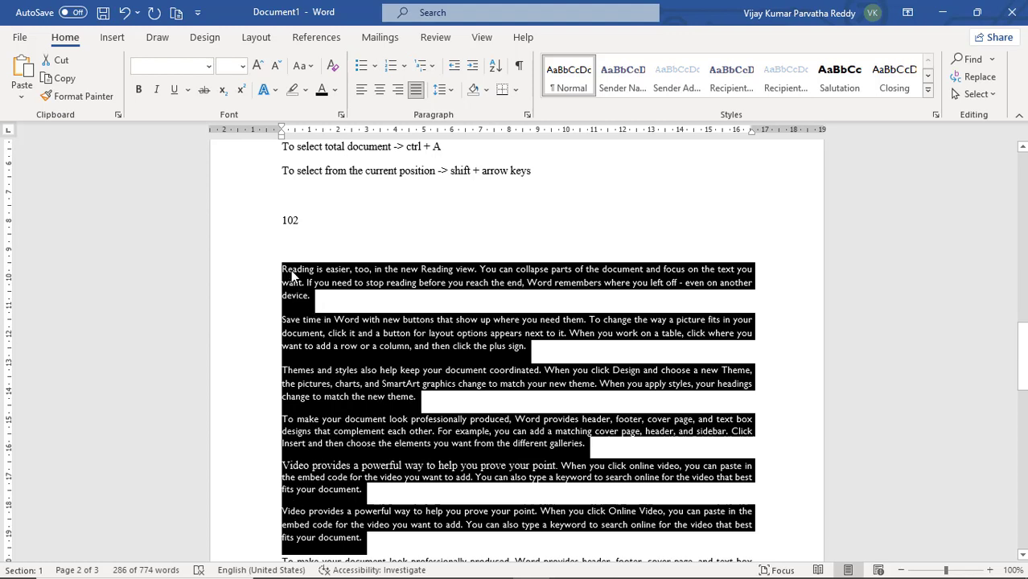
key("ctrl+z")
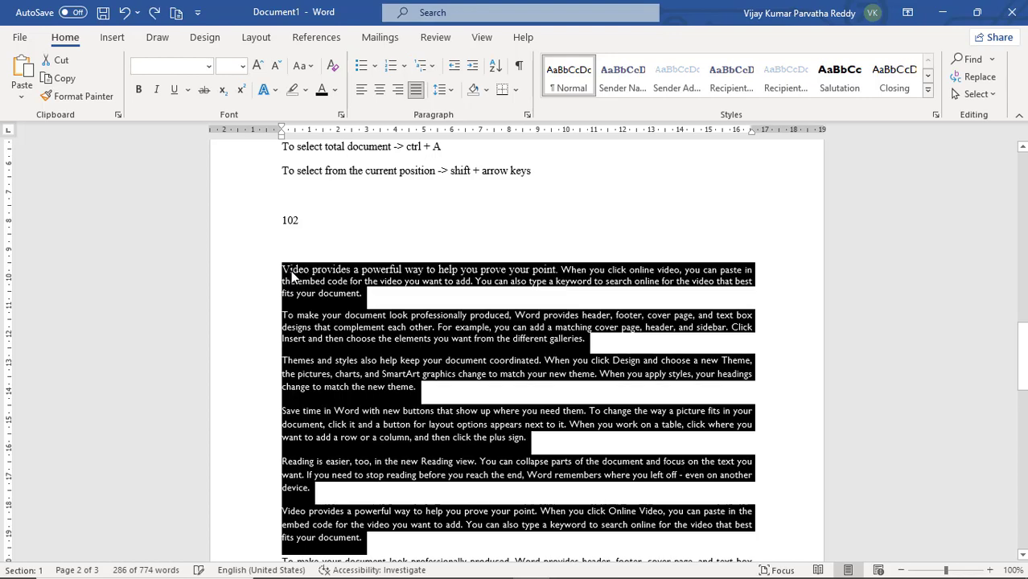
scroll(359, 299, "down", 4)
key("ctrl+z")
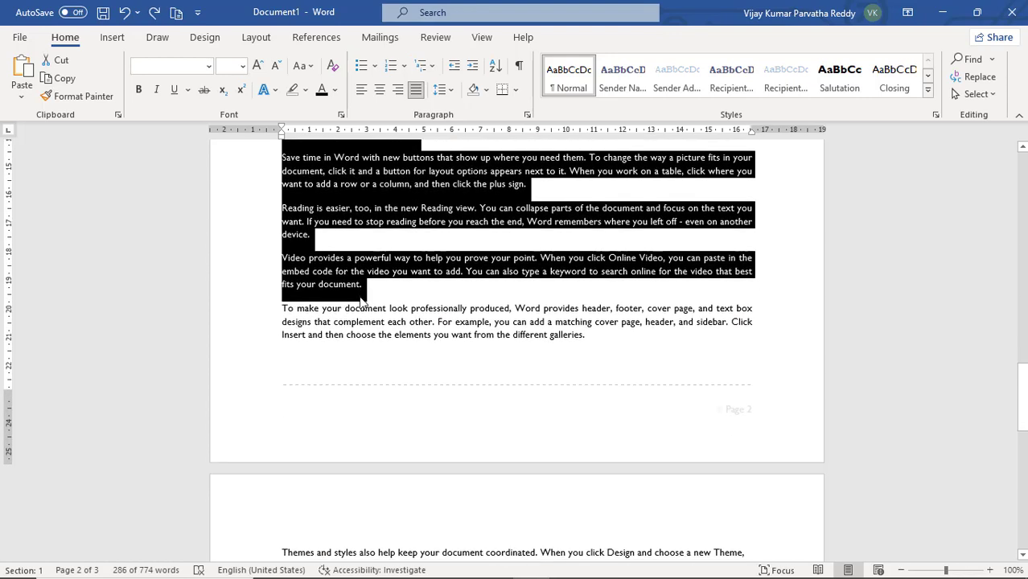
- Add a list of five first names, one per line, below the last paragraph on page 3
scroll(366, 354, "down", 9)
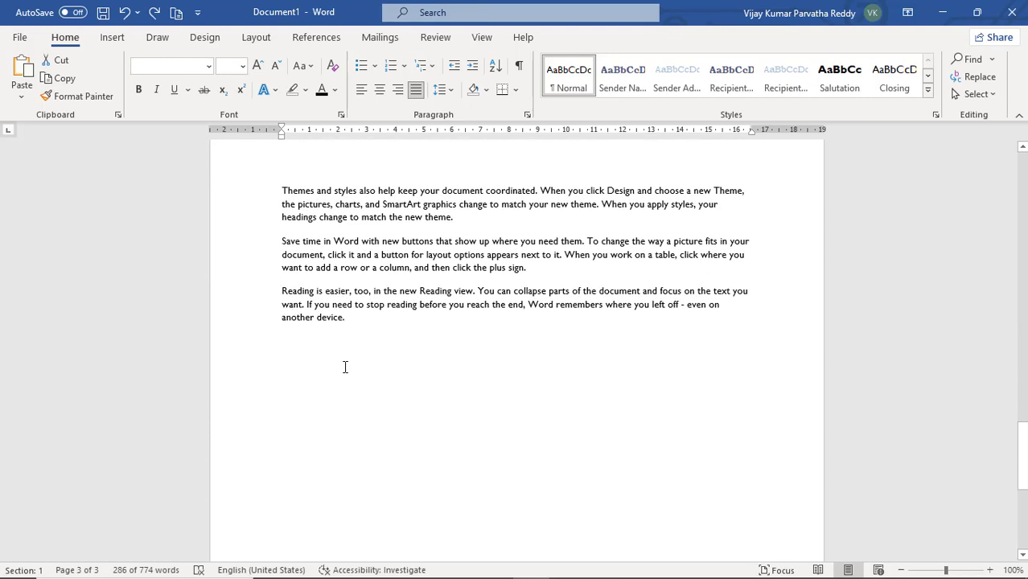
left_click(348, 366)
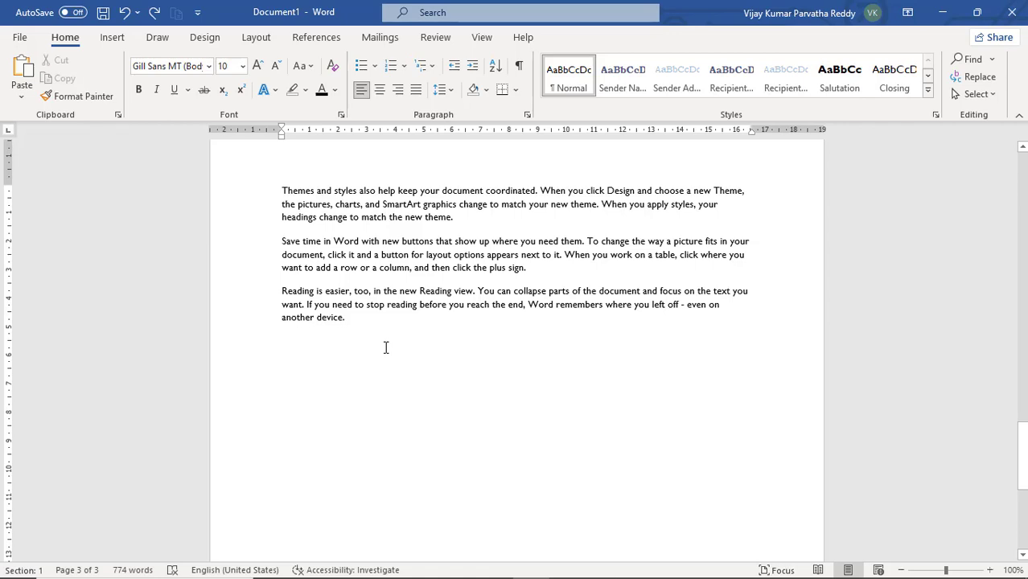
type("raju")
key("Return")
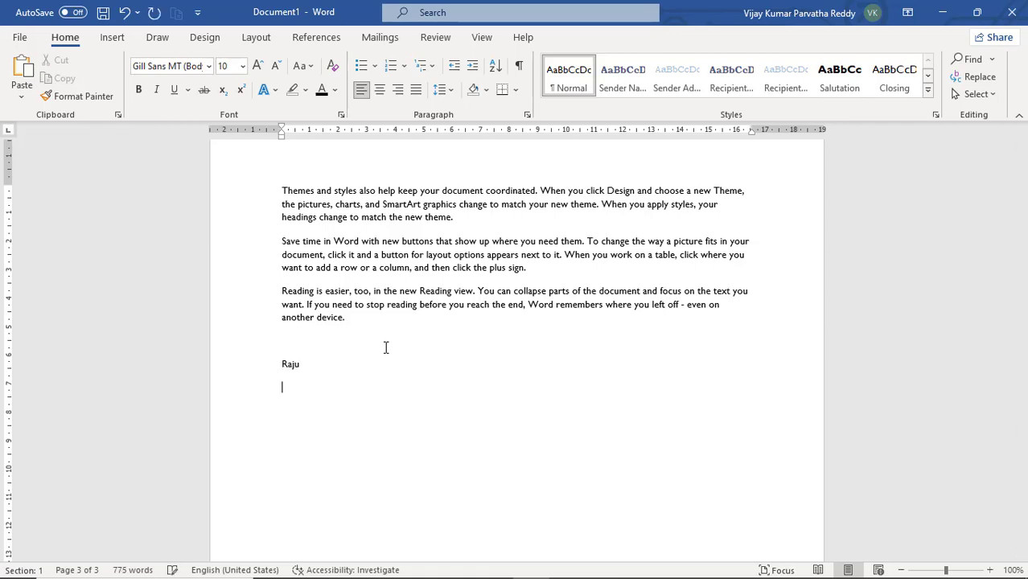
type("anil")
key("Return")
type("uday")
key("Return")
type("kiran")
key("Return")
type("anu")
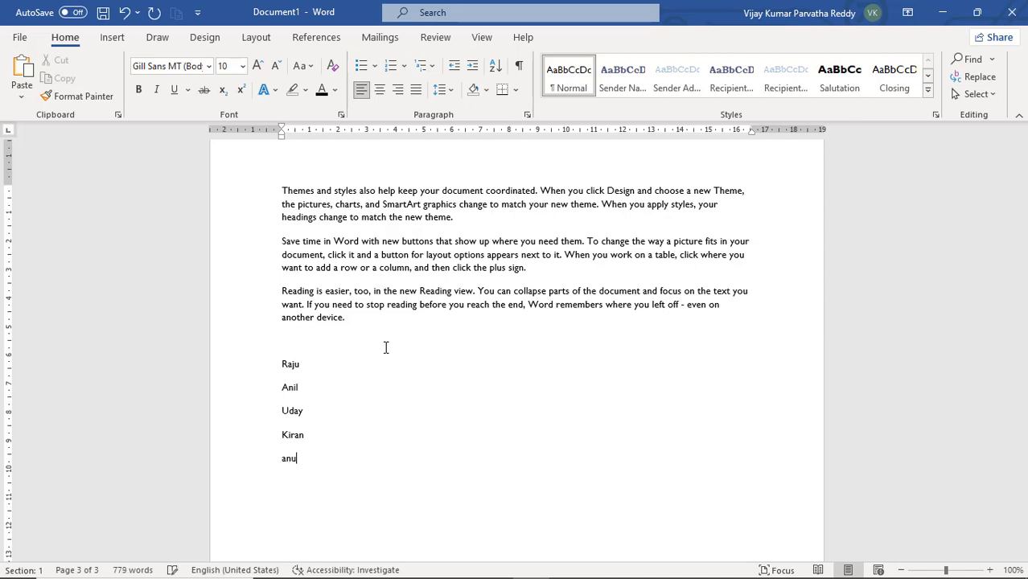
key("Return")
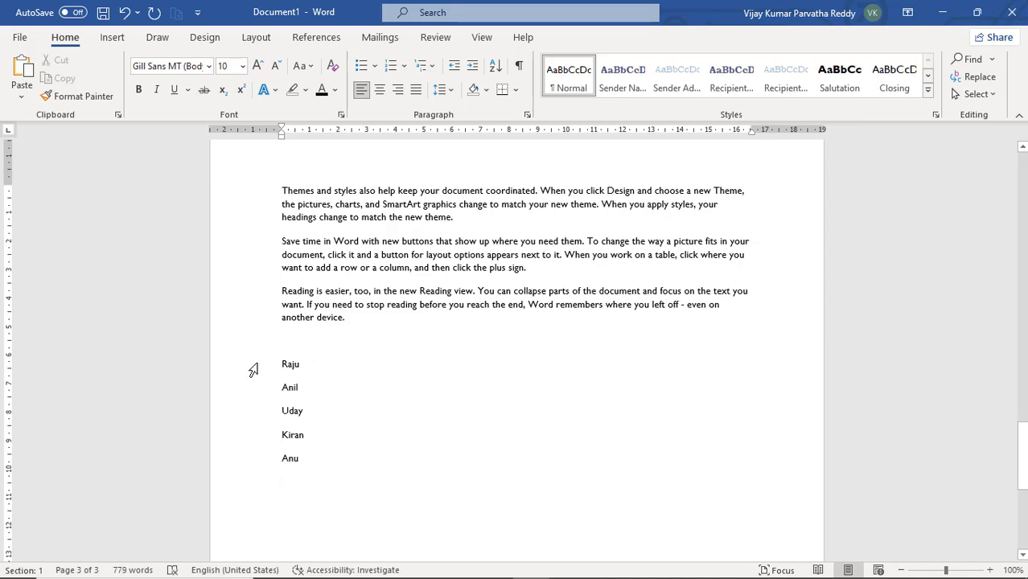
- Sort the list of five first names on page 3 as text in ascending order, and delete the list
left_click_drag(280, 363, 324, 456)
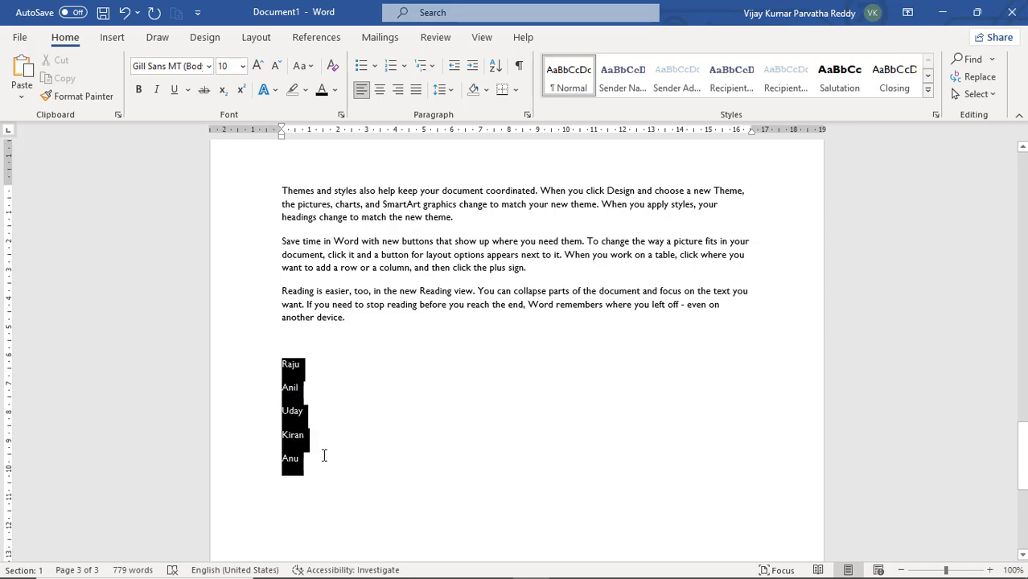
left_click(496, 67)
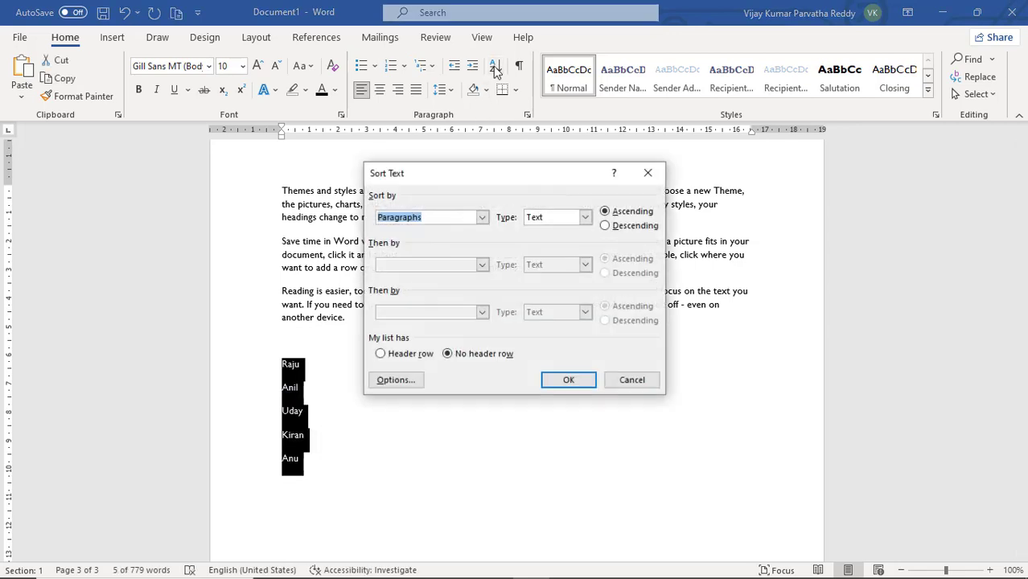
left_click(569, 381)
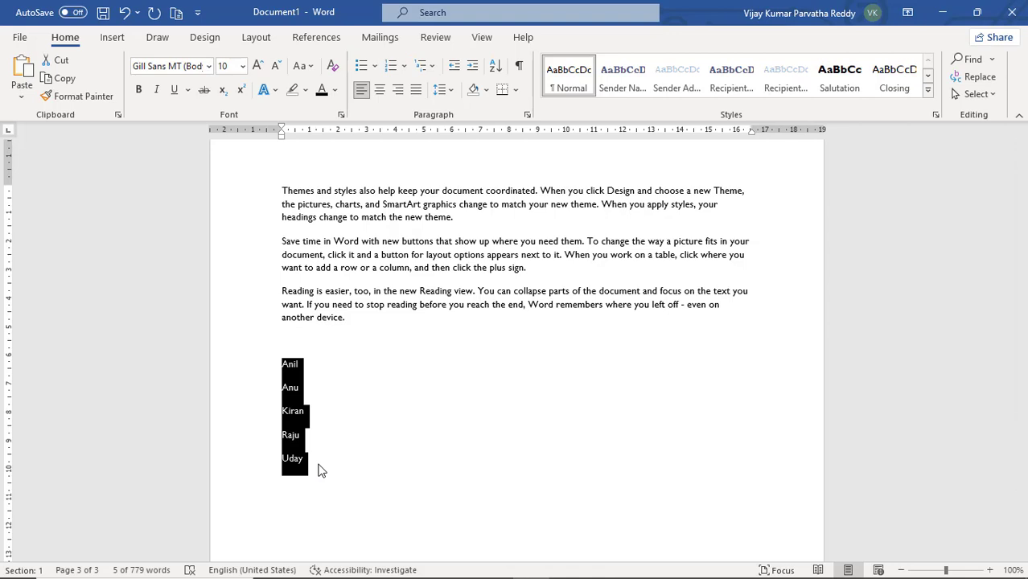
key("Delete")
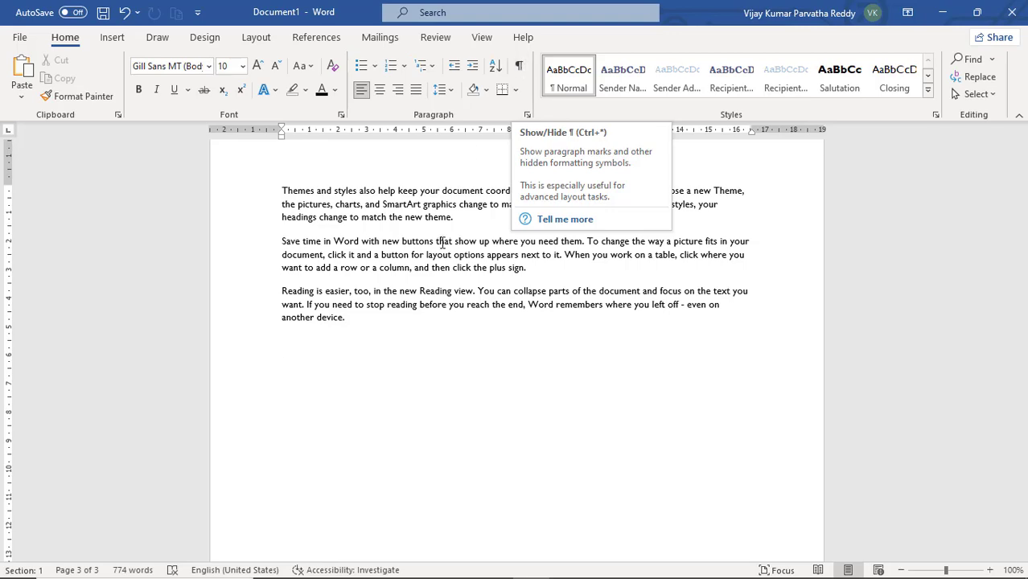
- Select the seven paragraphs below "102" on page 2, show paragraph marks and hidden formatting symbols, and deselect the text
scroll(439, 258, "up", 5)
scroll(440, 257, "up", 8)
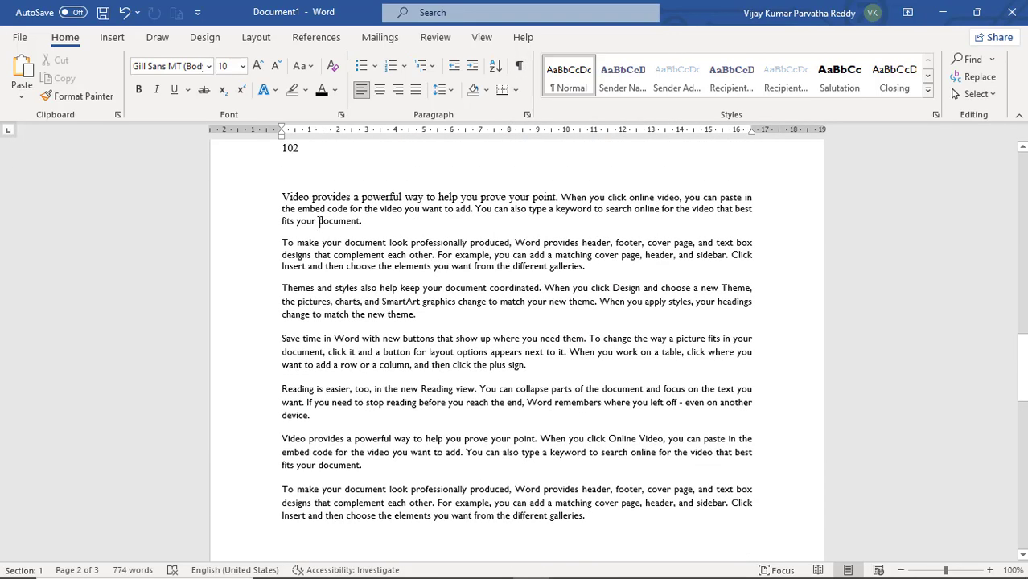
left_click_drag(277, 197, 640, 515)
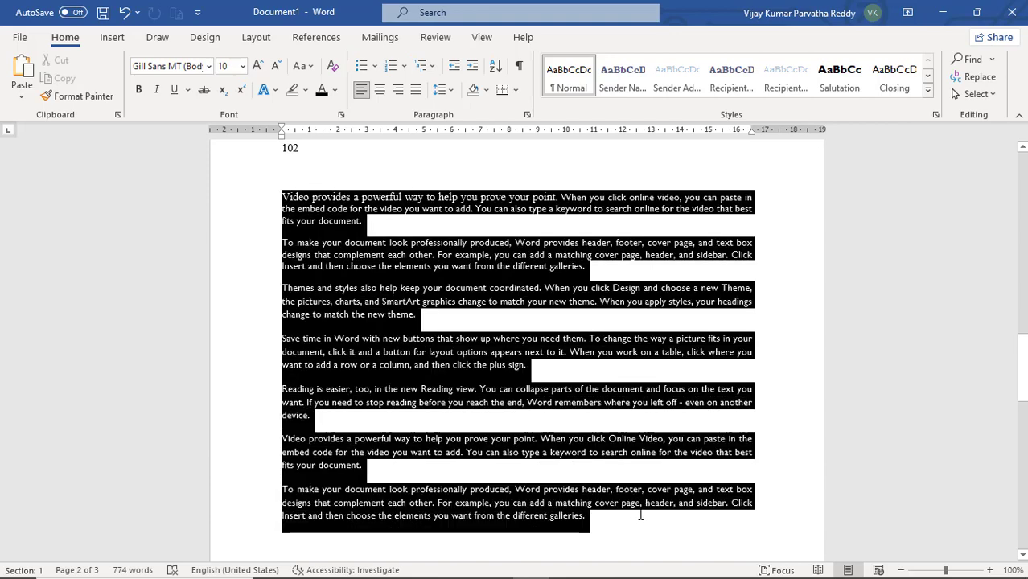
left_click(520, 71)
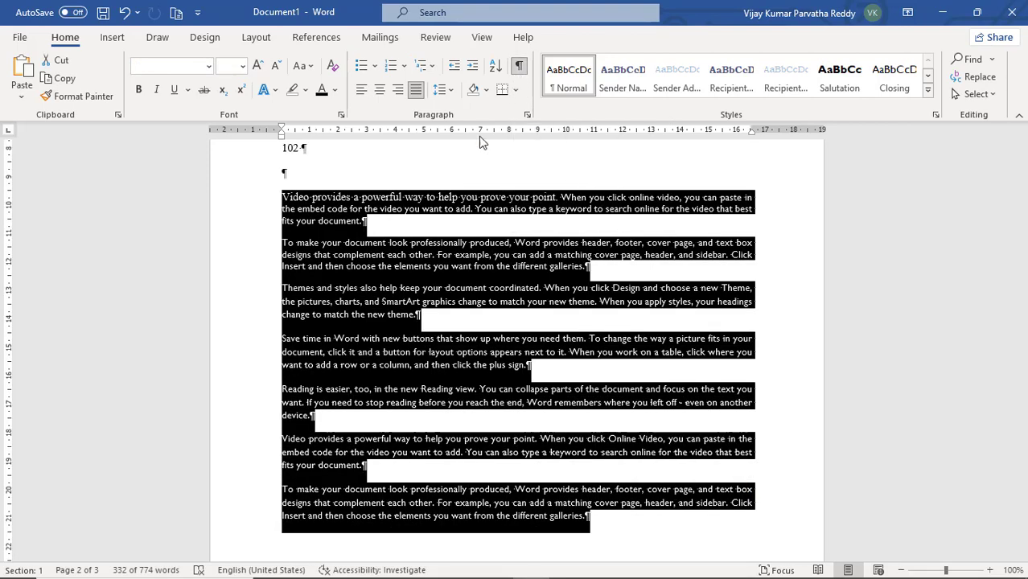
left_click(427, 234)
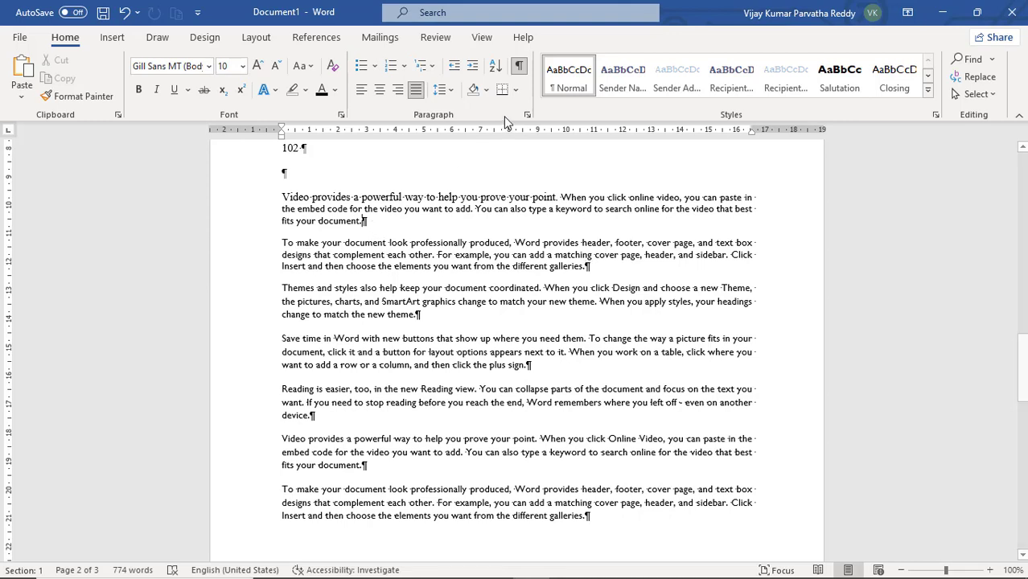
- Toggle the paragraph marks and formatting symbols off and on several times, ending with them hidden
left_click(520, 67)
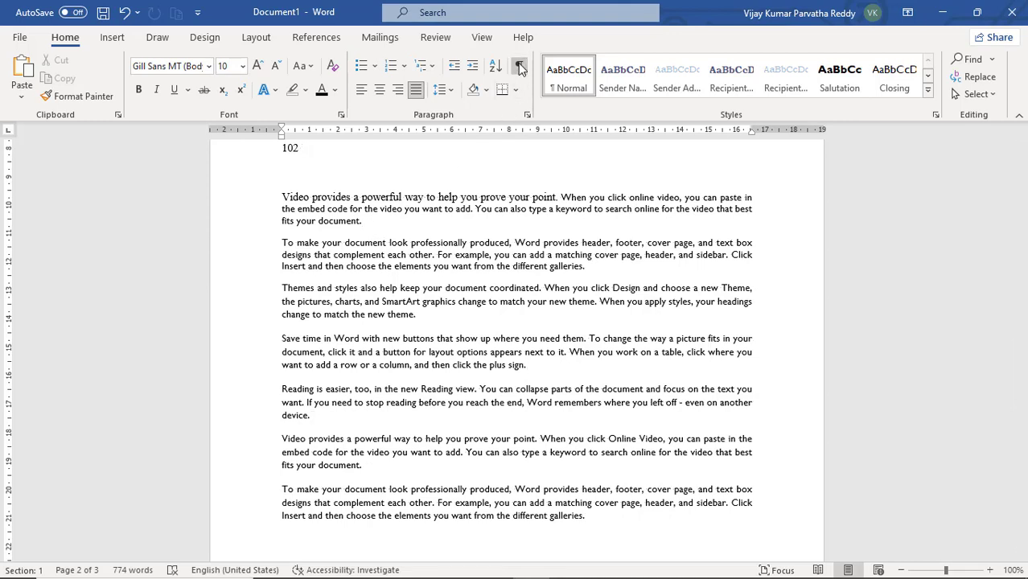
left_click(520, 68)
left_click(519, 68)
left_click(520, 68)
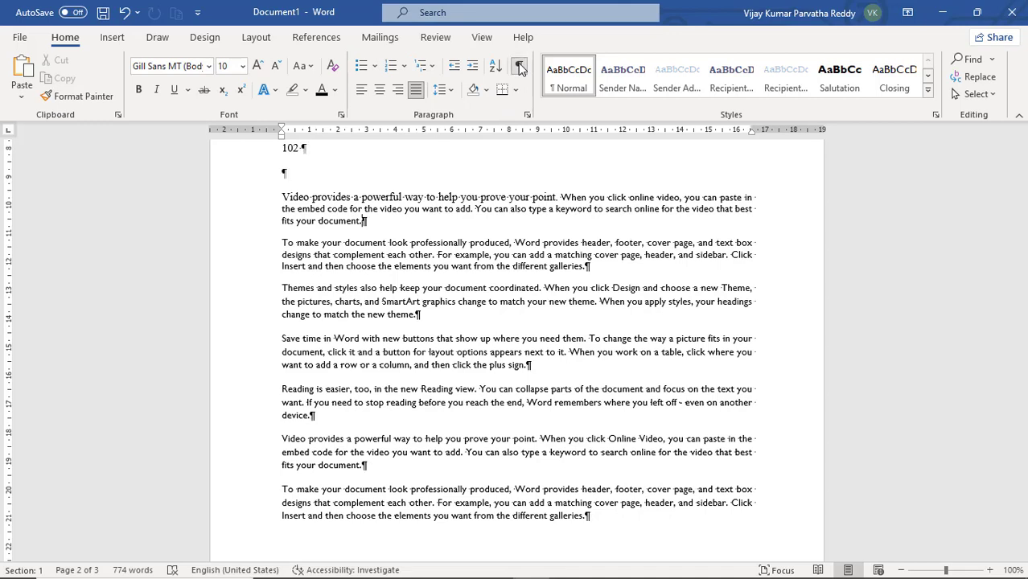
left_click(520, 68)
left_click(520, 68)
left_click(519, 68)
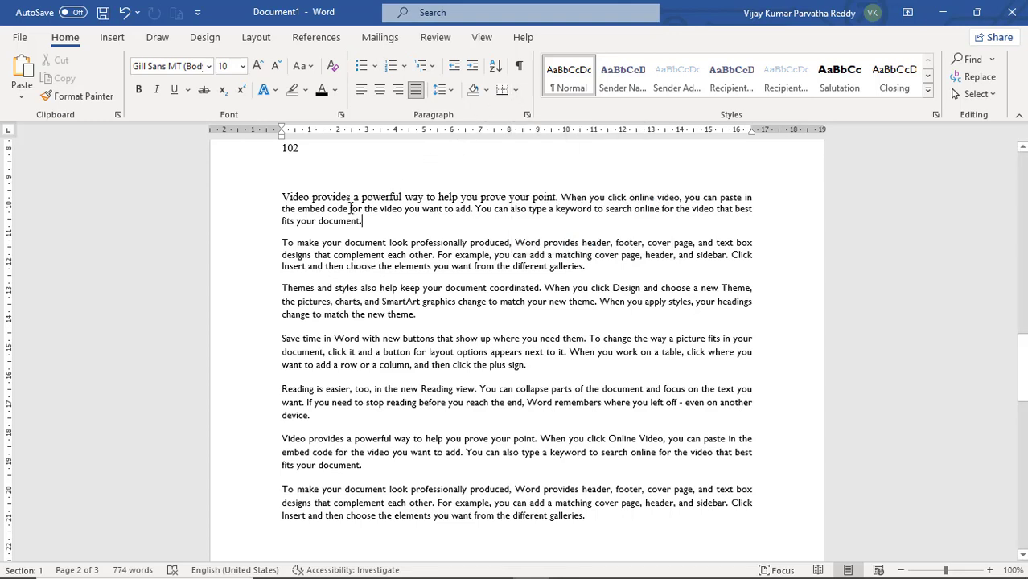
- Add top, left and bottom borders to the first paragraph below "102", and remove all of them
triple_click(280, 197)
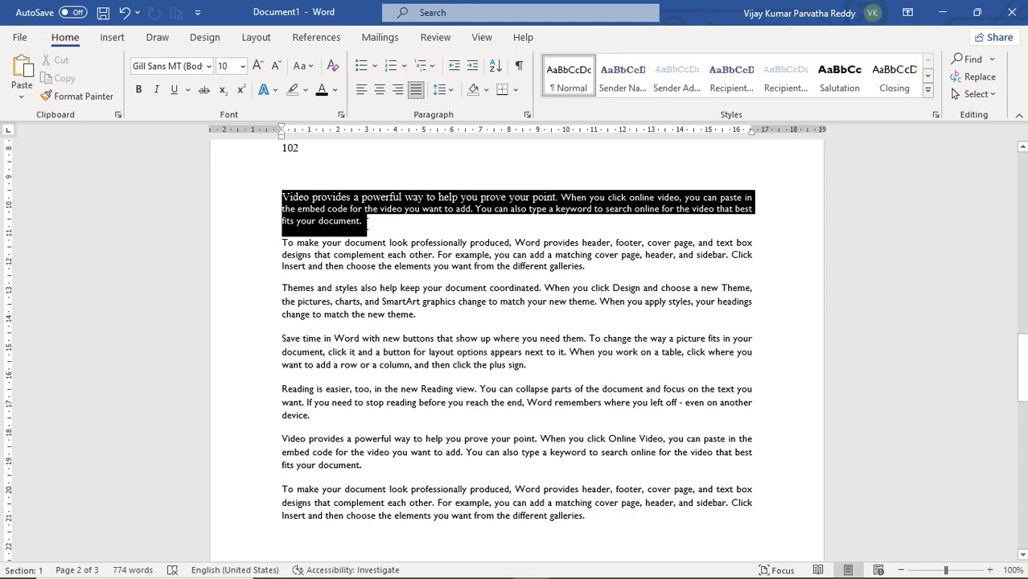
left_click(518, 90)
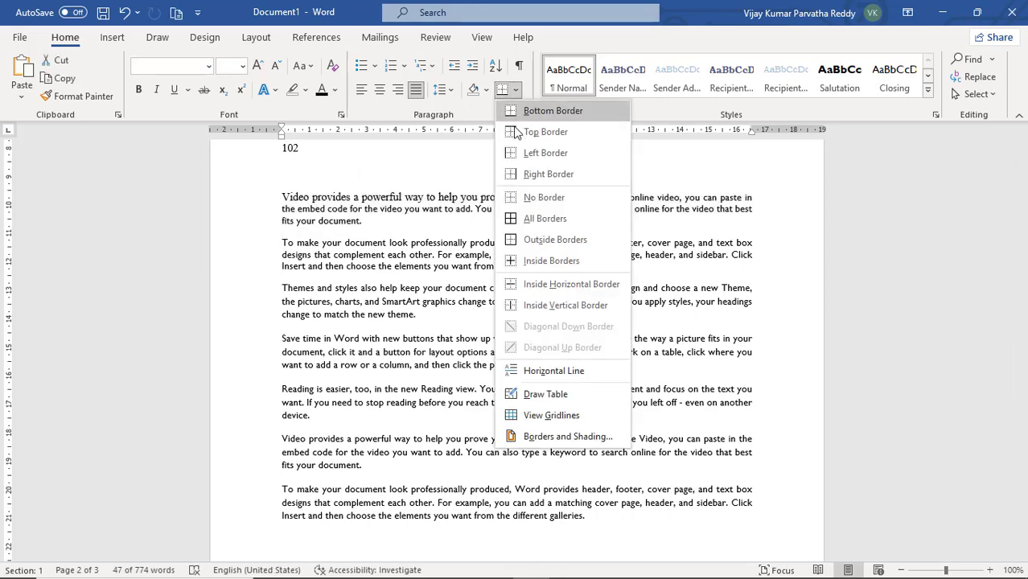
left_click(546, 132)
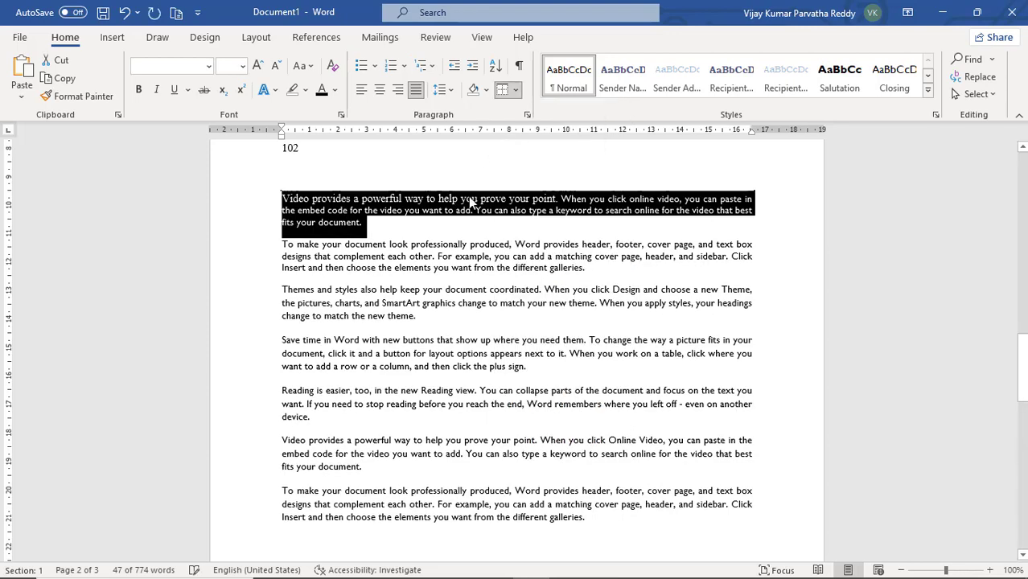
left_click(452, 235)
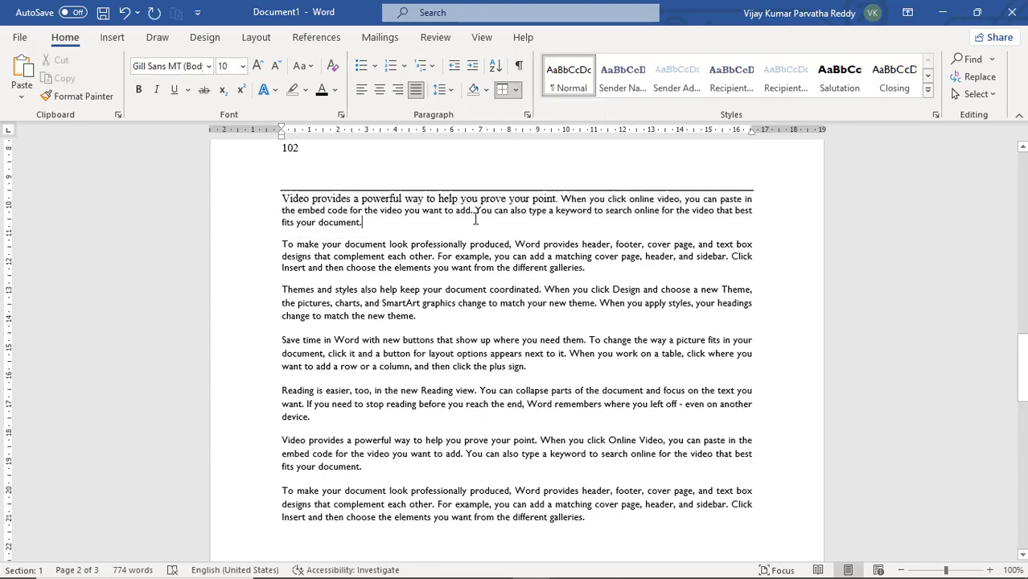
left_click(516, 90)
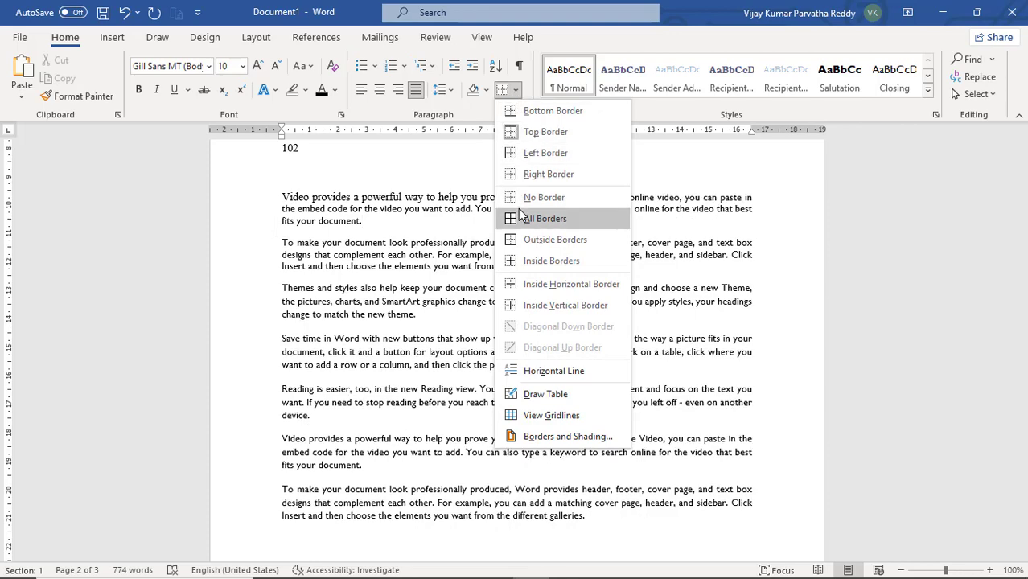
left_click(529, 160)
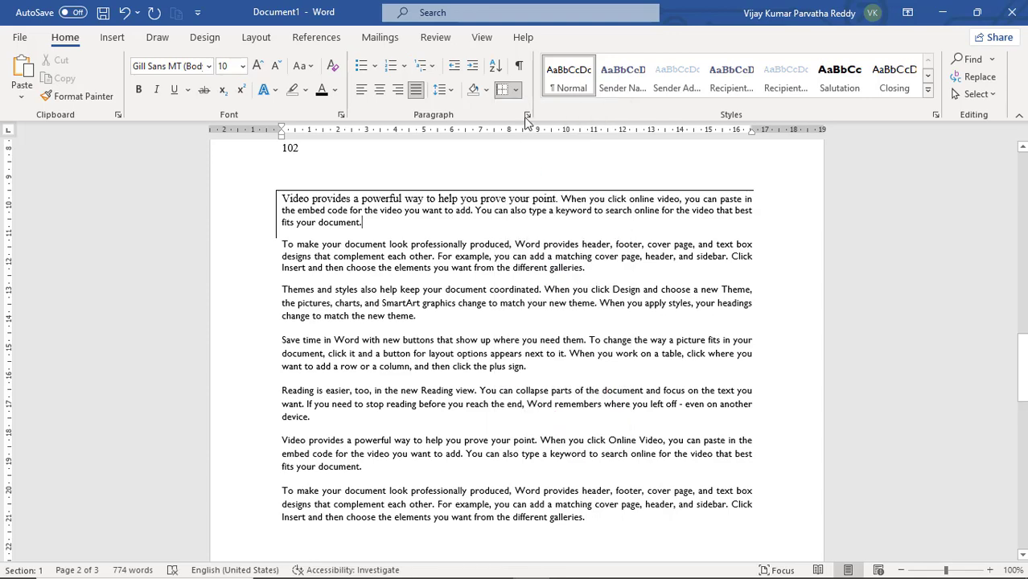
left_click(515, 90)
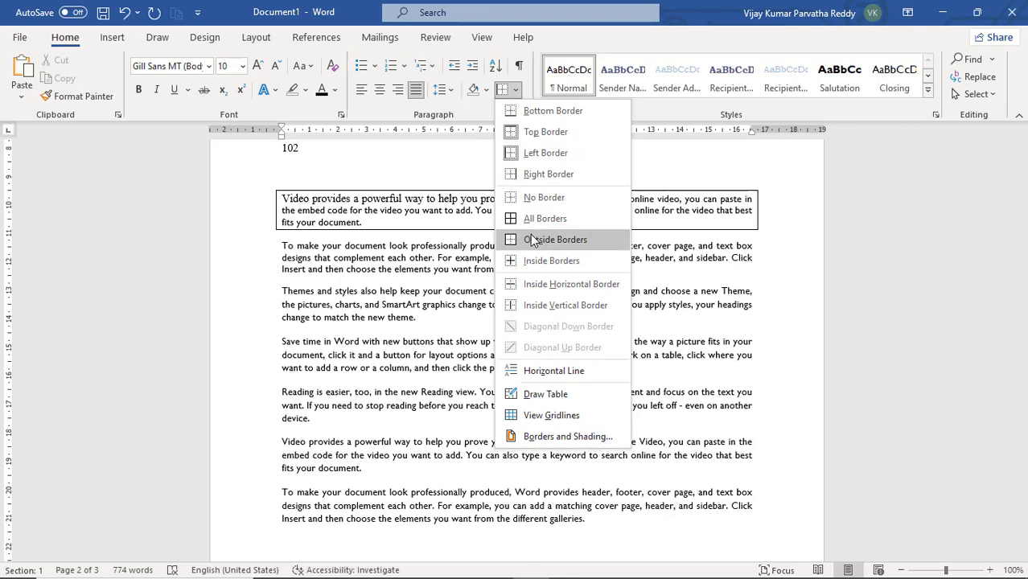
left_click(545, 118)
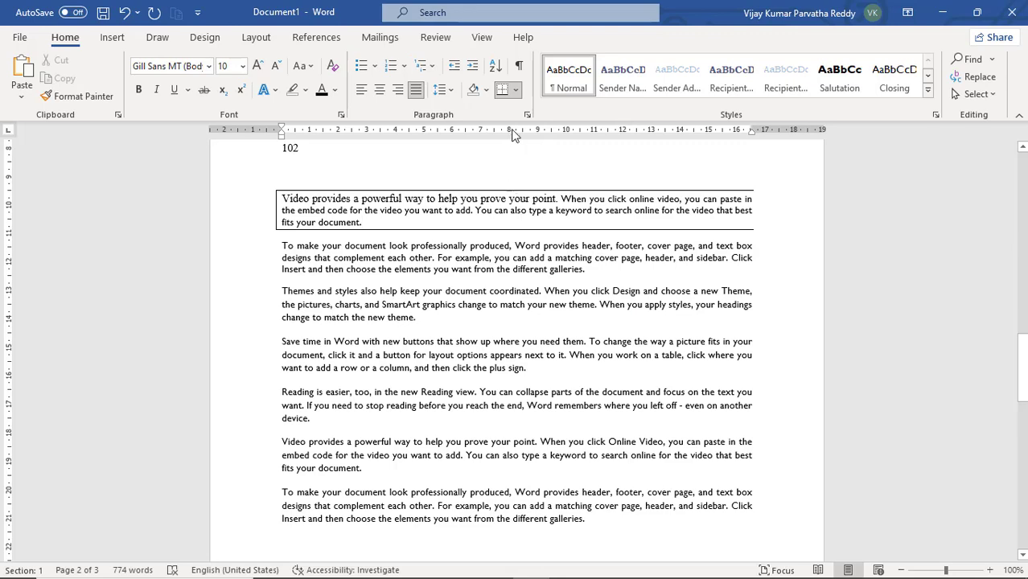
left_click(516, 90)
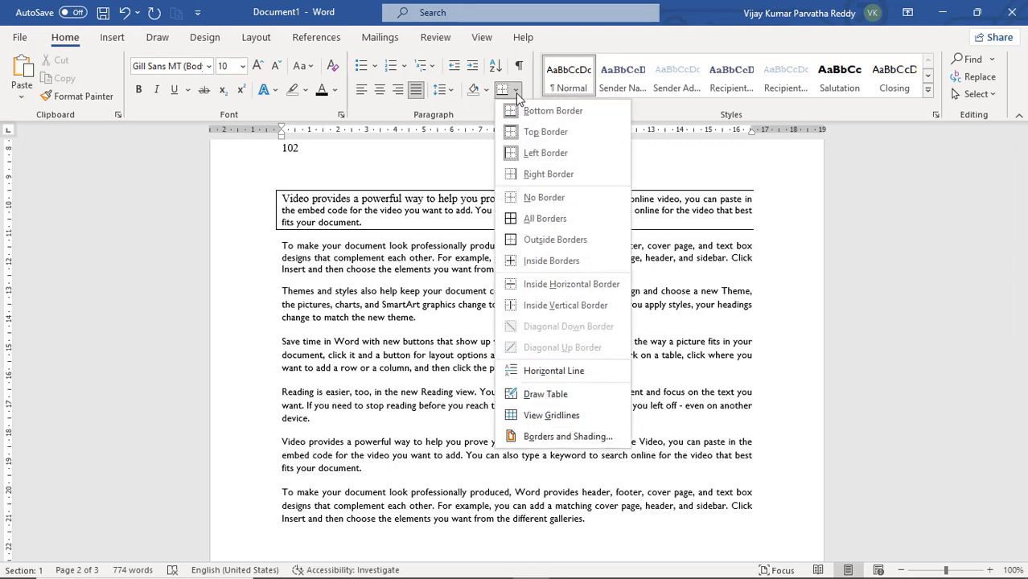
left_click(533, 199)
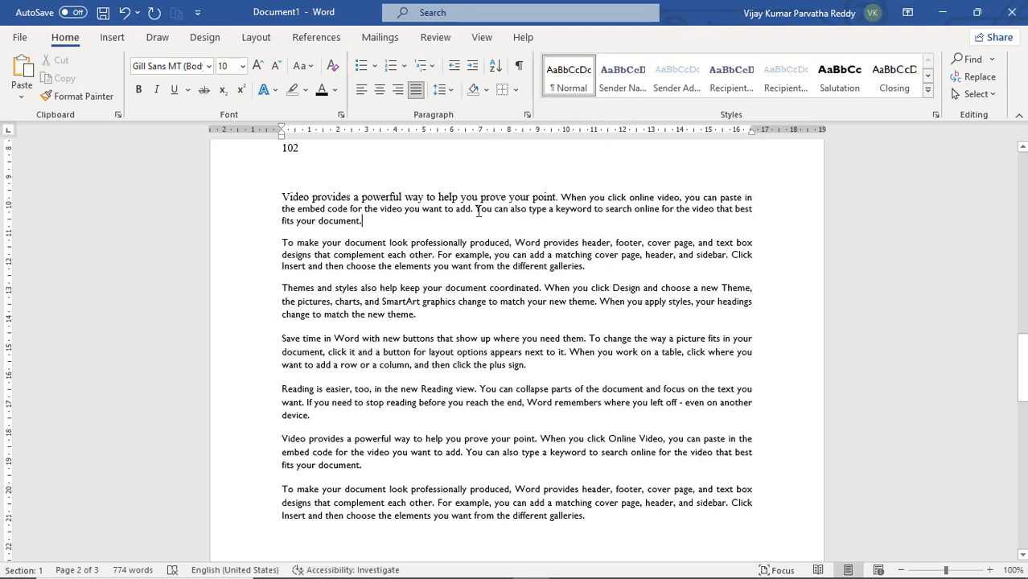
- Apply Outside Borders to the first paragraph below "102"
left_click(516, 91)
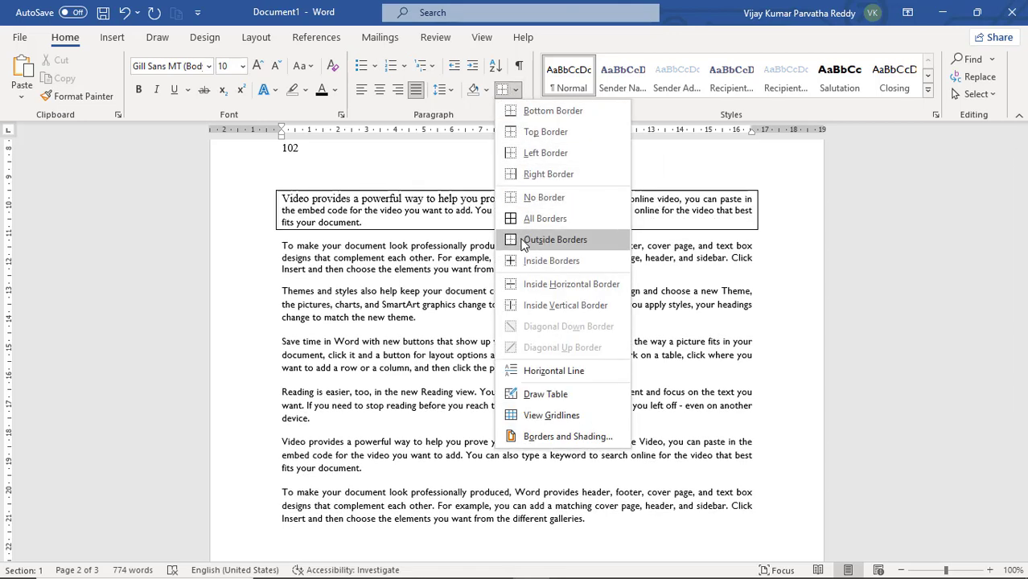
left_click(523, 245)
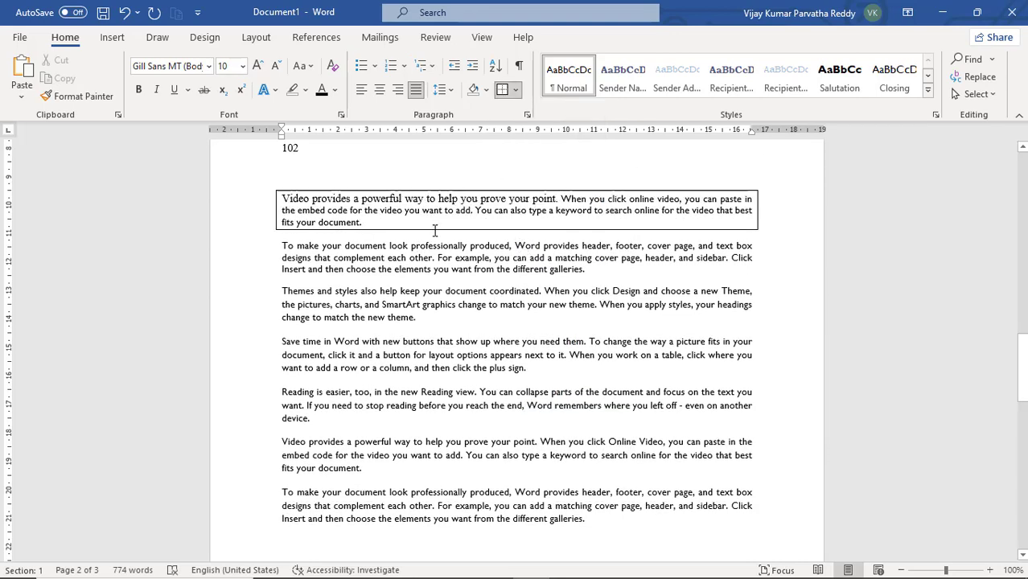
left_click(455, 211)
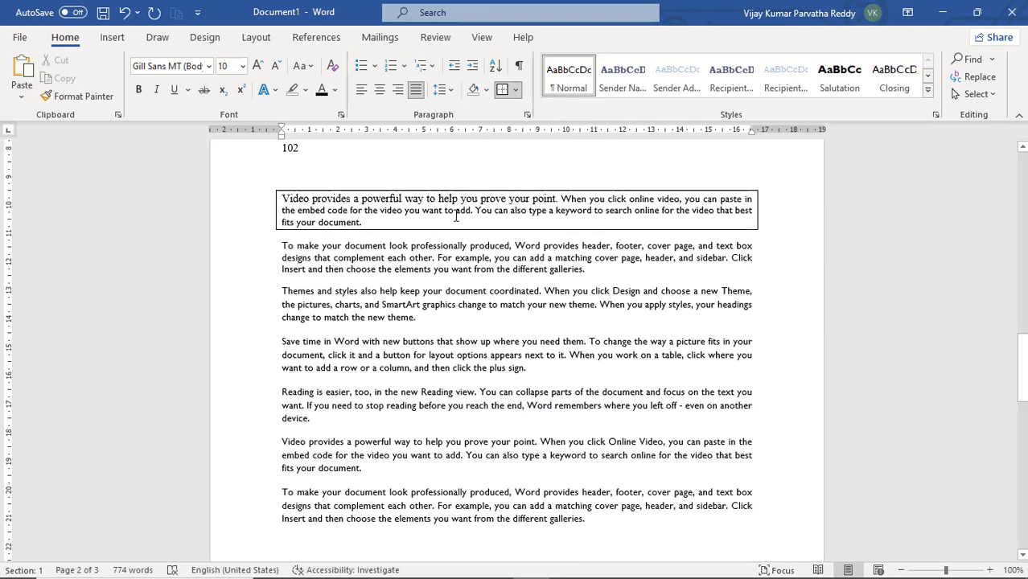
- Apply All Borders to the first paragraph below "102", and reset it to No Border
left_click(518, 91)
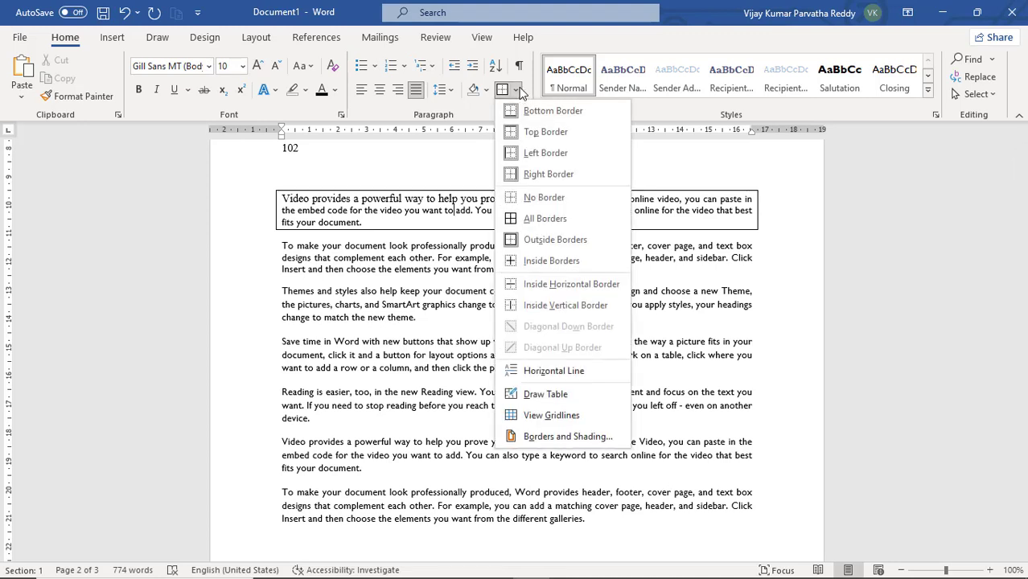
left_click(537, 219)
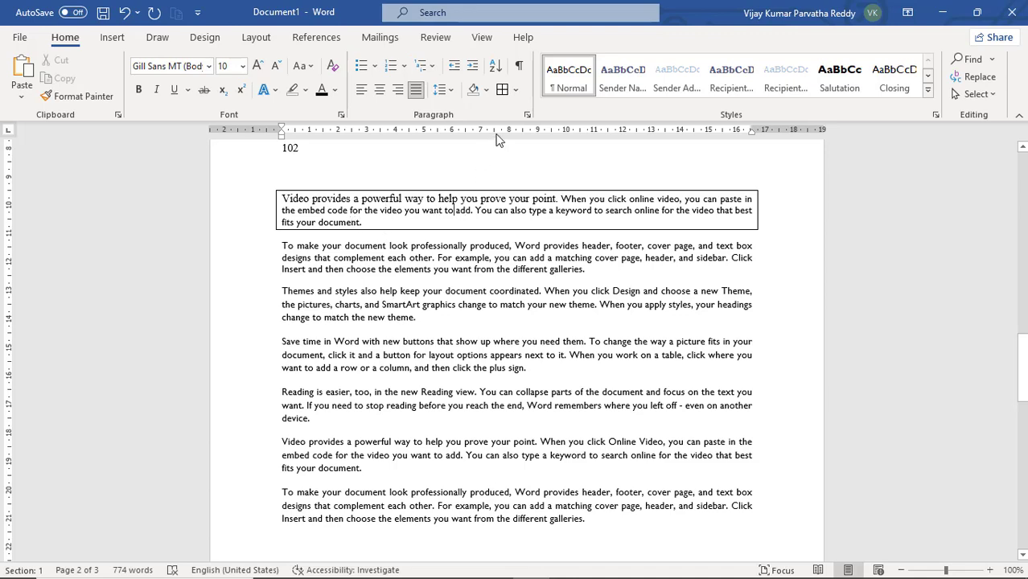
left_click(516, 90)
left_click(541, 197)
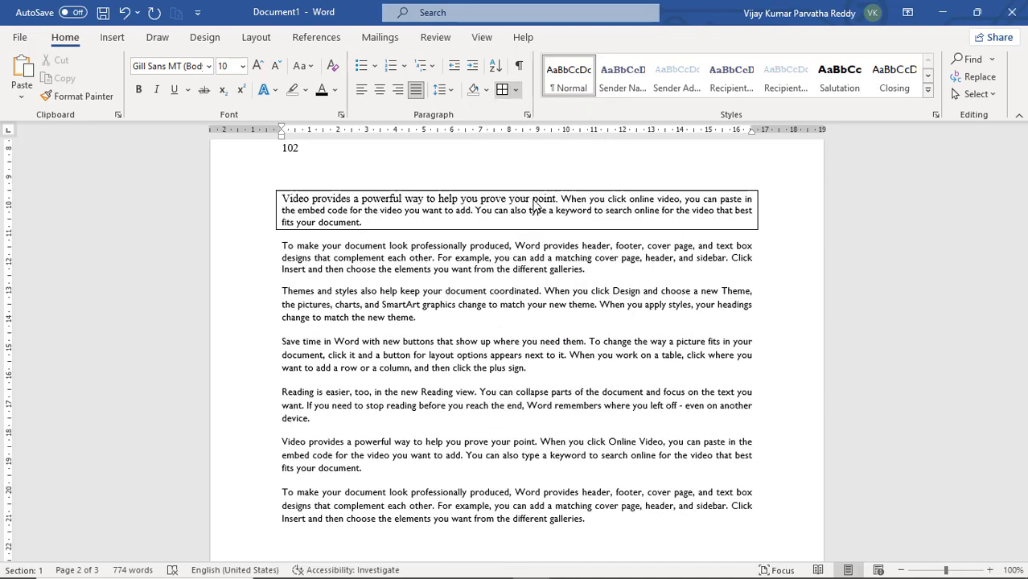
- Apply All Borders to the seven paragraphs below "102" and deselect them
left_click_drag(281, 196, 626, 514)
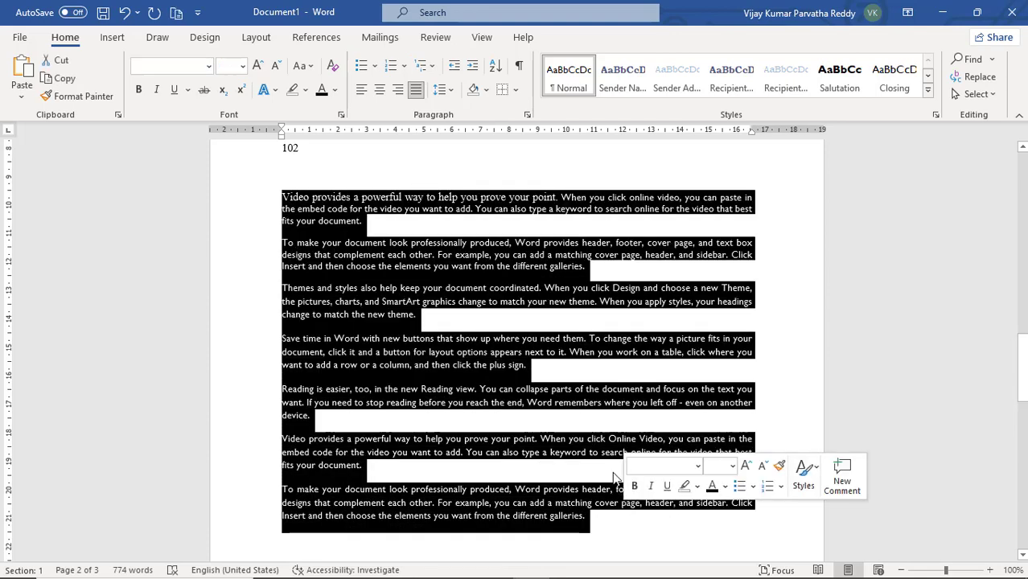
left_click(517, 90)
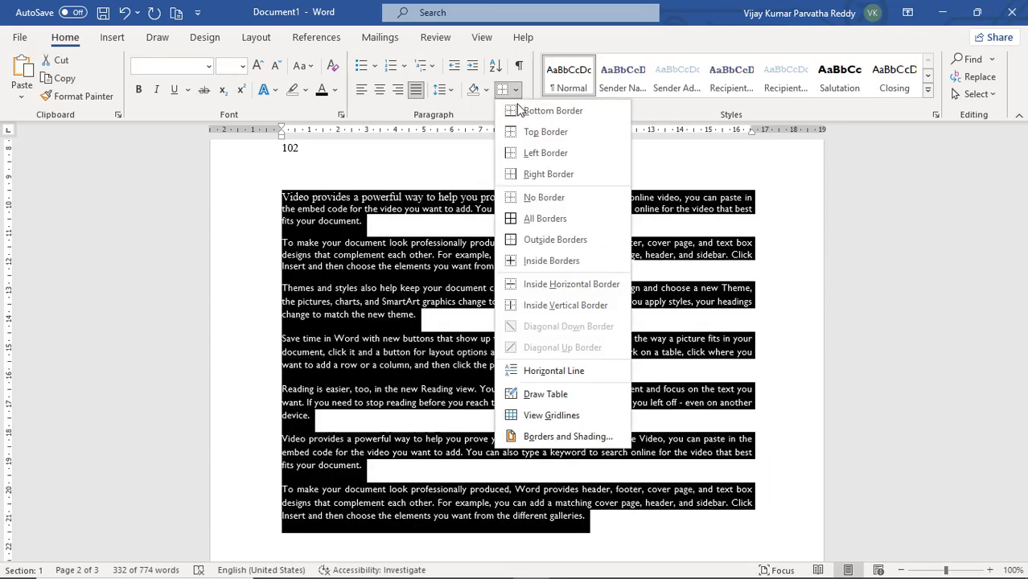
left_click(528, 220)
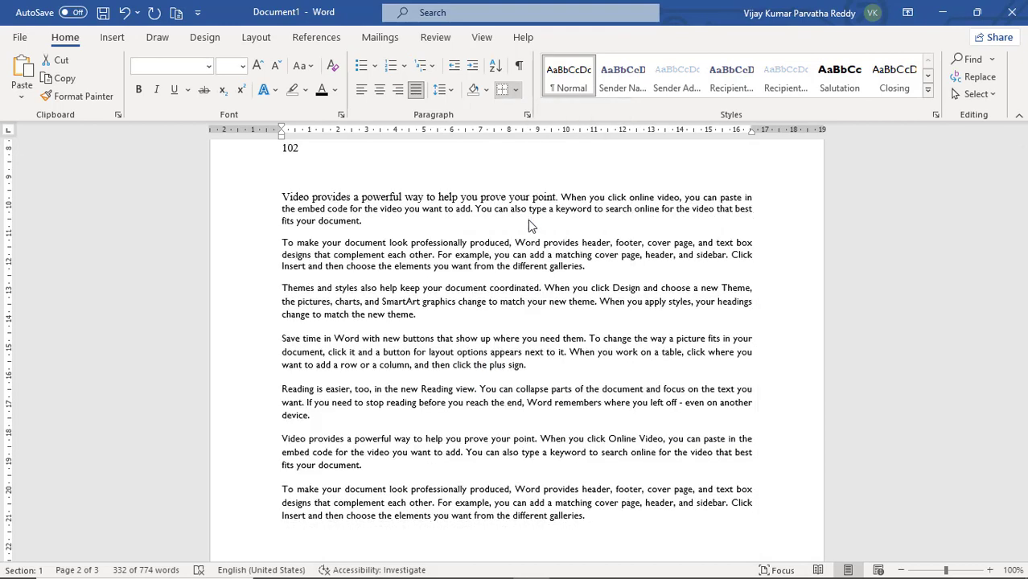
left_click(528, 220)
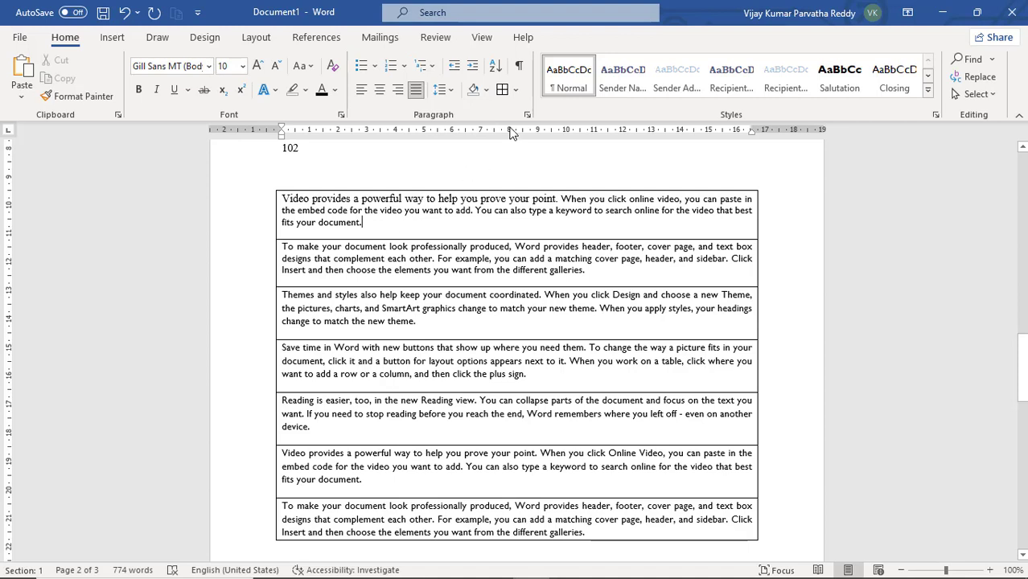
- Recolour the borders of the seven paragraphs below "102" to standard red, and reset them to No Border
left_click(516, 90)
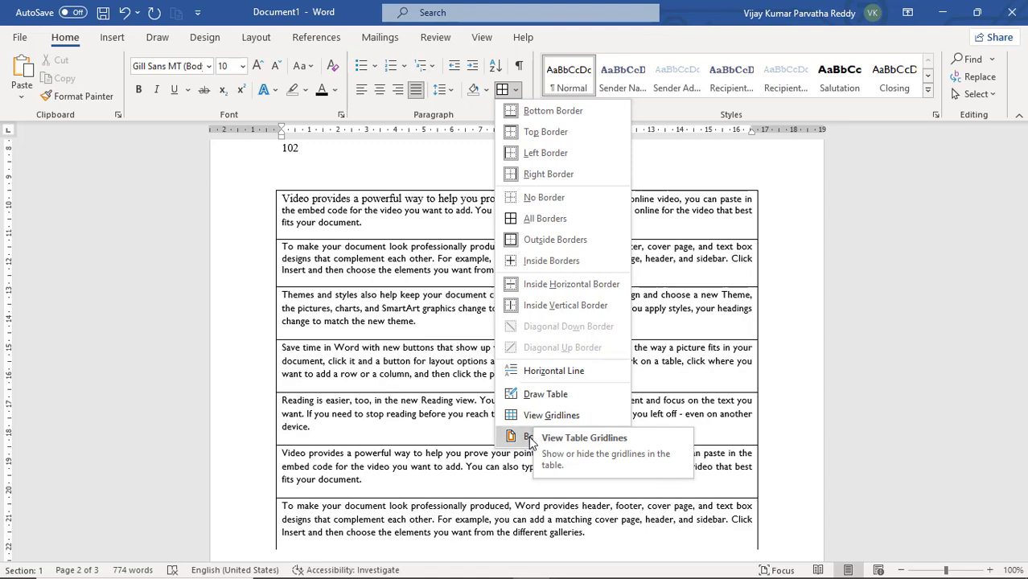
left_click(563, 437)
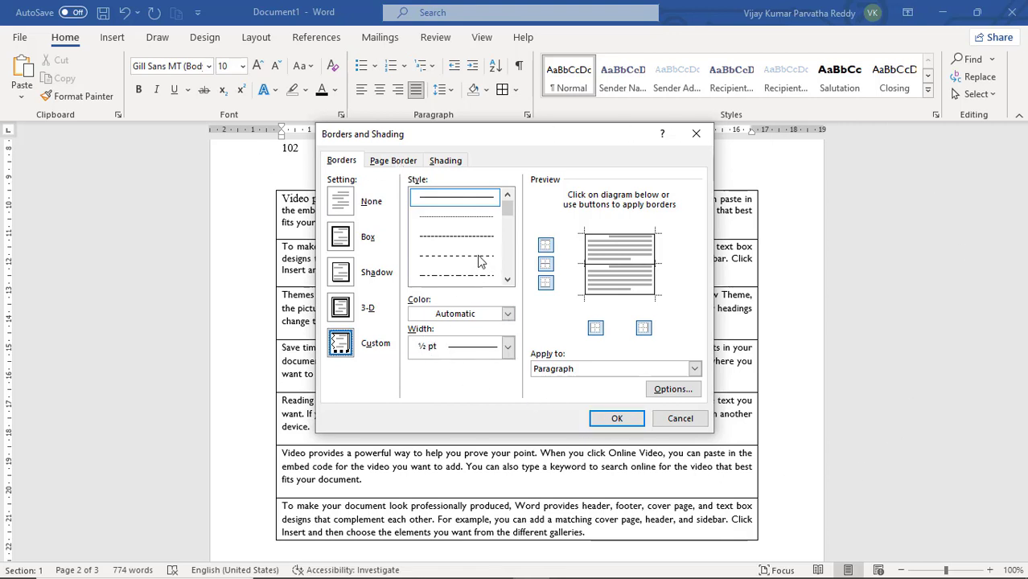
left_click(507, 313)
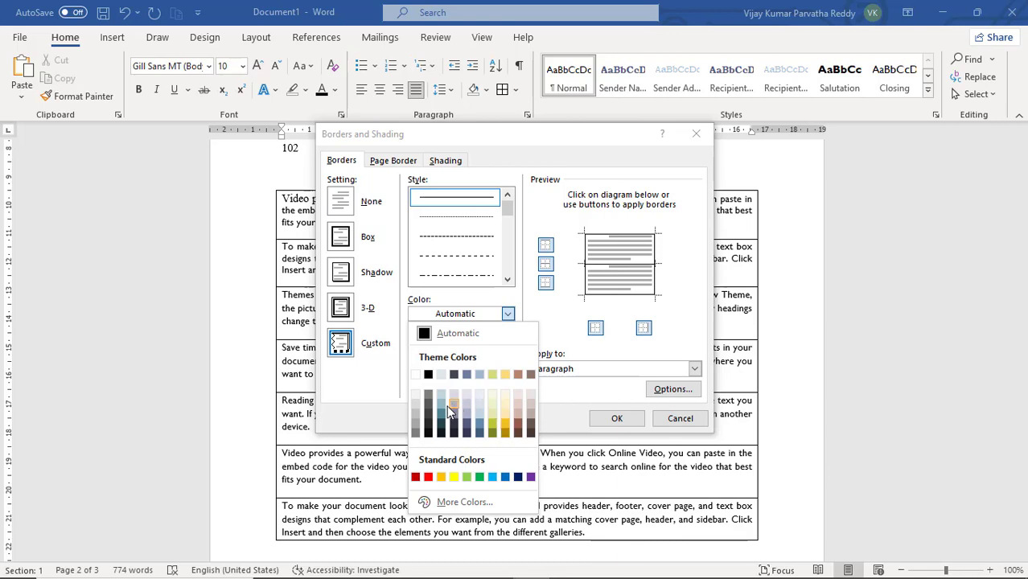
left_click(428, 478)
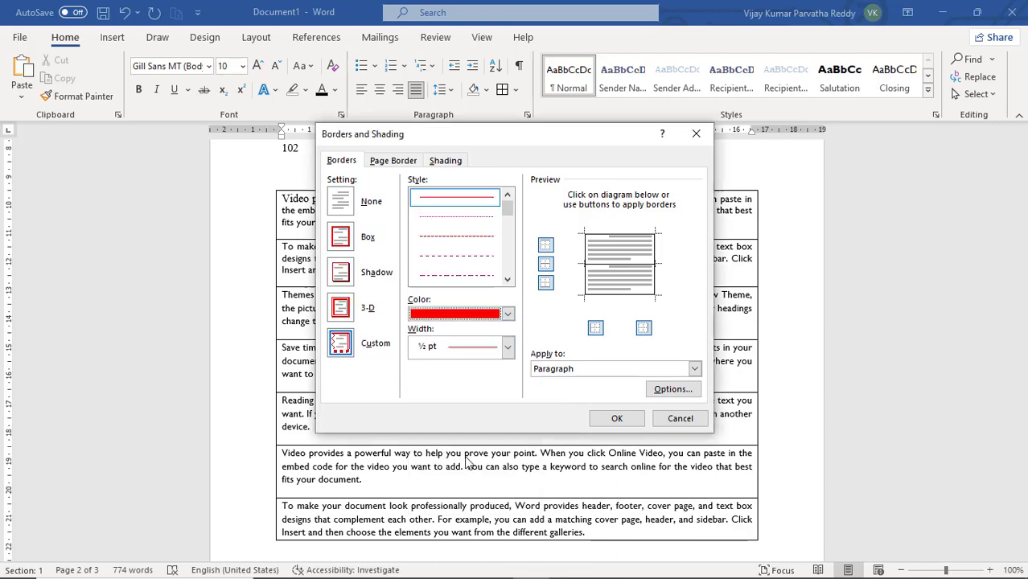
left_click(617, 418)
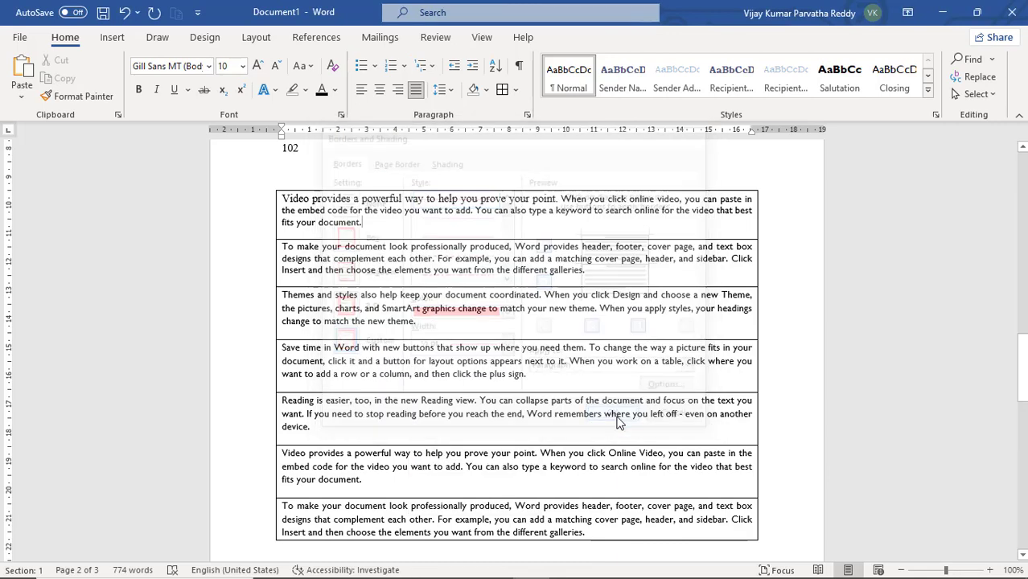
left_click(514, 330)
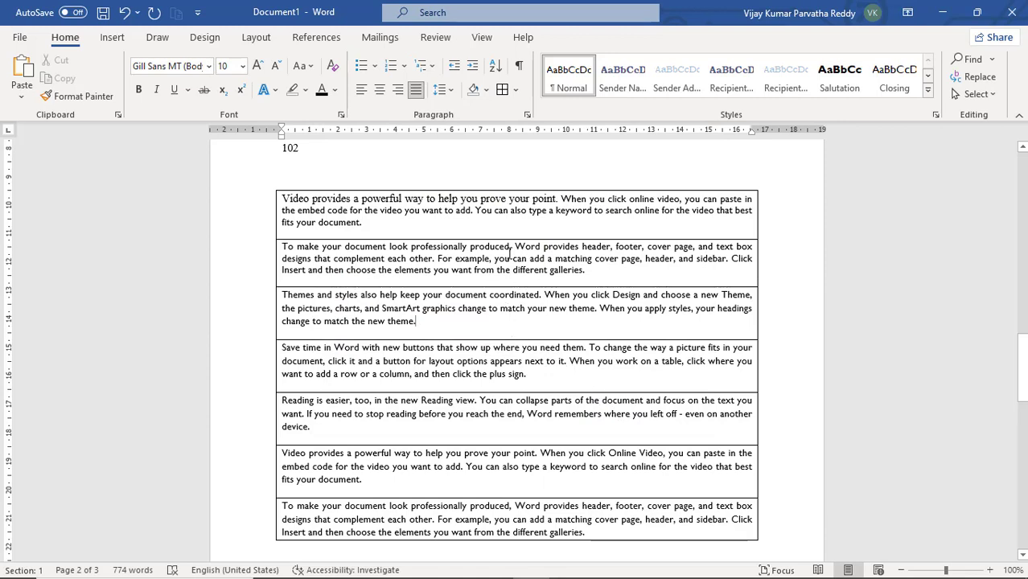
left_click(502, 90)
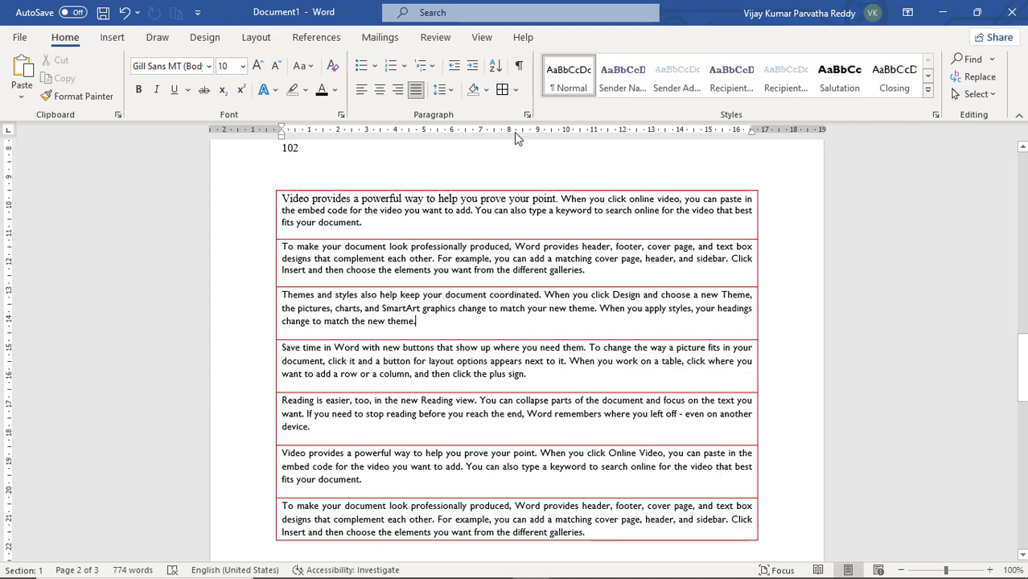
left_click(517, 90)
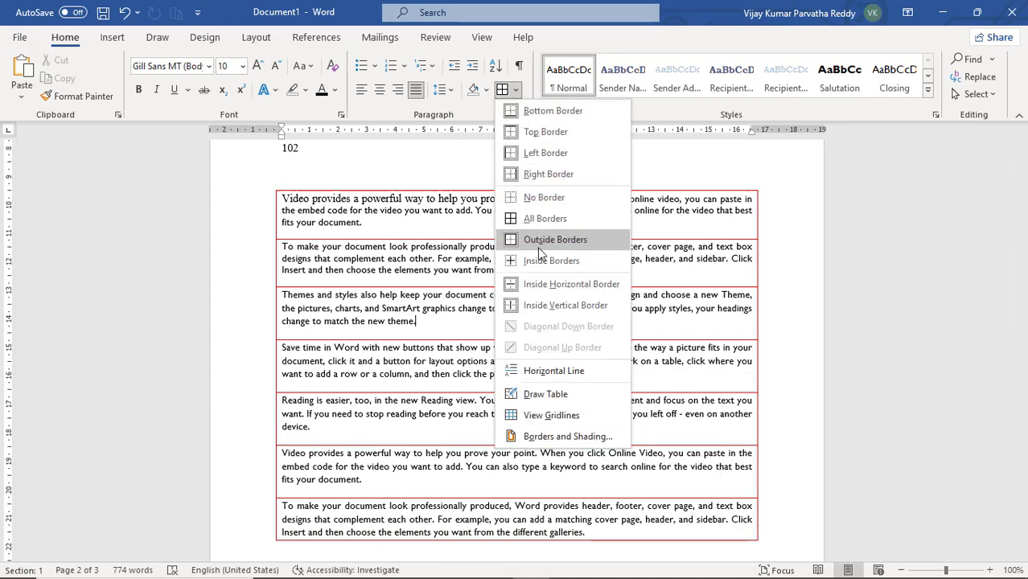
left_click(533, 201)
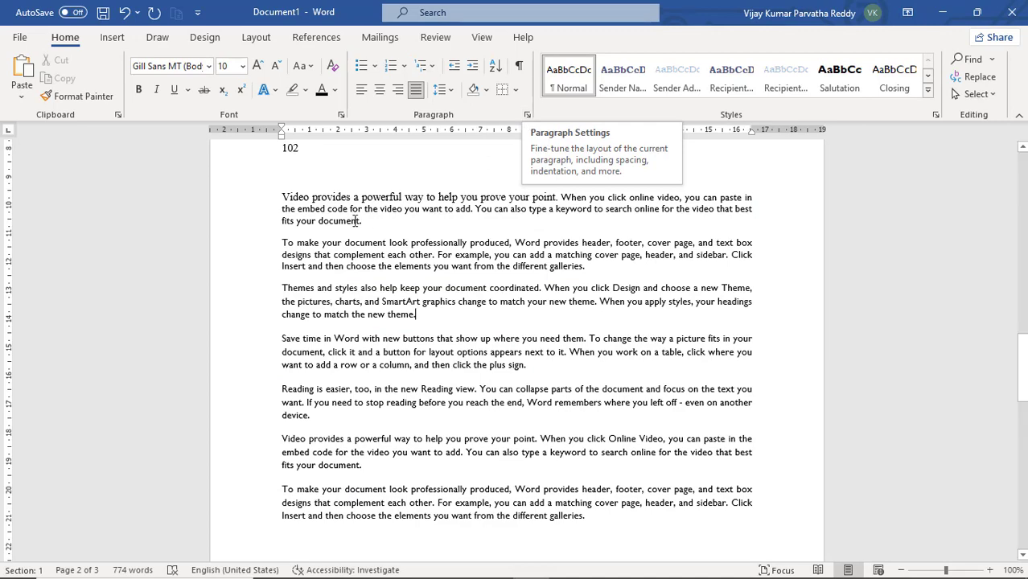
- In the paragraph settings for the first four paragraphs below "102", set Left alignment and a left indent of 0.4 cm
left_click_drag(280, 196, 527, 368)
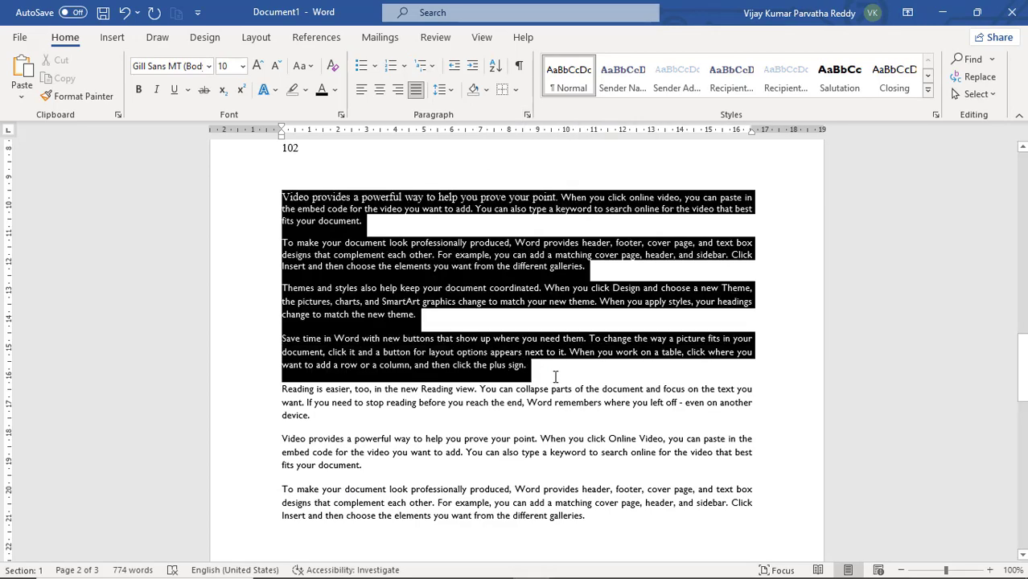
left_click(528, 116)
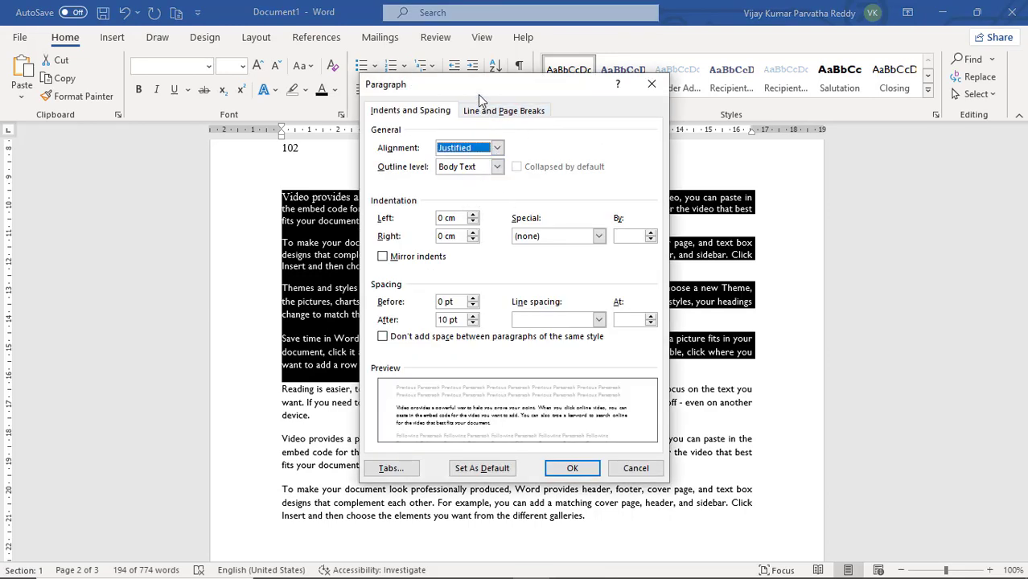
left_click_drag(501, 89, 648, 120)
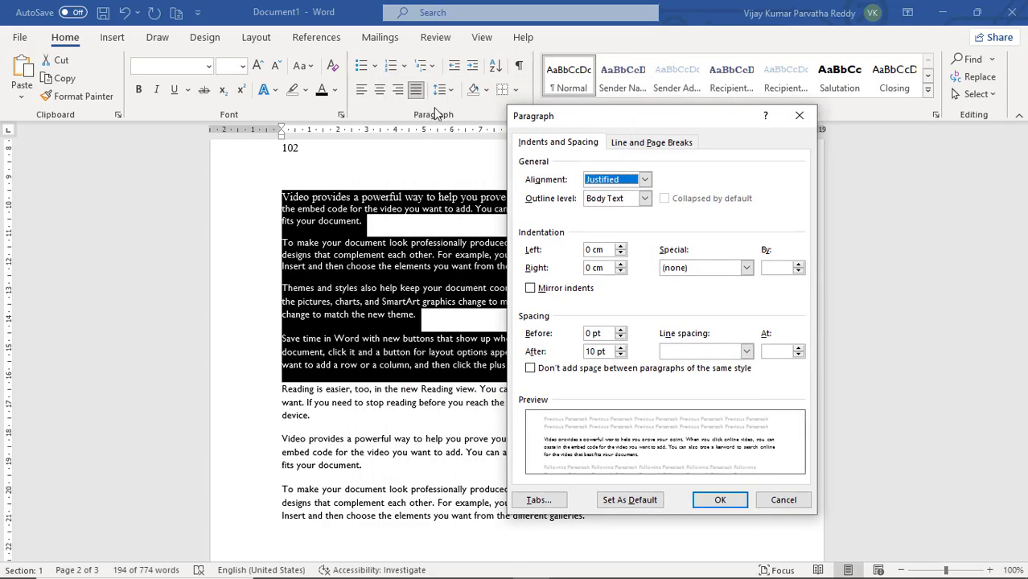
left_click(644, 183)
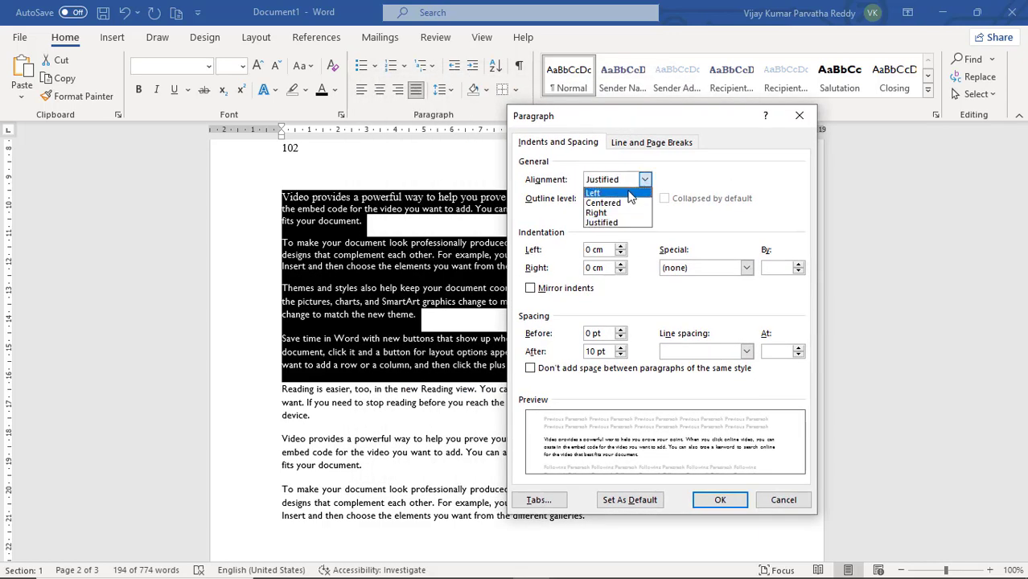
left_click(632, 194)
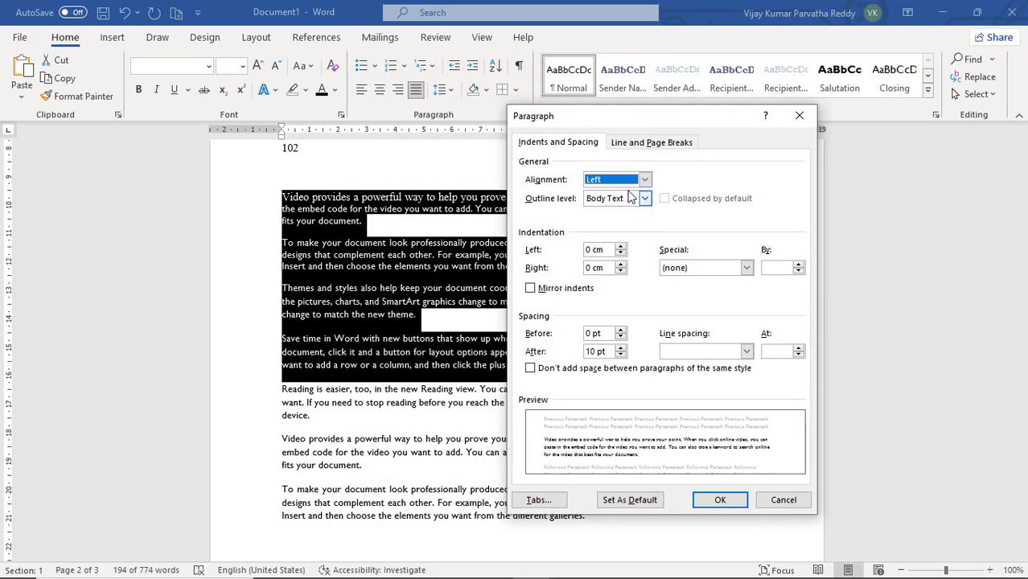
left_click(620, 248)
left_click(620, 249)
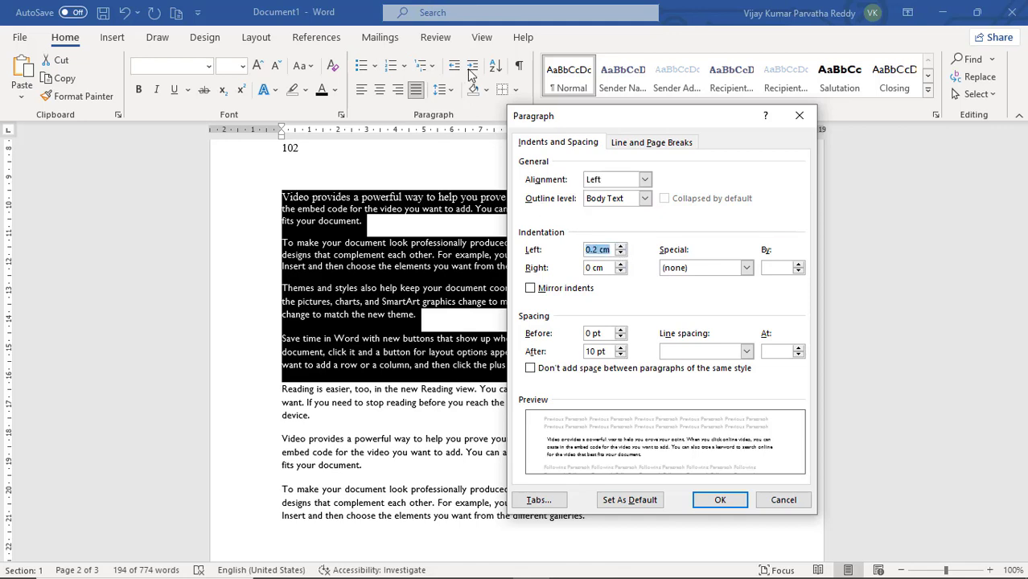
left_click(621, 248)
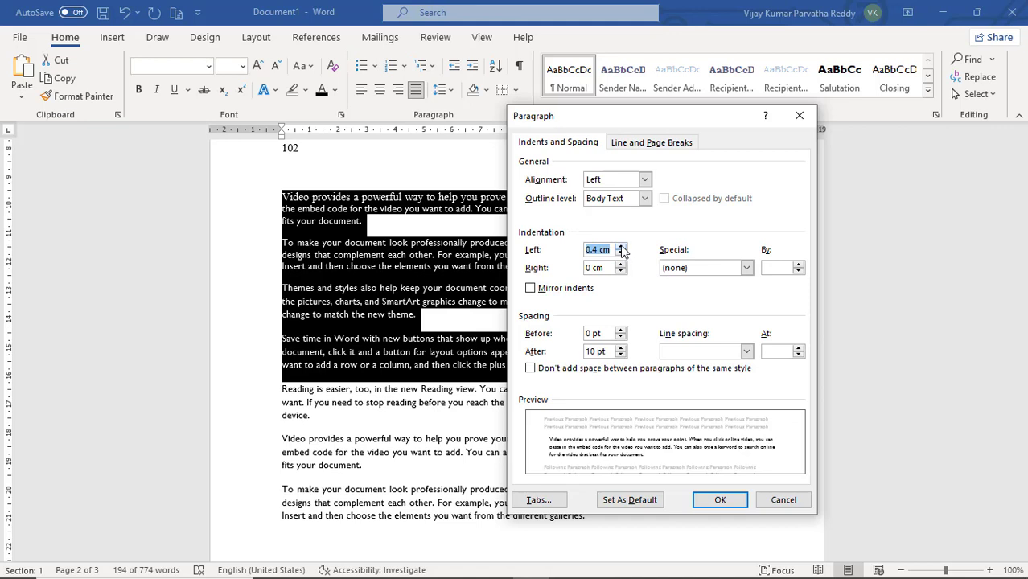
- Set the spacing before the four selected paragraphs to 18 pt
left_click(622, 331)
left_click(621, 330)
left_click(621, 331)
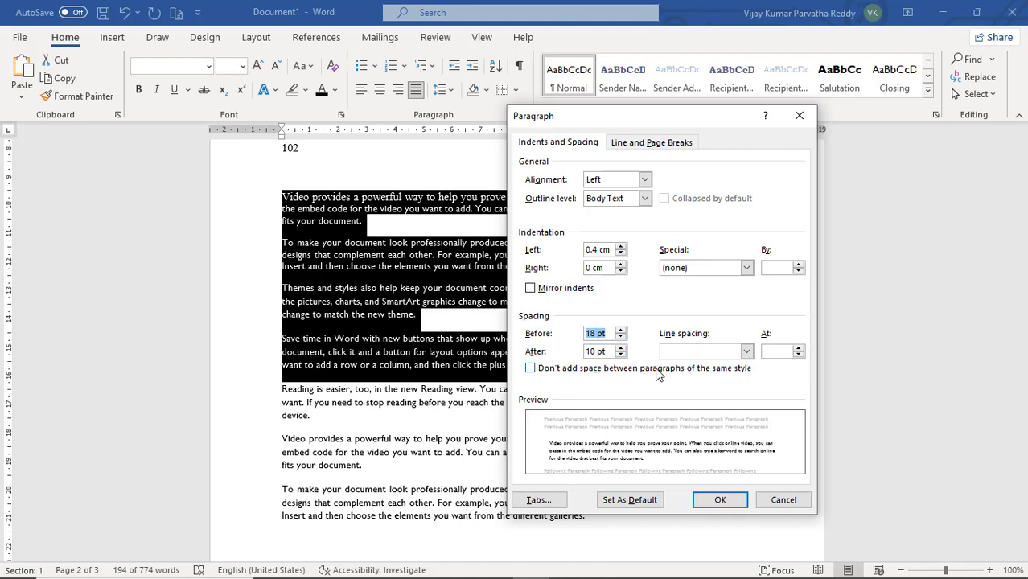
- Try the Keep lines together, Keep with next and Suppress line numbers options for the selected paragraphs, and clear each one again
left_click(636, 145)
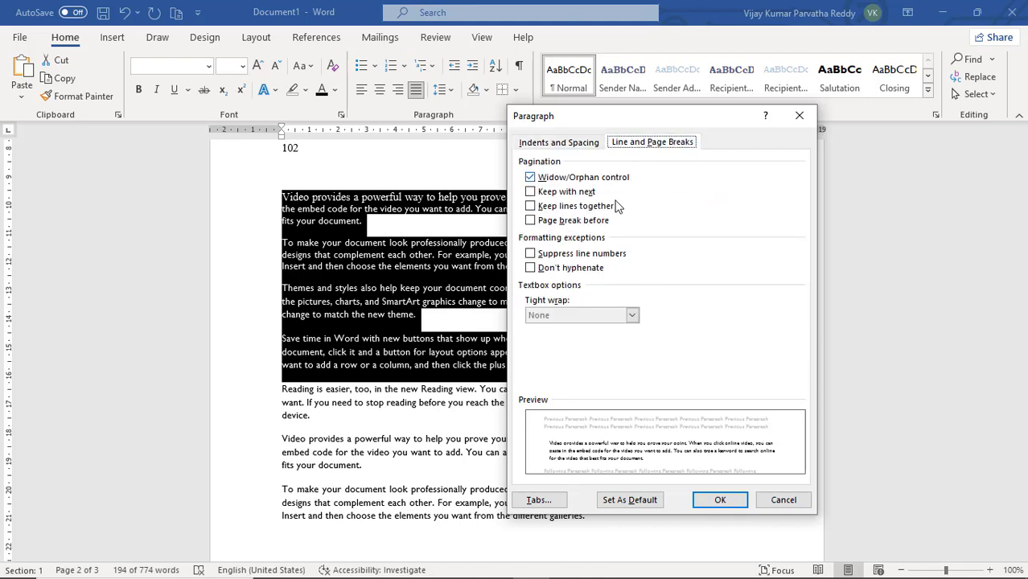
left_click(532, 207)
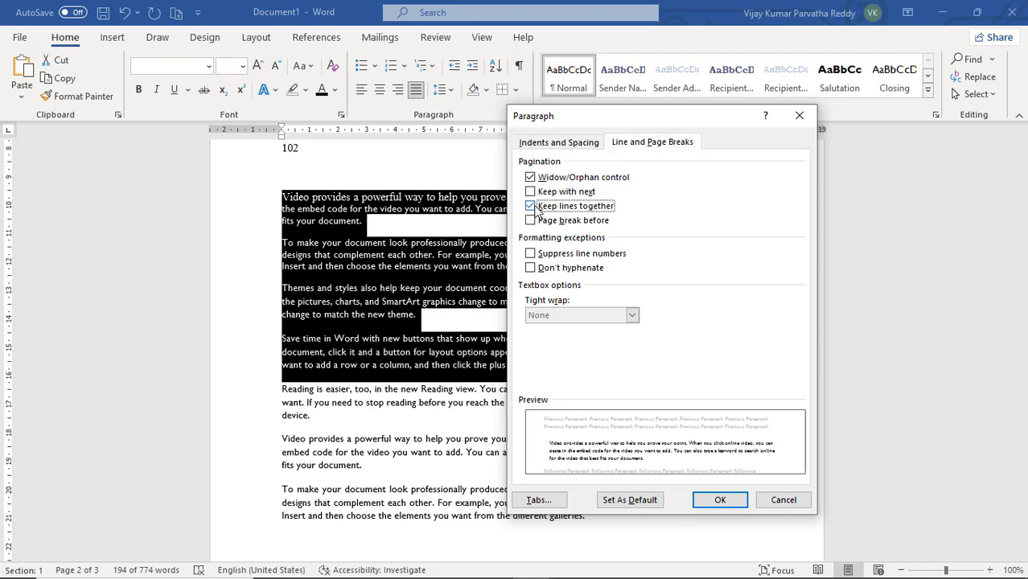
left_click(535, 192)
left_click(535, 193)
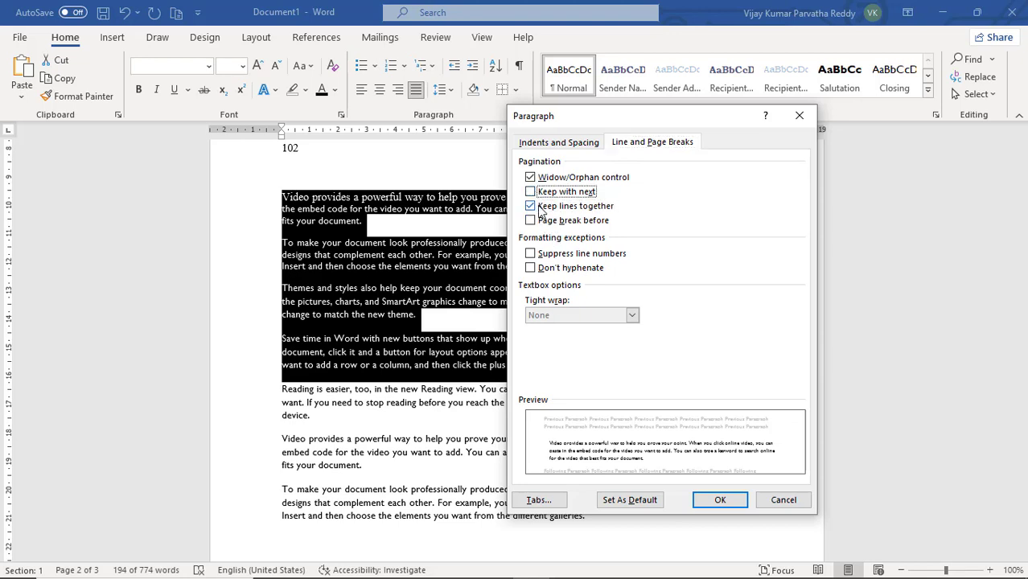
left_click(538, 207)
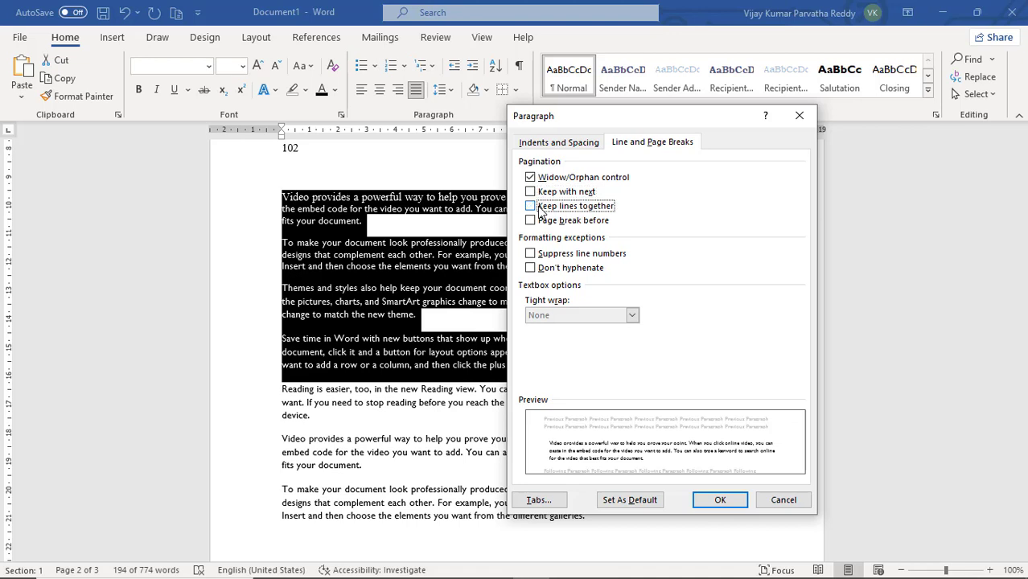
left_click(531, 256)
left_click(531, 255)
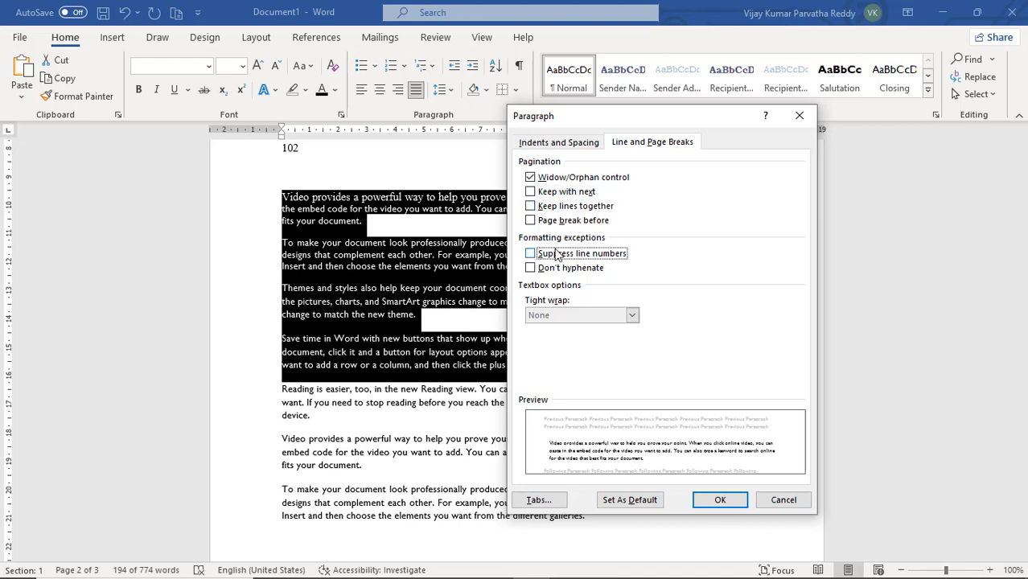
- Open the tab stop settings from the paragraph settings and close them without adding a tab stop
left_click(574, 145)
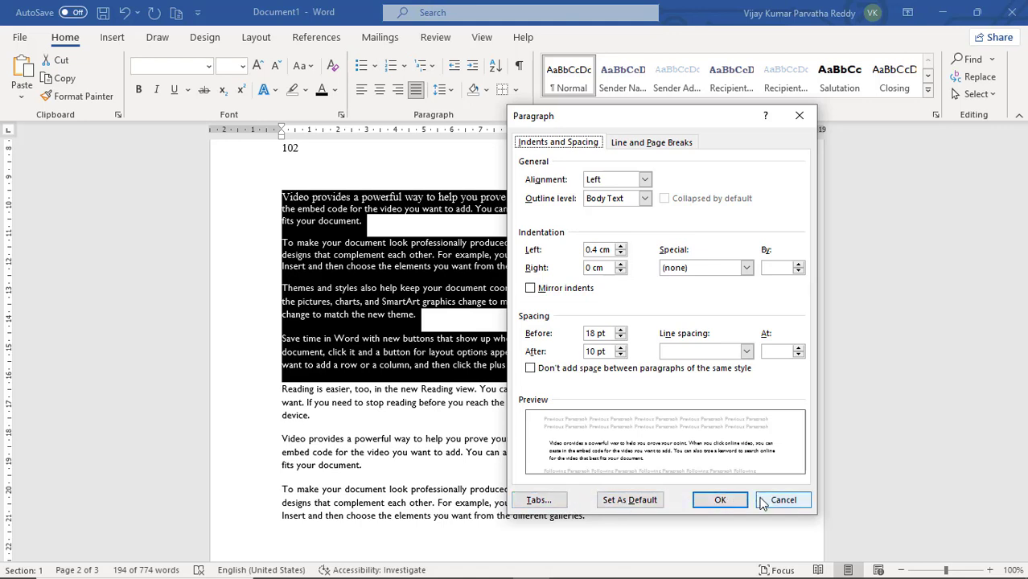
left_click(538, 499)
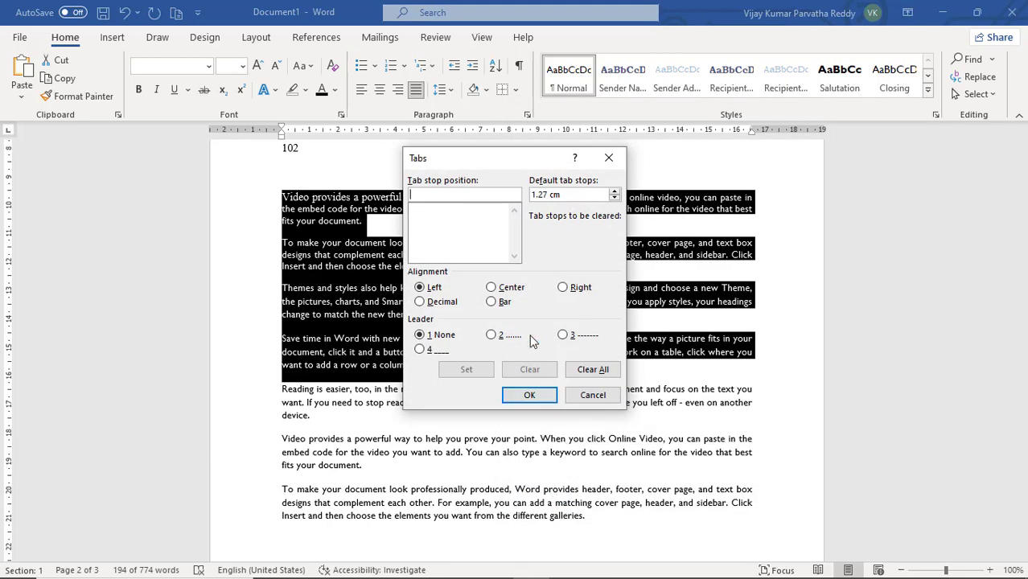
left_click(591, 395)
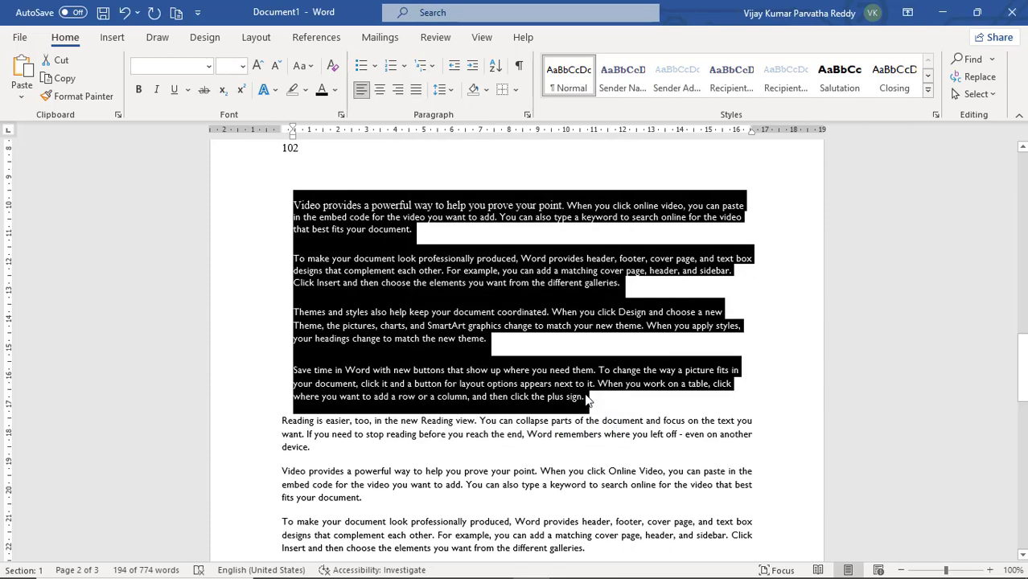